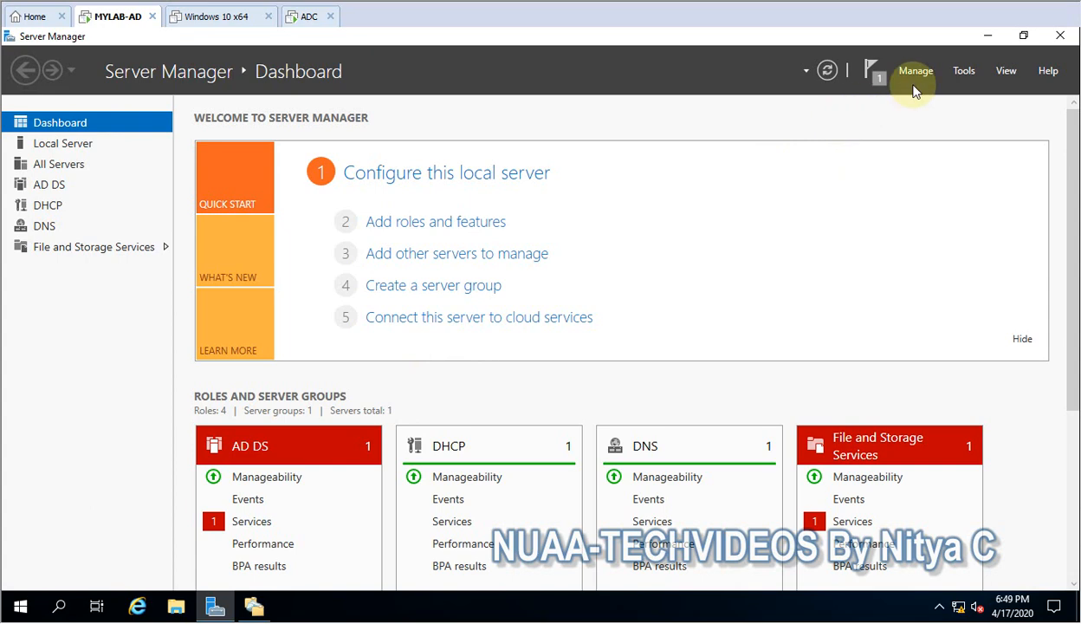
Open DFS Management from Server Manager on the MYLAB-AD server and minimize Server Manager
left_click(964, 71)
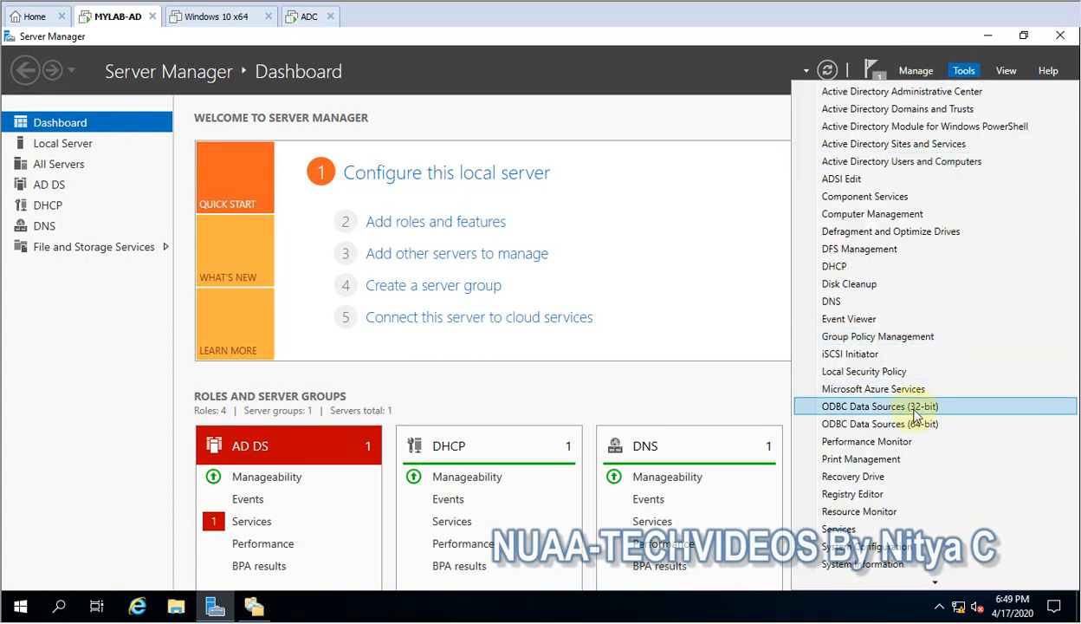
left_click(837, 248)
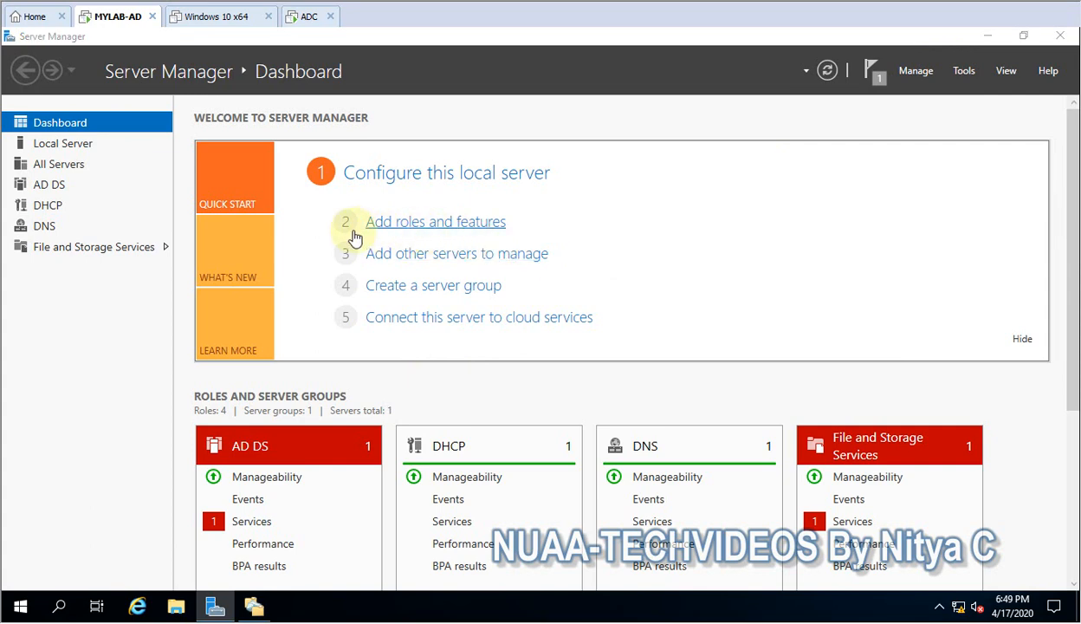
left_click(988, 36)
Switch to the ADC virtual machine, refresh its desktop and open DFS Management from Server Manager
left_click(312, 17)
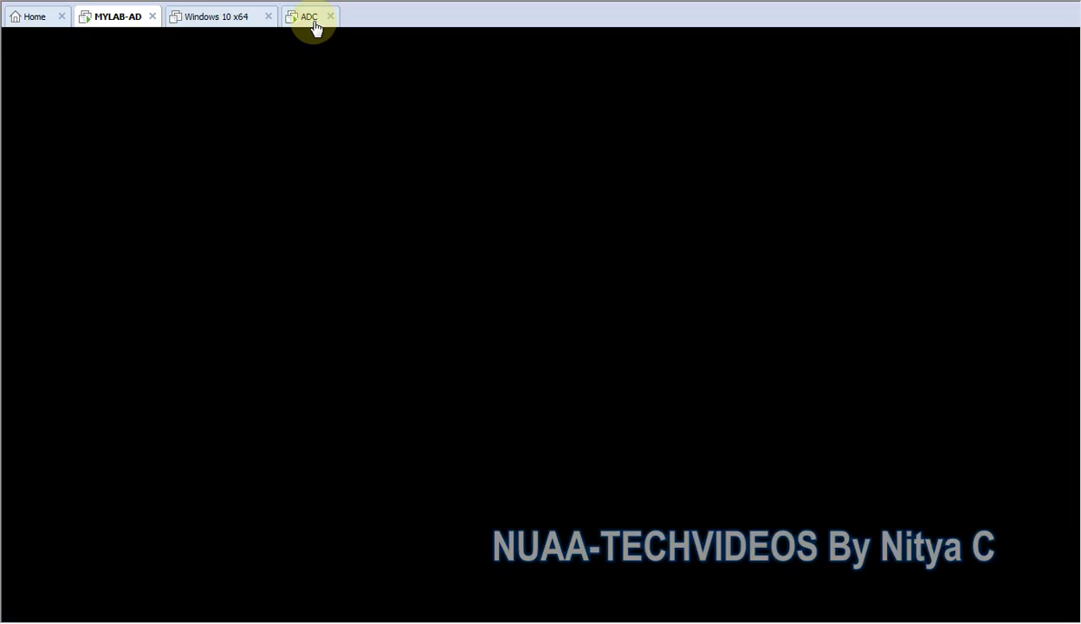
right_click(464, 247)
left_click(465, 232)
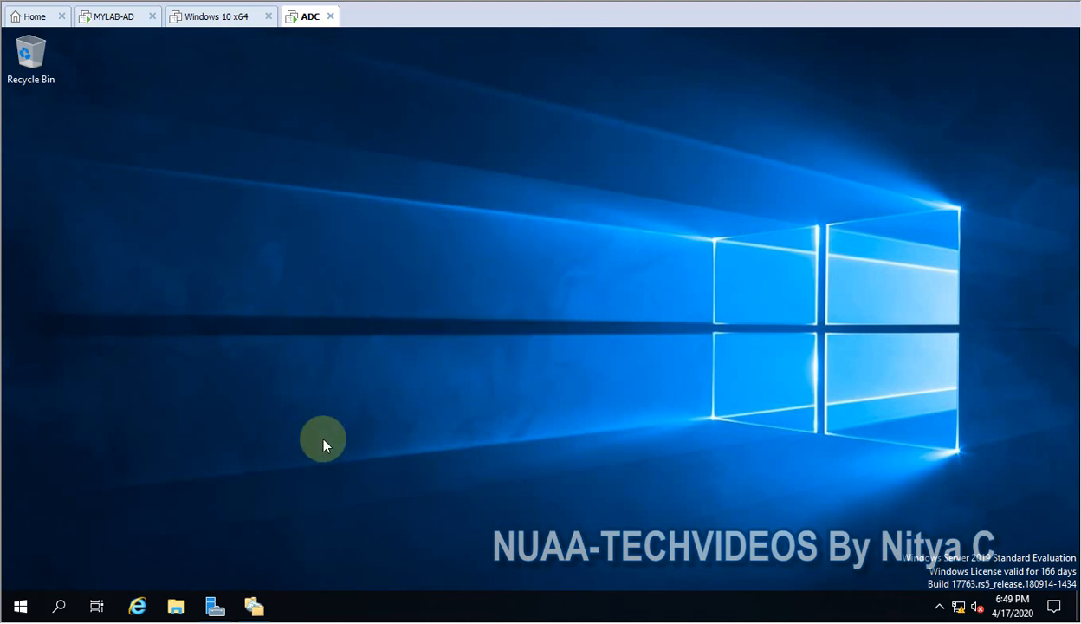
left_click(215, 605)
left_click(964, 70)
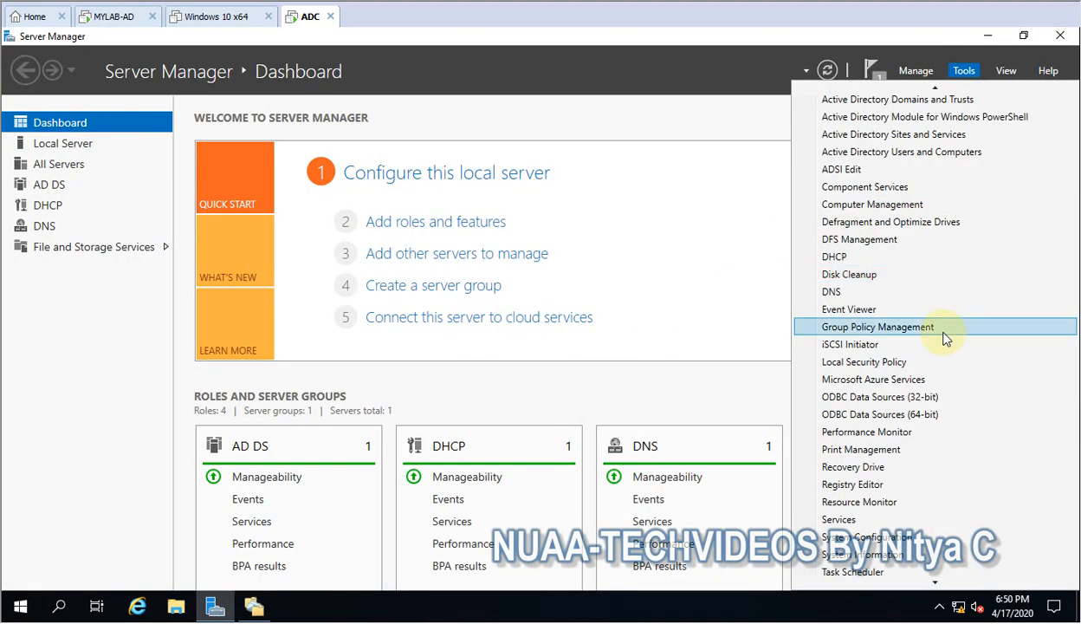
left_click(827, 241)
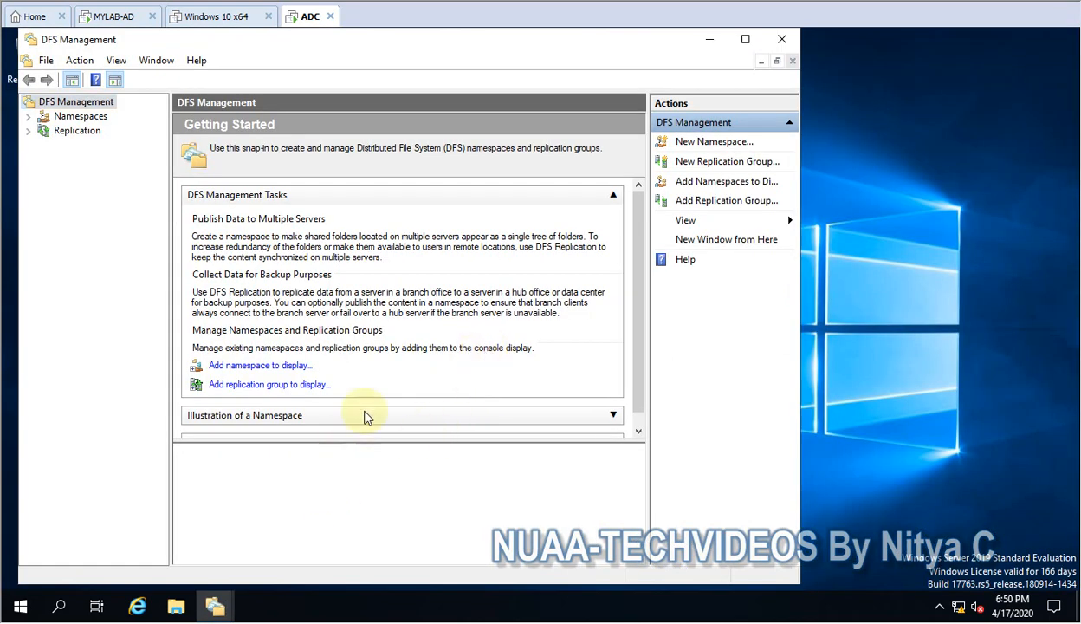
Close the extra DFS Management window, restore the one already open and view its Namespaces node and the DFS Management overview
left_click(782, 44)
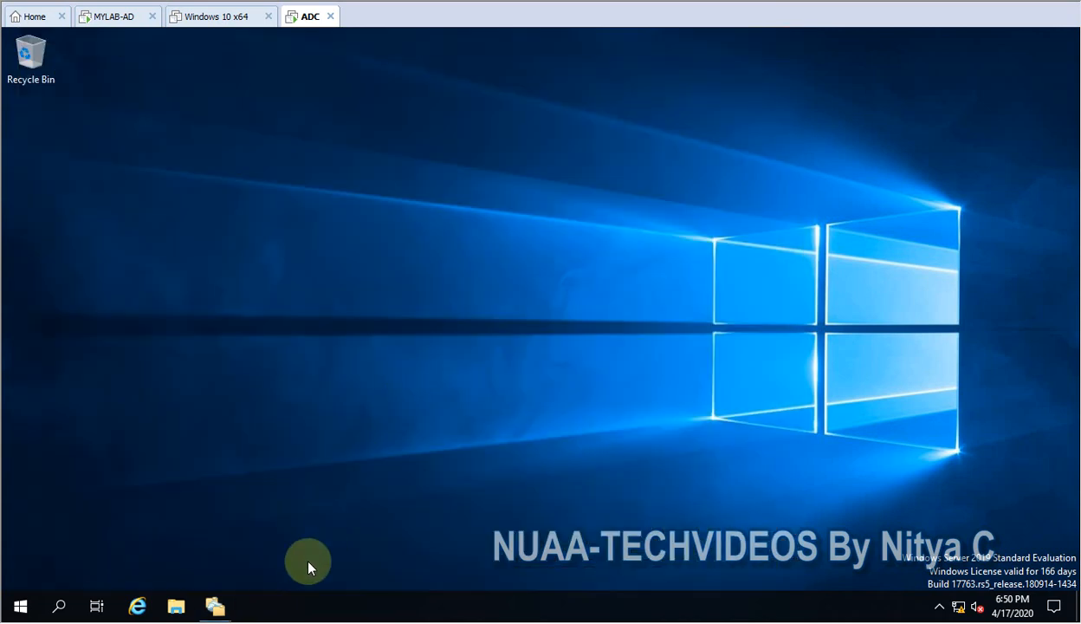
left_click(217, 605)
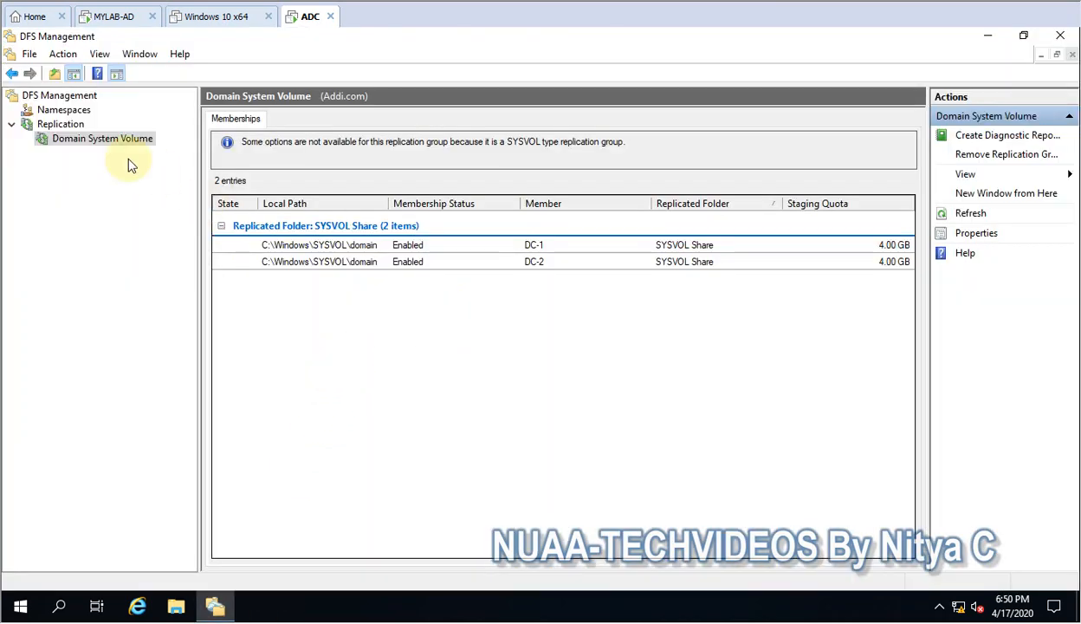
left_click(59, 111)
left_click(67, 97)
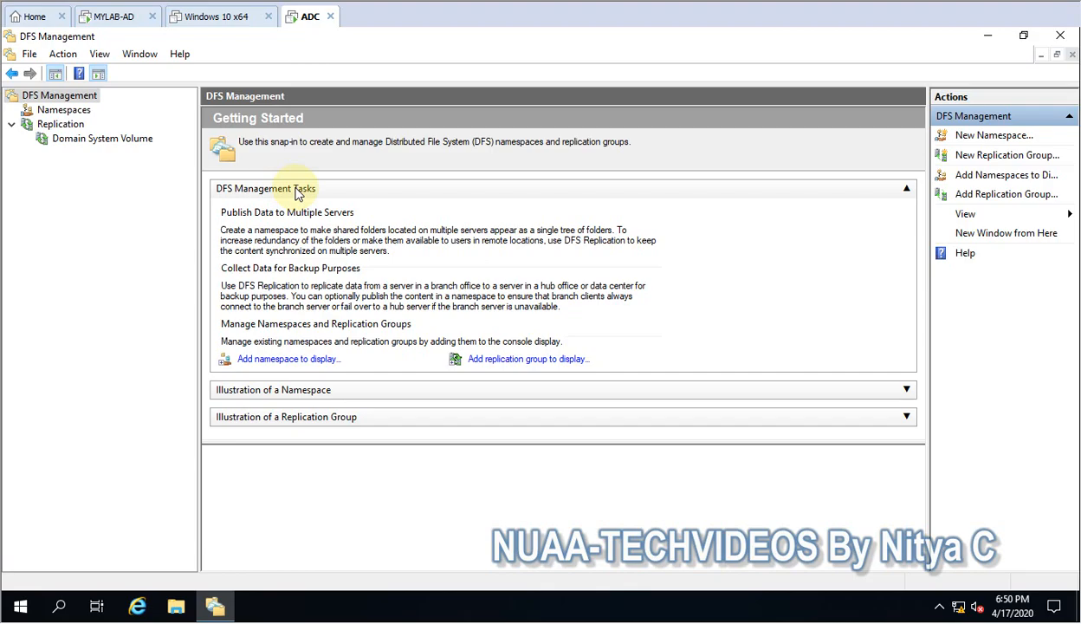
Switch back to MYLAB-AD, minimize DFS Management and open Local Disk (C:) in File Explorer
left_click(113, 16)
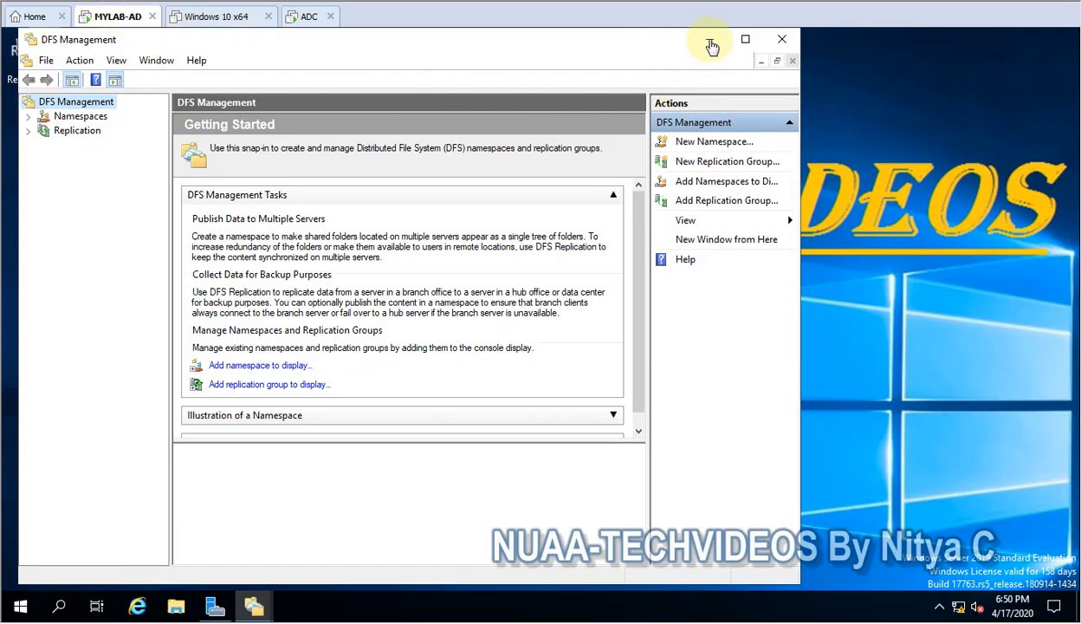
left_click(709, 40)
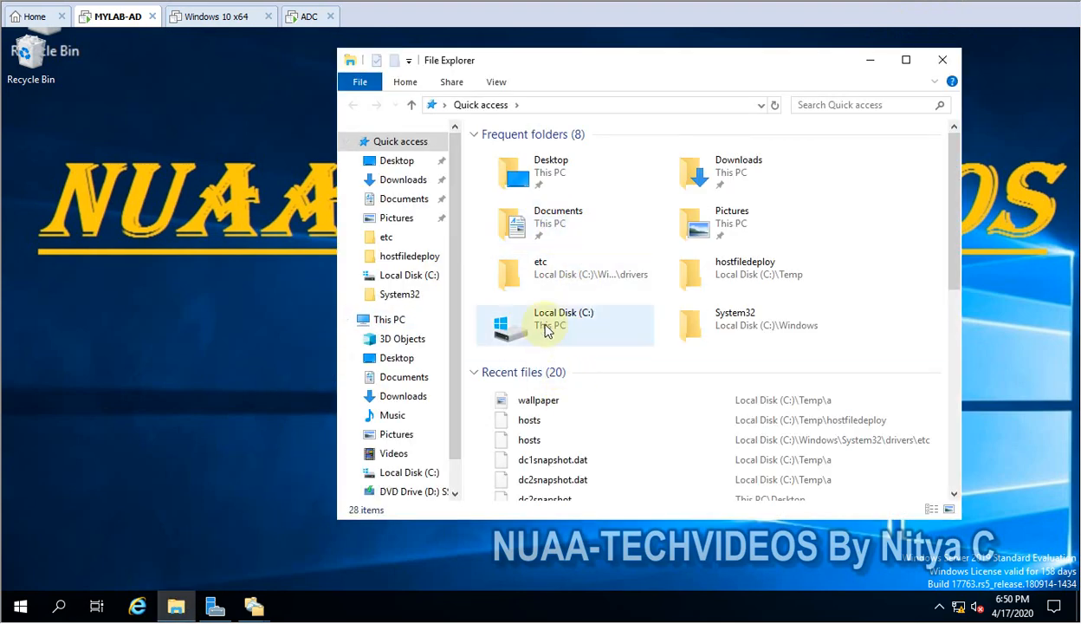
double_click(546, 327)
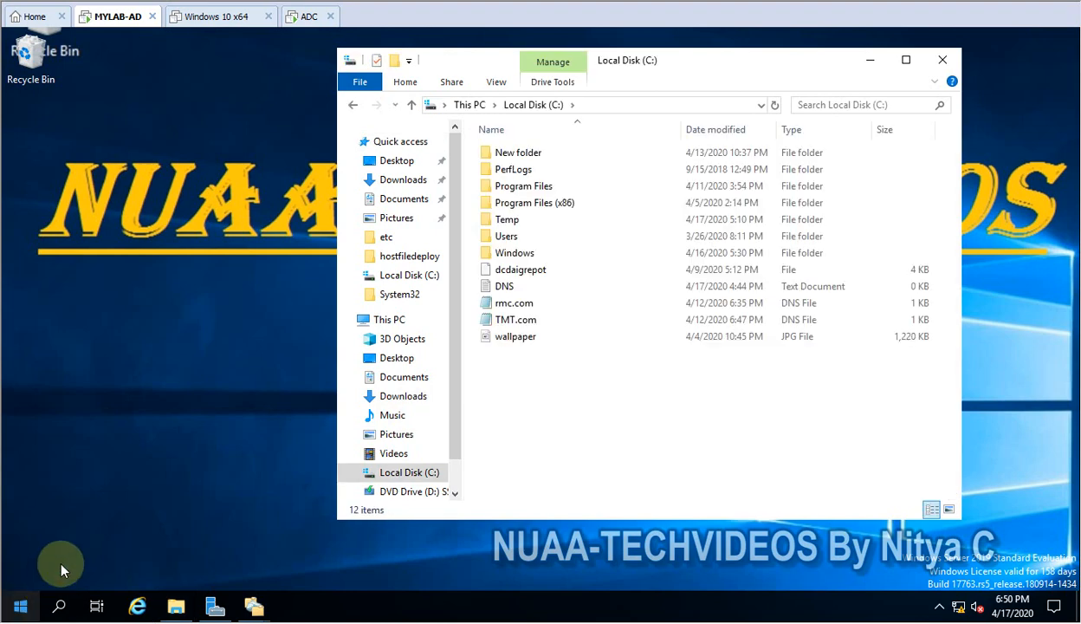
Launch a Command Prompt with cmd and run net share to list the server's shared folders
right_click(23, 601)
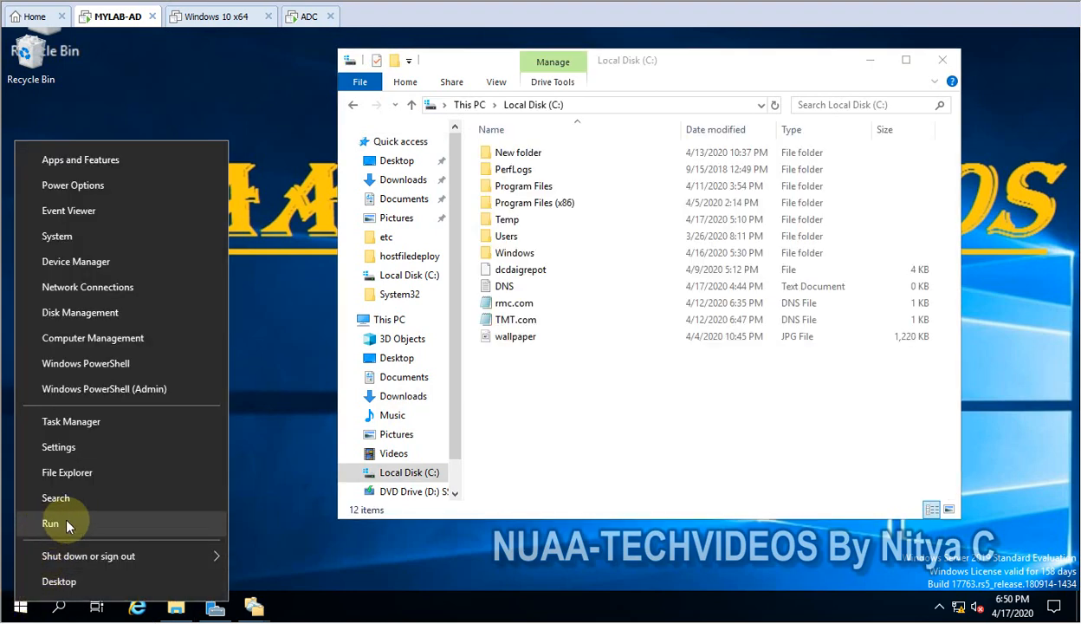
left_click(52, 523)
type("cmd")
key("Return")
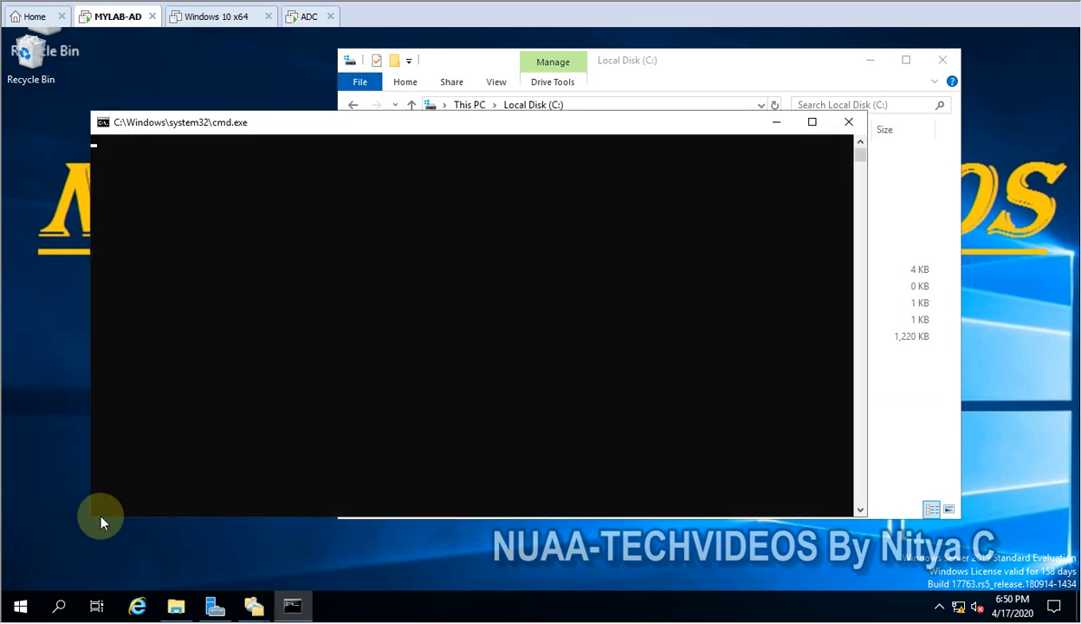
type("net share")
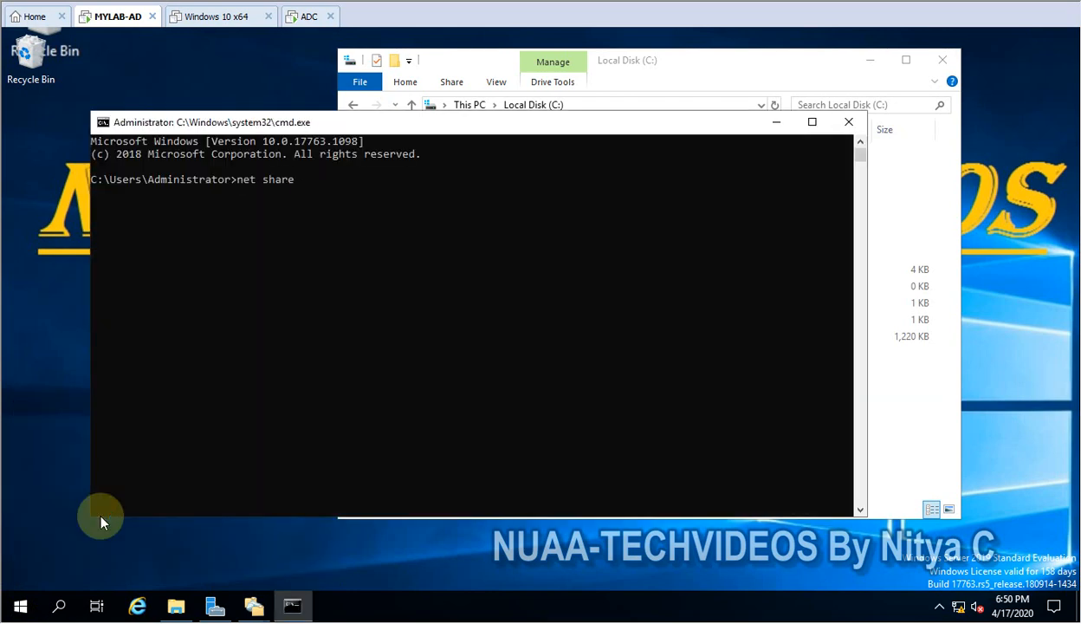
key("Return")
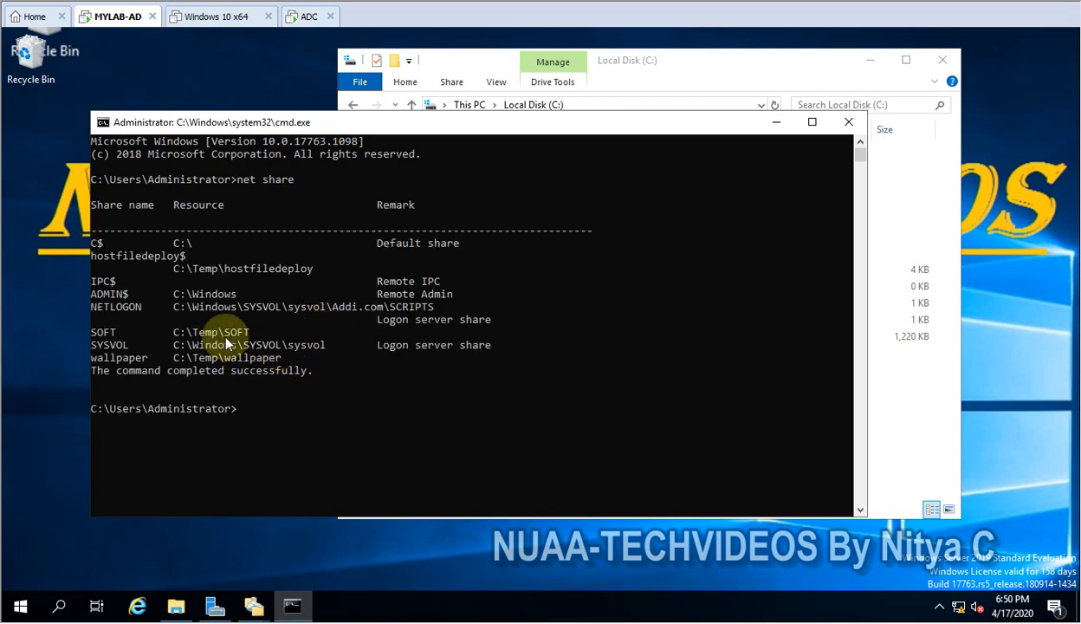
Examine the resource paths of the SYSVOL, wallpaper, SOFT and hostfiledeploy$ shares, and minimize the Command Prompt
left_click_drag(192, 329, 297, 343)
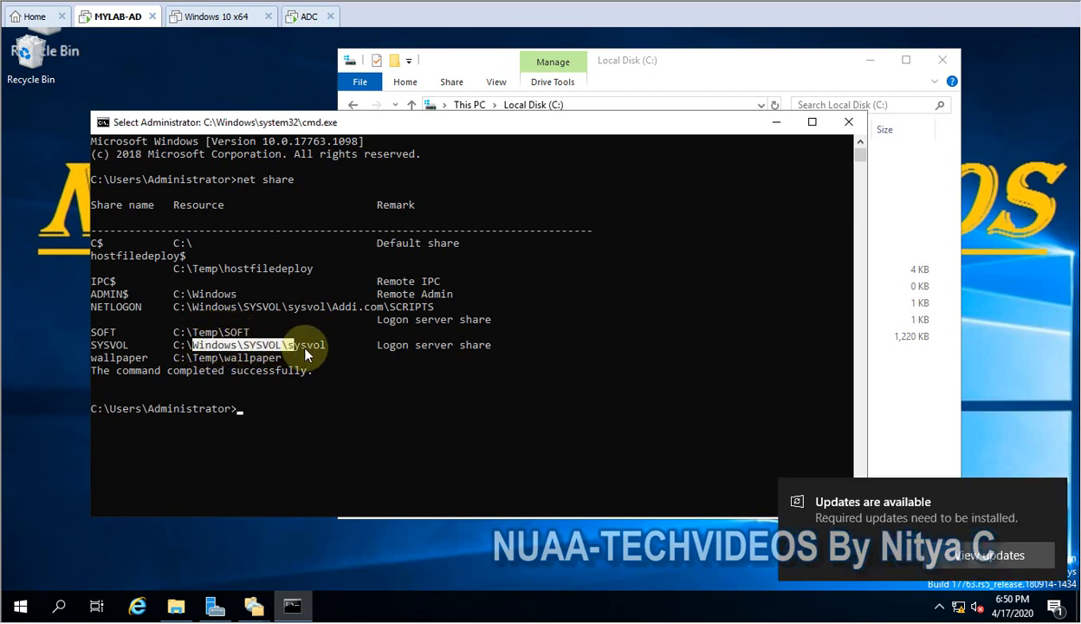
left_click_drag(201, 356, 300, 357)
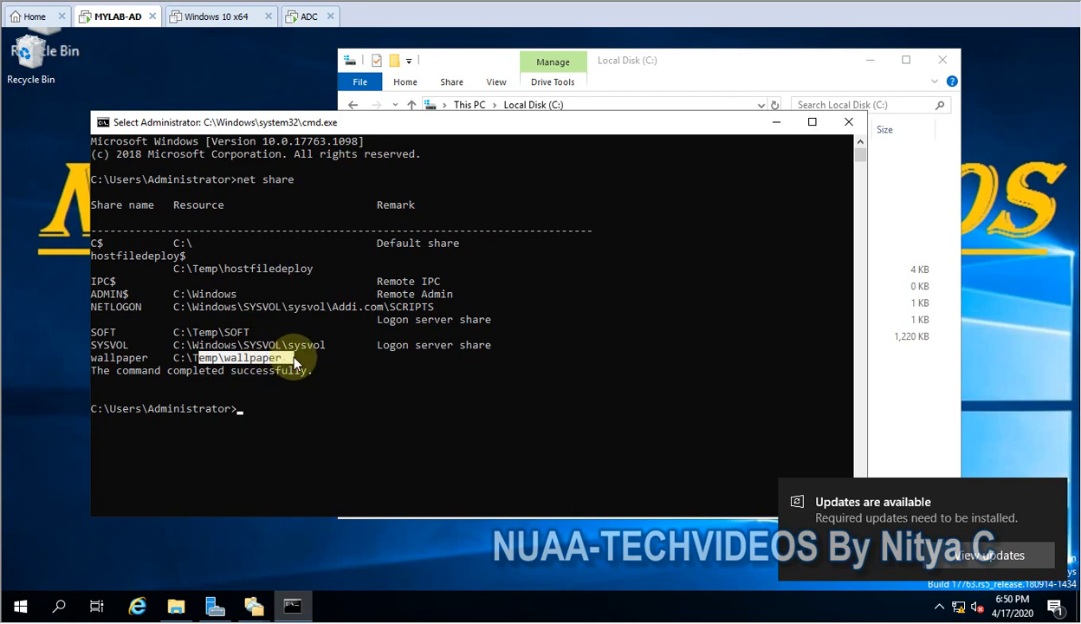
left_click_drag(192, 333, 303, 333)
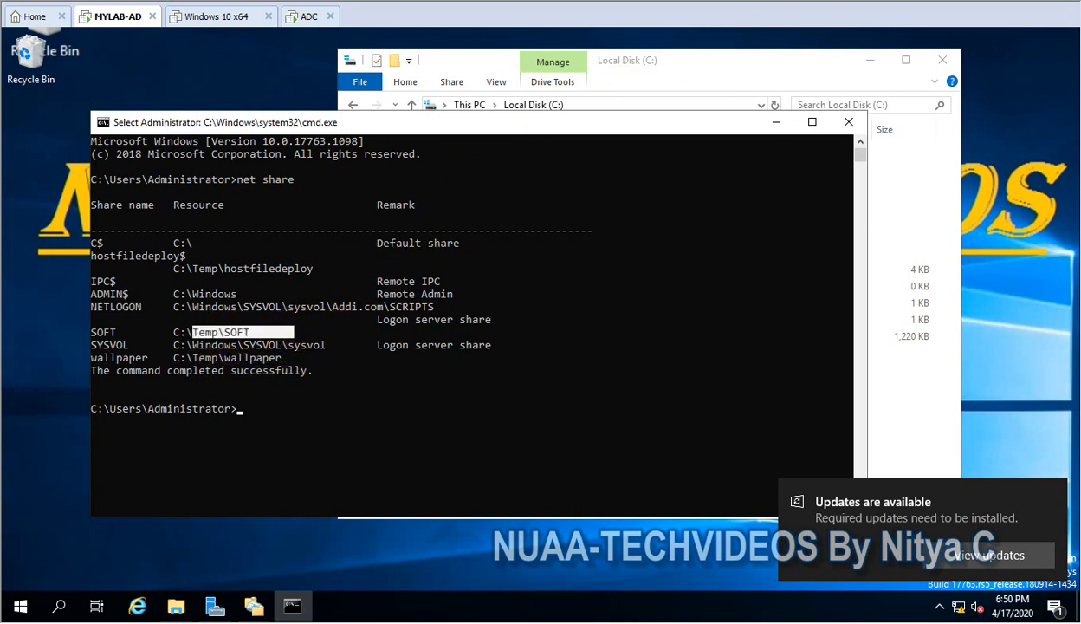
left_click(202, 333)
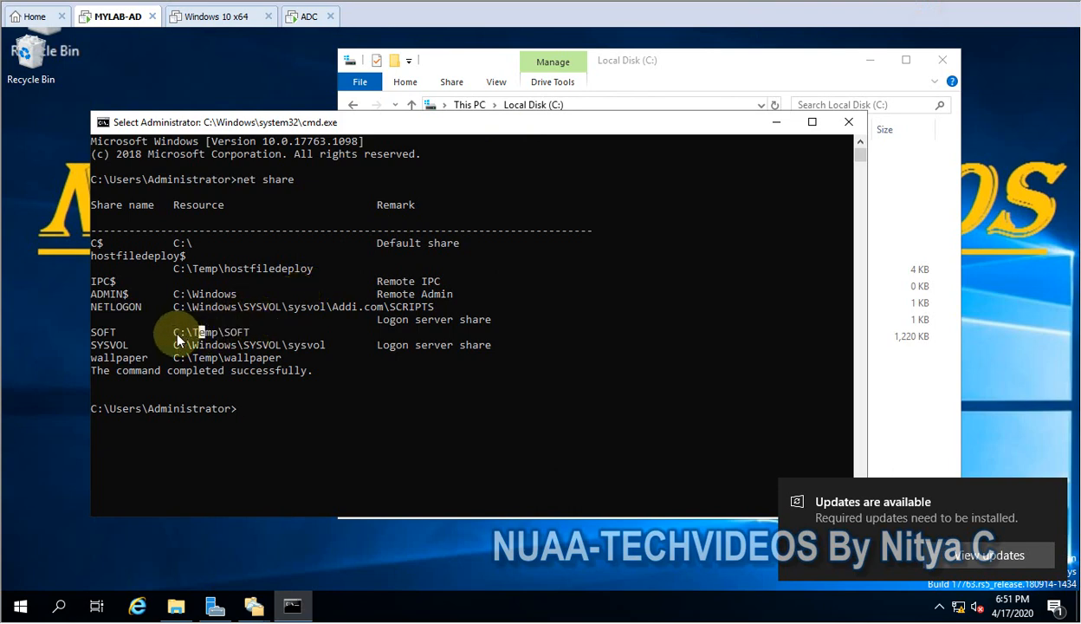
left_click_drag(176, 333, 234, 331)
left_click(234, 332)
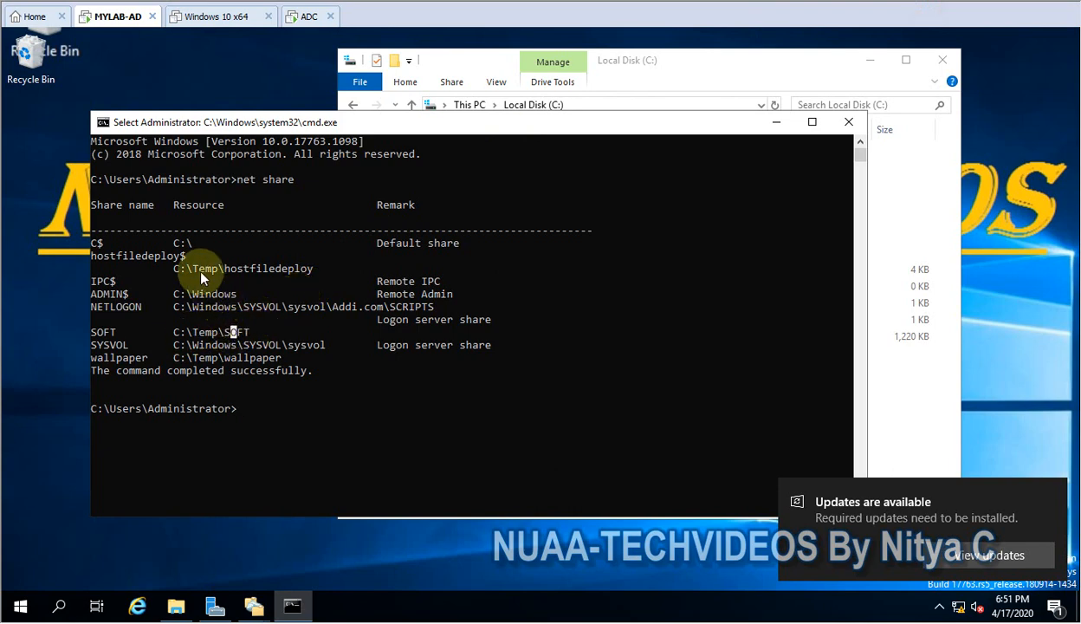
left_click_drag(199, 269, 297, 275)
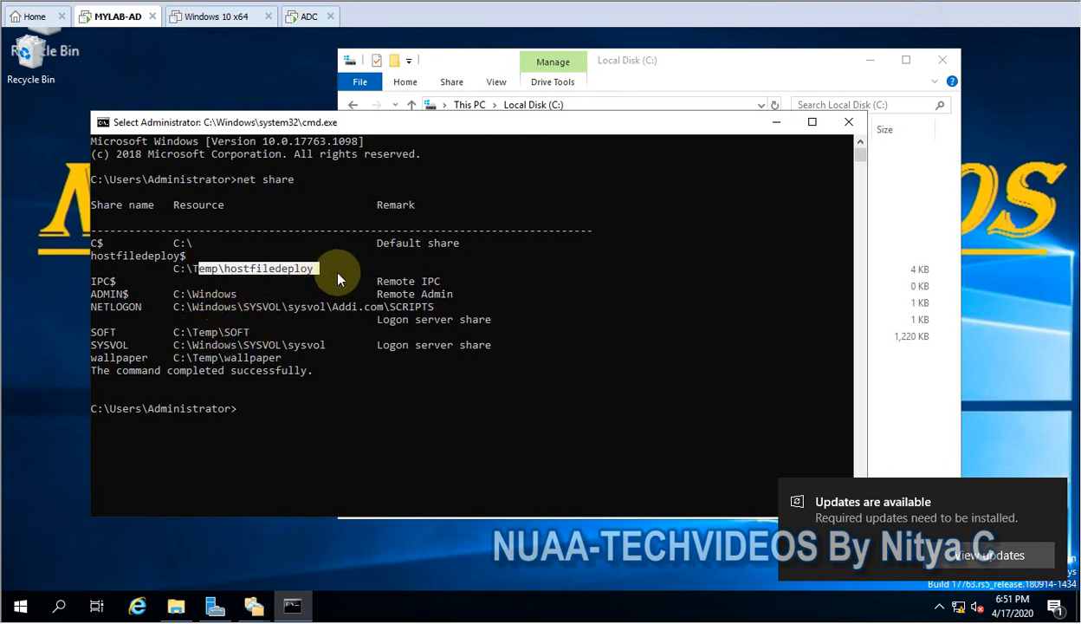
left_click(775, 122)
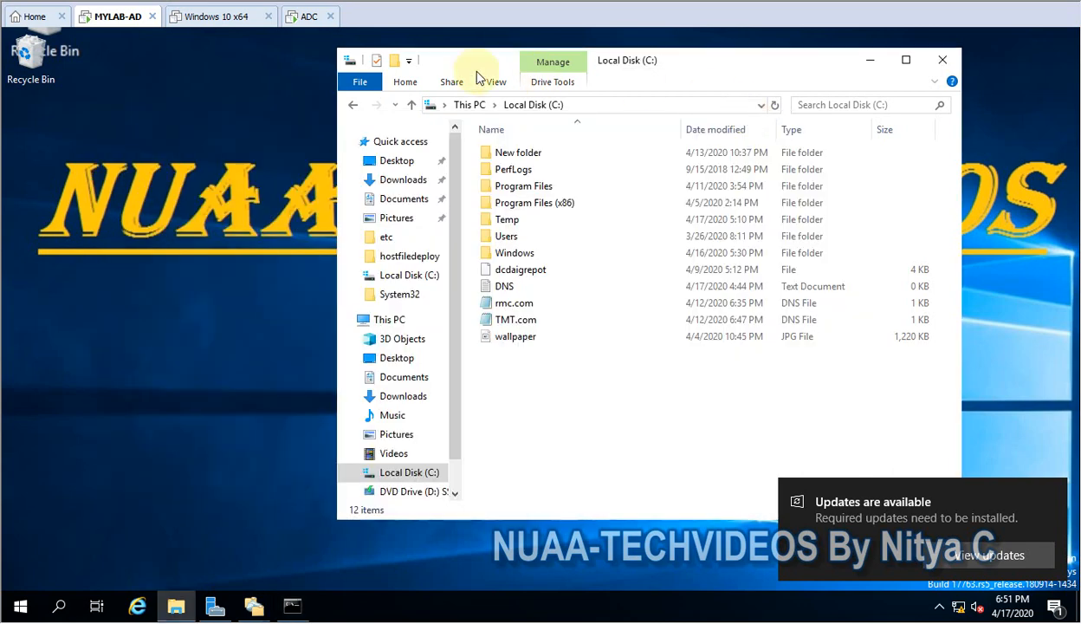
Switch to the ADC virtual machine, view the folders in C:\temp and minimize DFS Management behind File Explorer
left_click(305, 16)
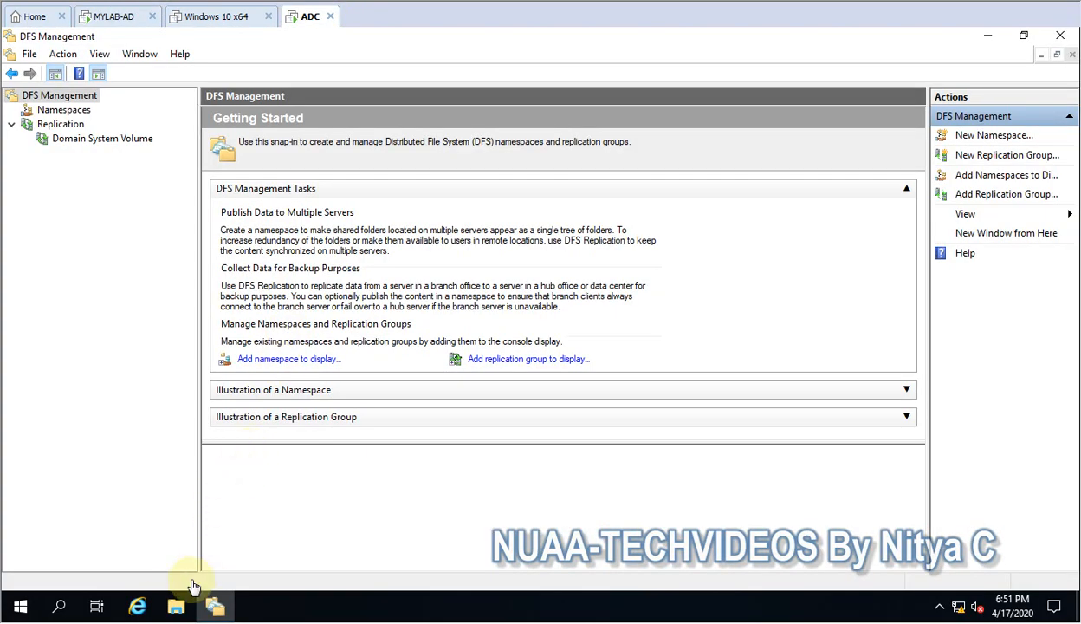
left_click(169, 608)
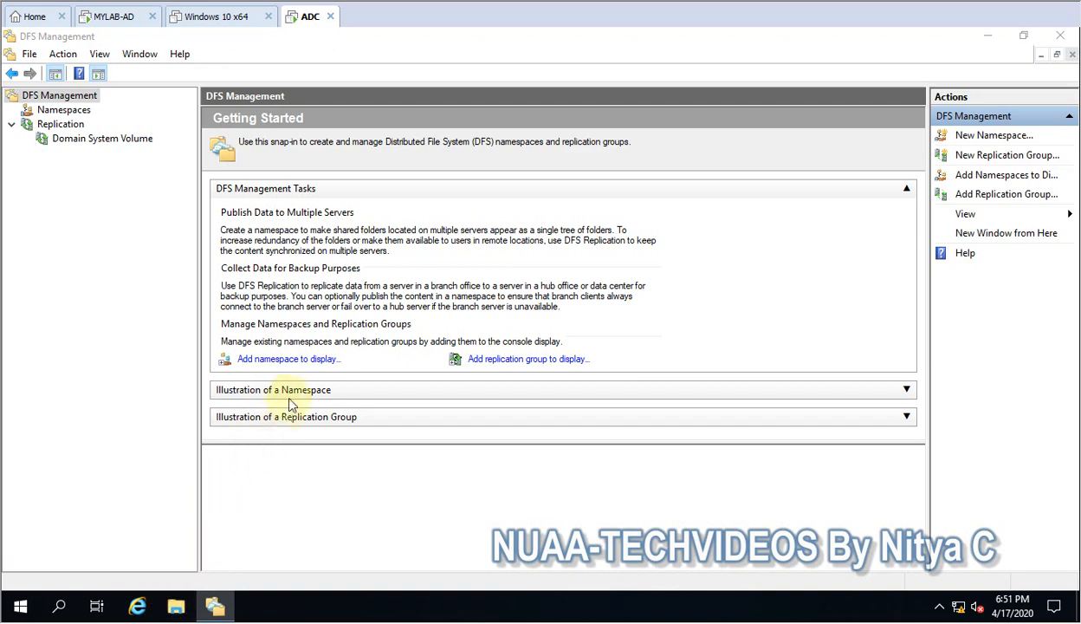
double_click(314, 200)
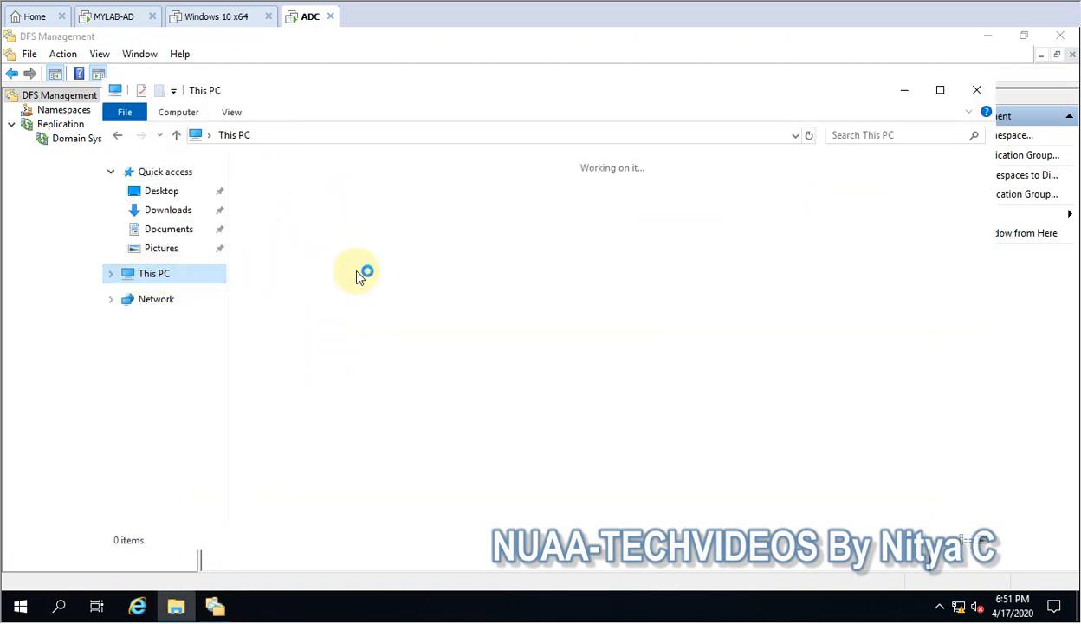
left_click(327, 378)
double_click(319, 362)
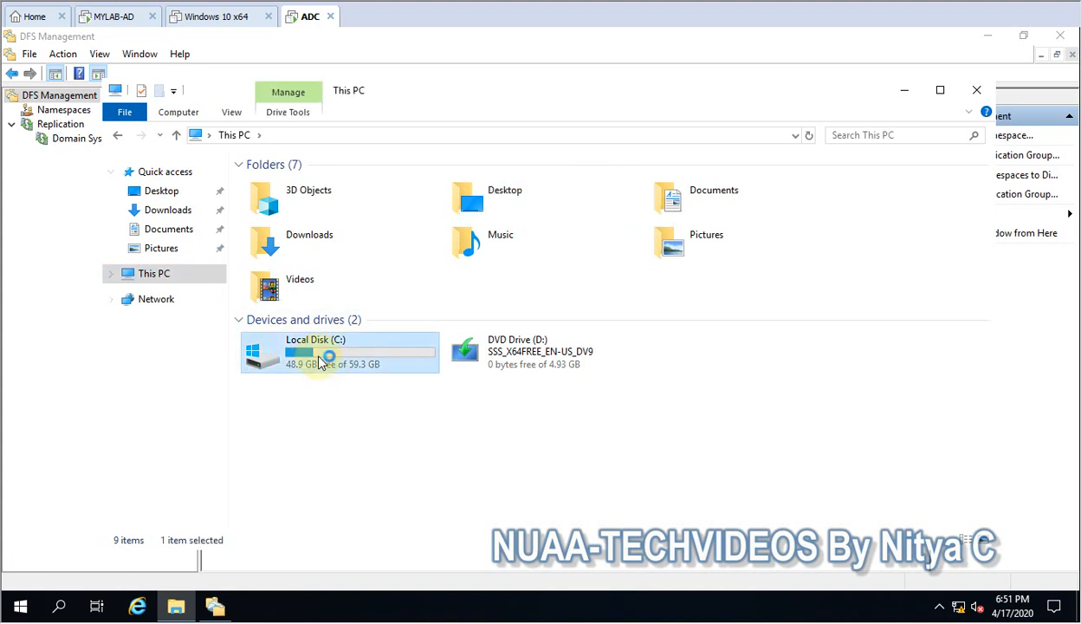
double_click(275, 251)
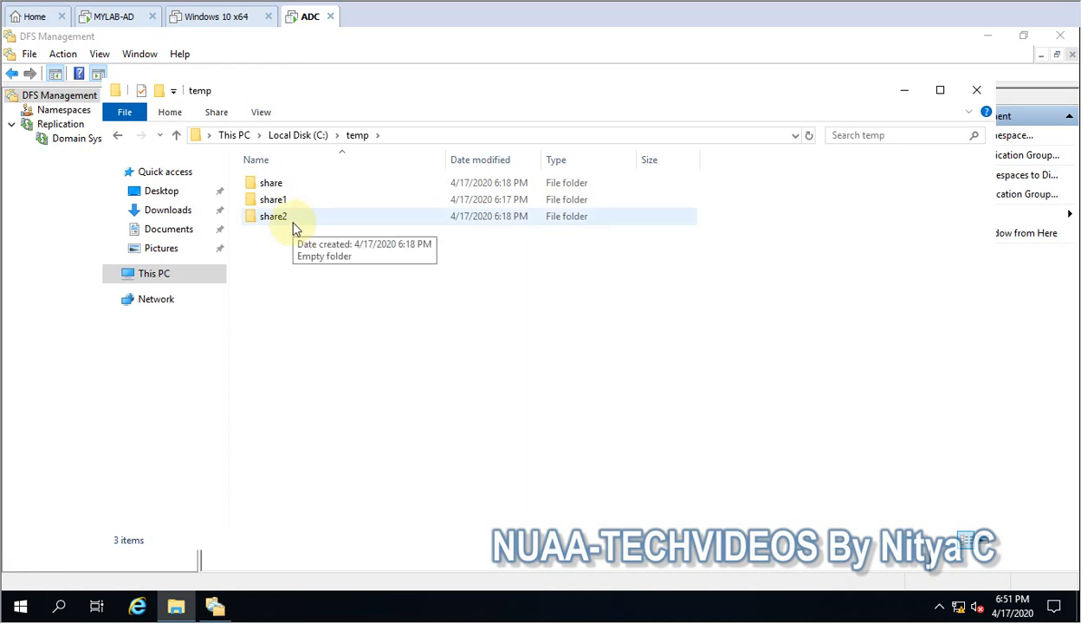
left_click(986, 36)
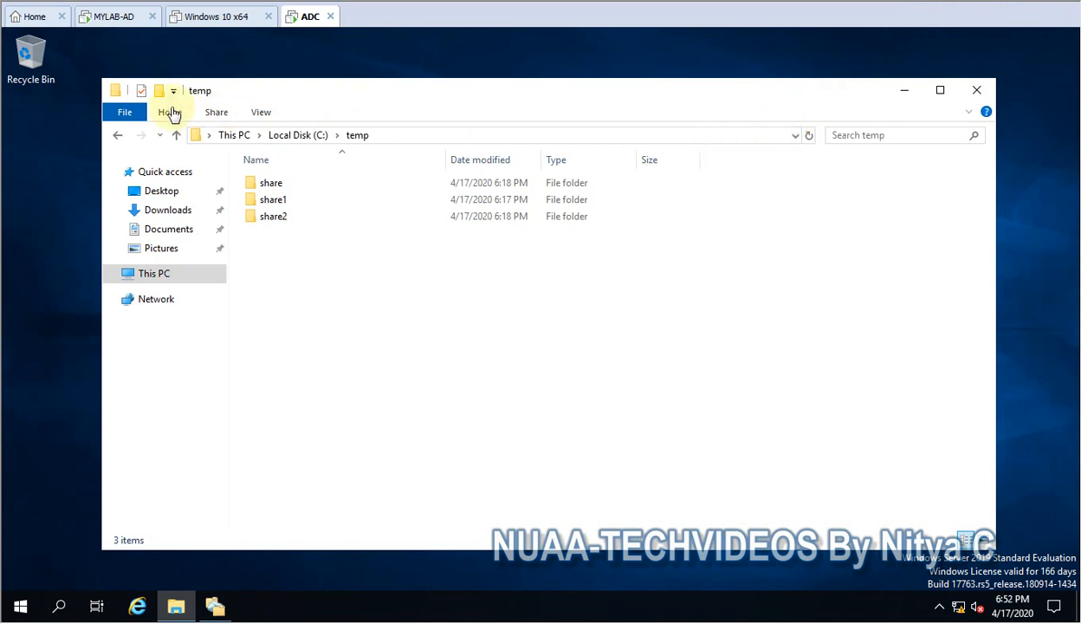
Switch to MYLAB-AD, minimize File Explorer and bring up a maximized DFS Management window
left_click(117, 18)
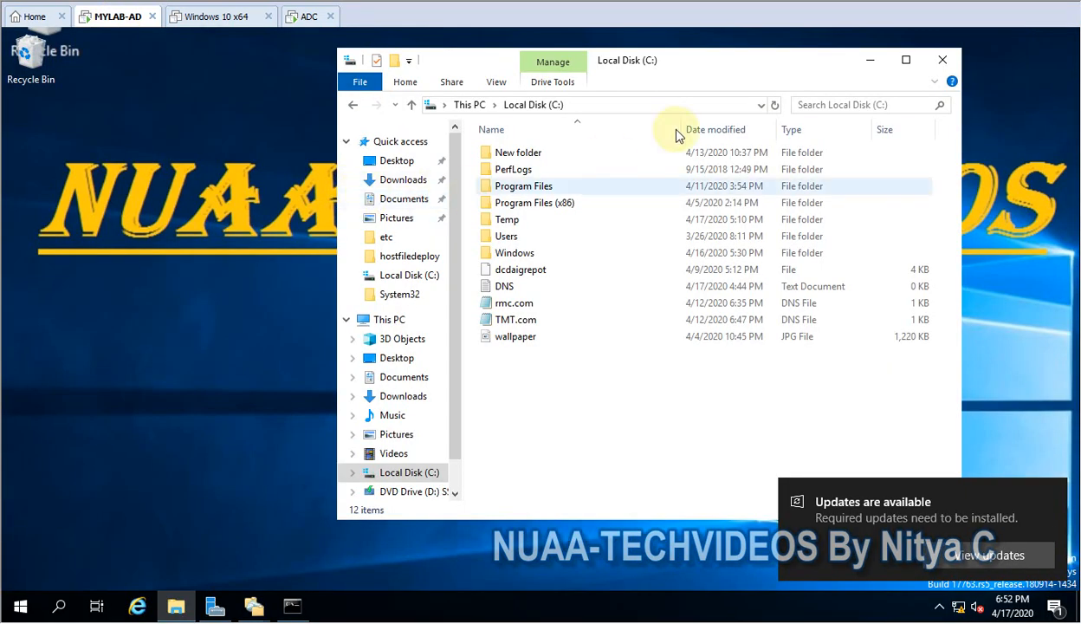
left_click(870, 59)
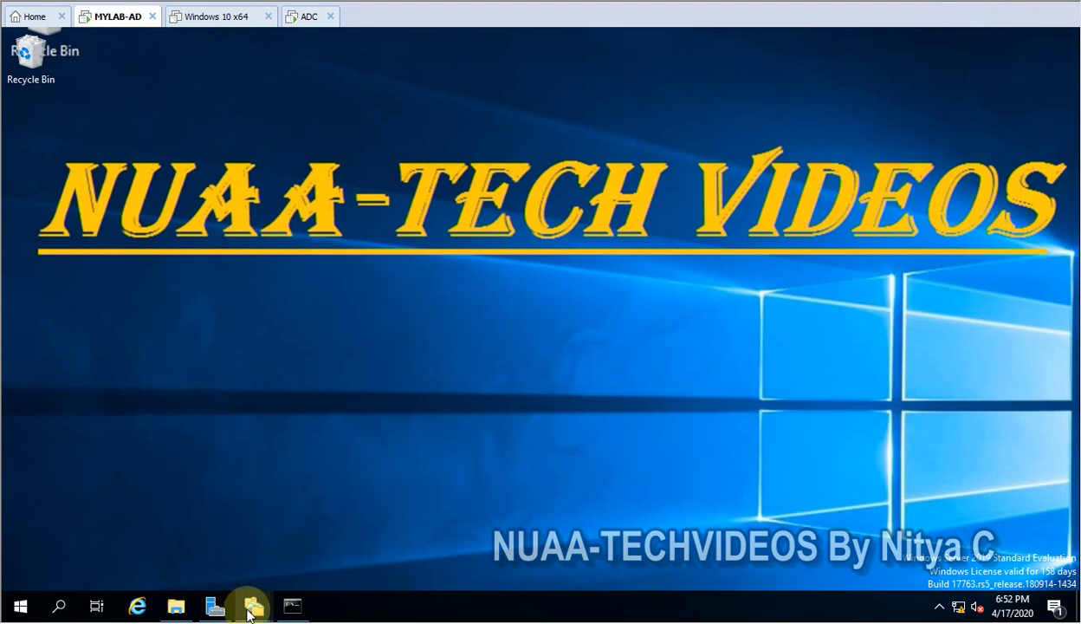
mouse_move(250, 603)
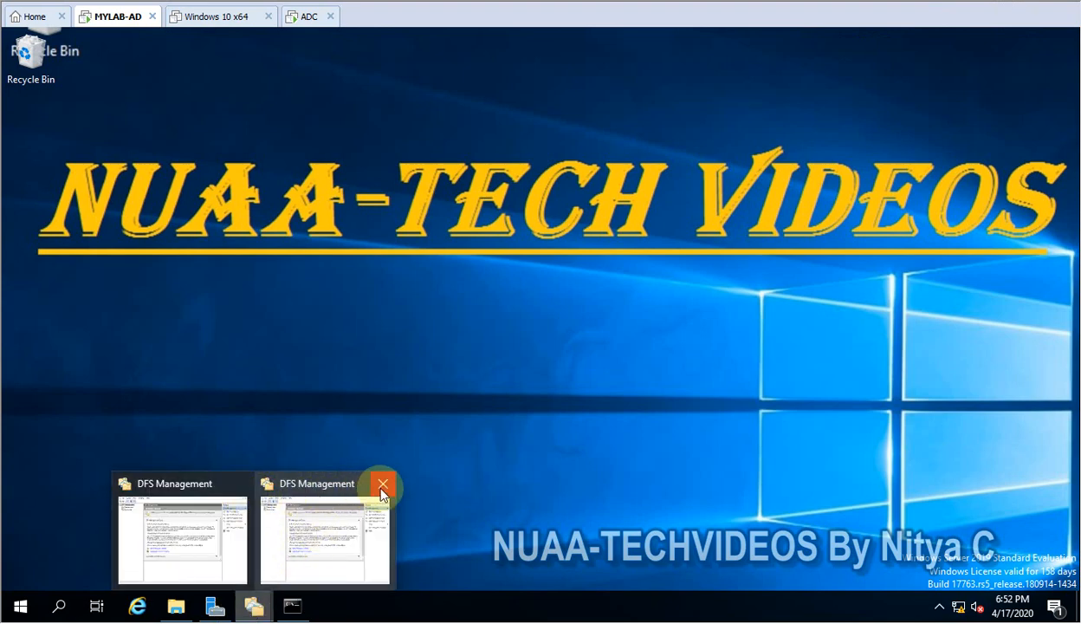
left_click(273, 490)
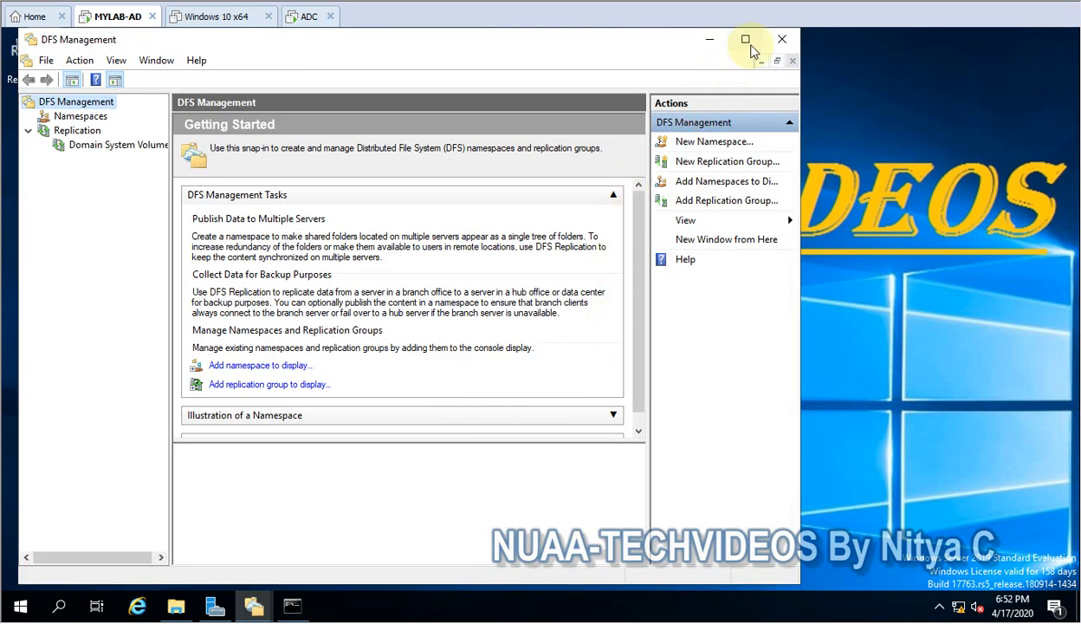
left_click(747, 40)
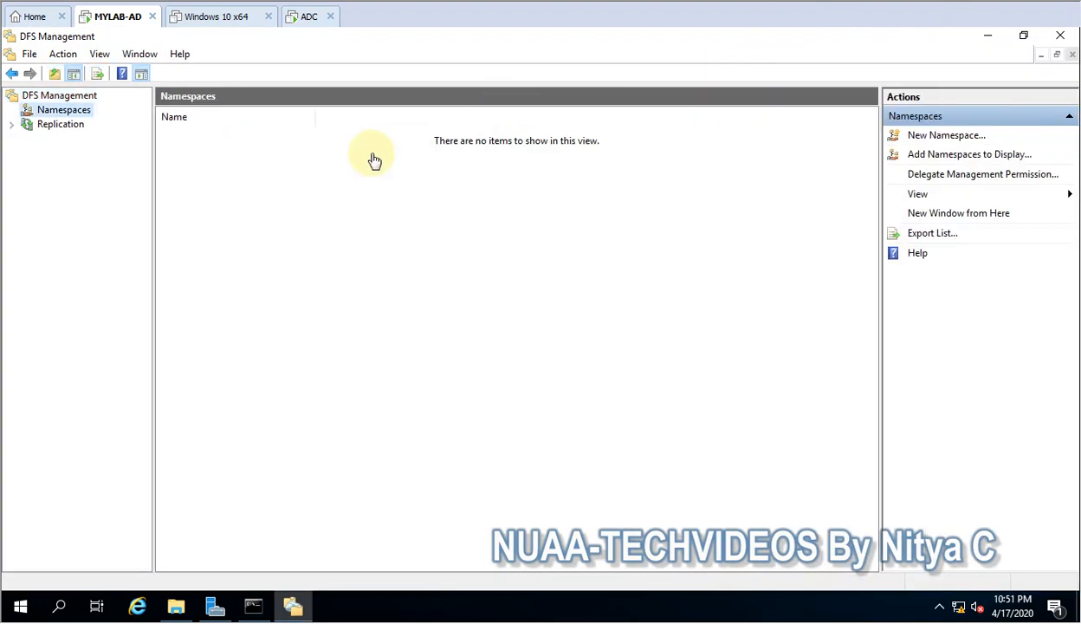
Start a new DFS namespace and choose DC-1 as the server that hosts it, verifying the computer name
right_click(69, 117)
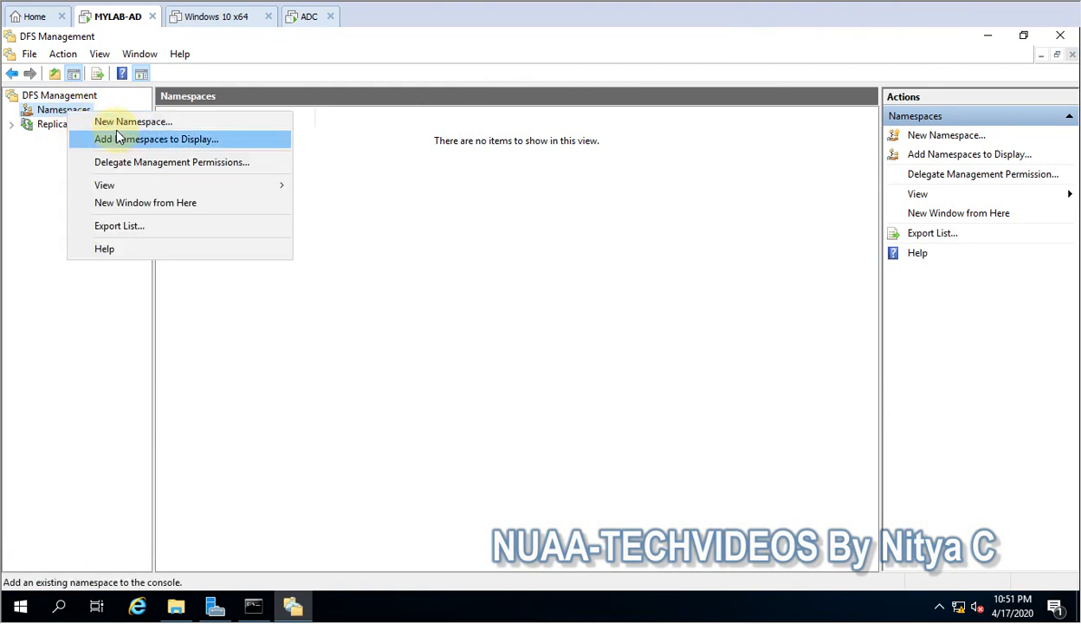
left_click(119, 121)
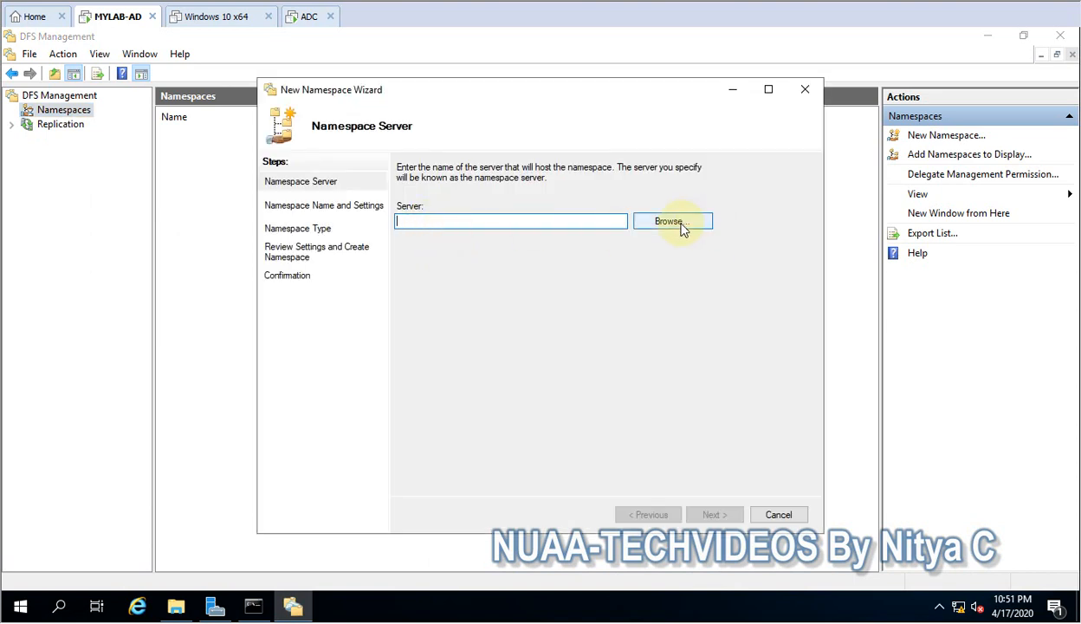
left_click(671, 221)
type("d")
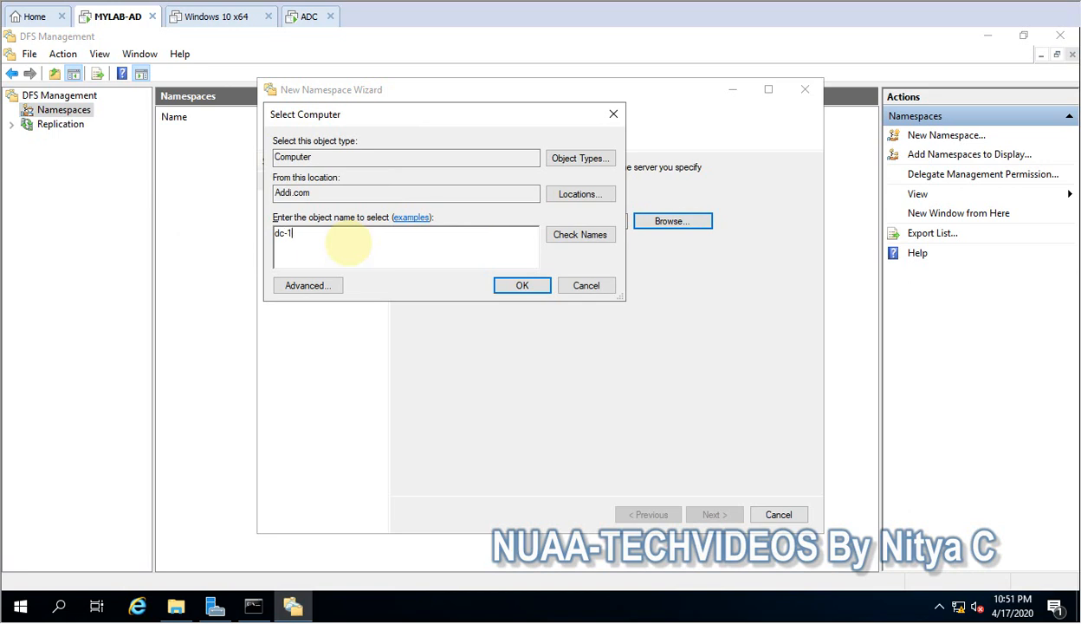
type("c-1")
left_click(563, 237)
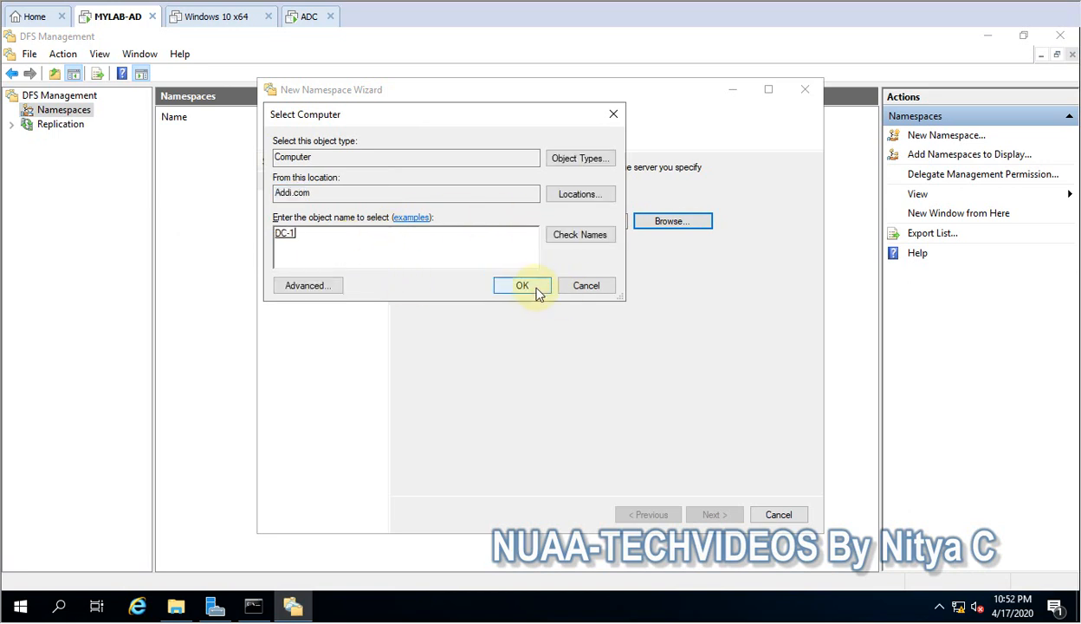
left_click(522, 286)
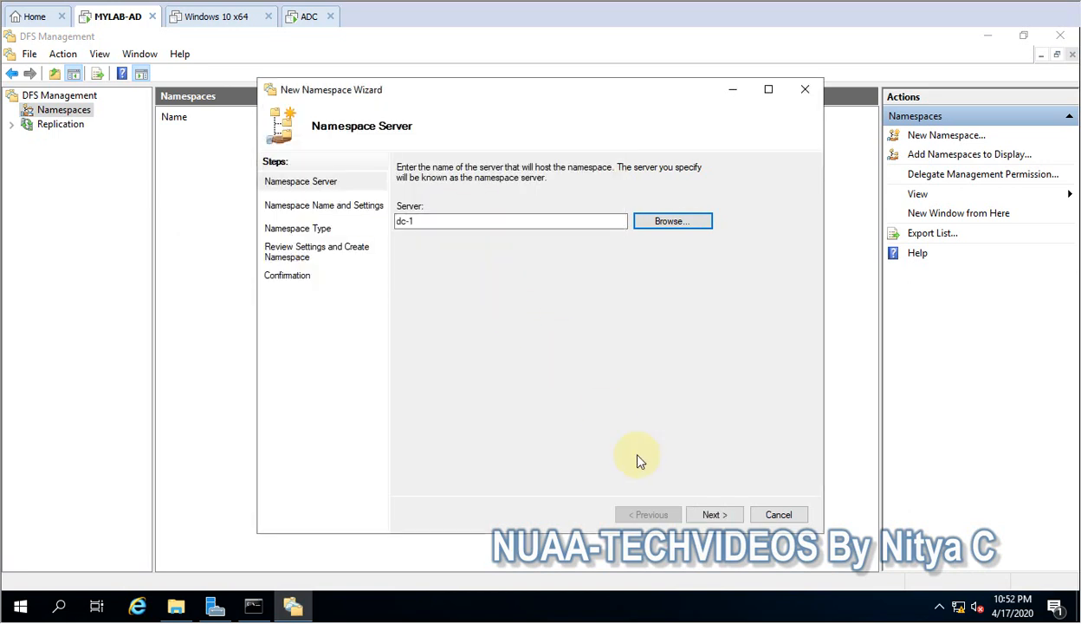
left_click(711, 515)
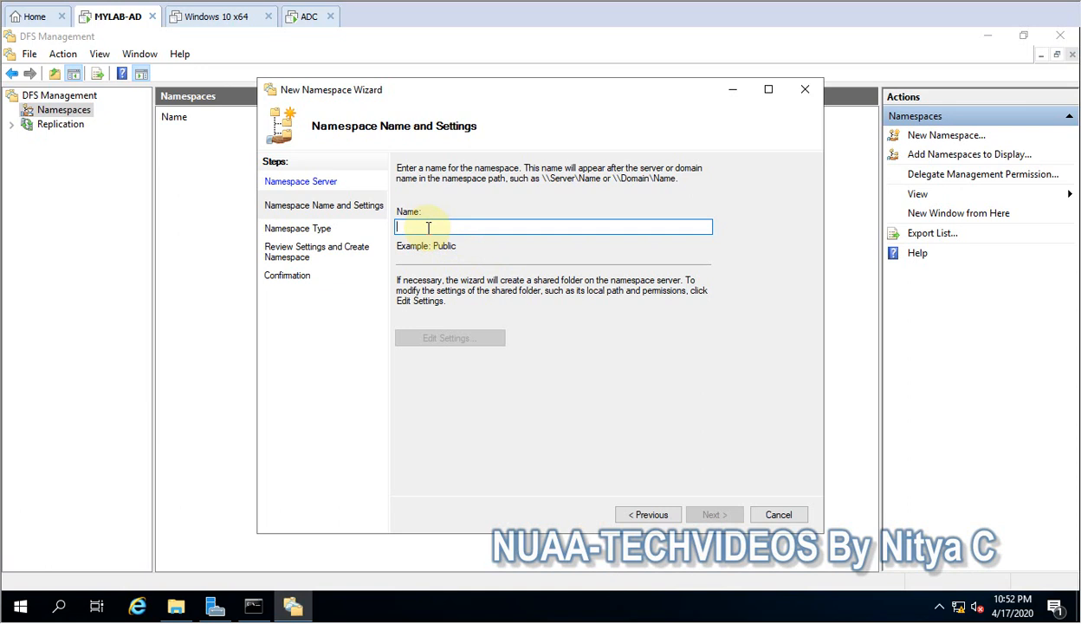
Name the new namespace CompanyShares
type("Sha")
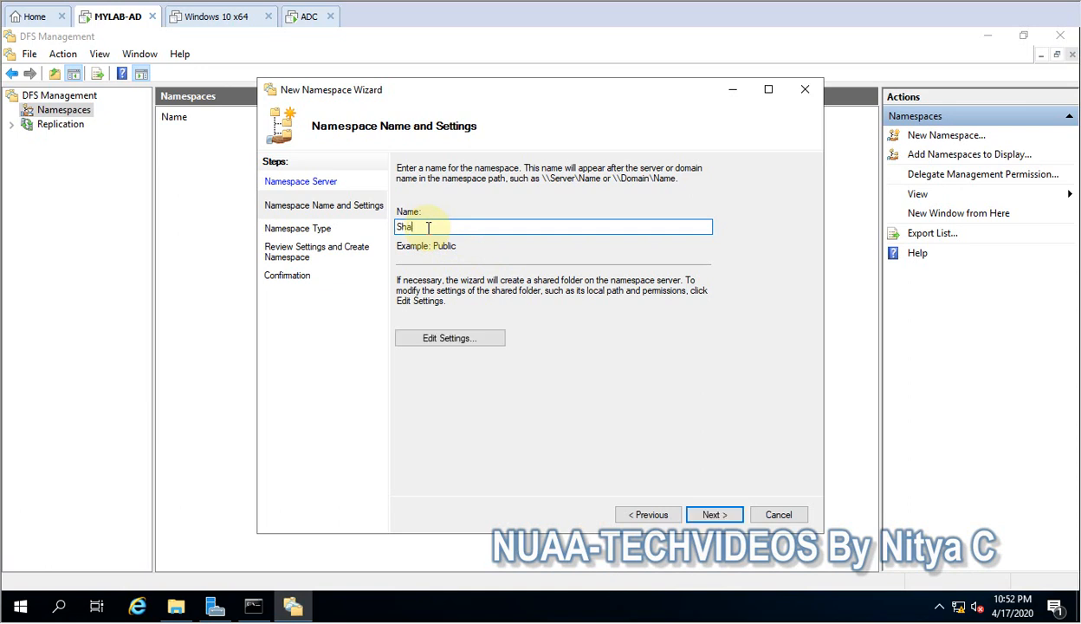
key("BackSpace")
key("BackSpace")
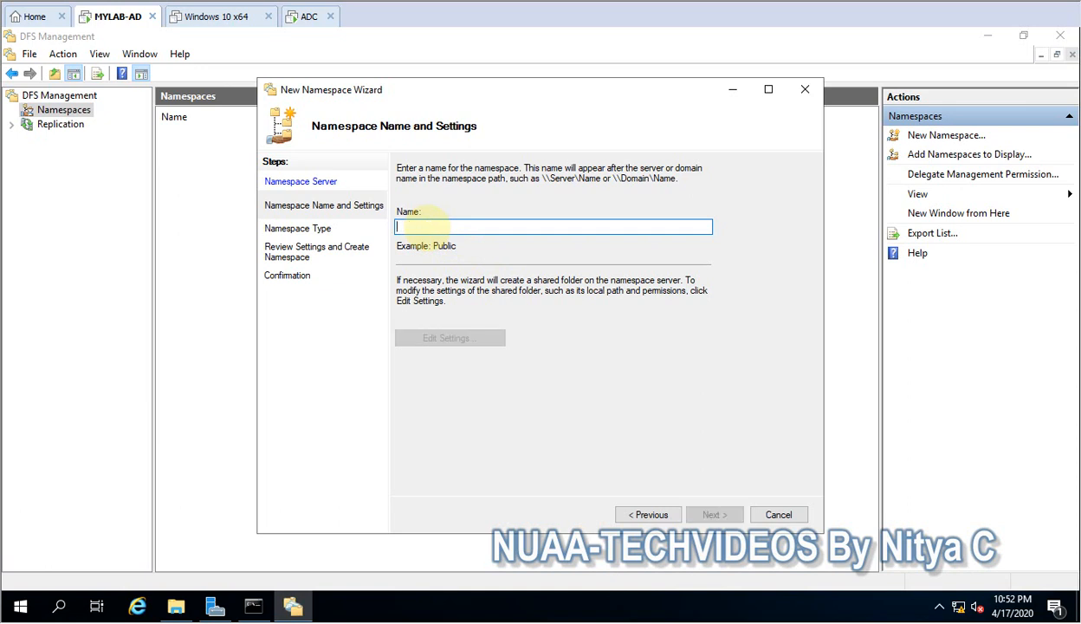
type("CompanyShares")
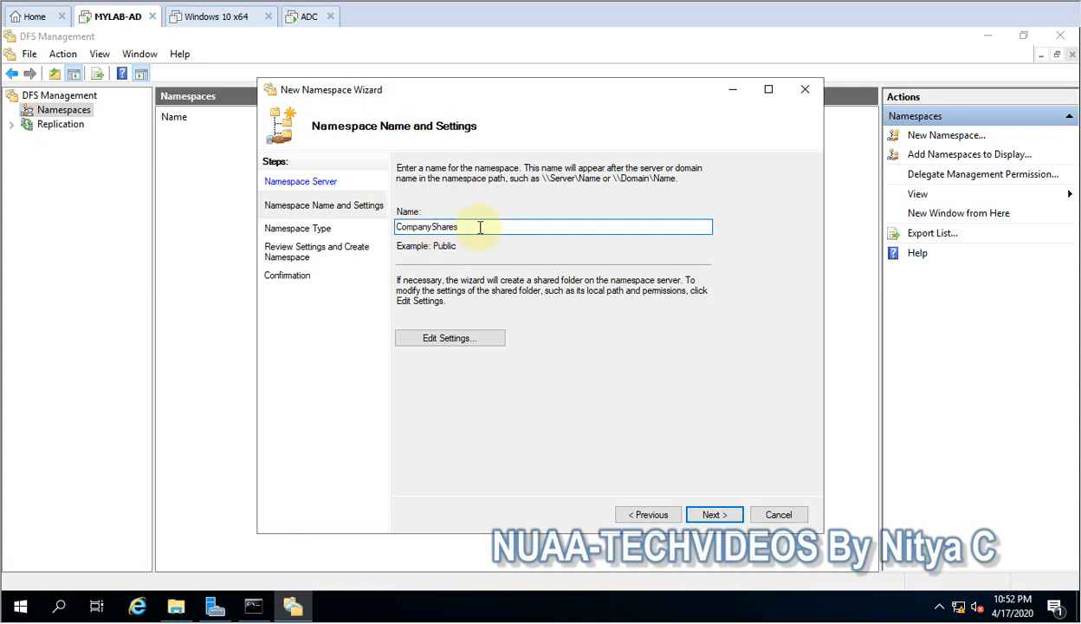
left_click_drag(480, 227, 409, 239)
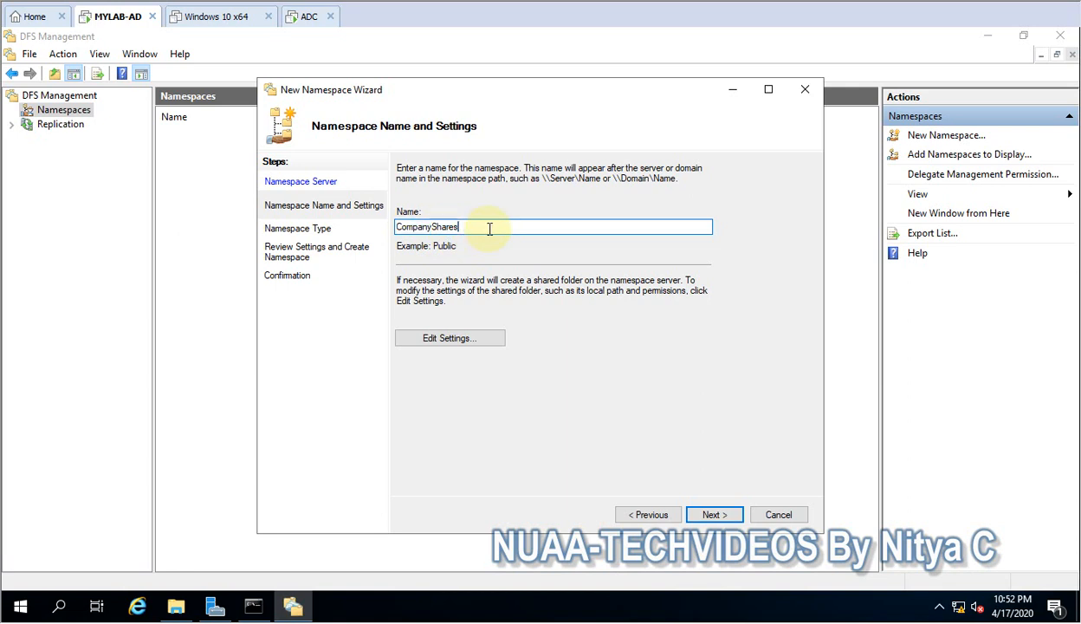
left_click_drag(490, 230, 350, 234)
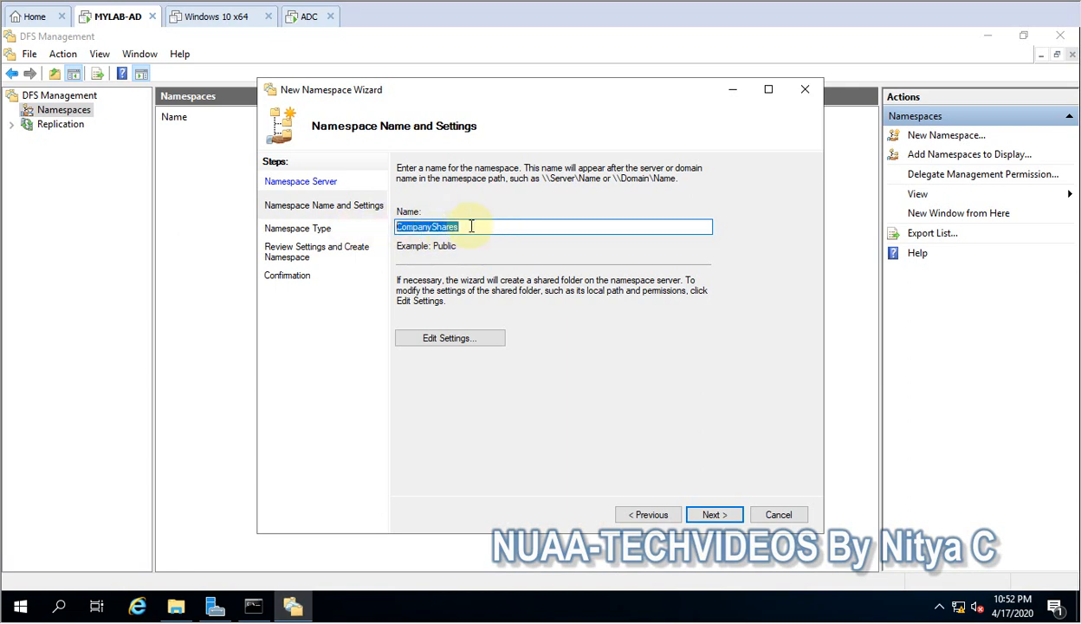
left_click_drag(472, 225, 363, 226)
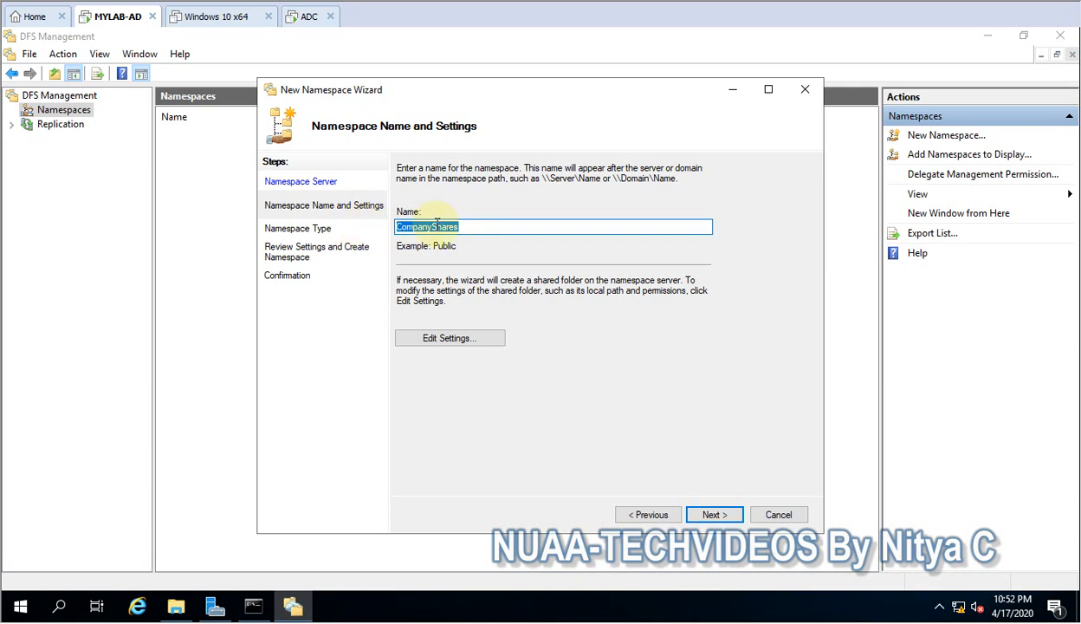
left_click(472, 225)
left_click_drag(485, 226, 338, 227)
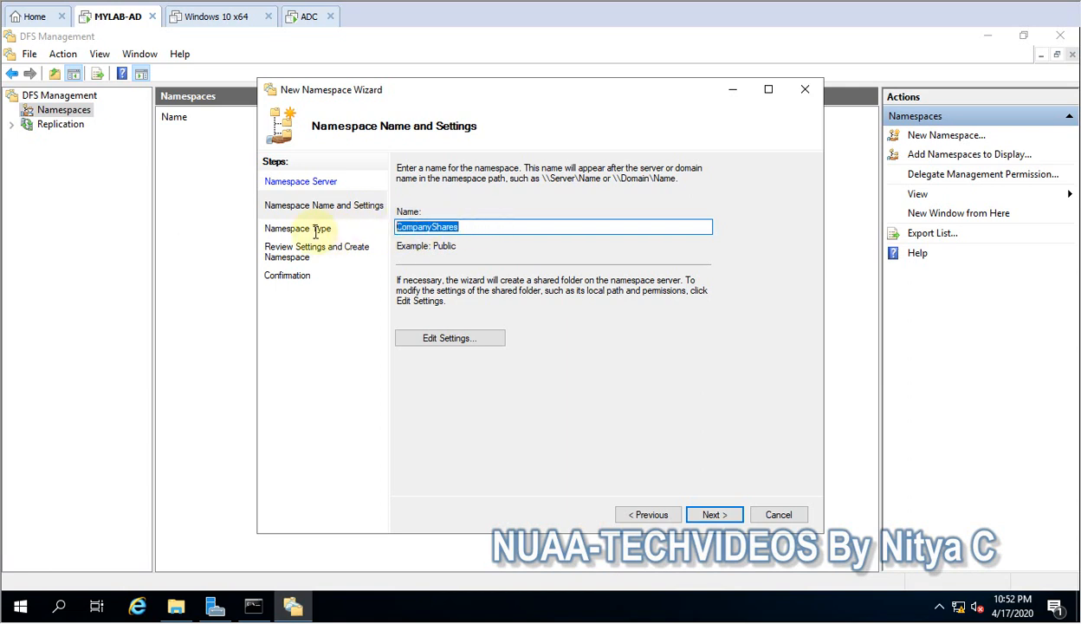
Set the namespace's shared folder permissions to administrators full access and other users read and write, and continue to the namespace type
left_click(455, 337)
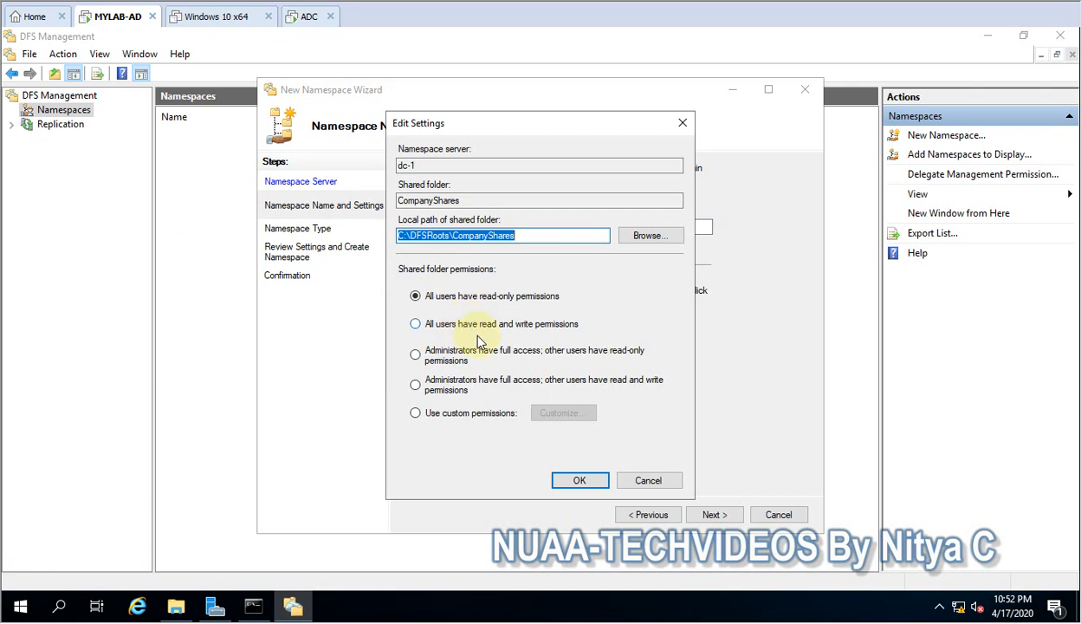
left_click(416, 385)
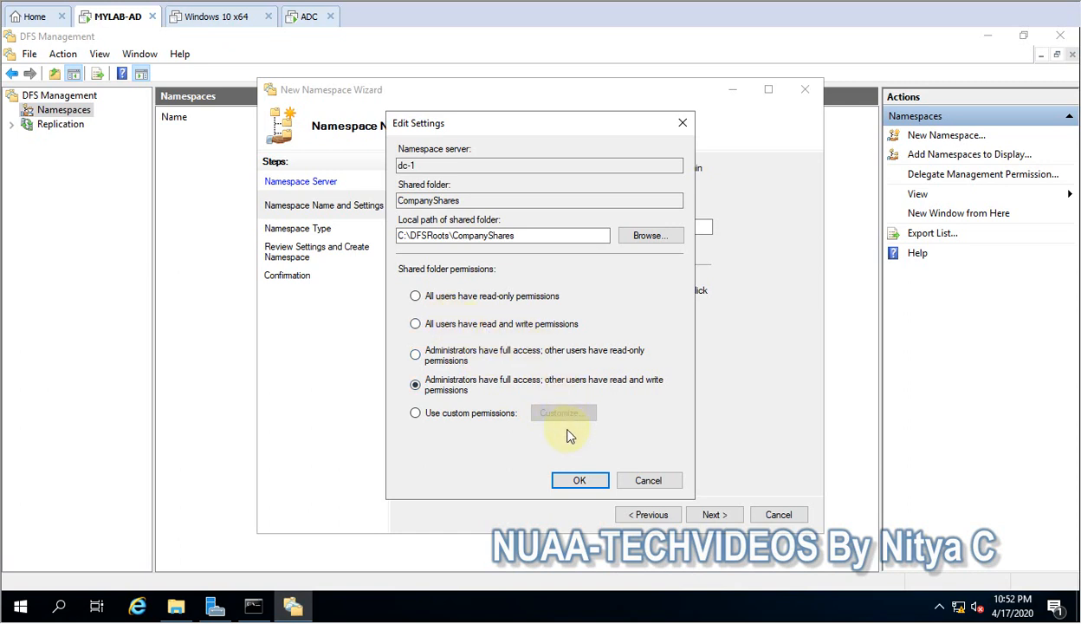
left_click(582, 478)
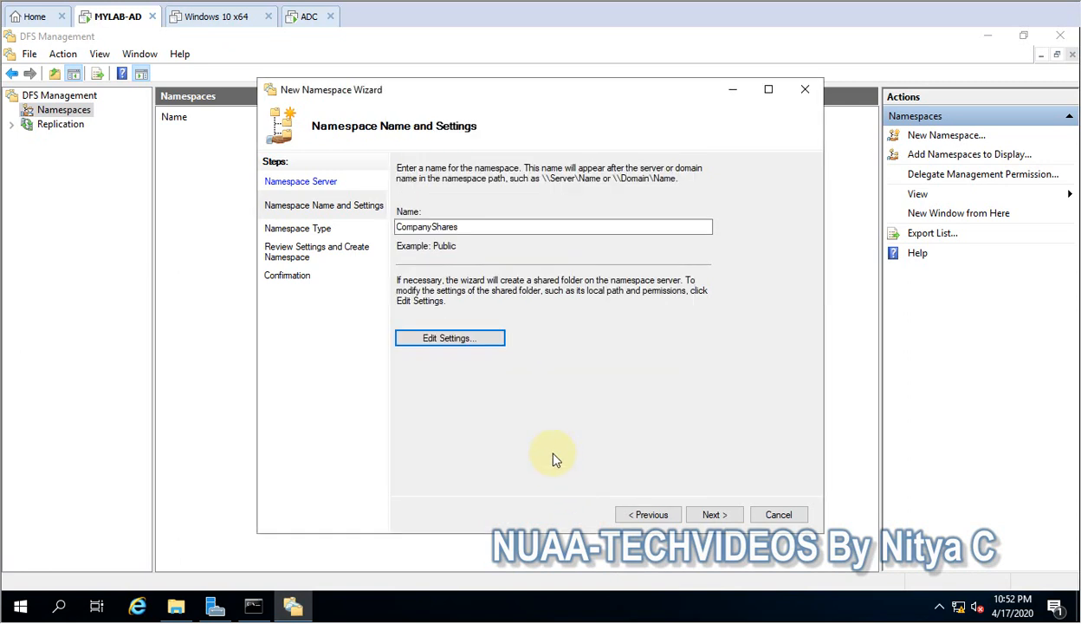
left_click(705, 515)
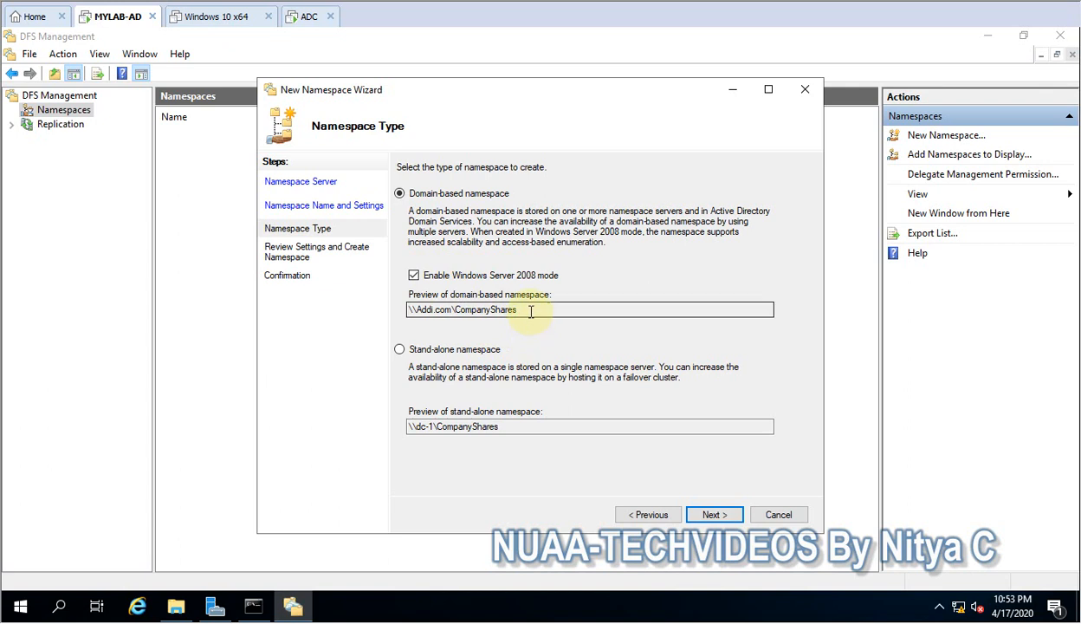
Keep the domain-based type with Windows Server 2008 mode enabled, create the CompanyShares namespace and close the wizard
left_click_drag(526, 309, 325, 303)
left_click(706, 513)
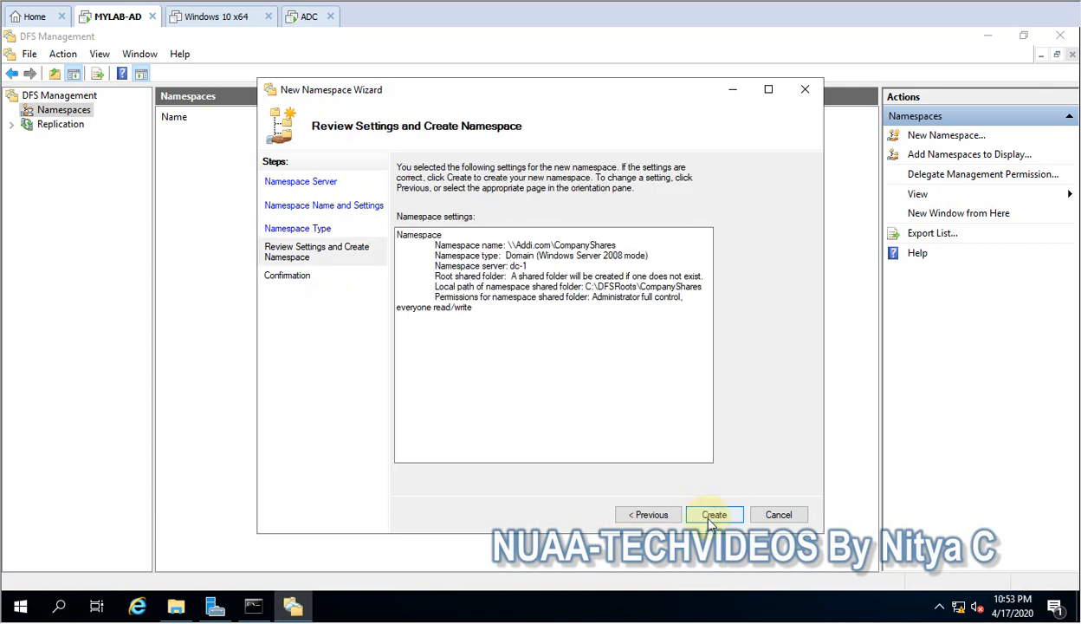
left_click(708, 518)
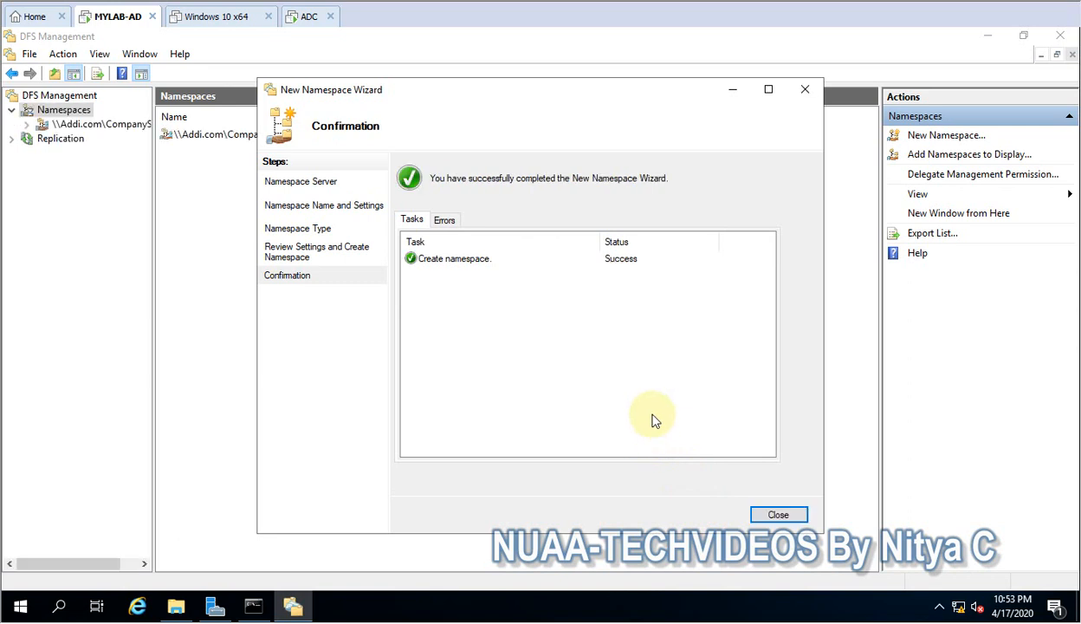
left_click(778, 514)
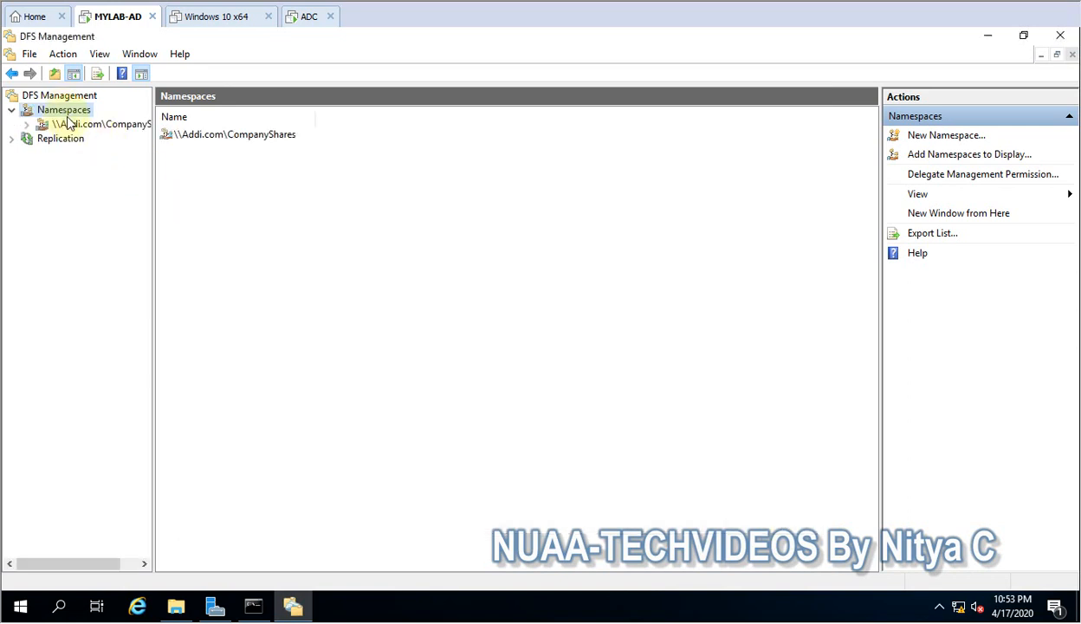
View the CompanyShares namespace with the console tree widened, and examine the memberships of the Domain System Volume replication group
left_click(69, 124)
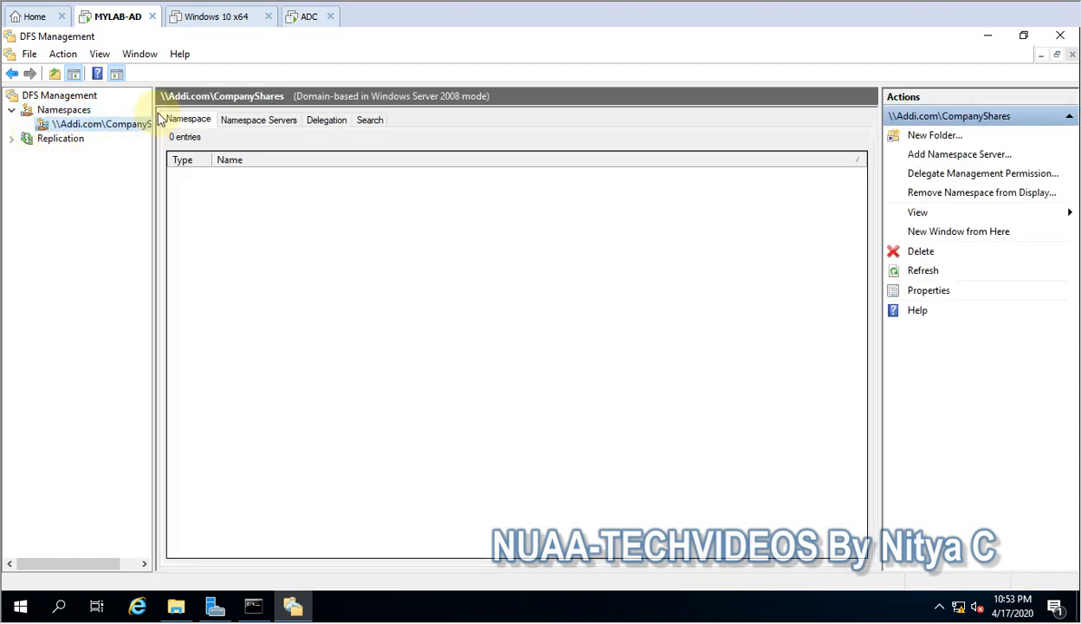
left_click_drag(155, 113, 269, 120)
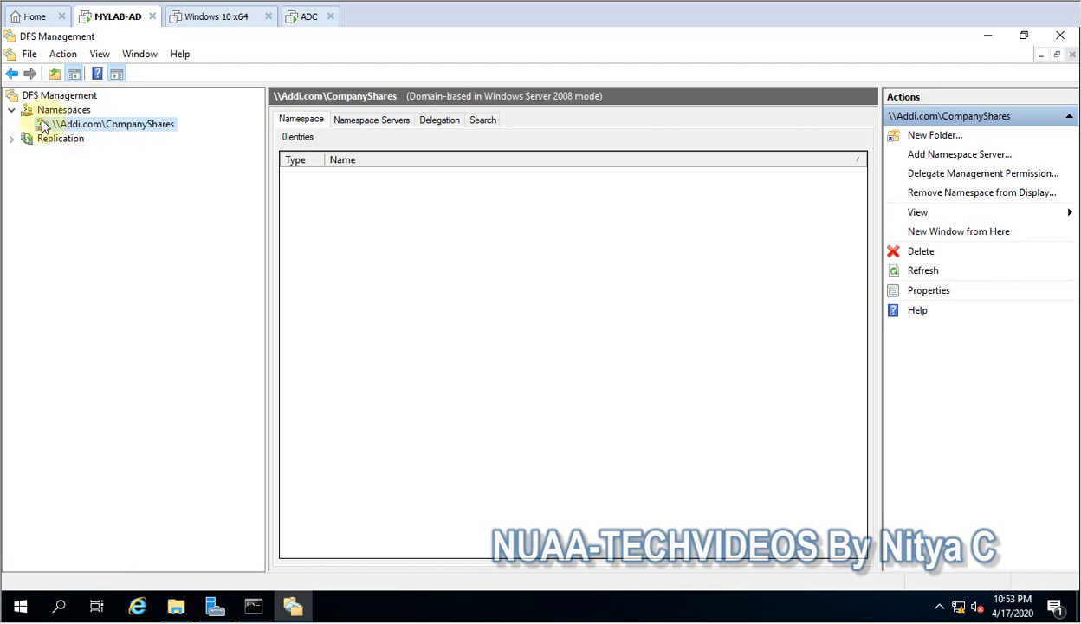
left_click(12, 138)
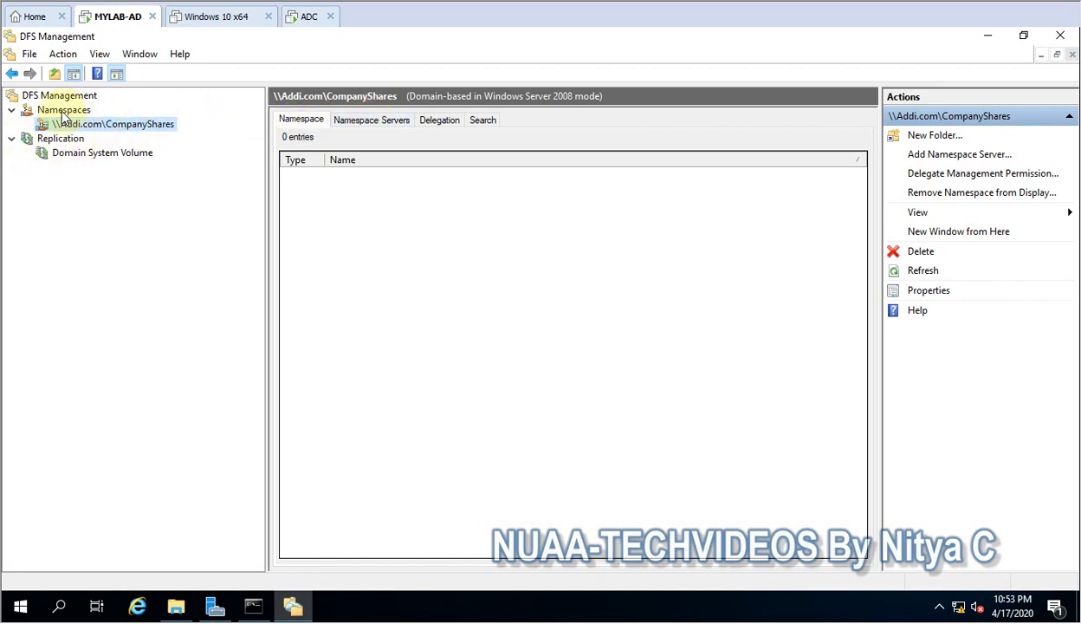
right_click(75, 122)
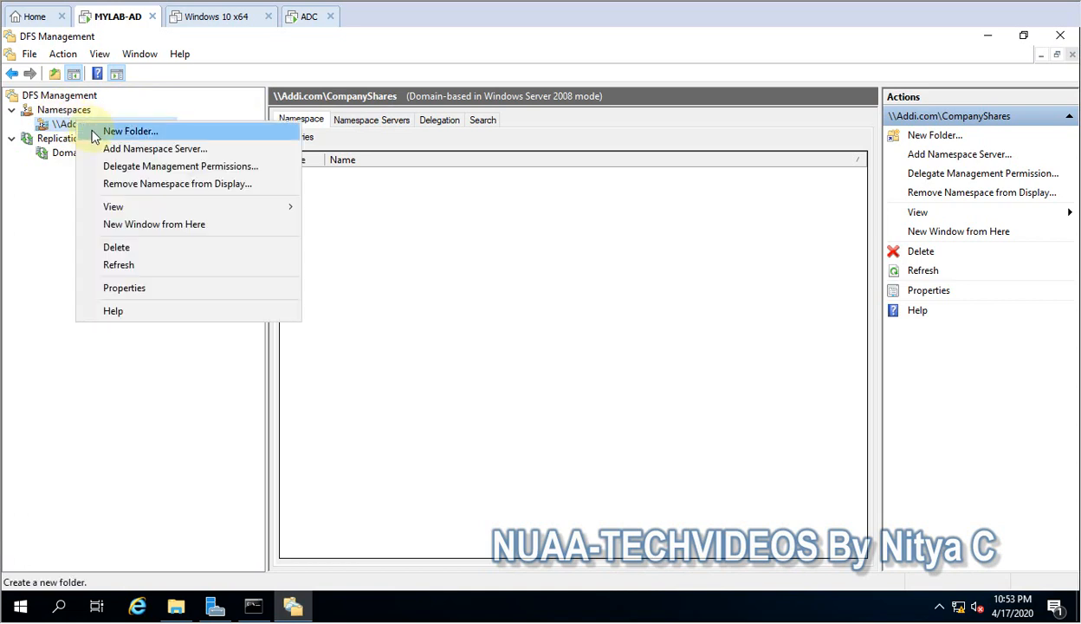
left_click(41, 173)
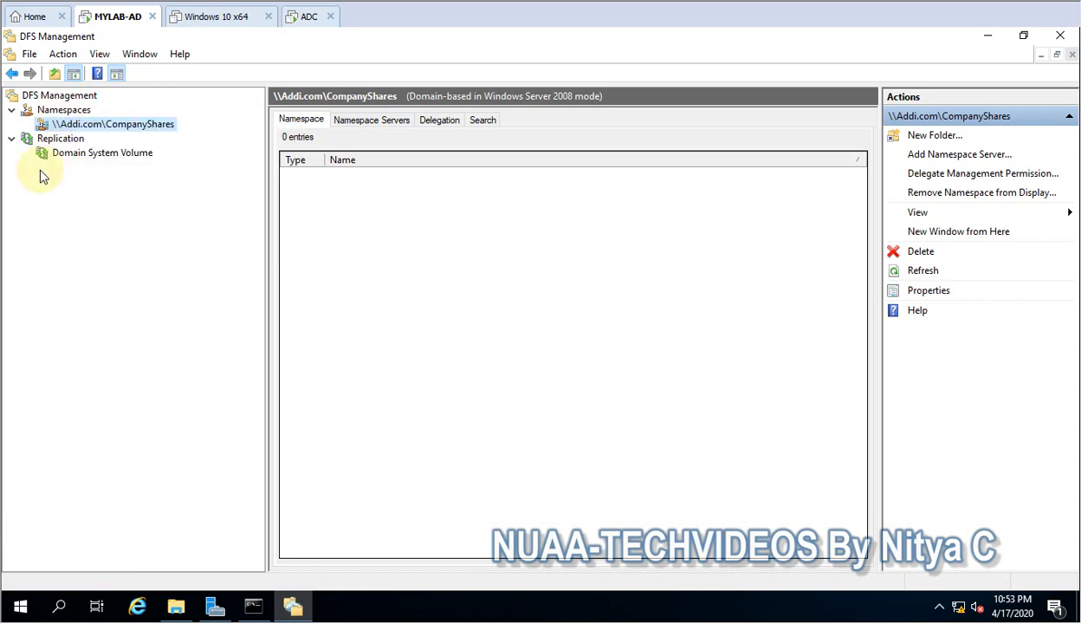
left_click(69, 156)
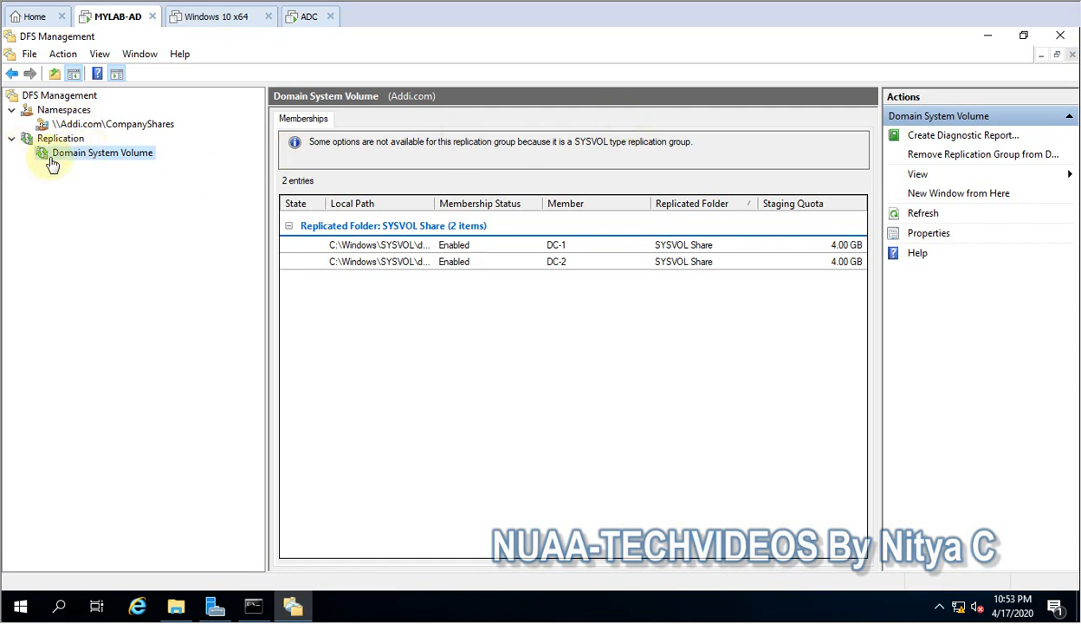
Start a new multipurpose replication group and name it CompanyShare
right_click(48, 143)
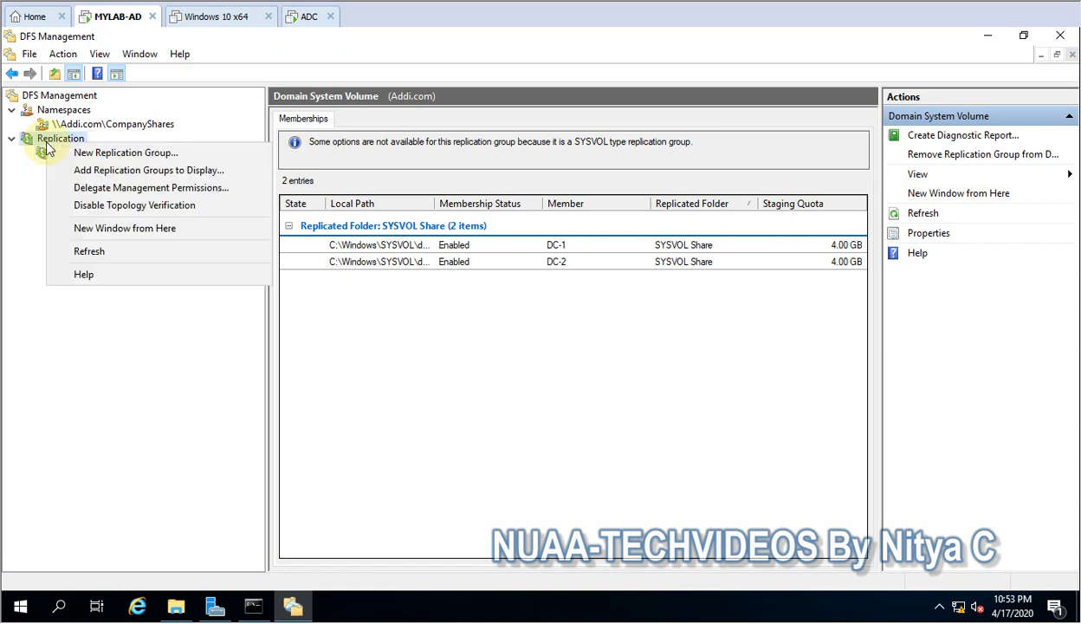
left_click(87, 156)
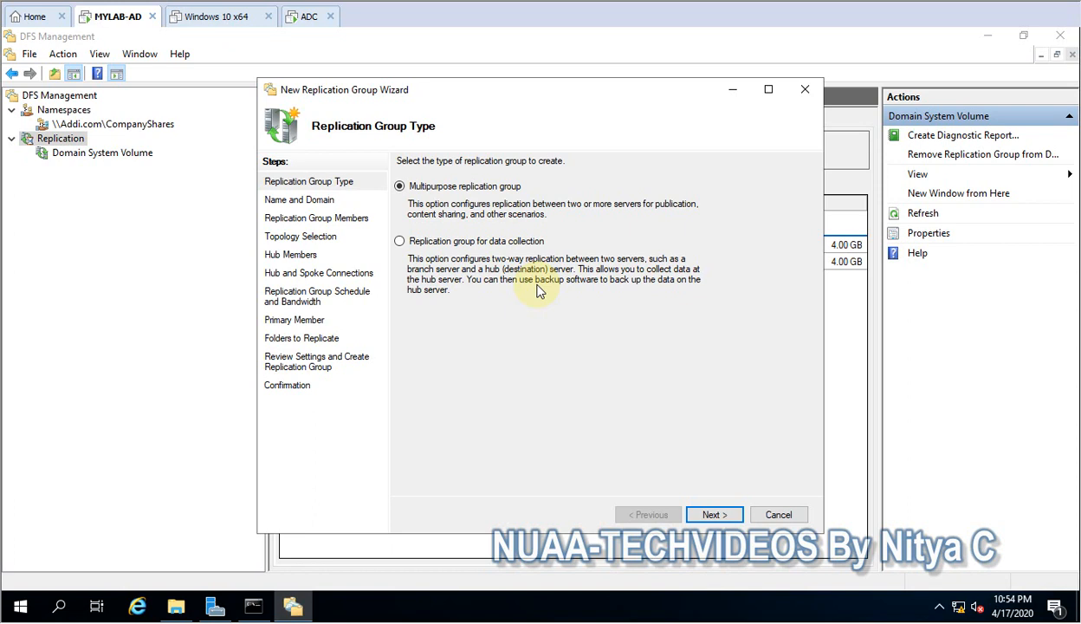
left_click(706, 518)
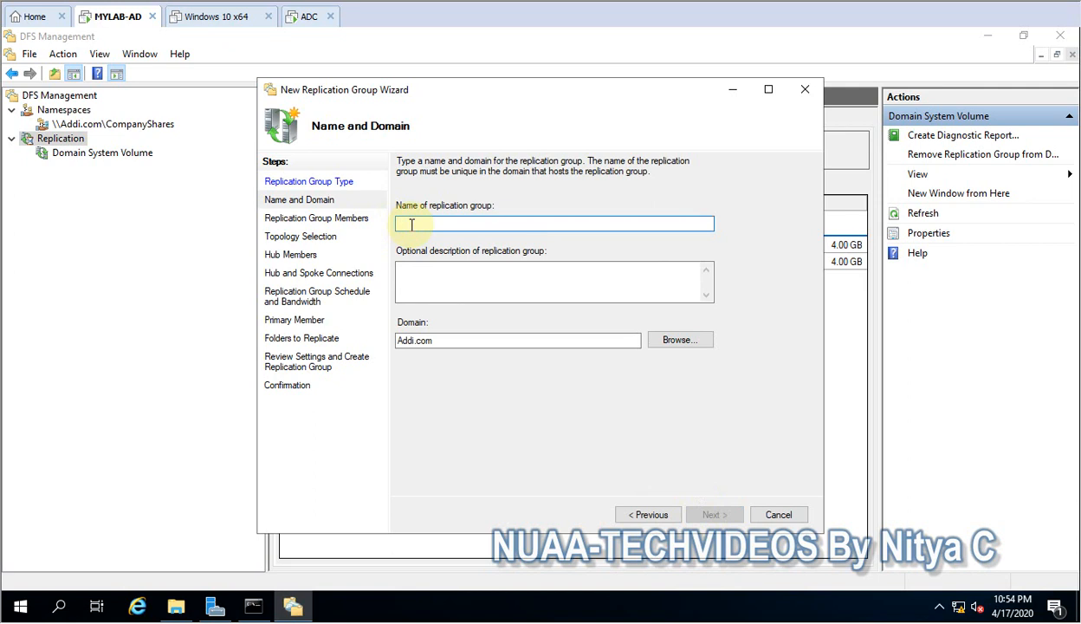
type("CompanyShare")
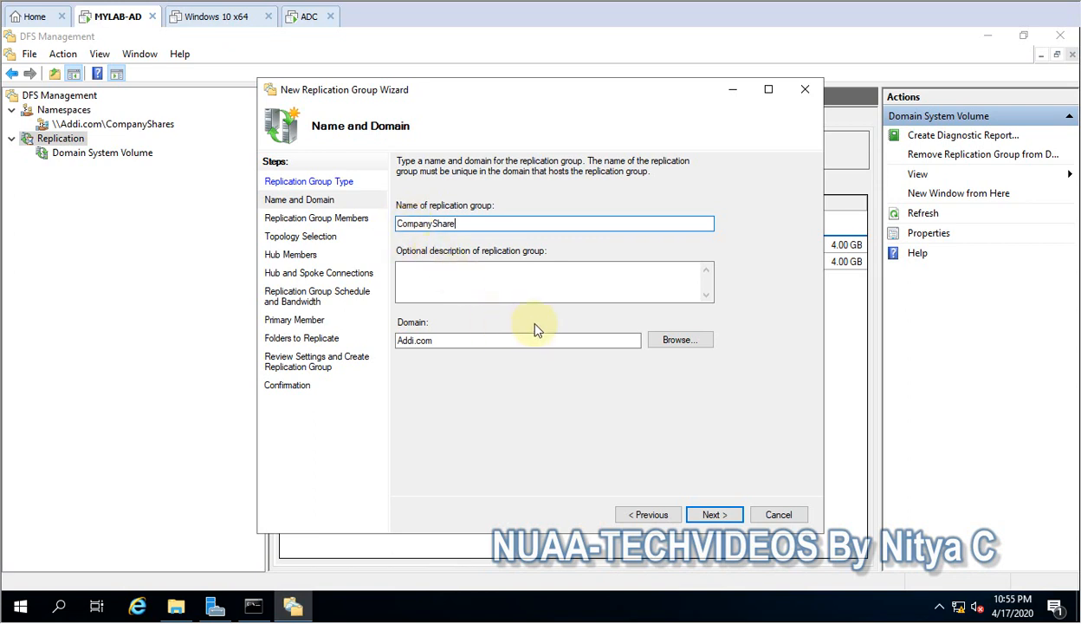
Copy the replication group's name into its description, keep the Addi.com domain and continue to the group members
left_click(446, 276)
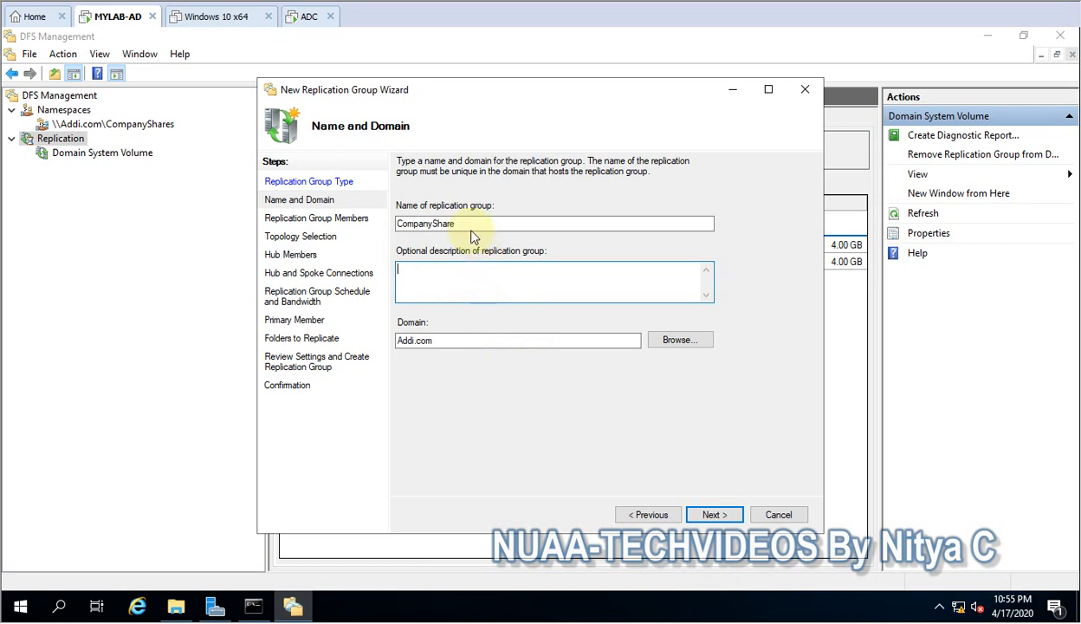
double_click(463, 224)
key("ctrl+c")
left_click(463, 280)
key("ctrl+v")
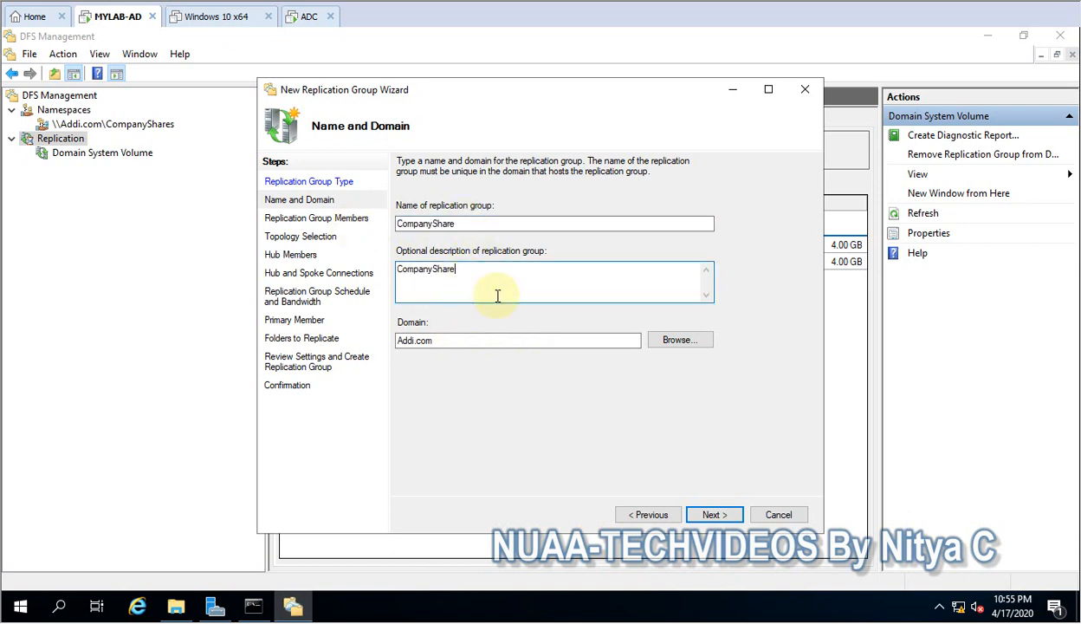
left_click(712, 517)
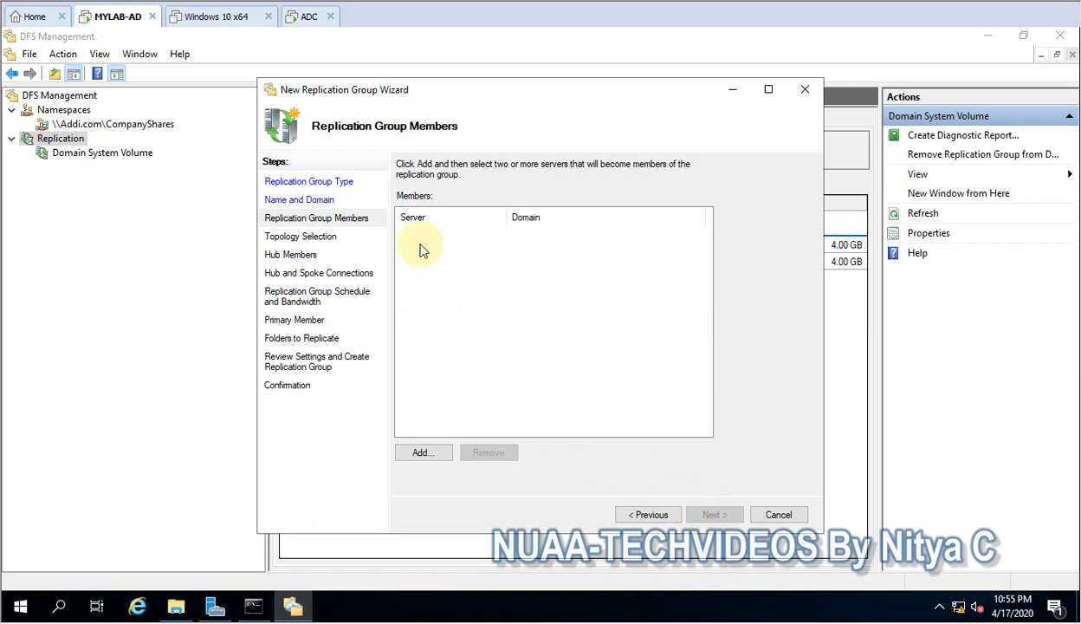
Add the server DC-1 from Addi.com as a member of the replication group, checking its name first
left_click(424, 452)
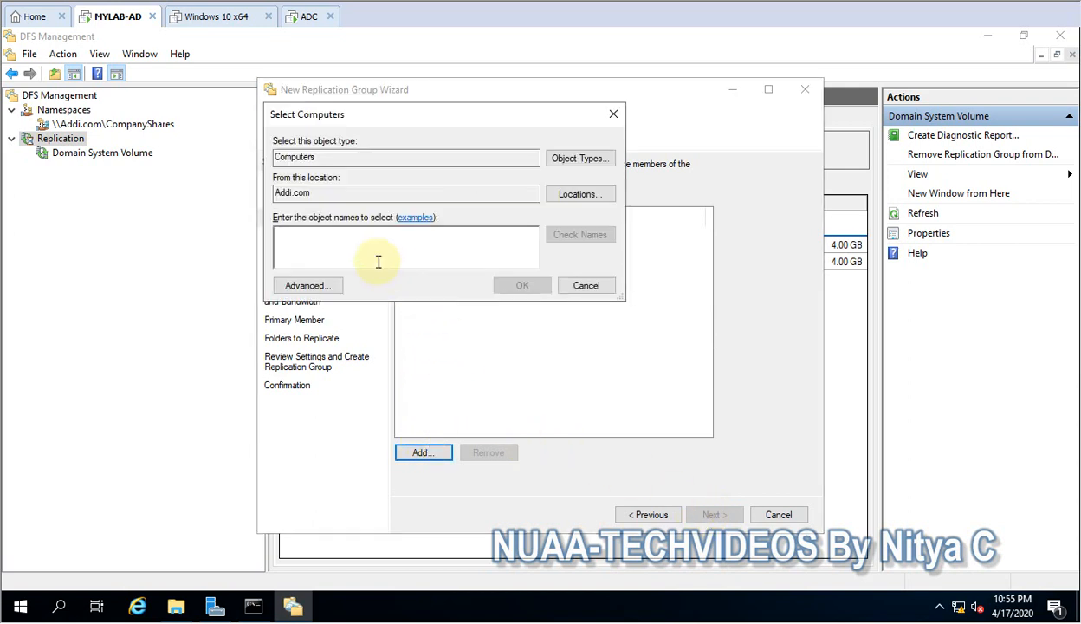
type("dc-1")
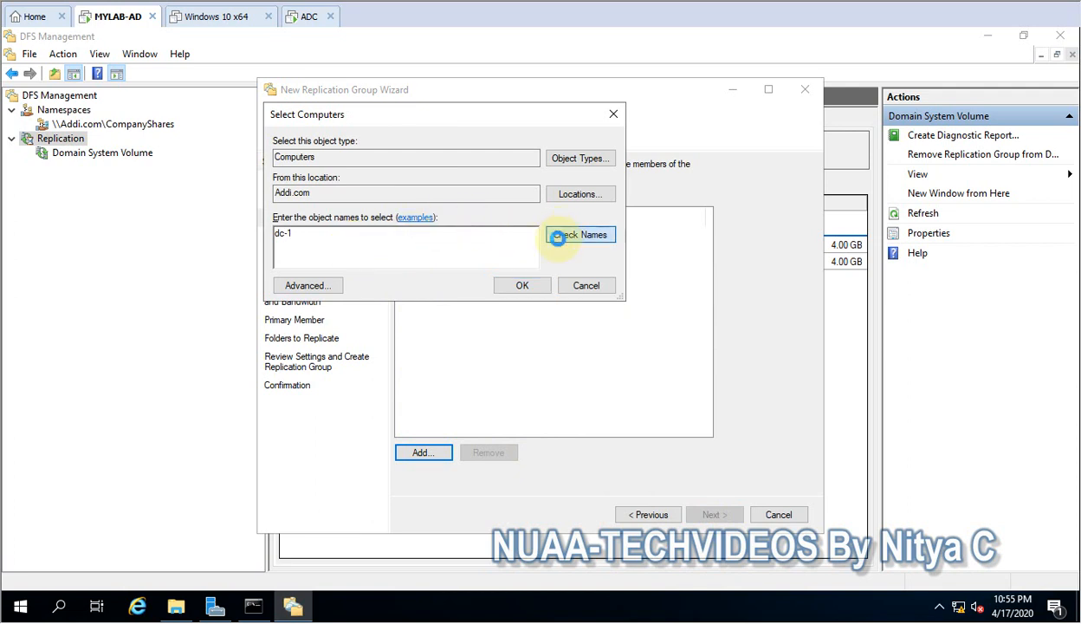
left_click(558, 235)
left_click(518, 286)
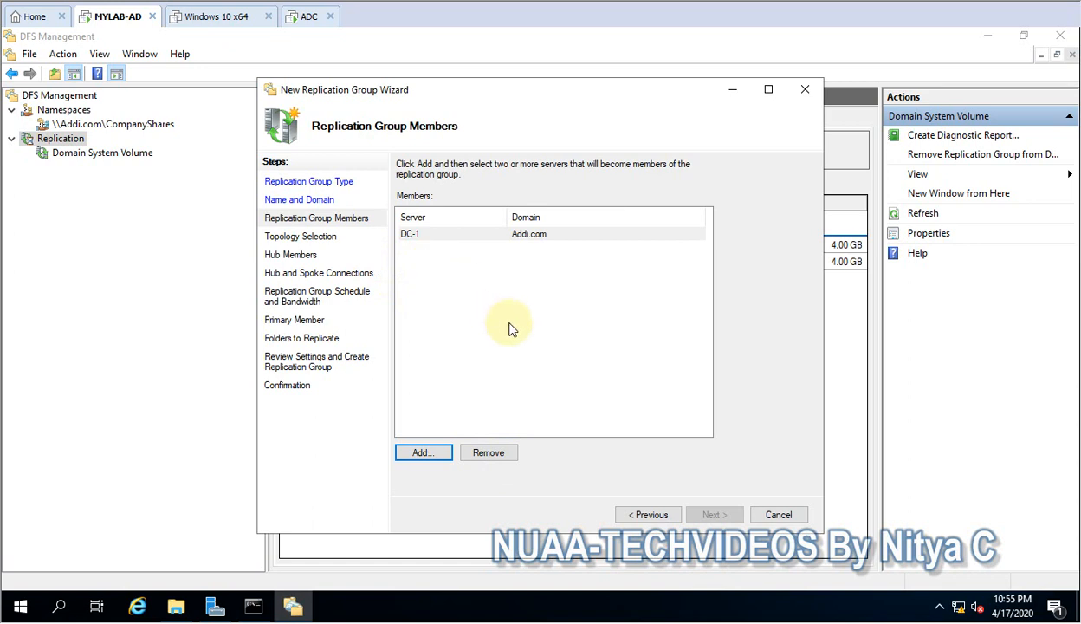
Add DC-2 as the second group member and accept starting the DFS Replication service on the member servers
left_click(424, 452)
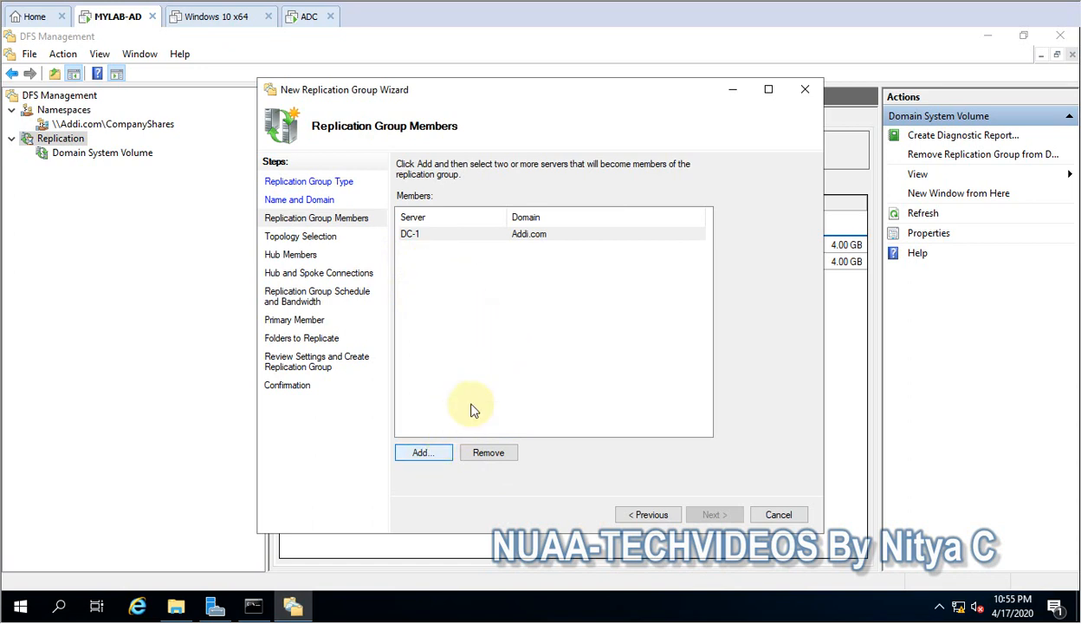
type("d")
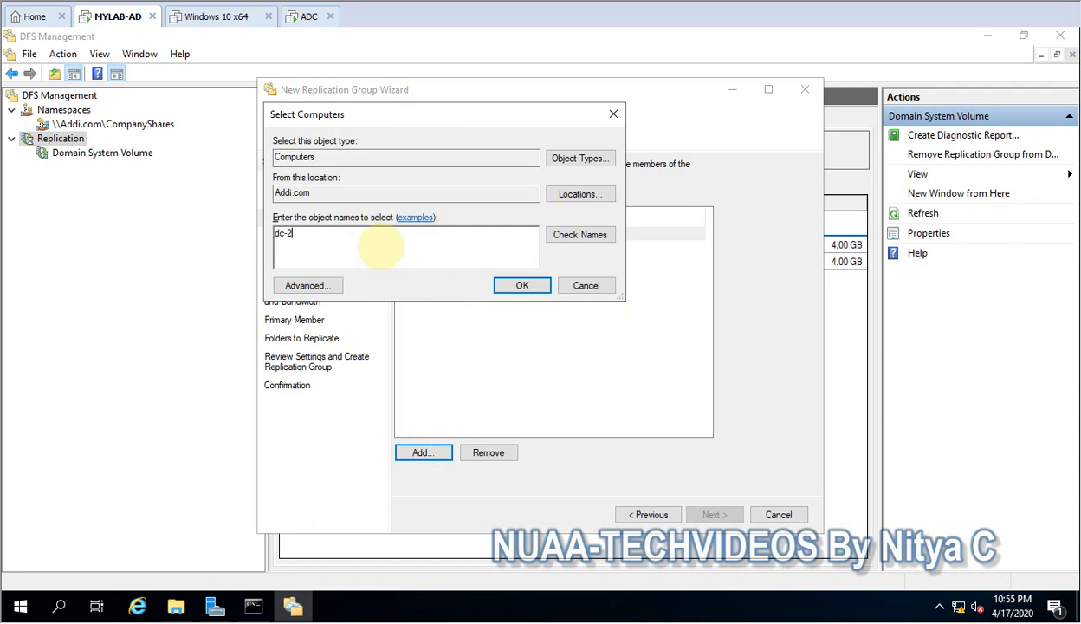
type("c-2")
left_click(570, 235)
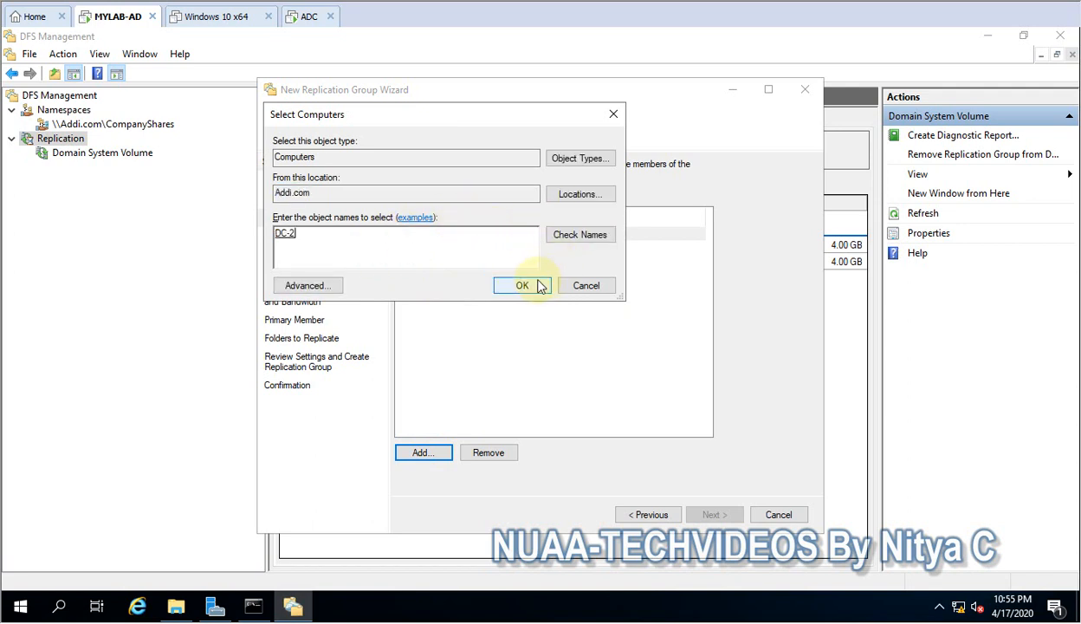
left_click(523, 285)
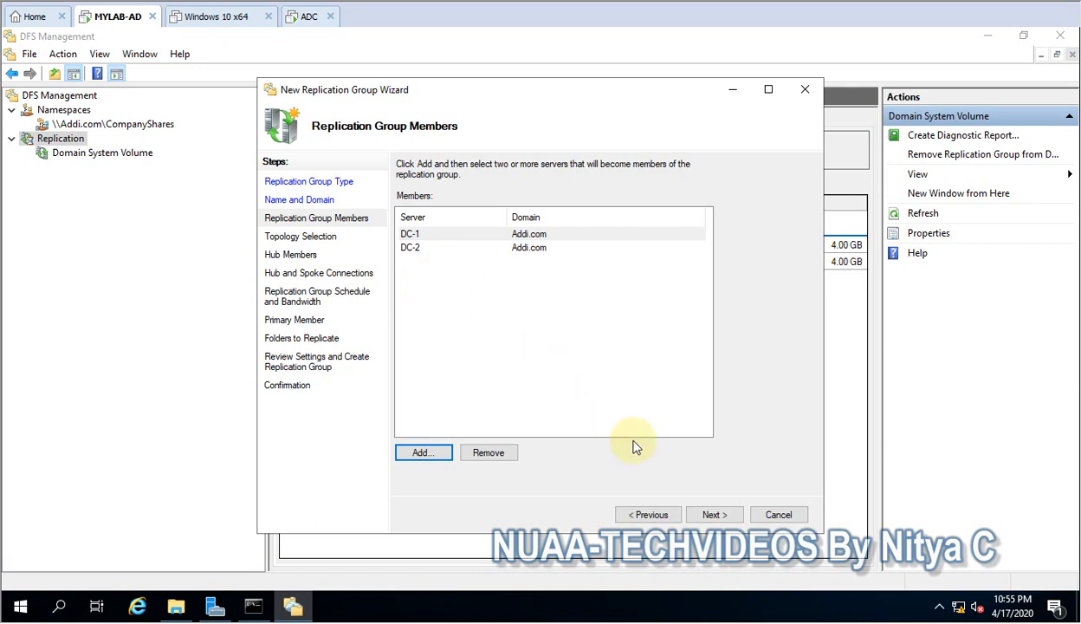
left_click(707, 514)
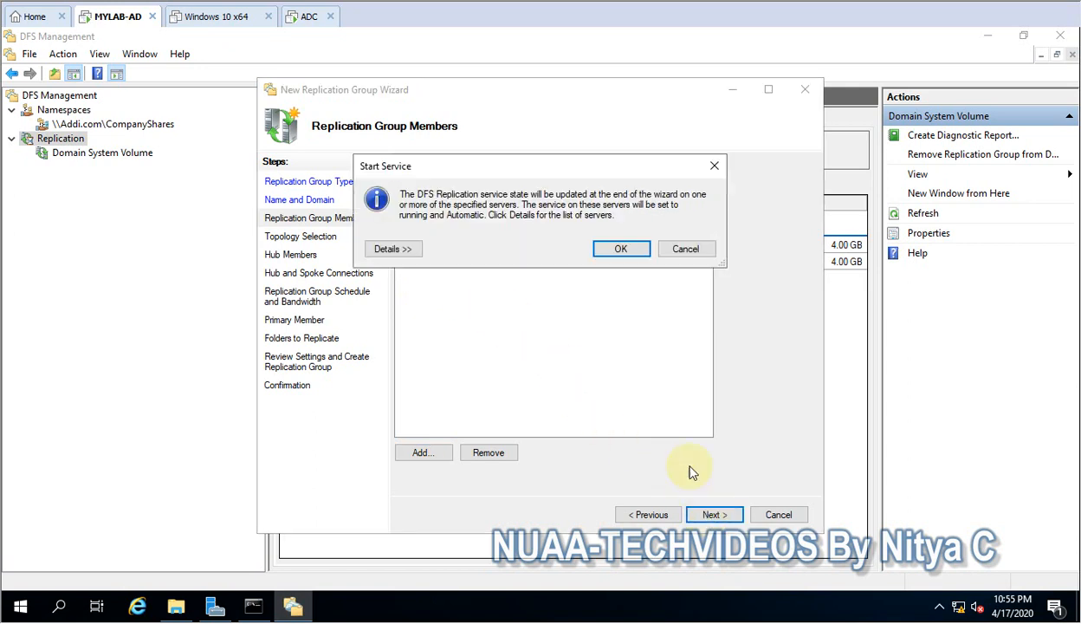
left_click(619, 250)
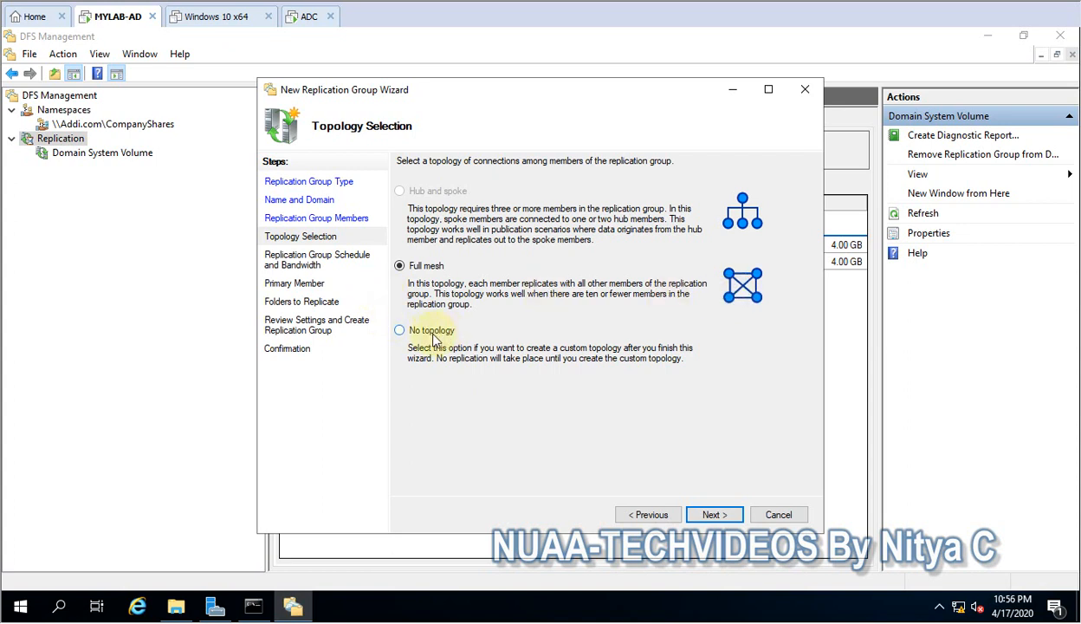
Keep the full mesh topology and continuous replication, review the bandwidth choices and leave the bandwidth at Full
left_click(712, 515)
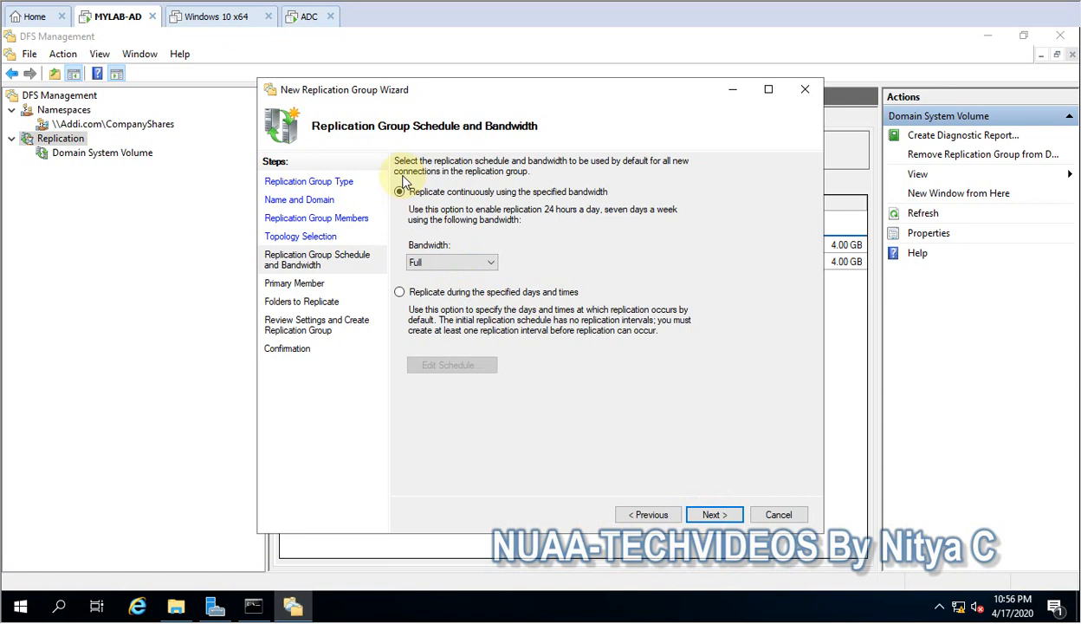
left_click(440, 264)
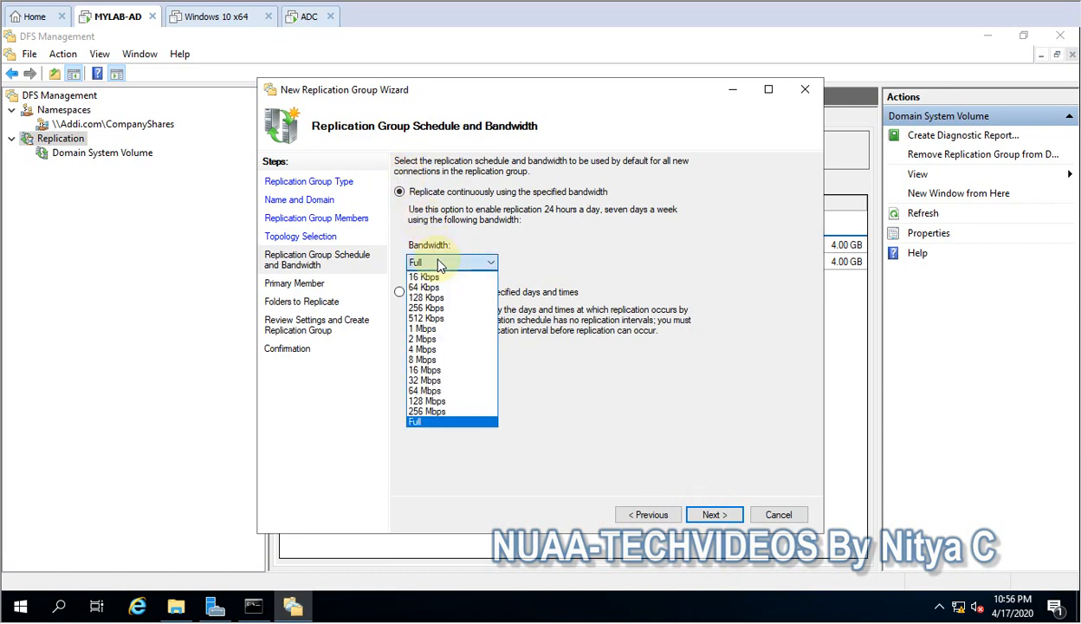
left_click(440, 264)
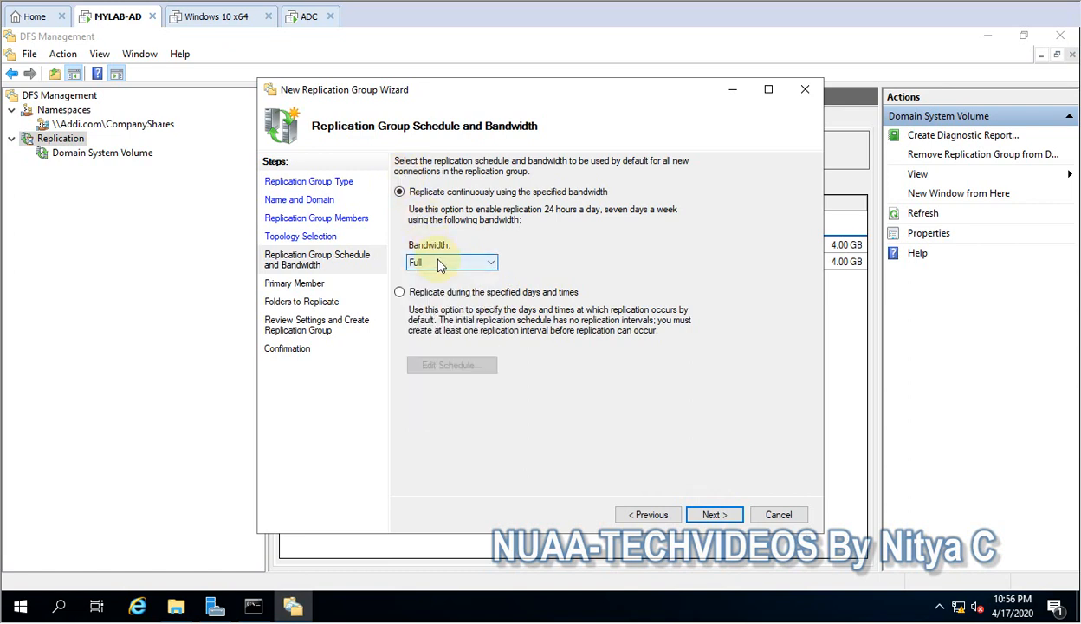
left_click(440, 264)
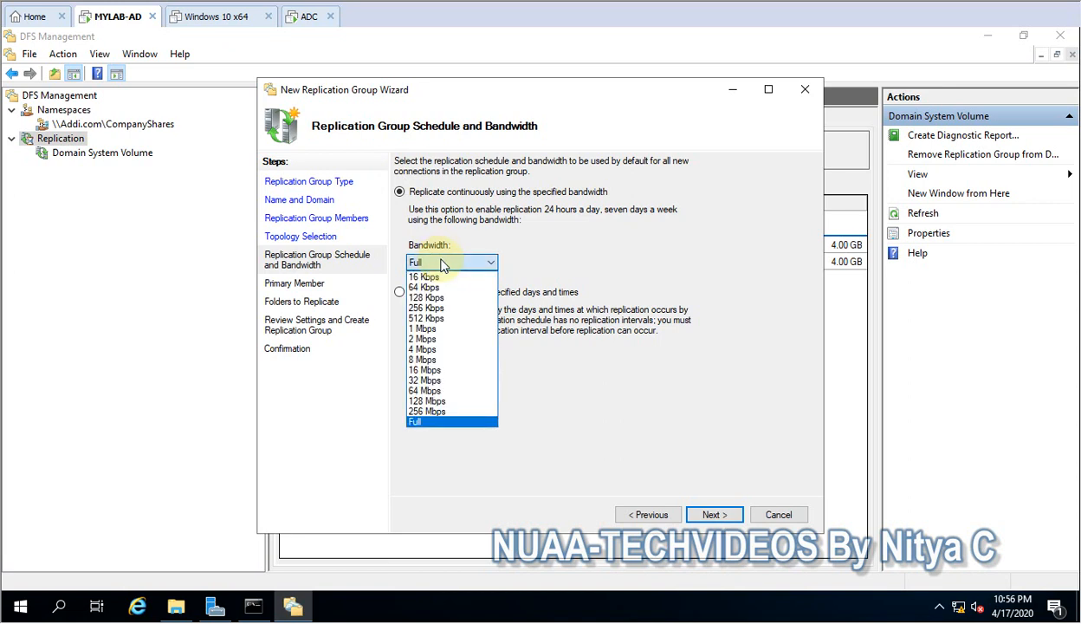
left_click(441, 265)
left_click(442, 265)
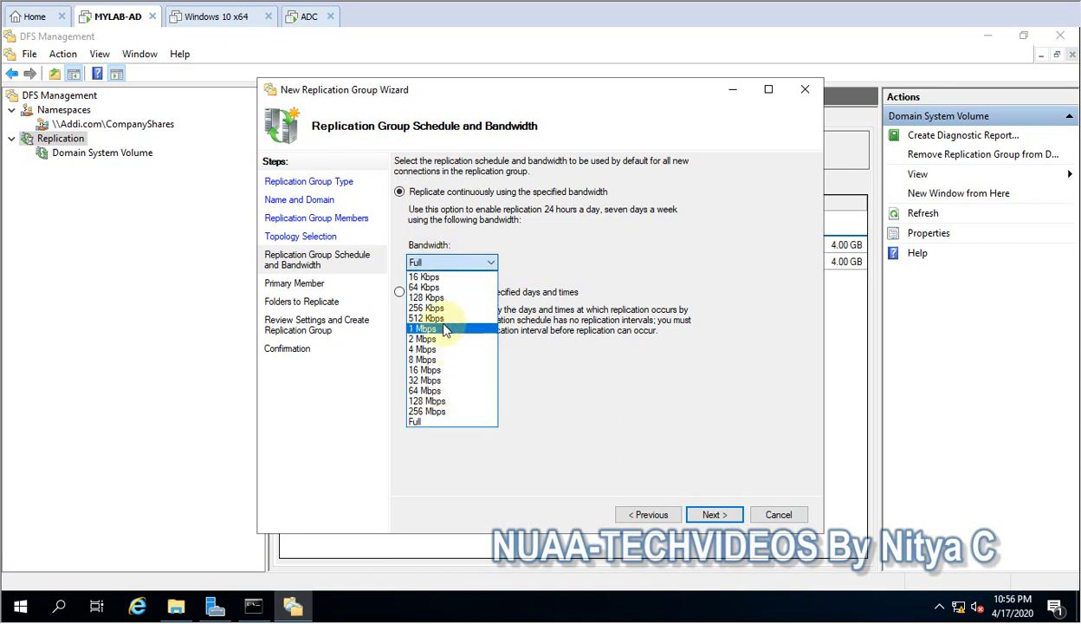
left_click(441, 264)
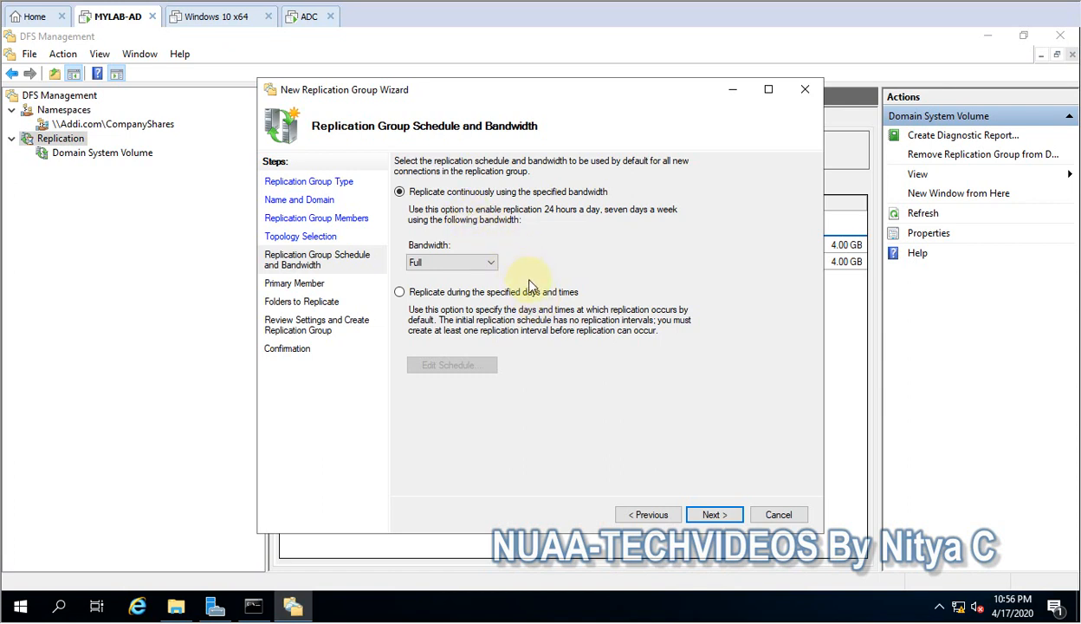
left_click(717, 518)
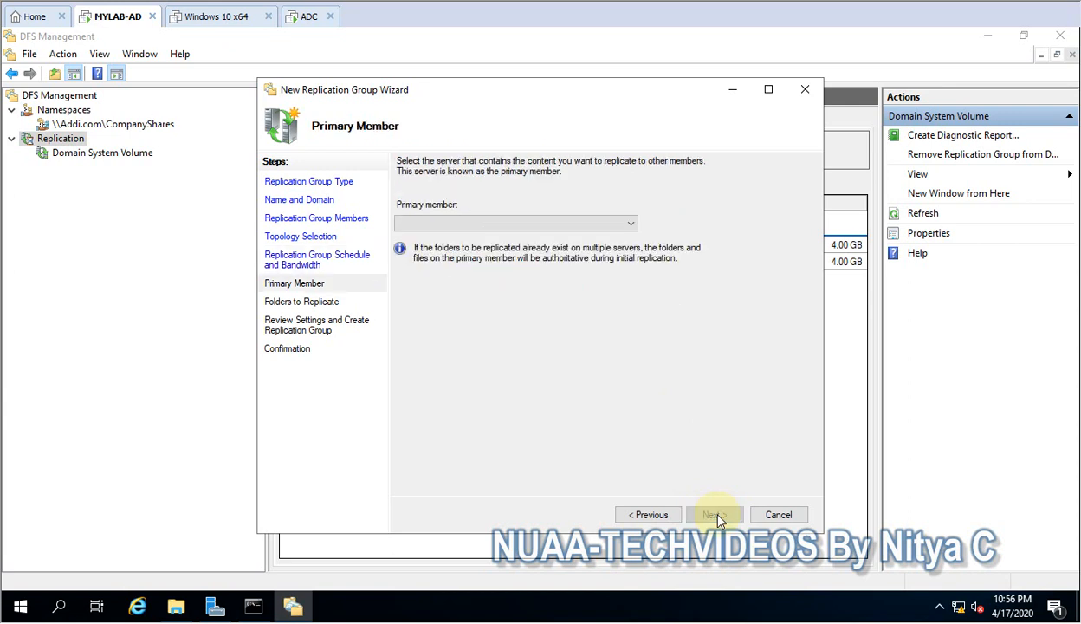
Choose DC-1 as the primary member and continue to the folders to replicate
left_click(620, 227)
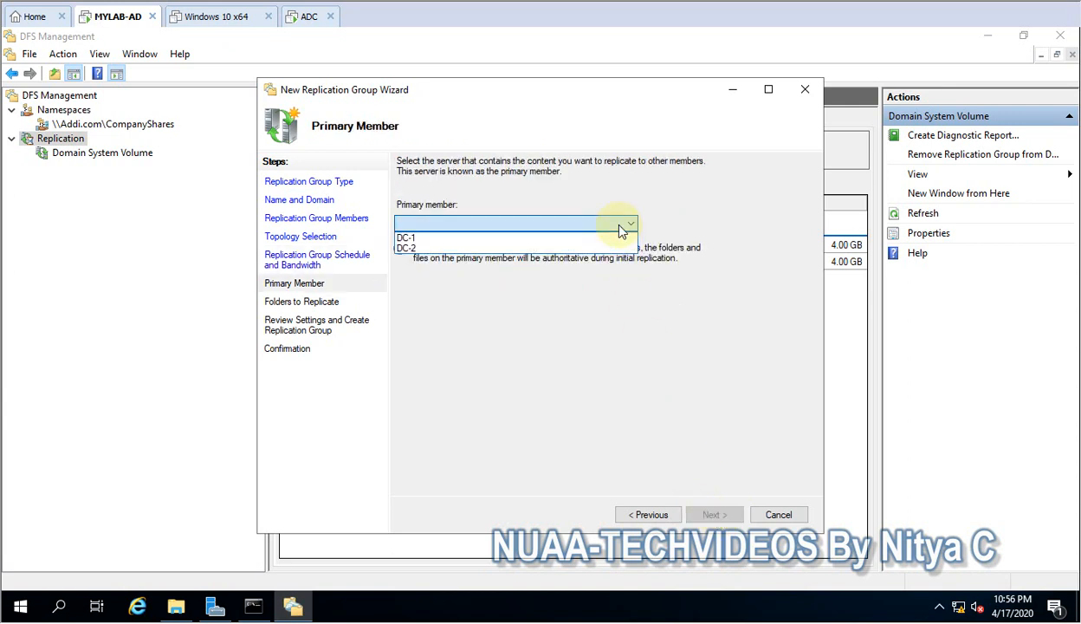
left_click(518, 239)
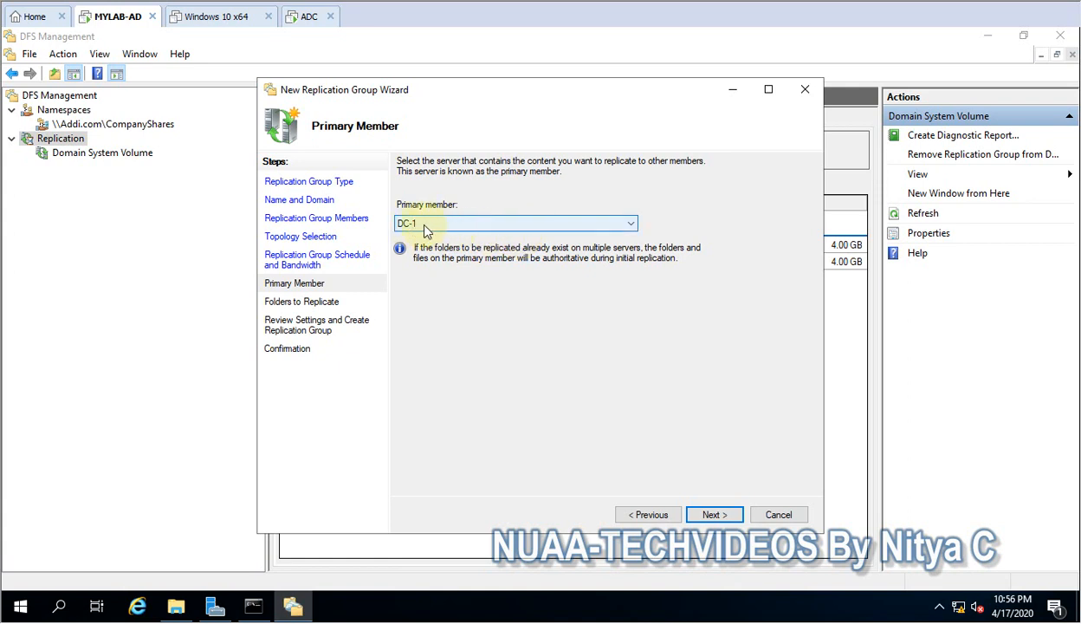
left_click(712, 514)
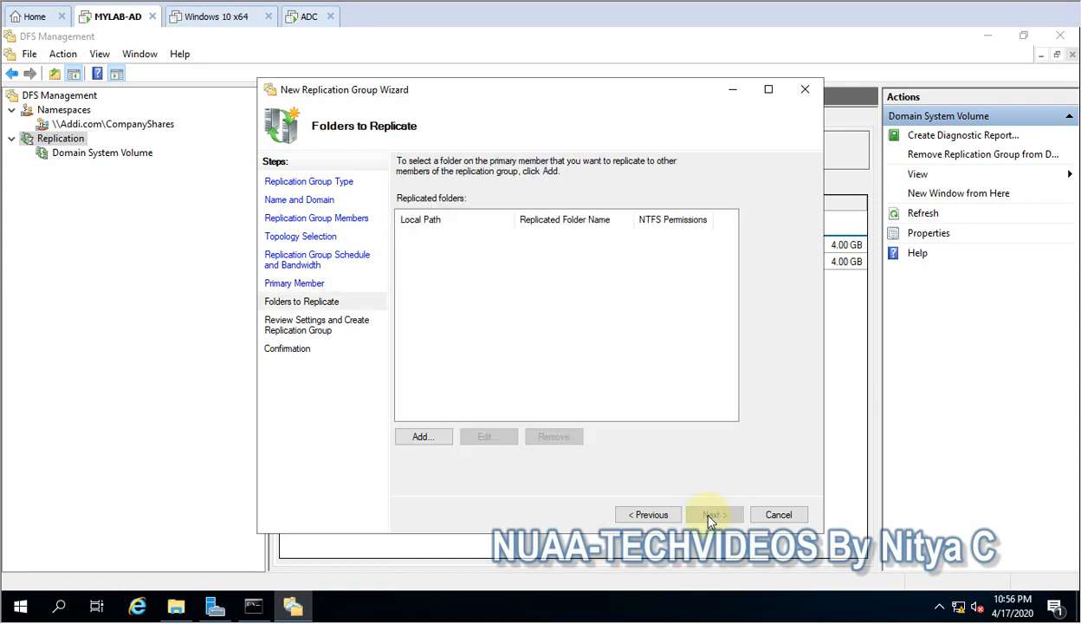
Add C:\Temp\GPObackup on DC-1 as a replicated folder, with its path-based name and existing NTFS permissions
left_click(425, 437)
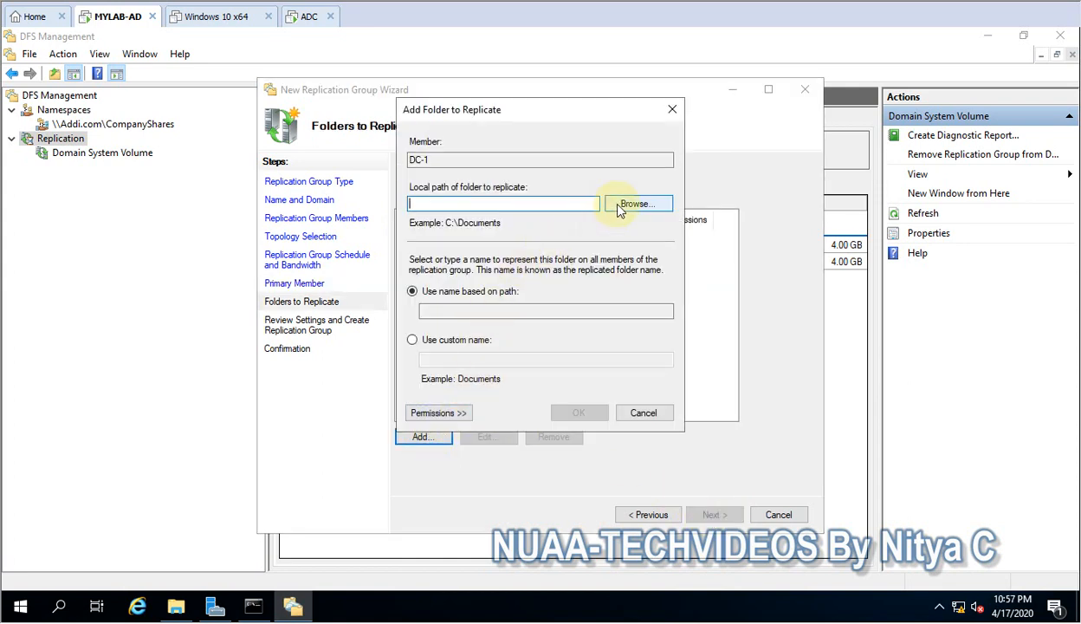
left_click(625, 204)
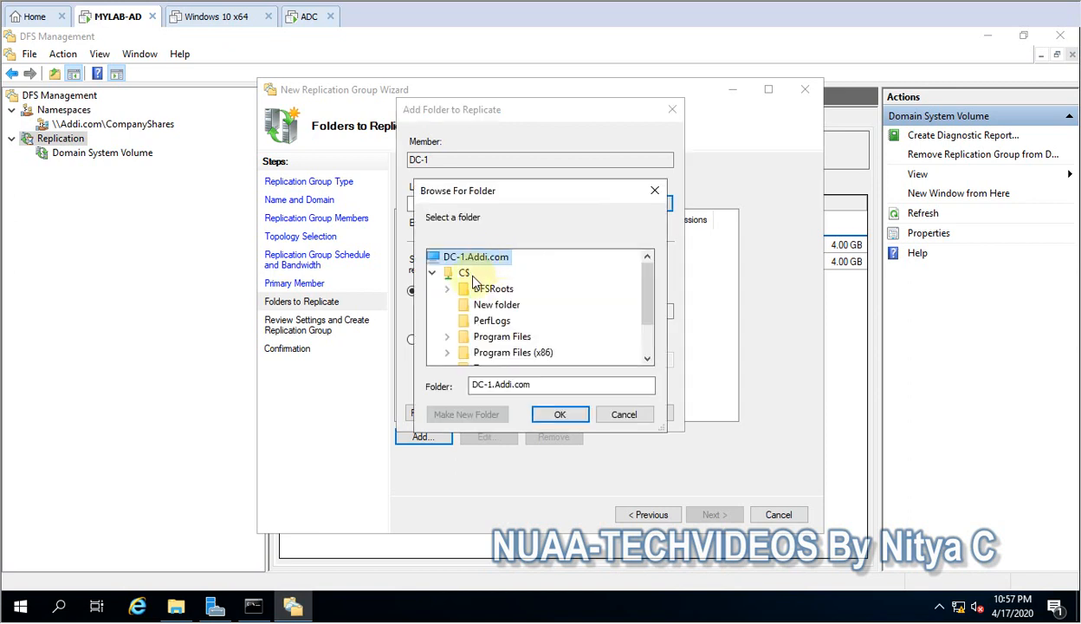
scroll(522, 339, "down", 1)
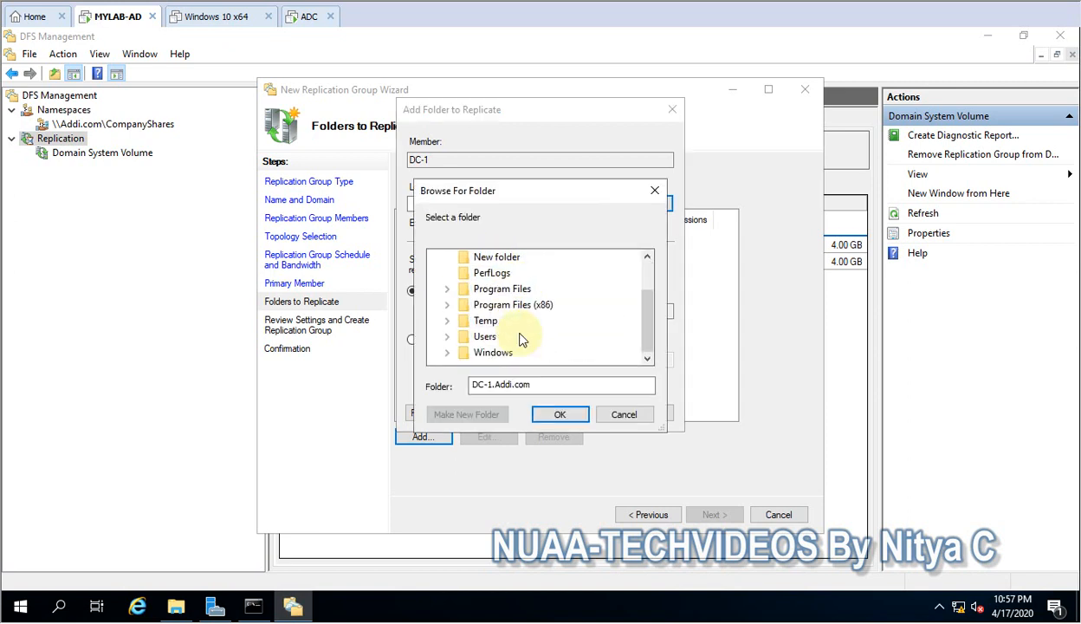
left_click(448, 320)
double_click(511, 290)
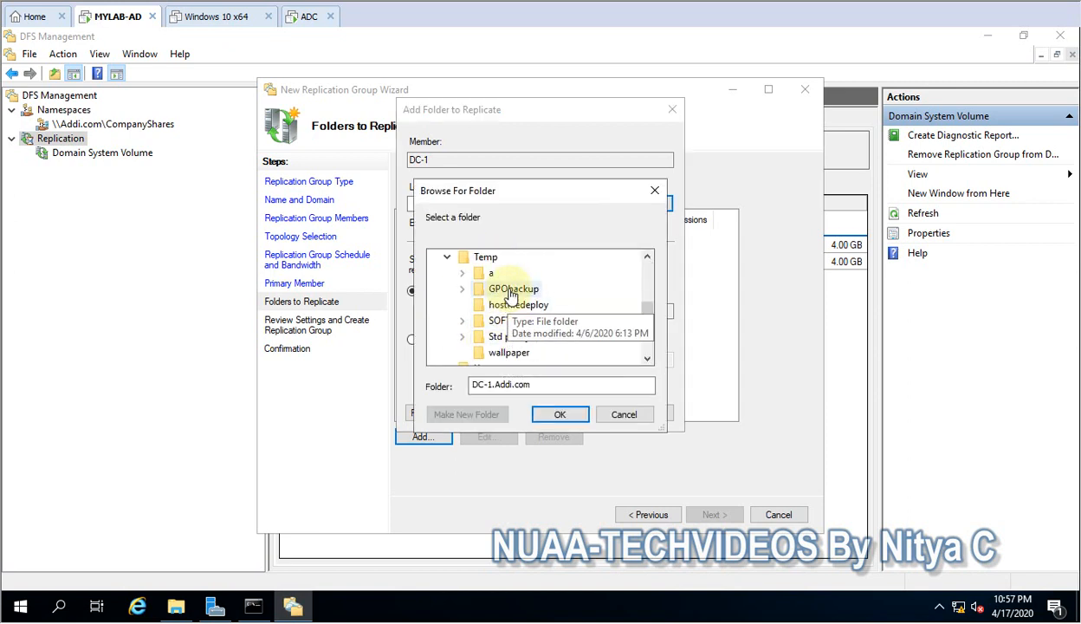
left_click(561, 415)
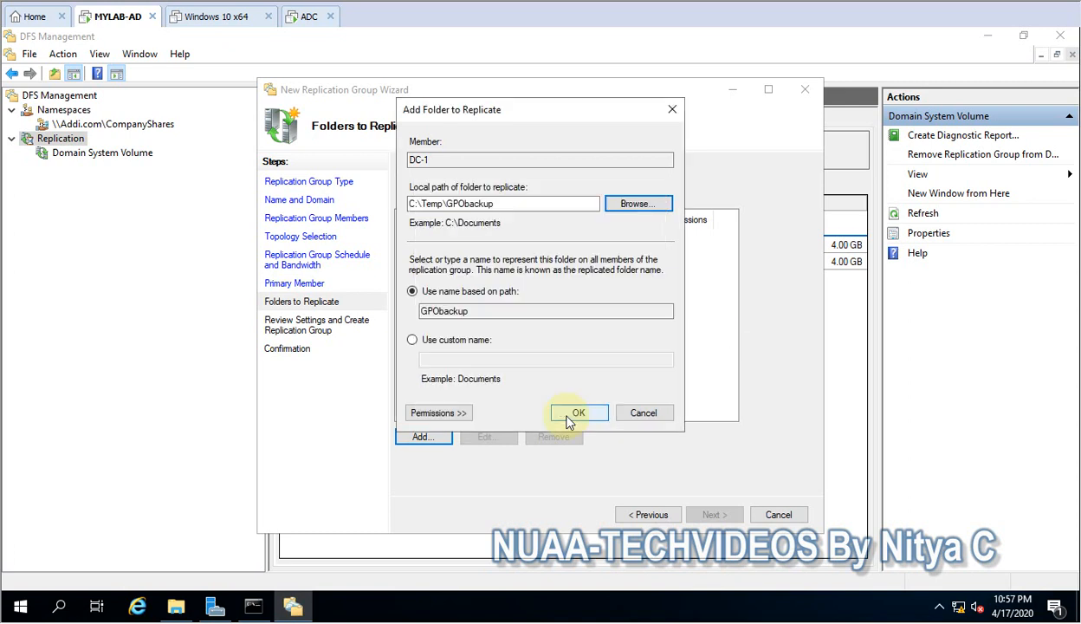
left_click(446, 414)
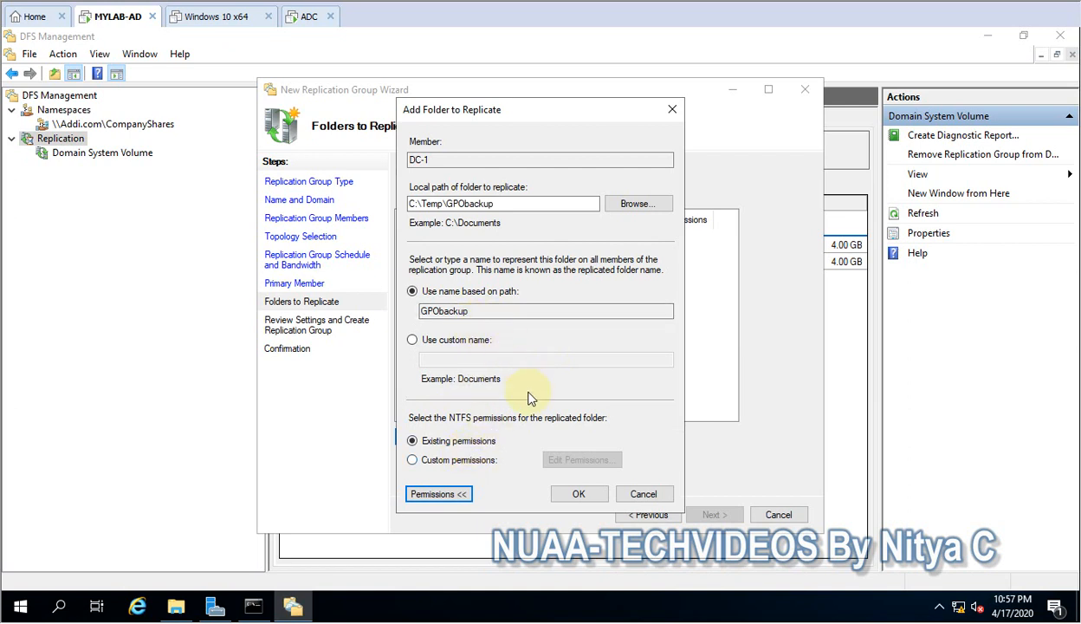
left_click(579, 491)
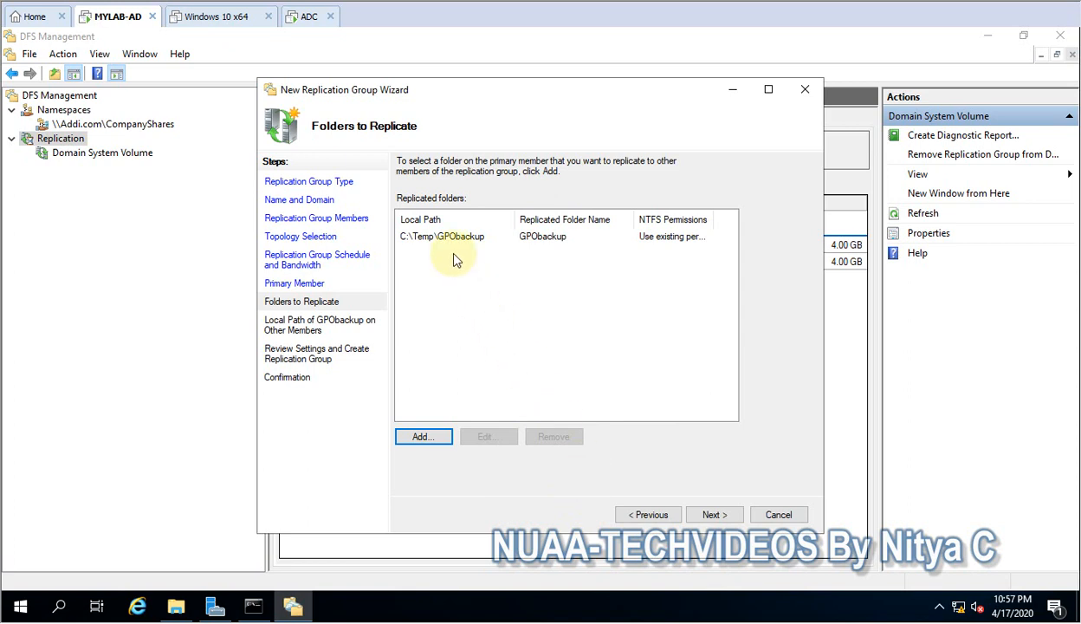
Add C:\Temp\SOFT on DC-1 as a second replicated folder with its path-based name, and accept the folder list
left_click(423, 436)
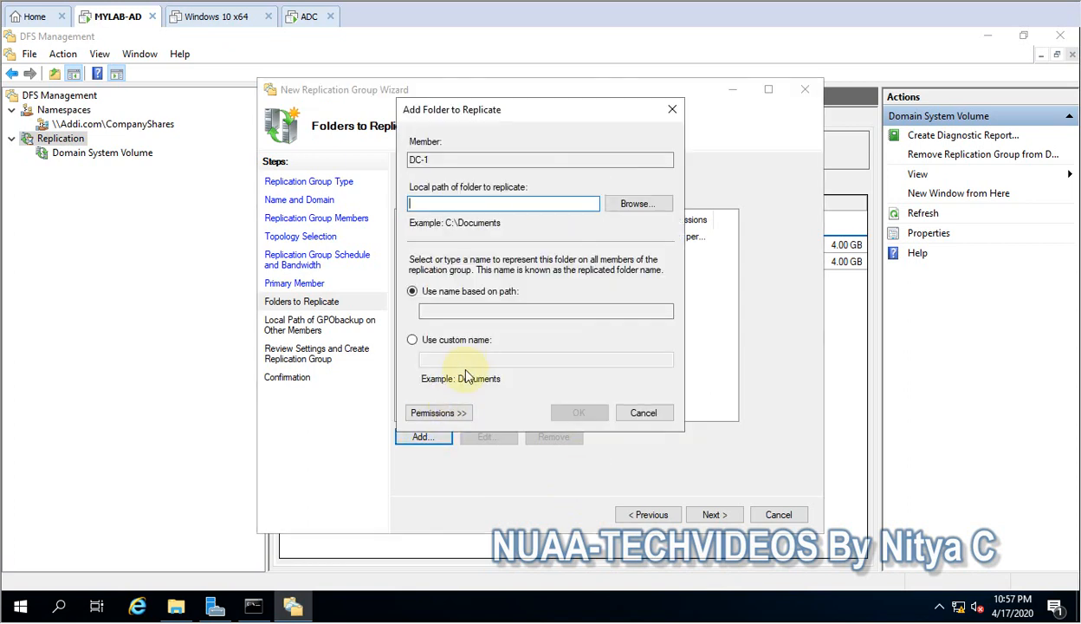
left_click(619, 207)
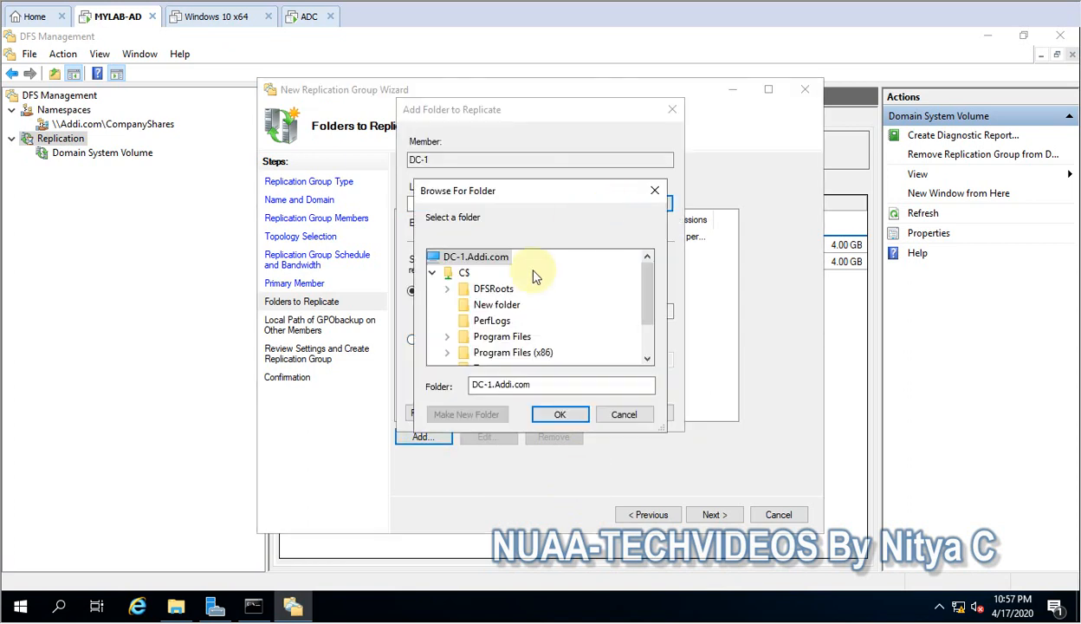
scroll(526, 335, "down", 1)
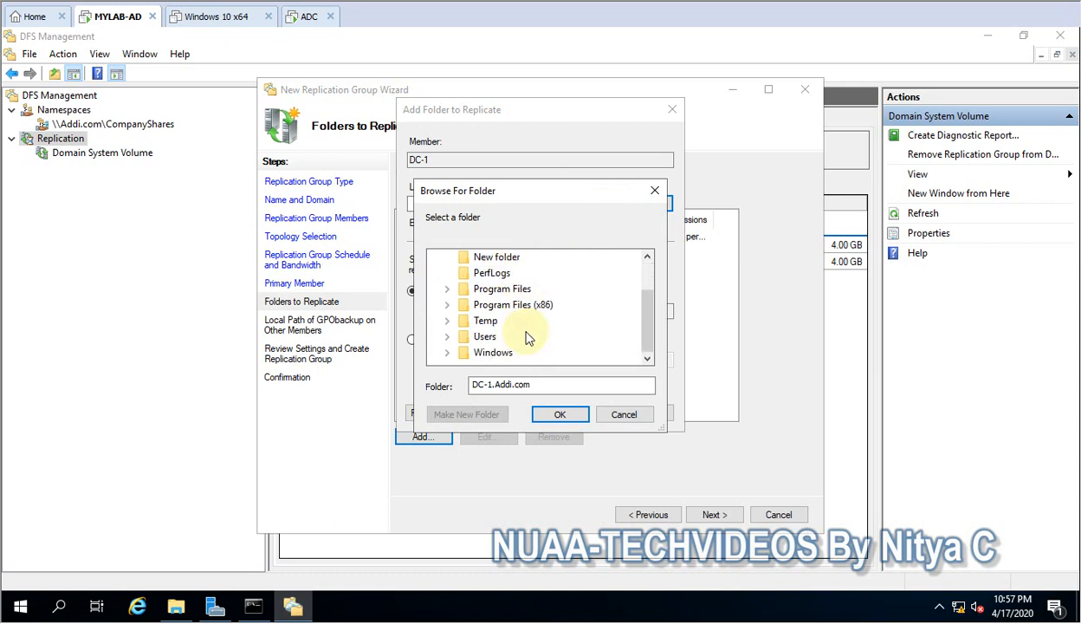
left_click(446, 319)
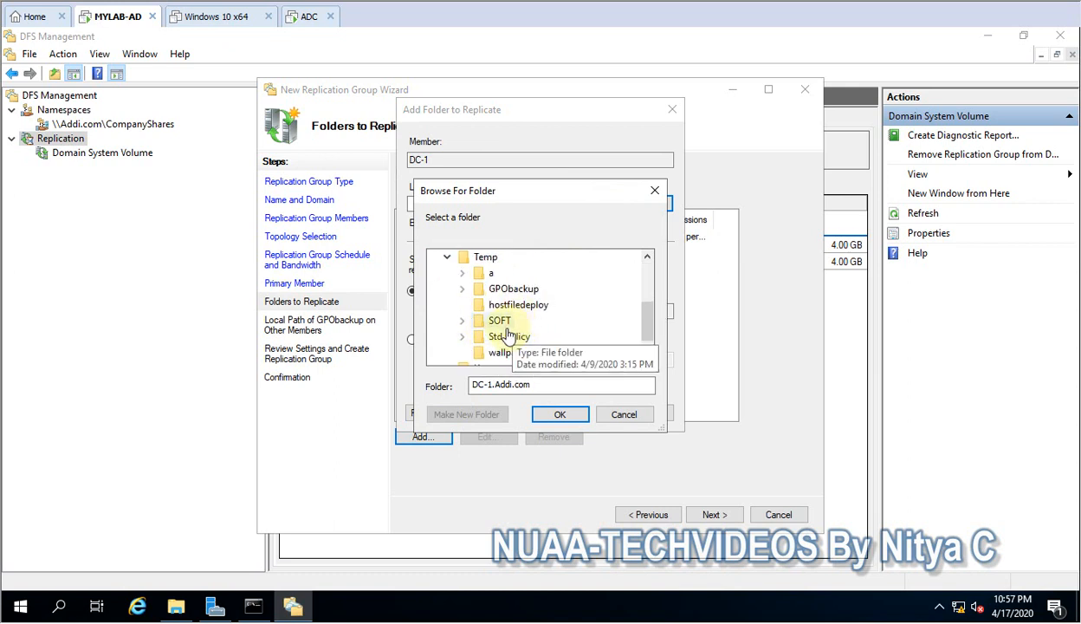
left_click(516, 321)
left_click(570, 418)
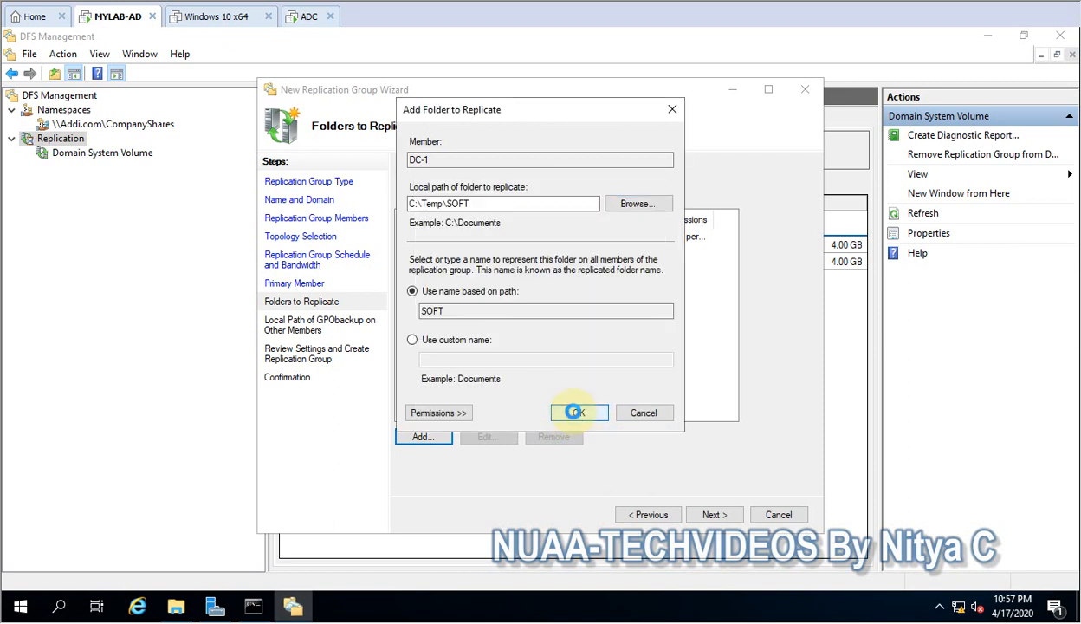
left_click(574, 414)
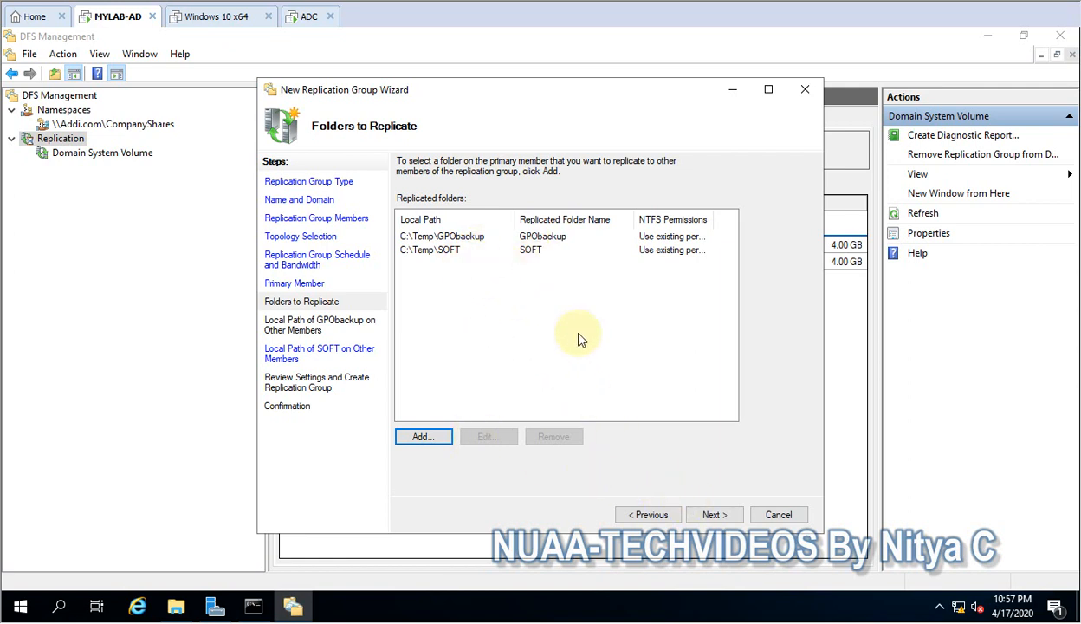
left_click(705, 515)
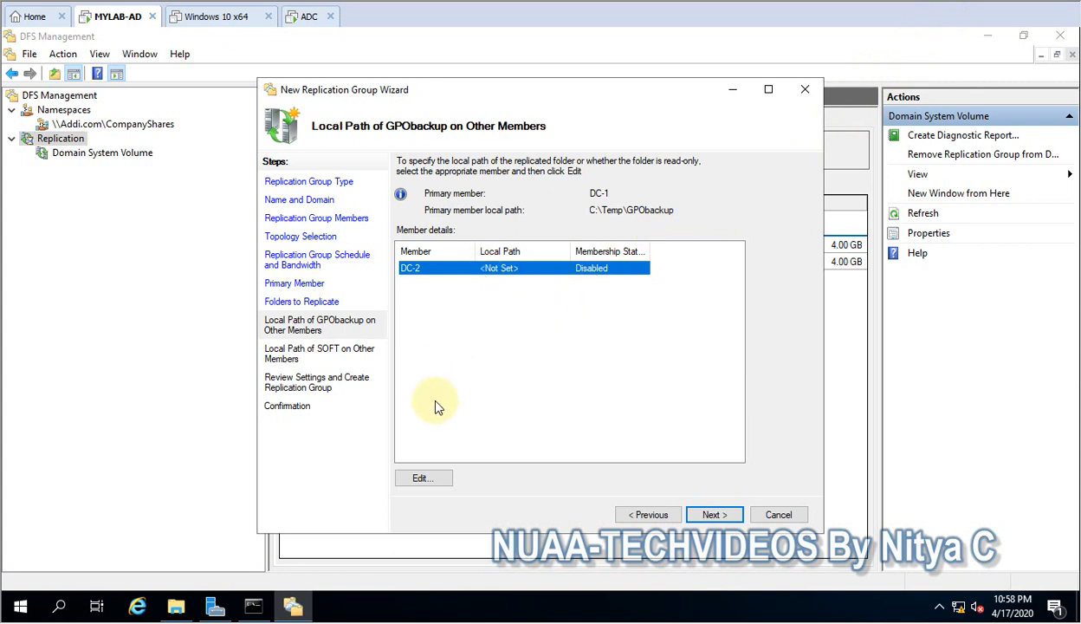
Enable GPObackup on DC-2 with a new CompanyShare folder under C:\temp as its local path, and continue to the SOFT folder
left_click(422, 479)
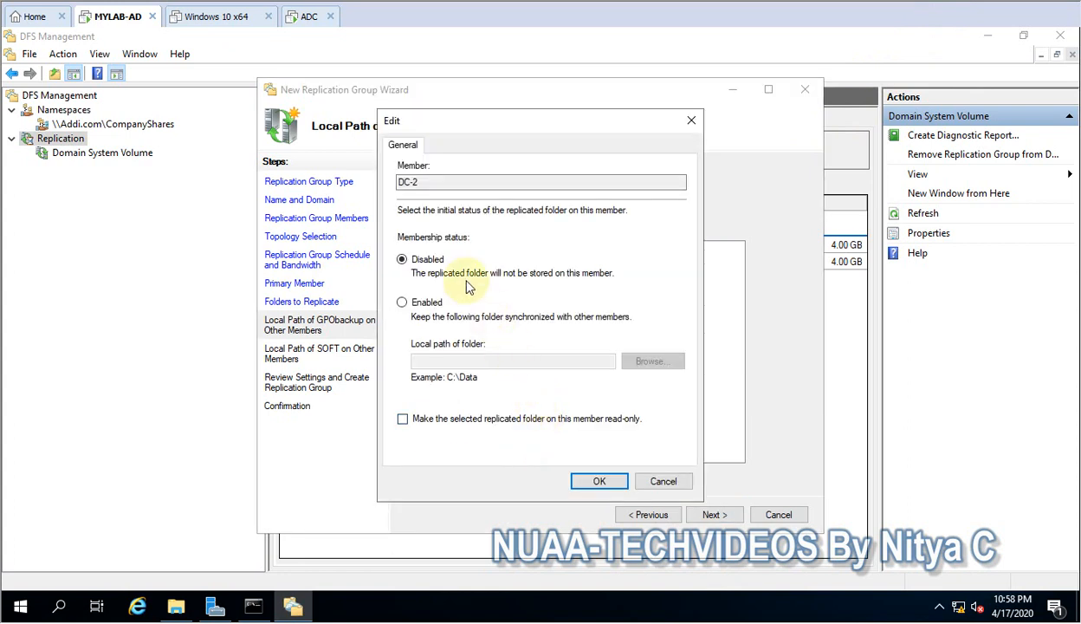
left_click(407, 303)
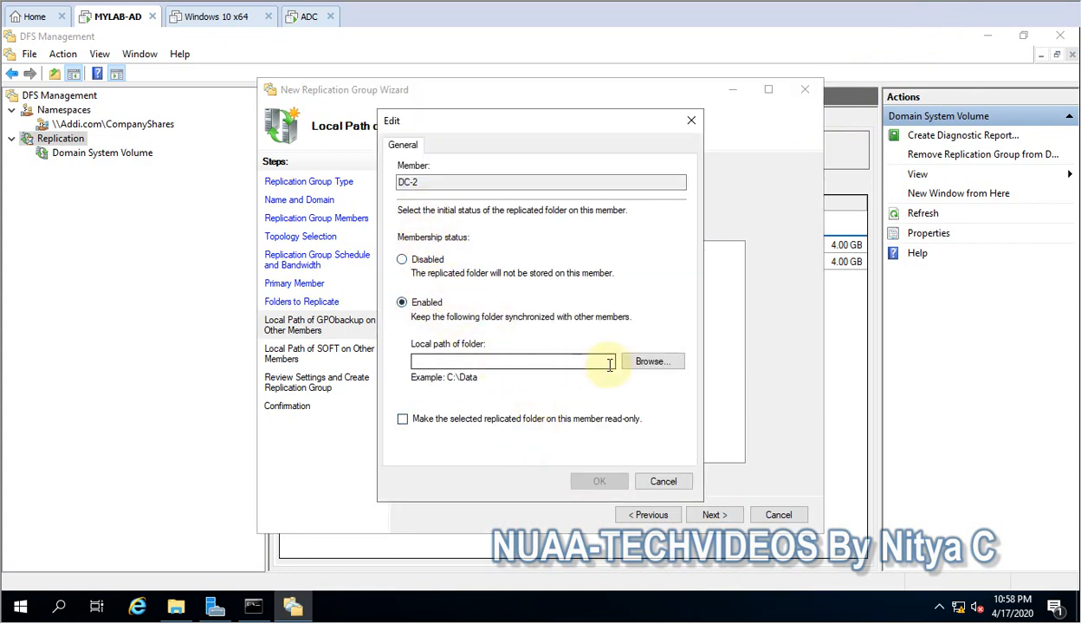
left_click(635, 362)
scroll(572, 345, "down", 1)
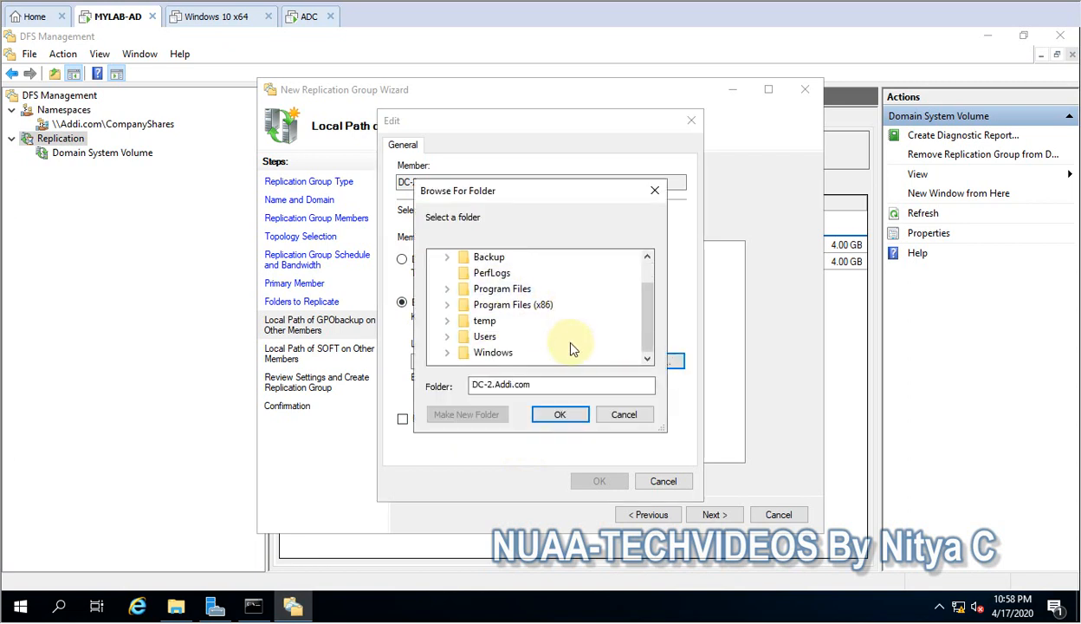
left_click(448, 320)
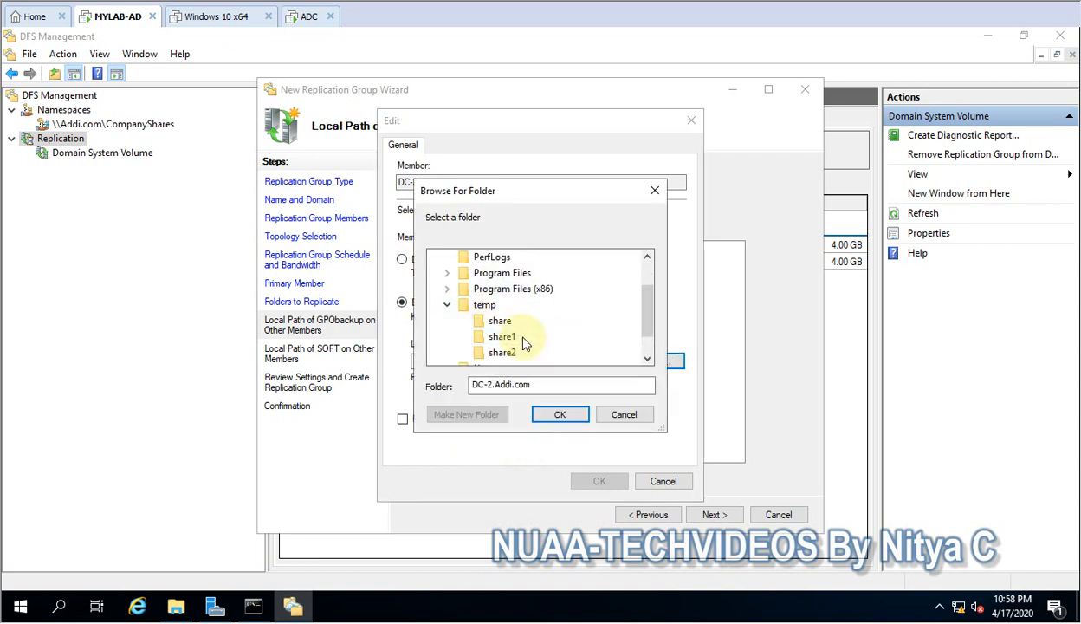
left_click(485, 308)
left_click(466, 414)
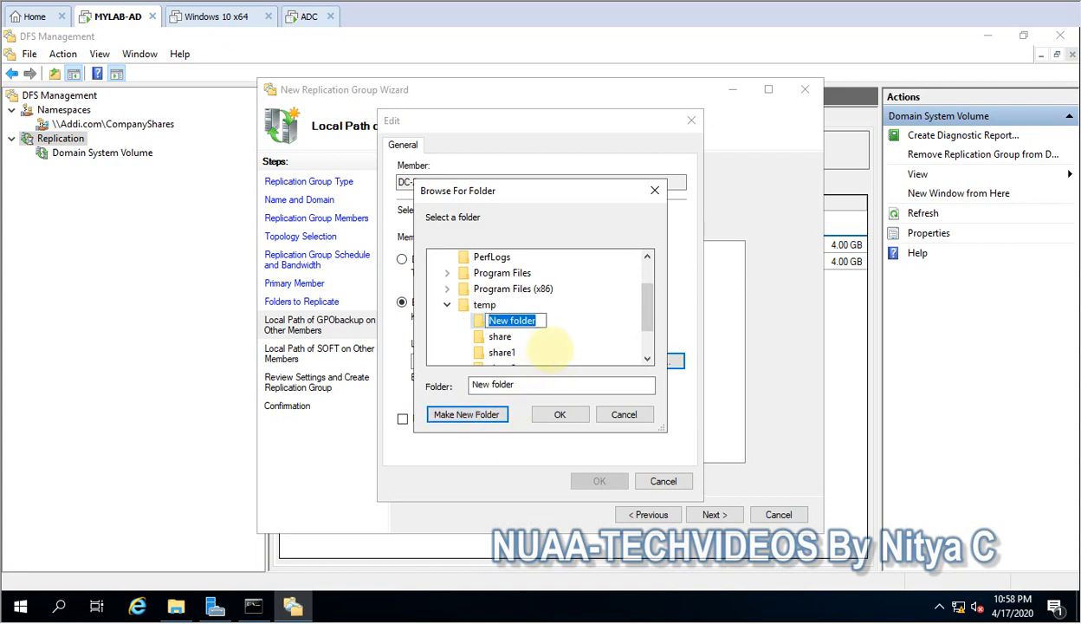
type("Share")
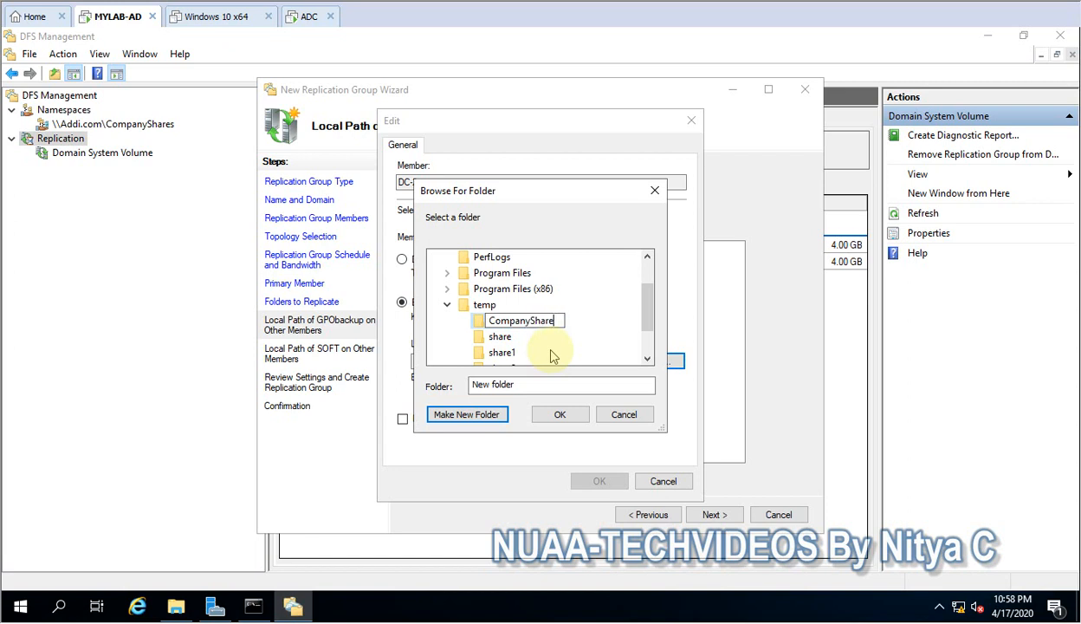
left_click(548, 321)
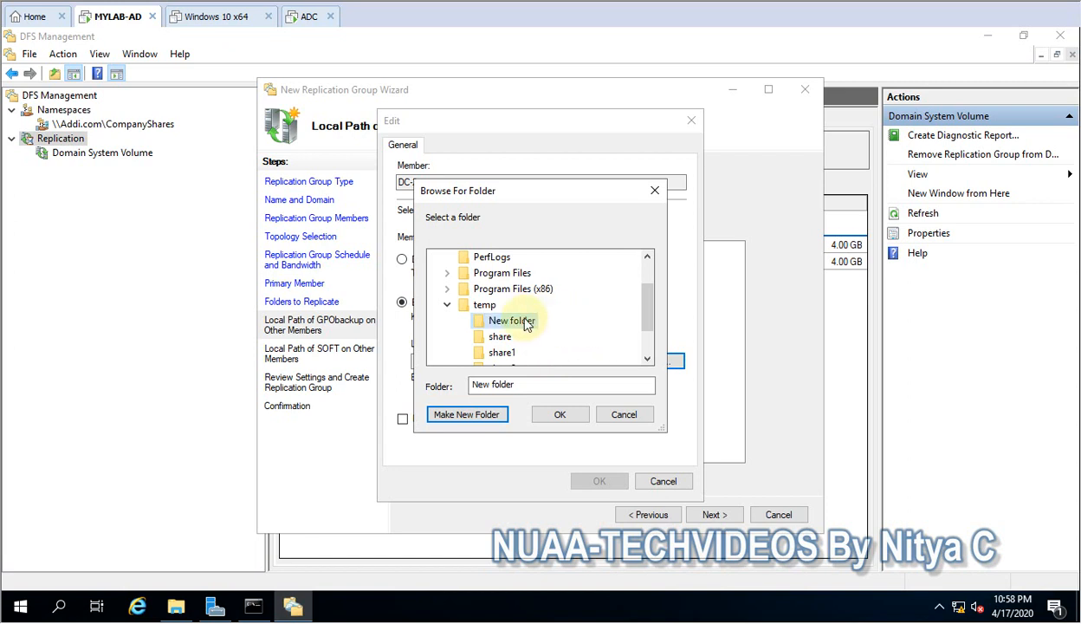
left_click(561, 416)
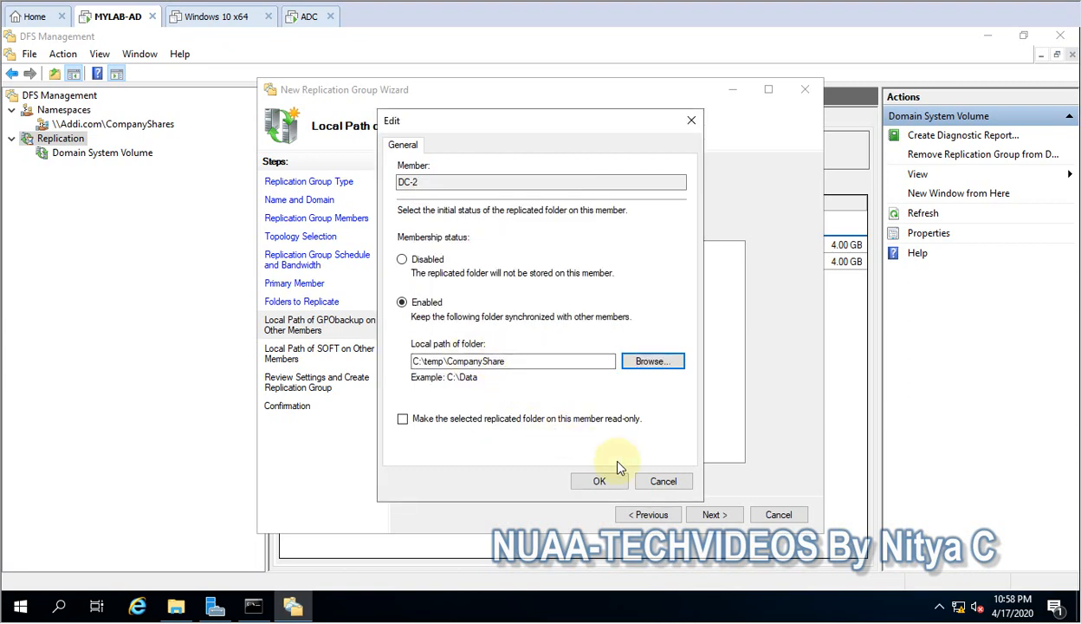
left_click(601, 480)
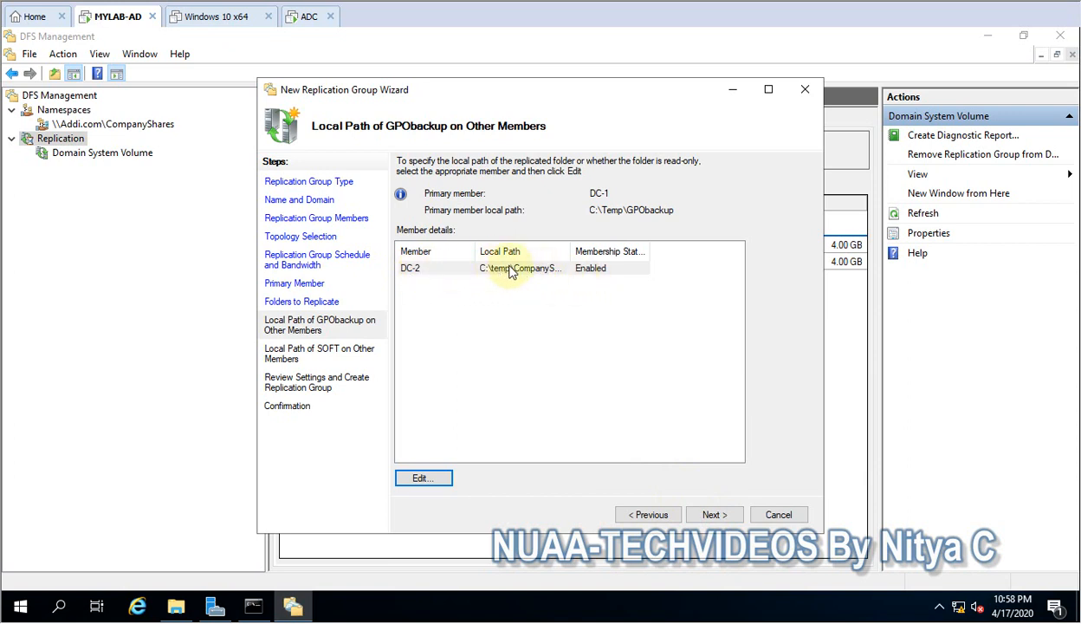
left_click(712, 515)
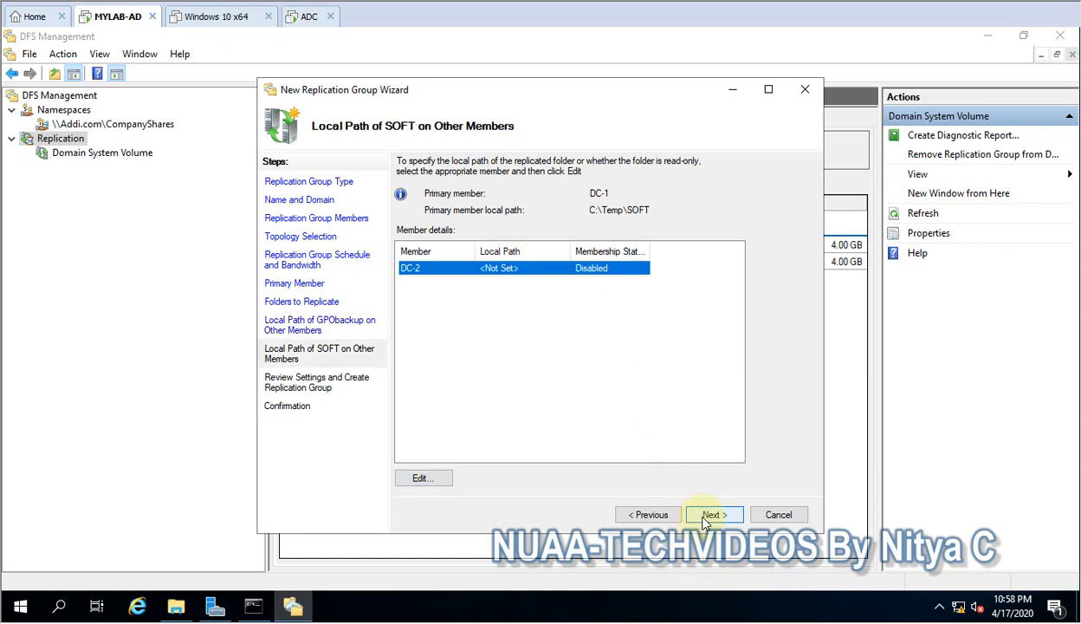
Enable SOFT on DC-2 with a new folder named Soft under C:\temp as its local path
left_click(660, 517)
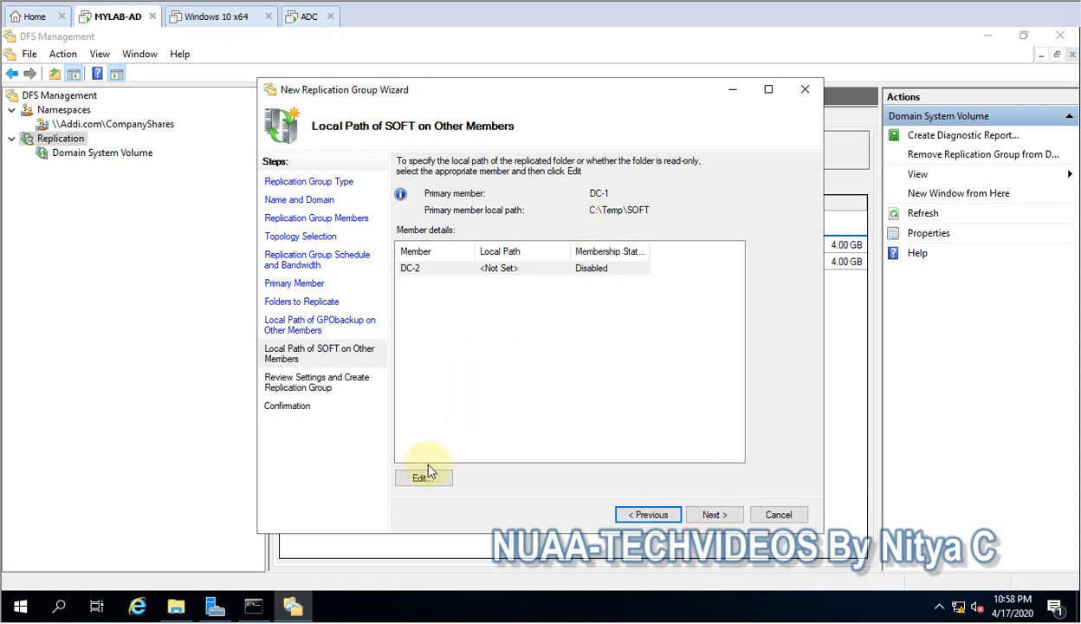
left_click(423, 488)
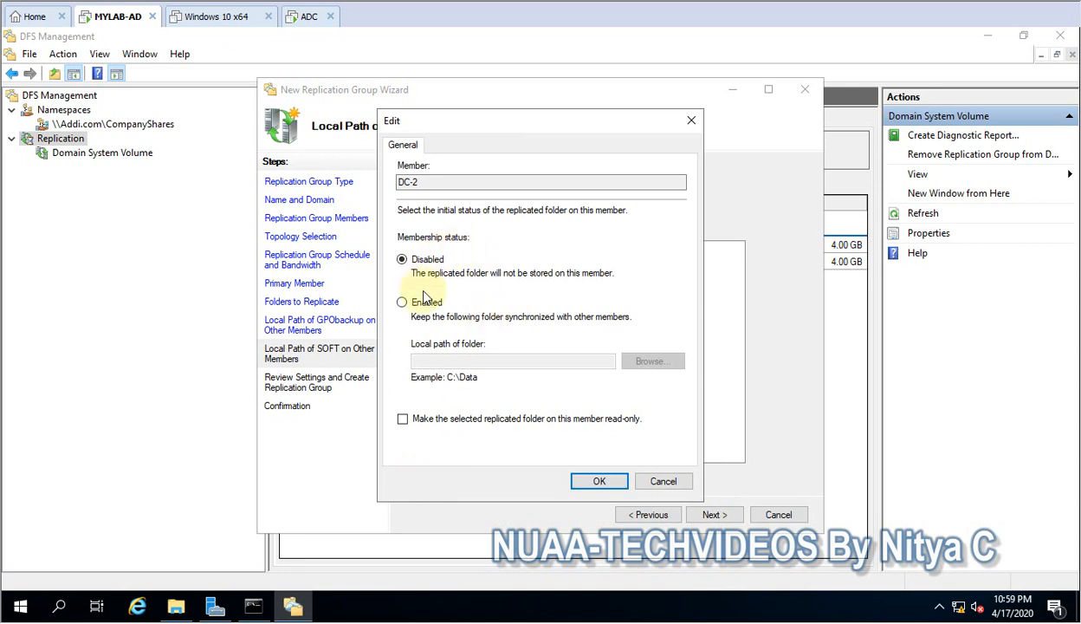
left_click(426, 308)
left_click(649, 364)
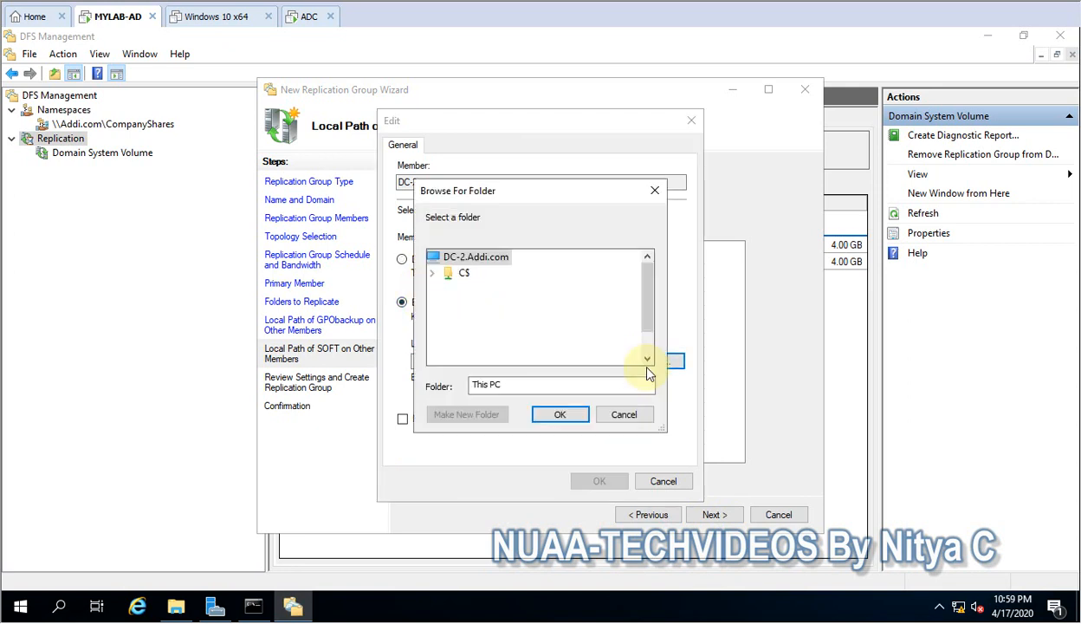
scroll(485, 329, "down", 1)
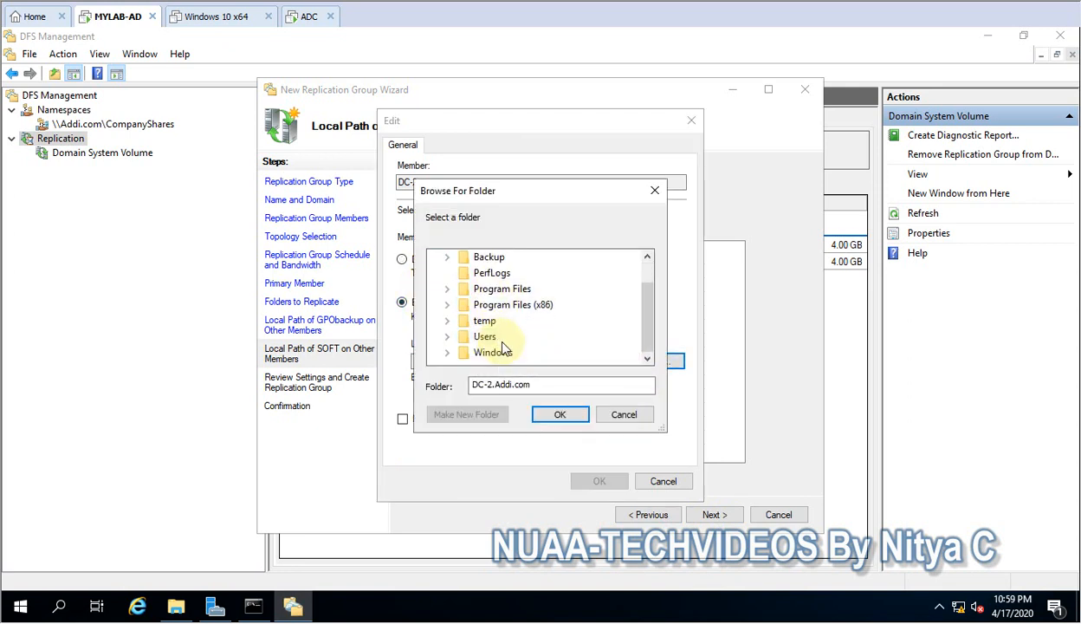
left_click_drag(483, 189, 594, 187)
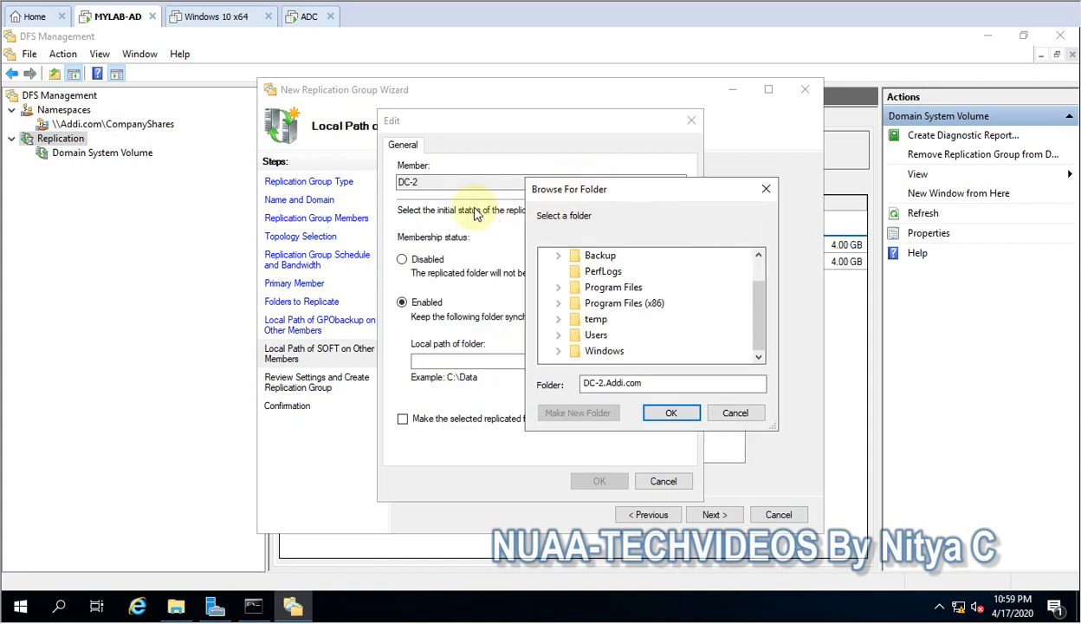
left_click(559, 319)
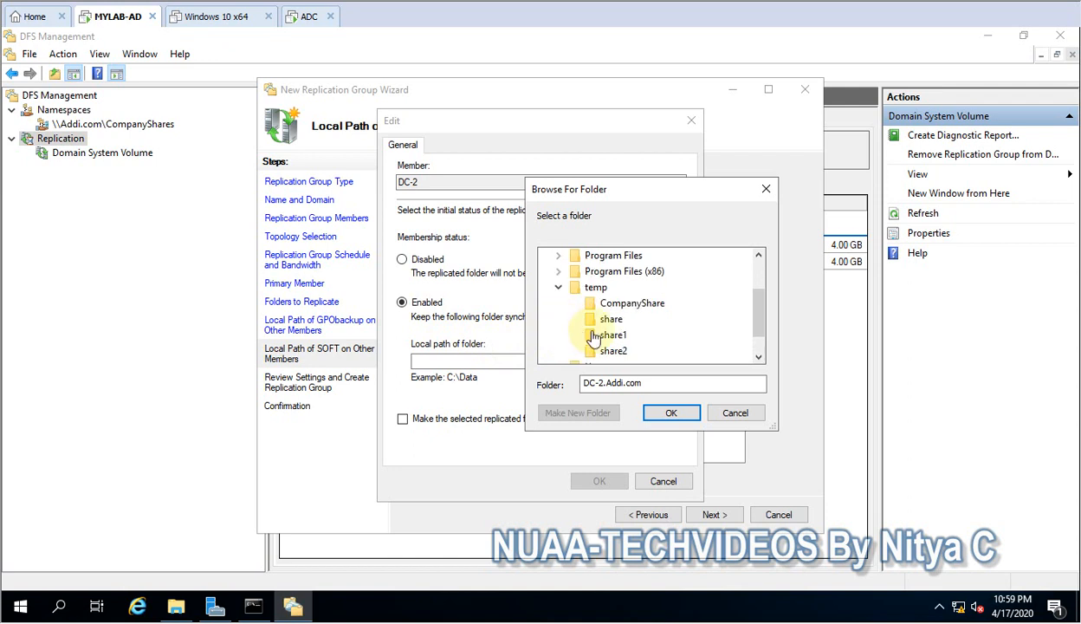
left_click(595, 287)
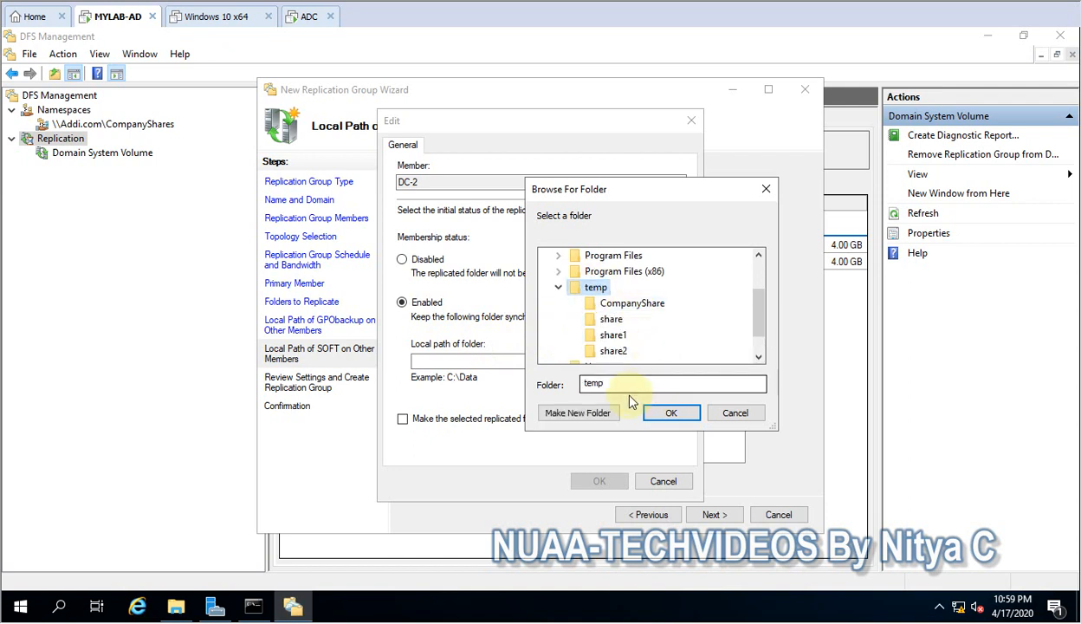
left_click(578, 414)
type("Soft")
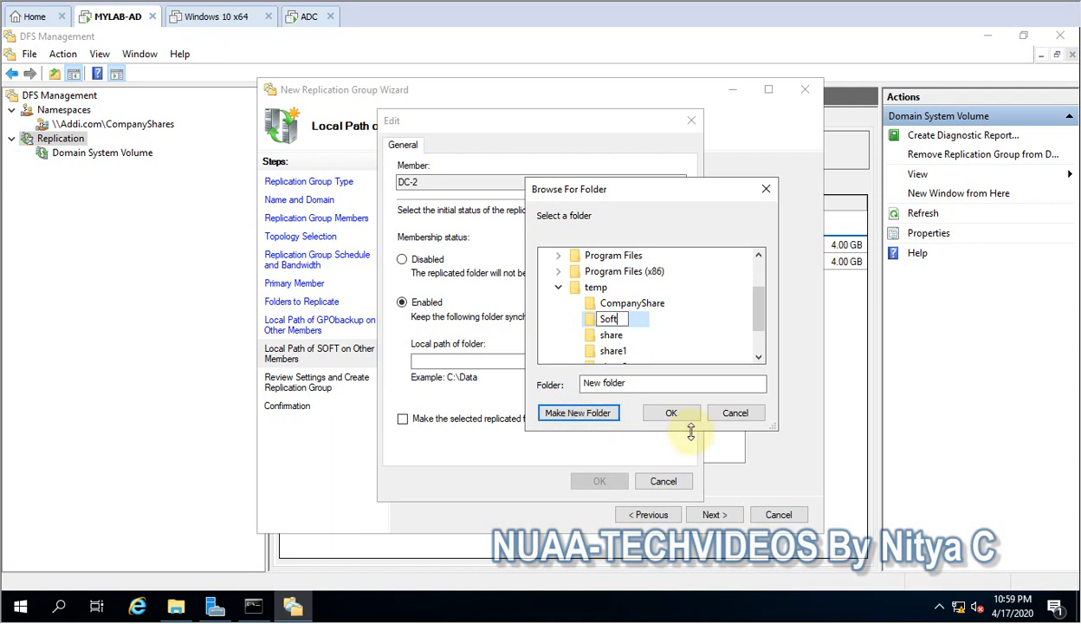
left_click(669, 412)
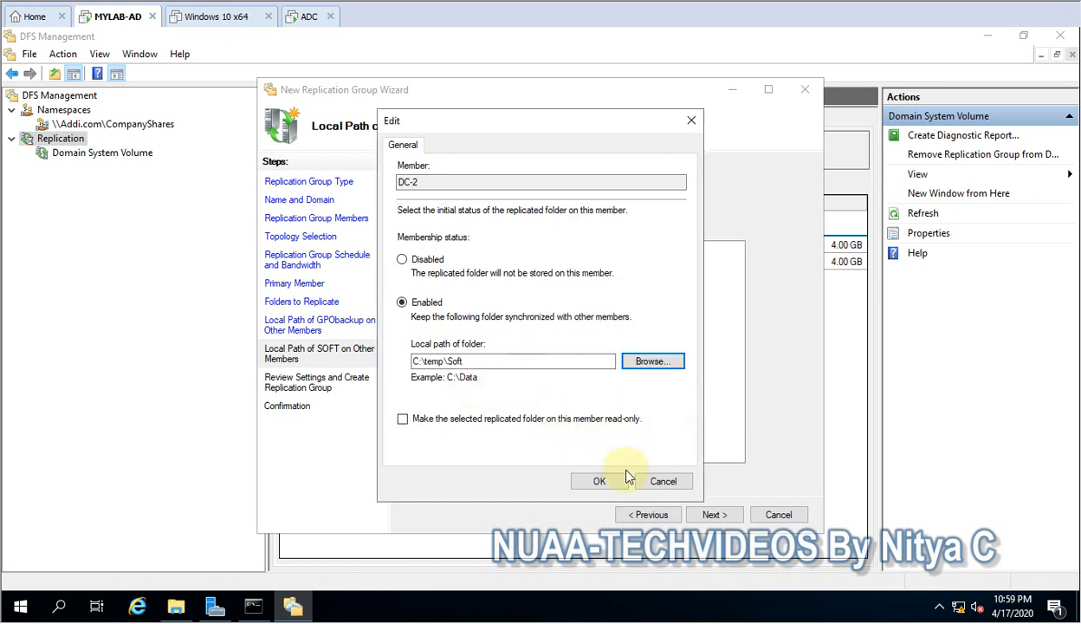
left_click(602, 480)
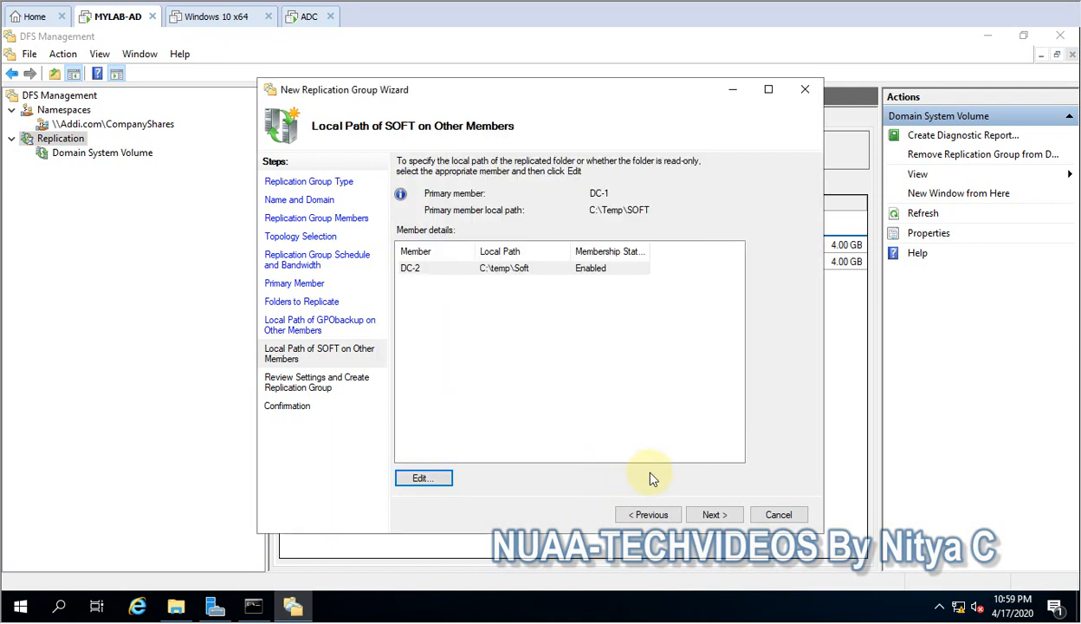
Create the CompanyShare replication group with the chosen settings and dismiss the replication delay notice, opting not to show it again
left_click(708, 515)
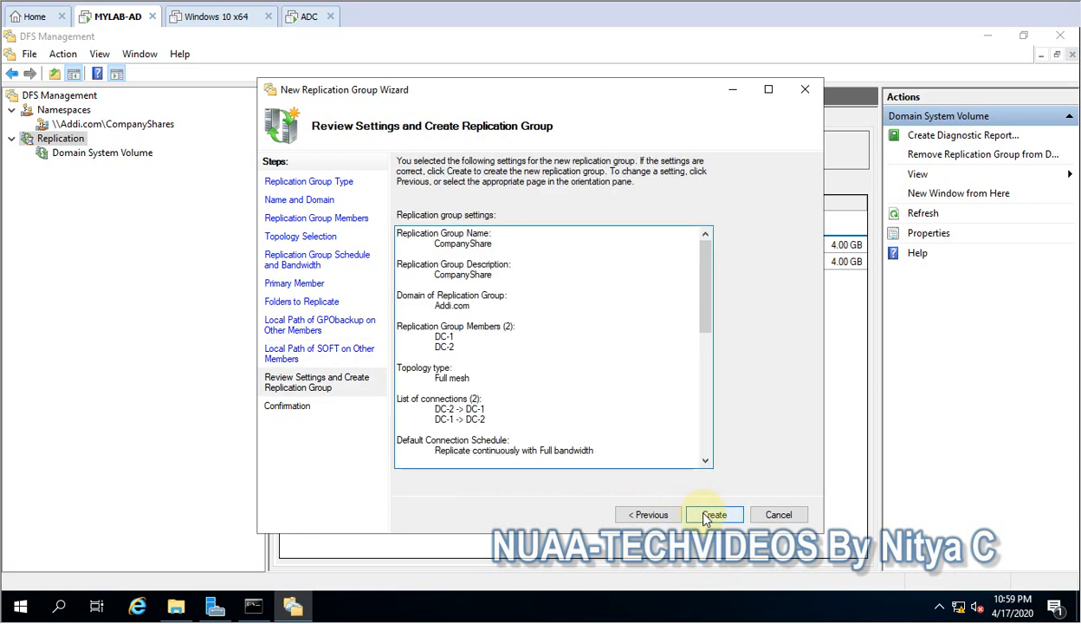
left_click(706, 516)
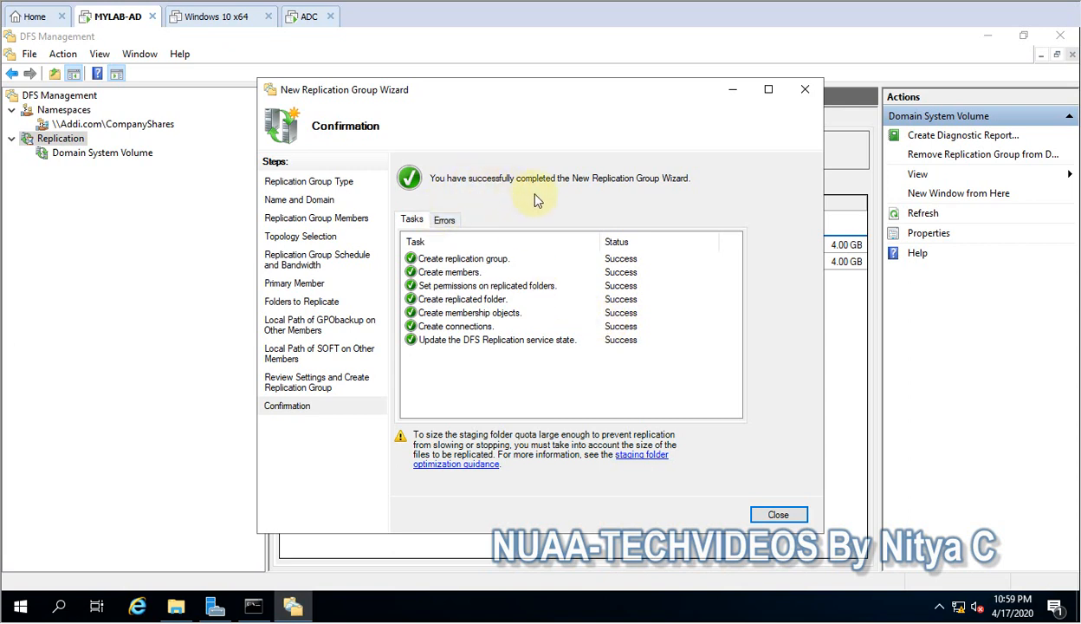
left_click(776, 515)
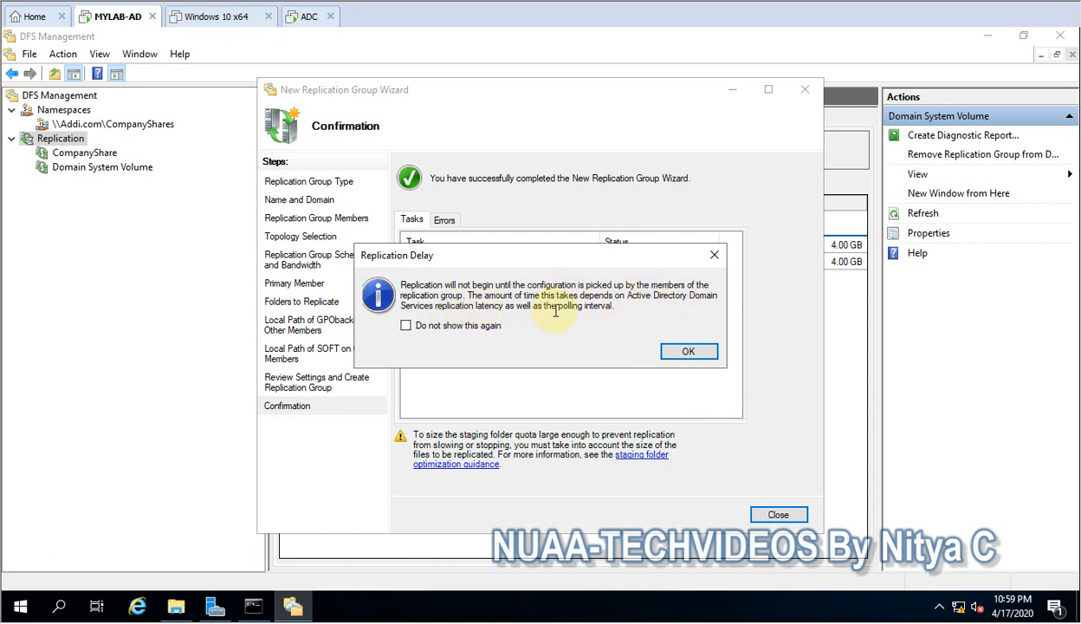
left_click(488, 327)
left_click(689, 351)
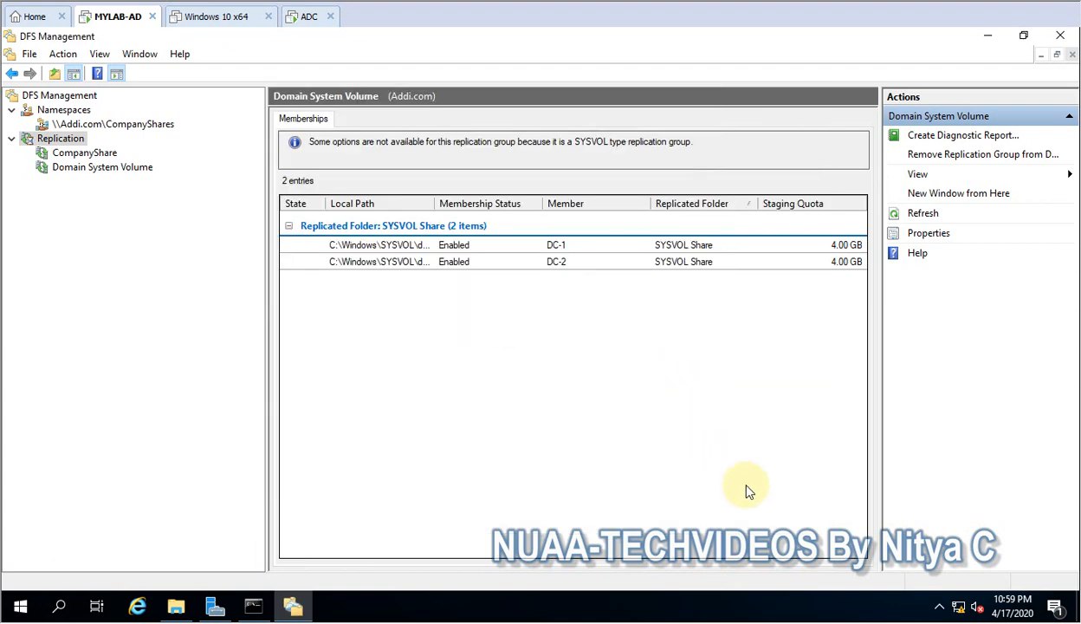
Review the CompanyShare group's memberships, connections and the publication status of its replicated folders, and check the CompanyShares namespace for entries
left_click(89, 155)
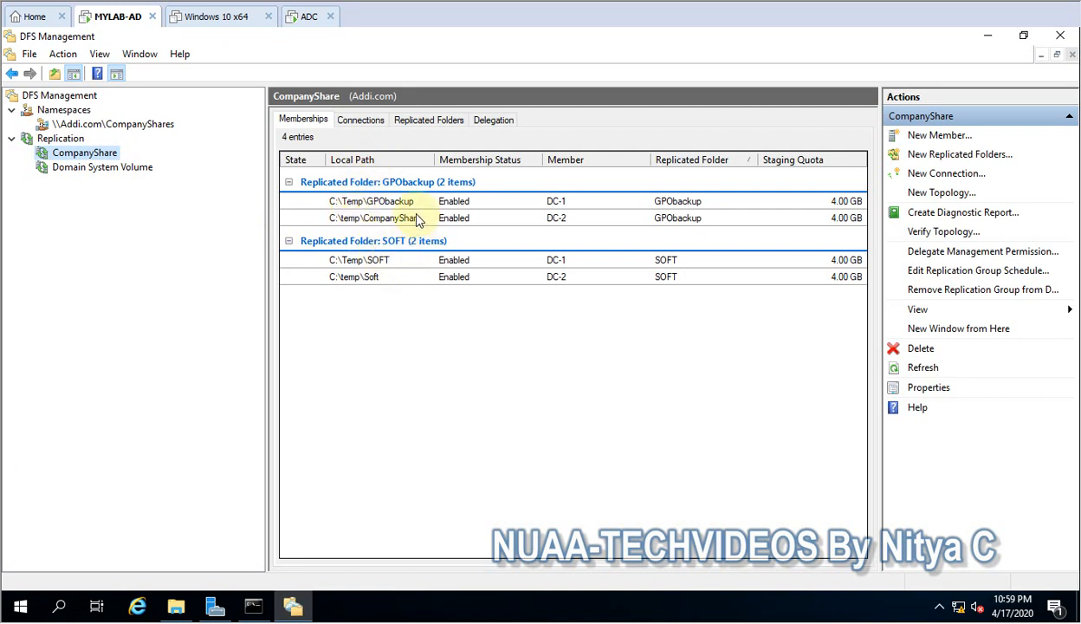
left_click(364, 121)
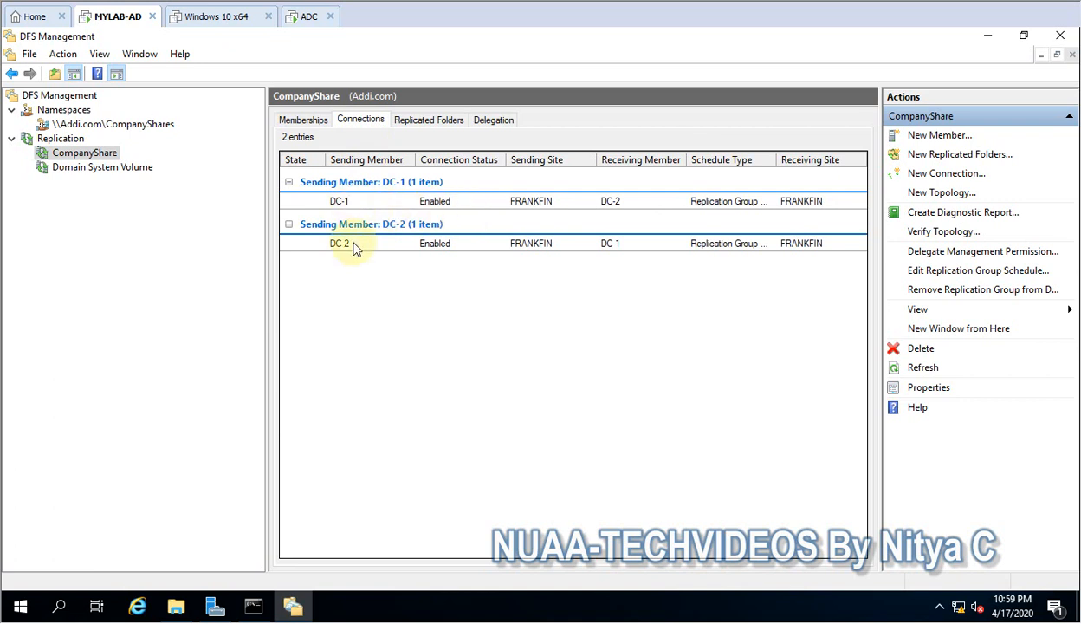
left_click(422, 123)
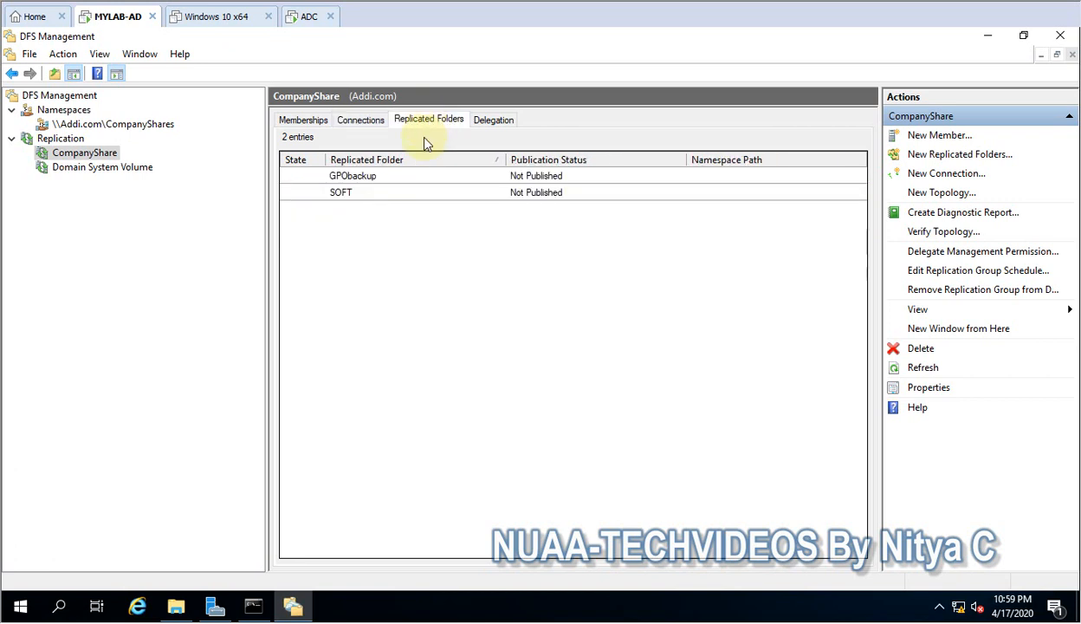
left_click(389, 176)
left_click(378, 194)
left_click(372, 173)
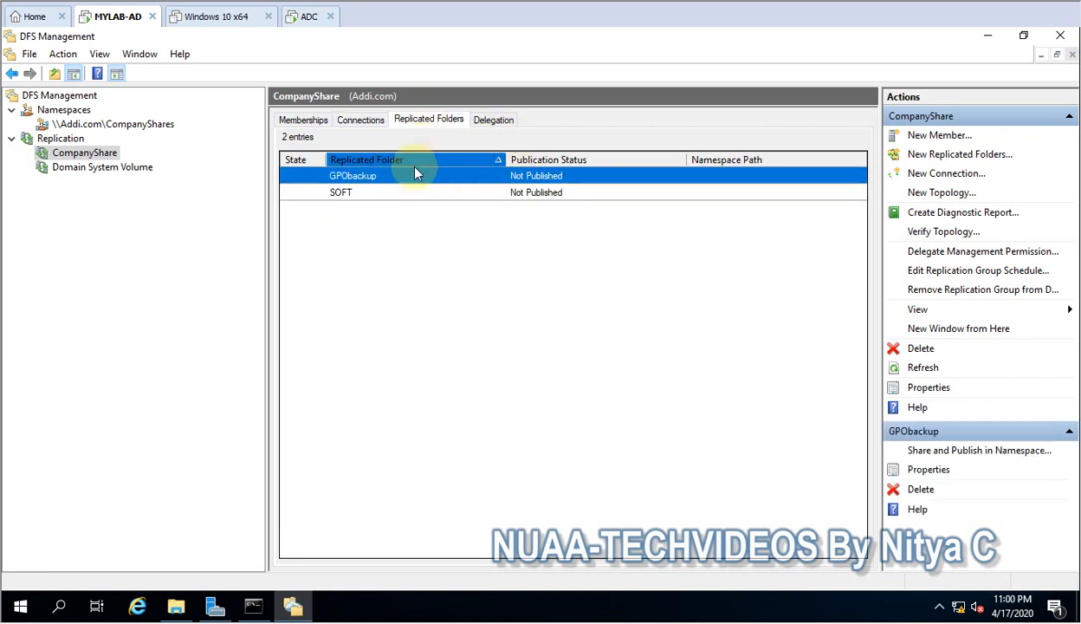
left_click(309, 121)
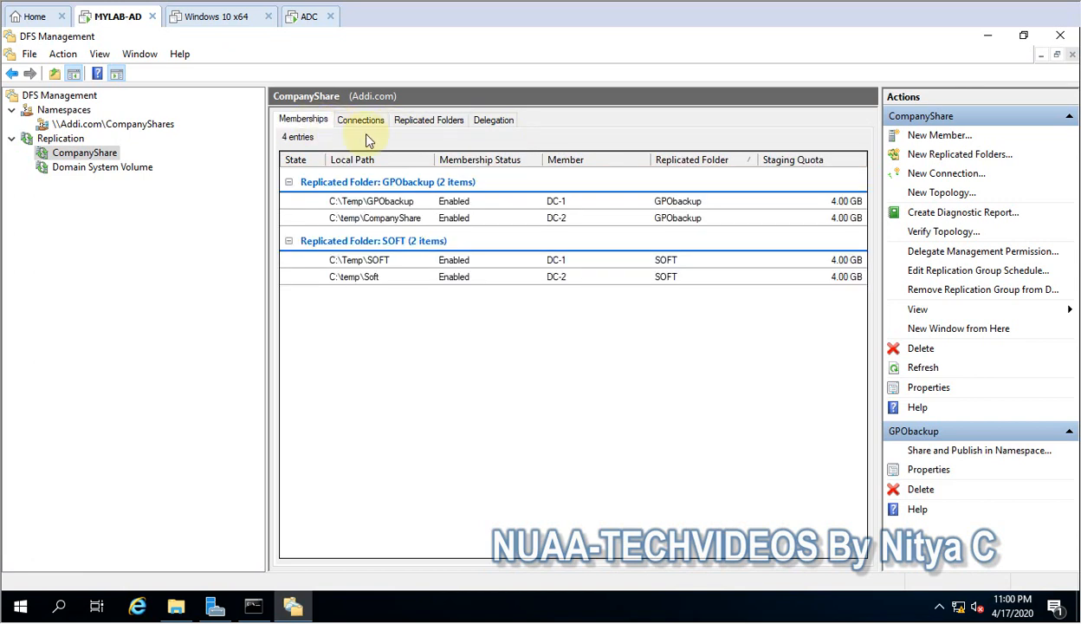
left_click(413, 124)
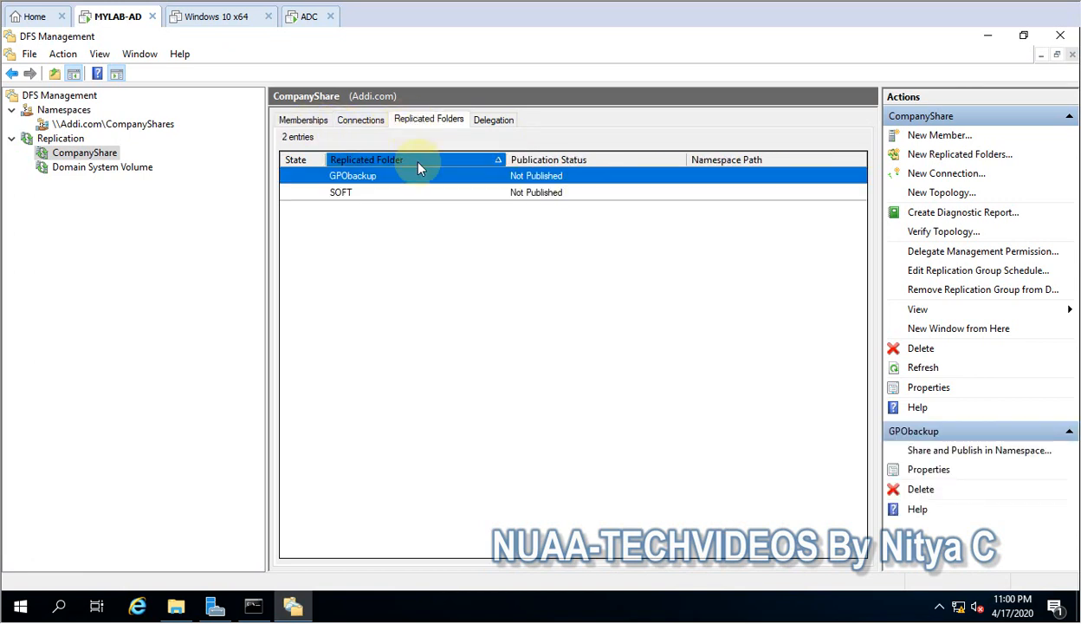
left_click(409, 210)
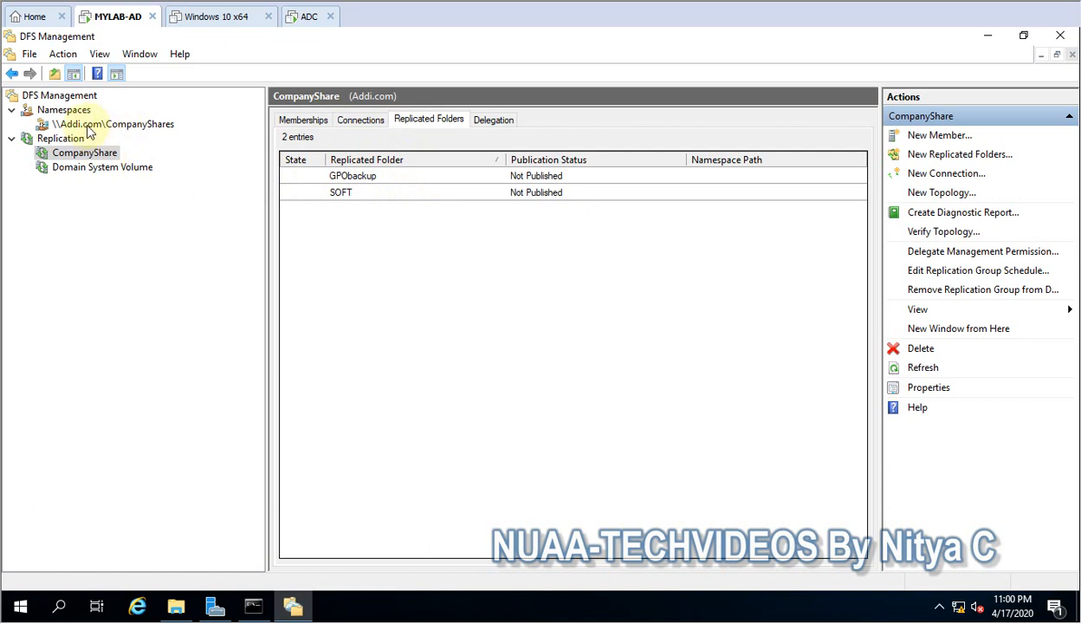
left_click(115, 125)
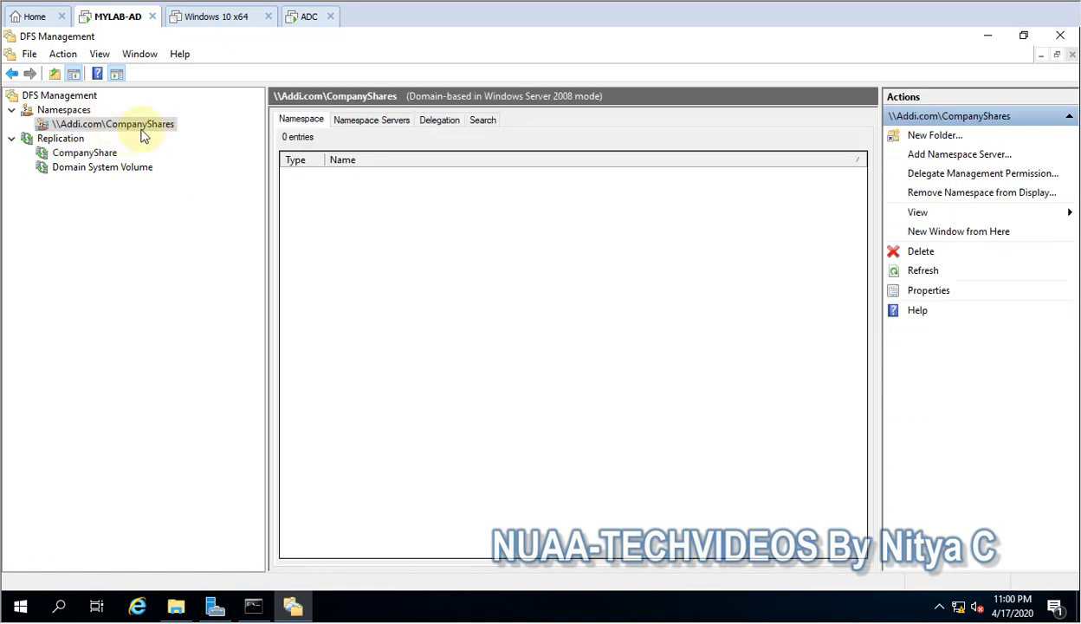
left_click(102, 153)
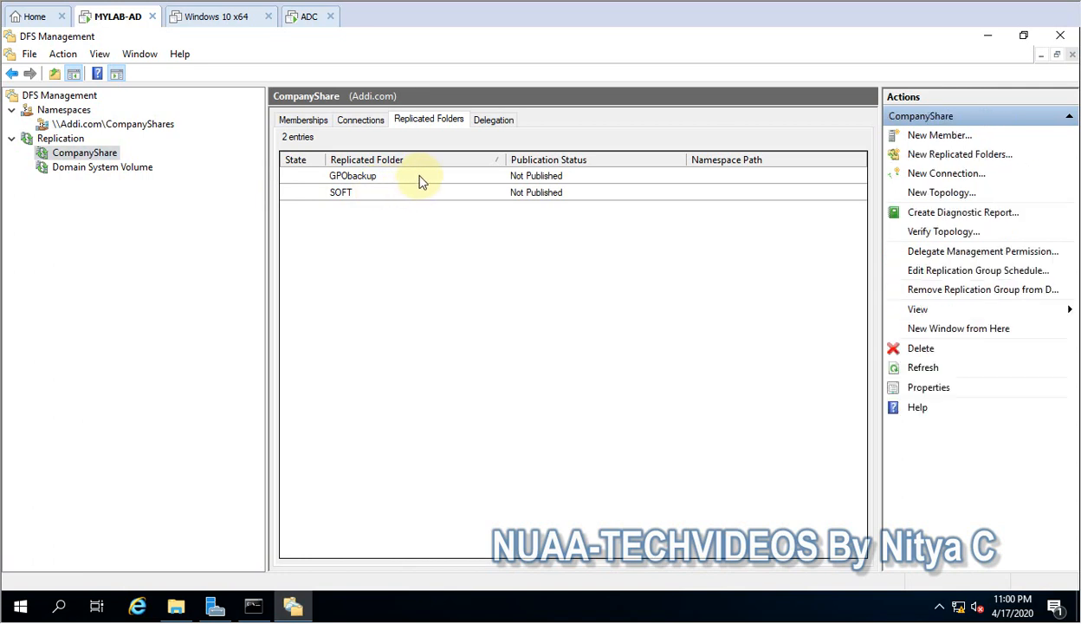
left_click(420, 179)
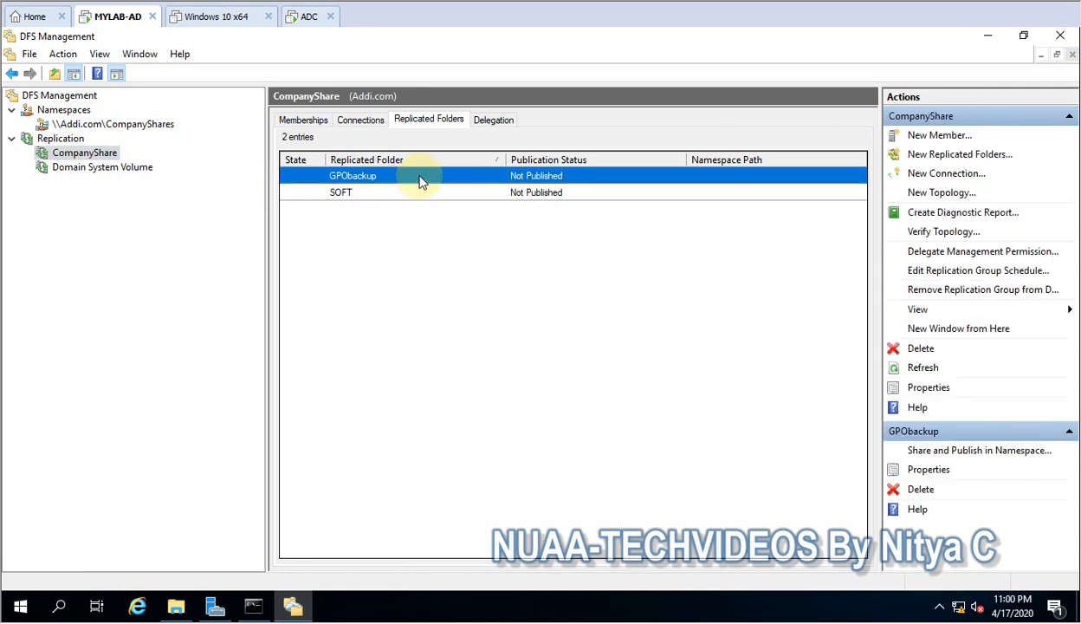
right_click(422, 181)
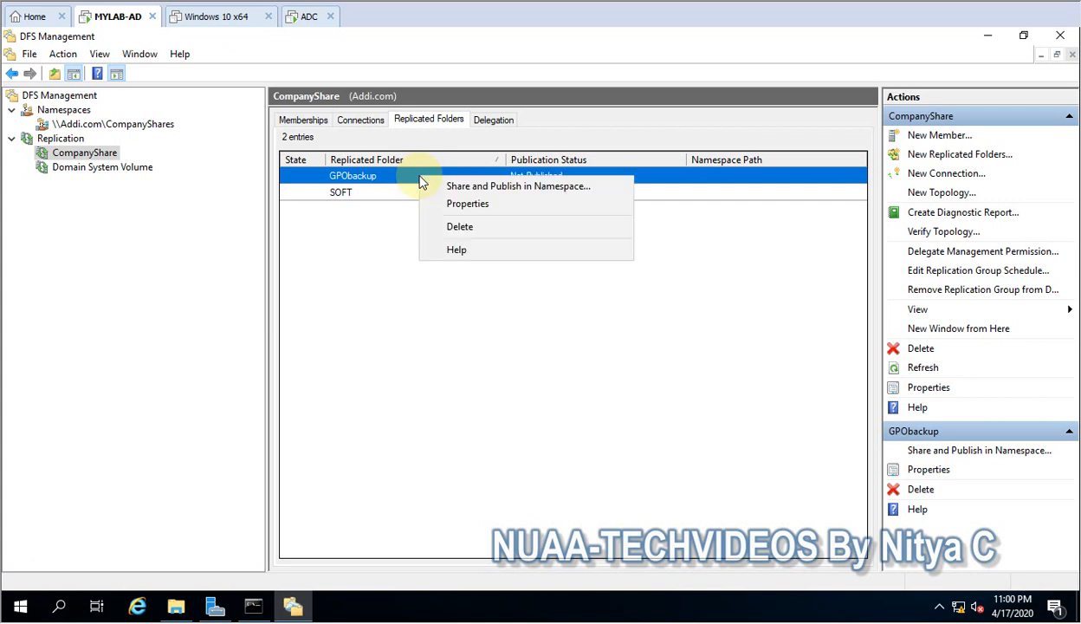
left_click(343, 220)
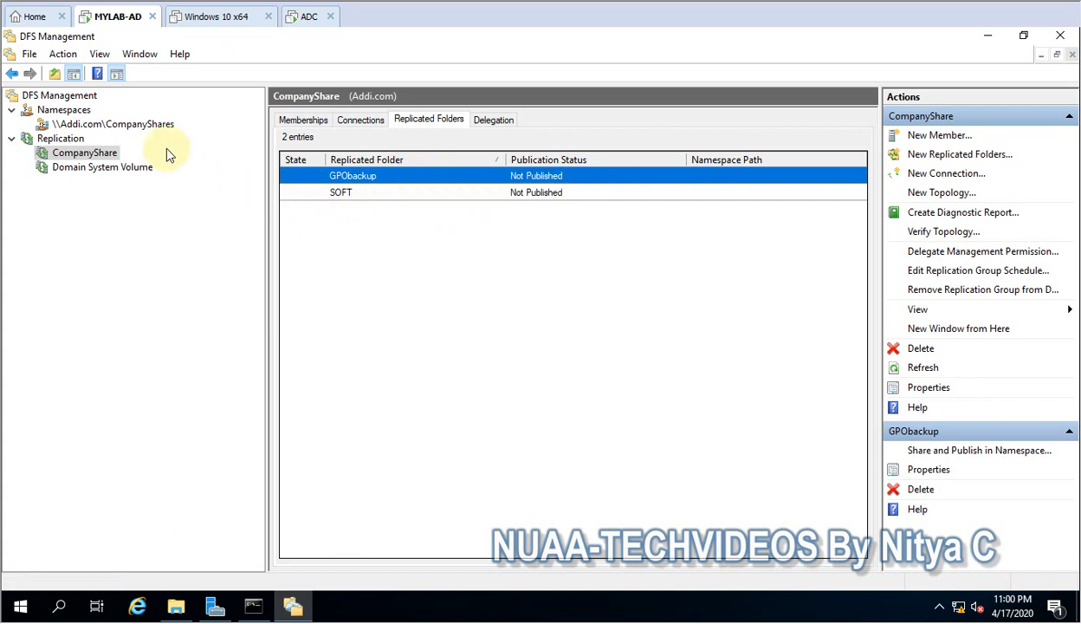
left_click(96, 126)
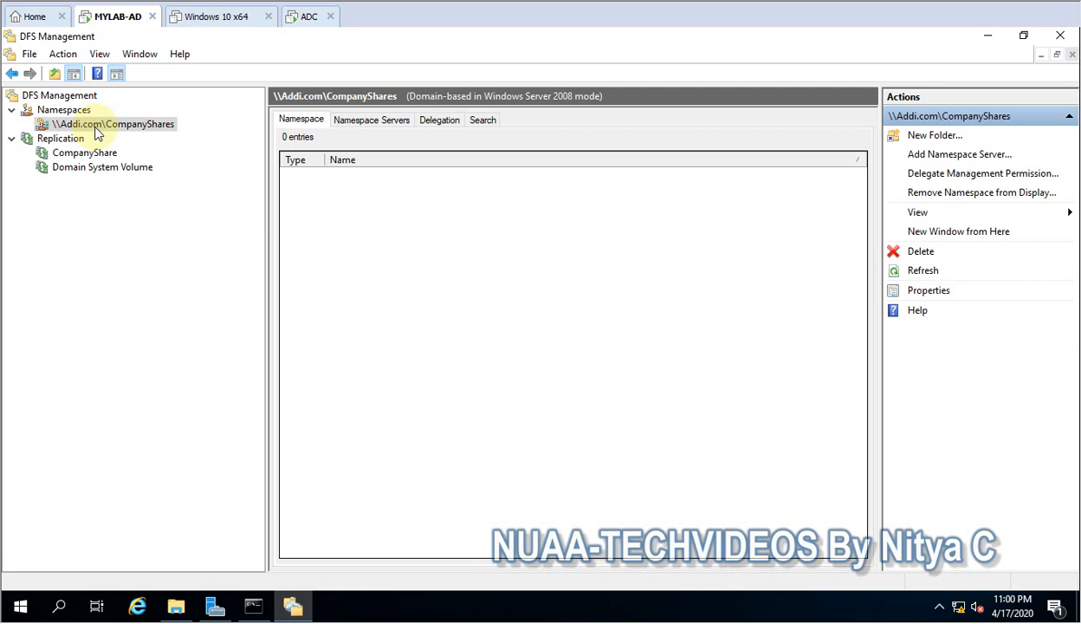
right_click(96, 130)
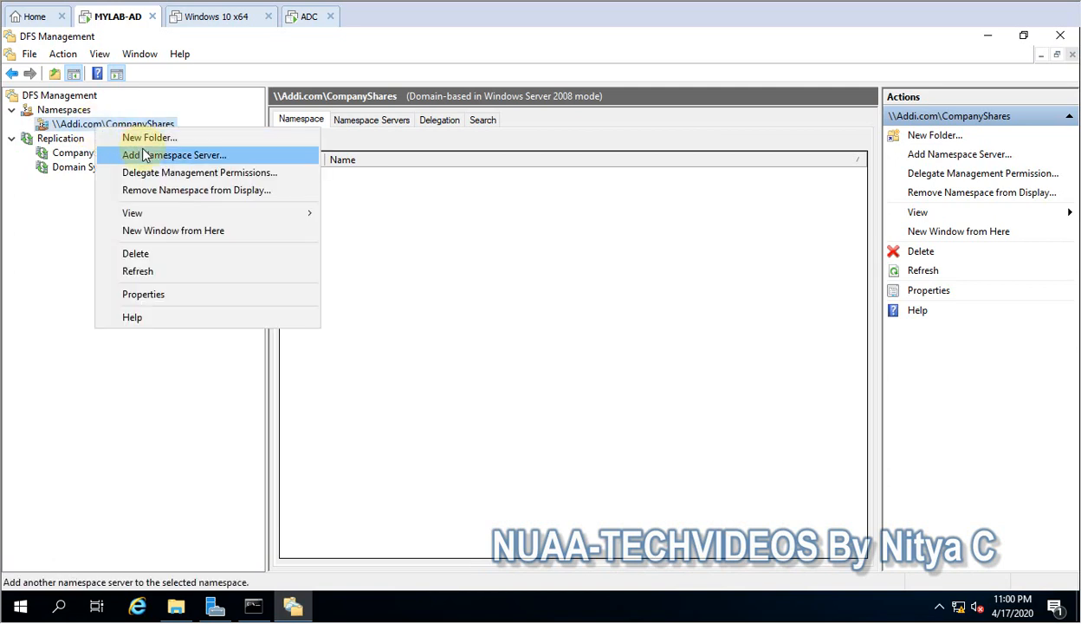
left_click(139, 137)
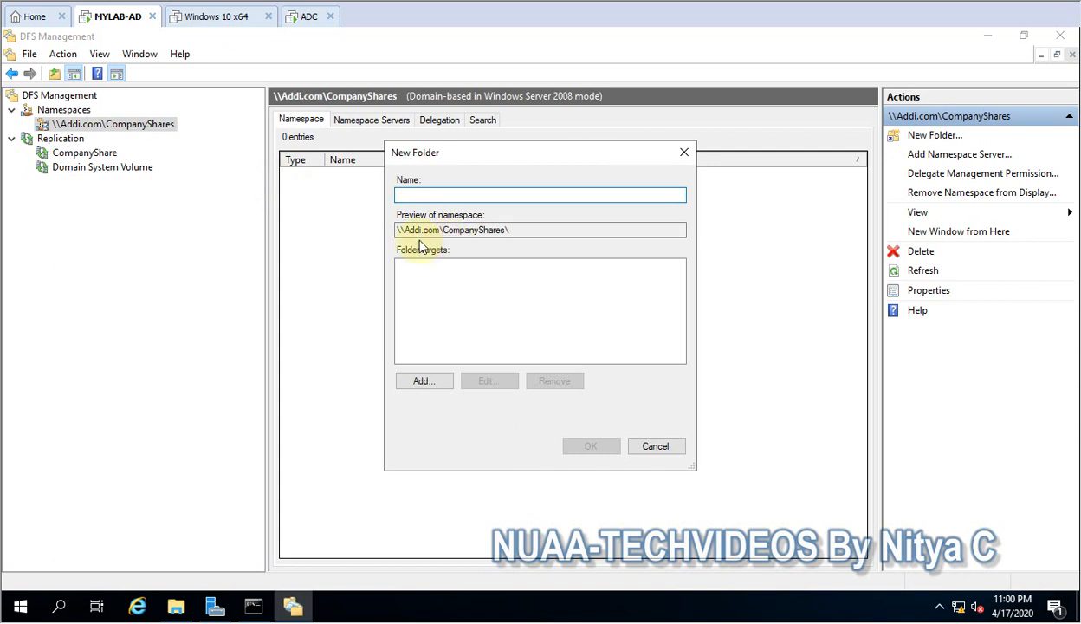
left_click(652, 447)
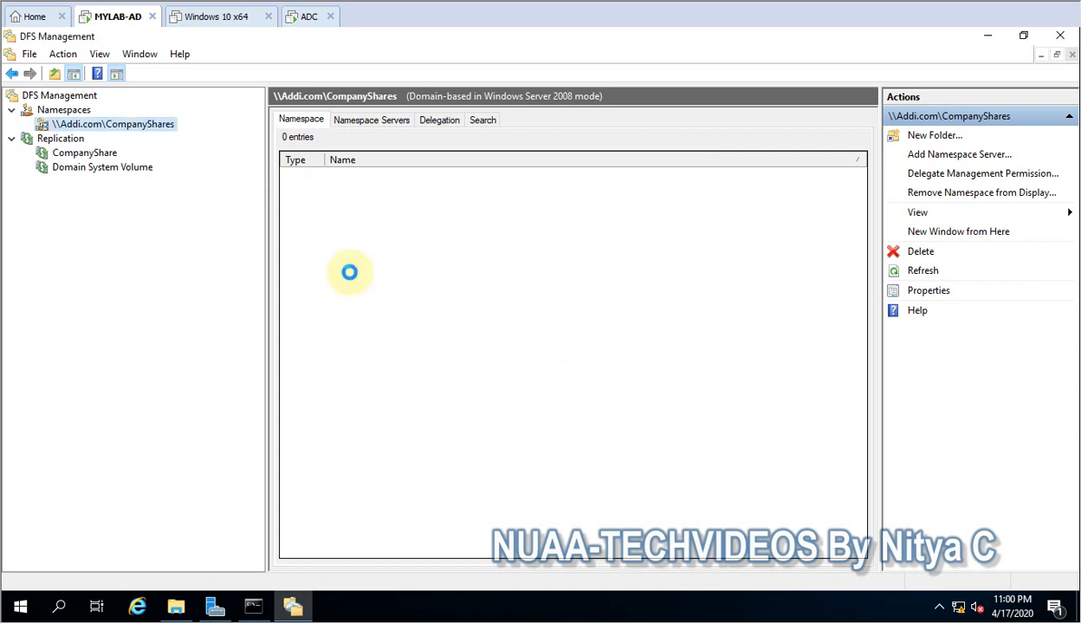
right_click(107, 128)
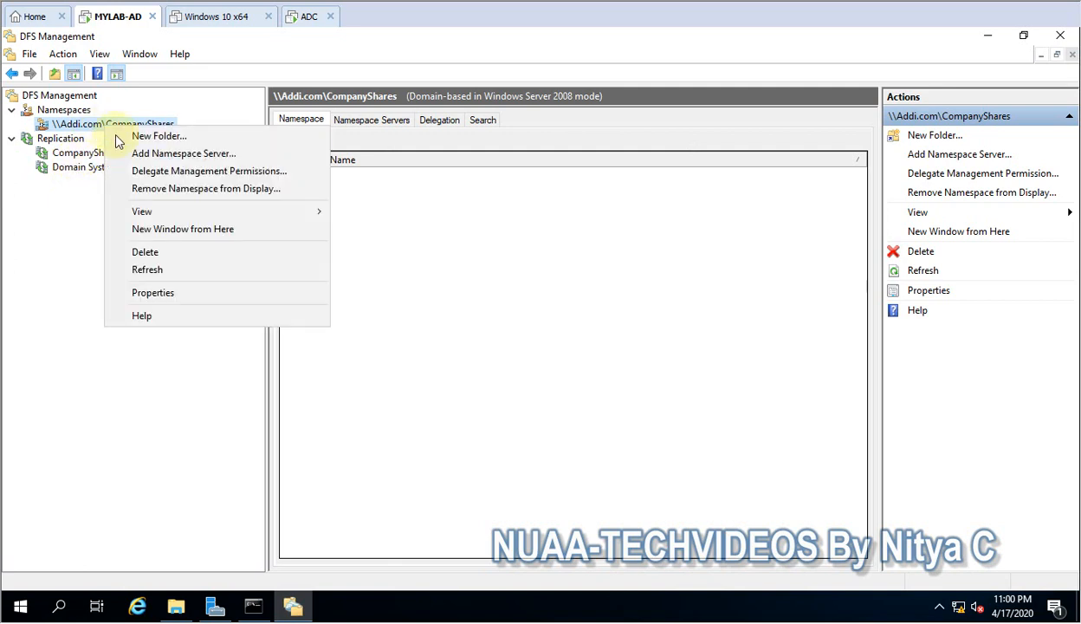
left_click(84, 192)
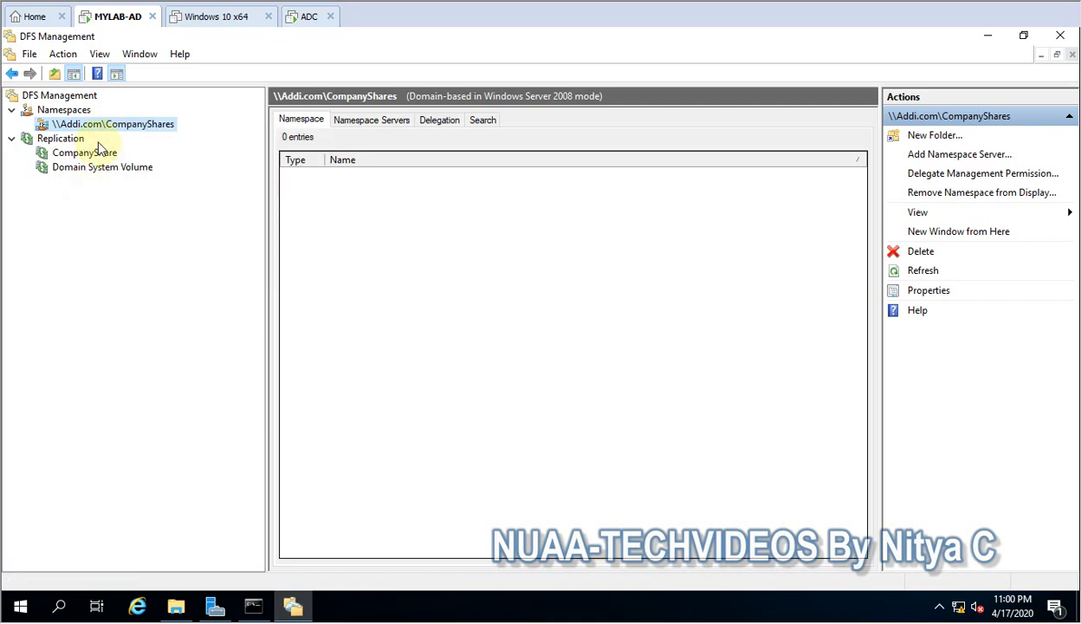
Start sharing and publishing the GPObackup replicated folder in a namespace, keeping the proposed shared folders on DC-1 and DC-2
left_click(84, 152)
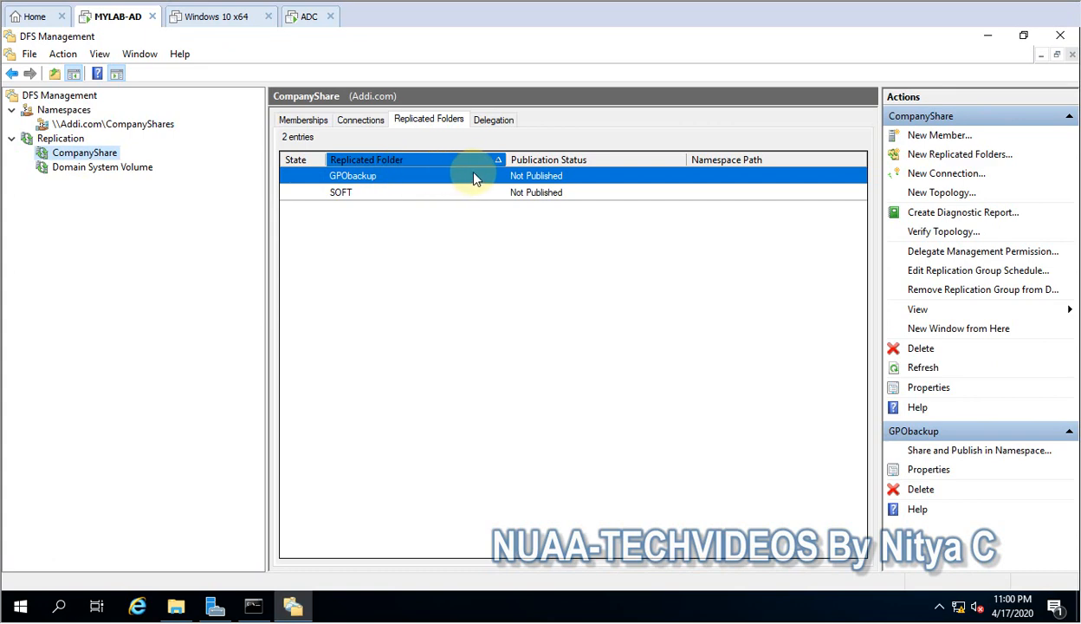
right_click(433, 177)
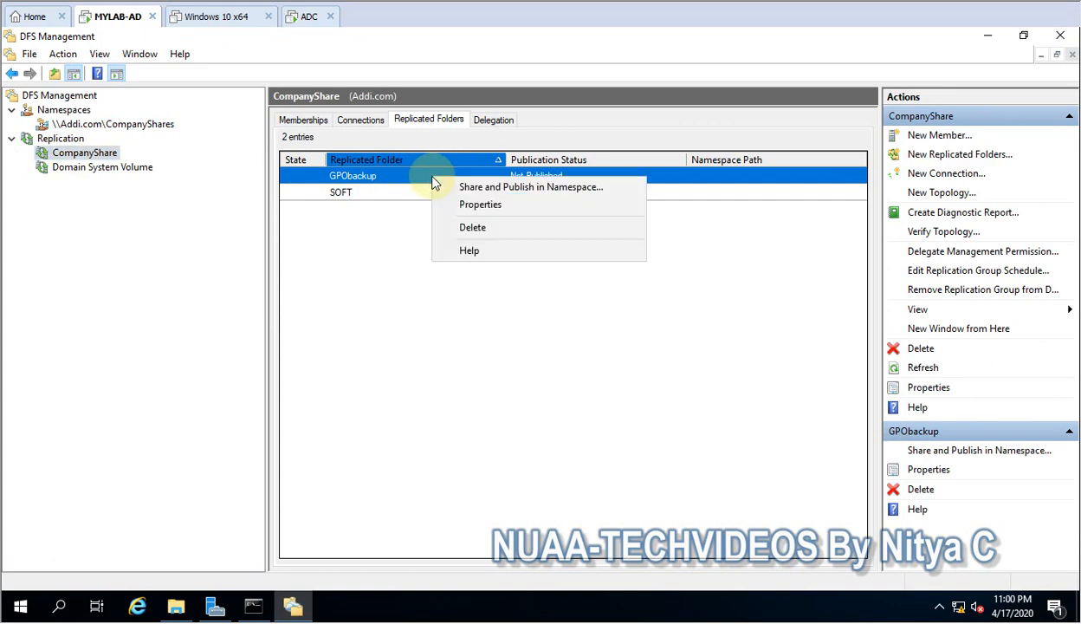
left_click(465, 188)
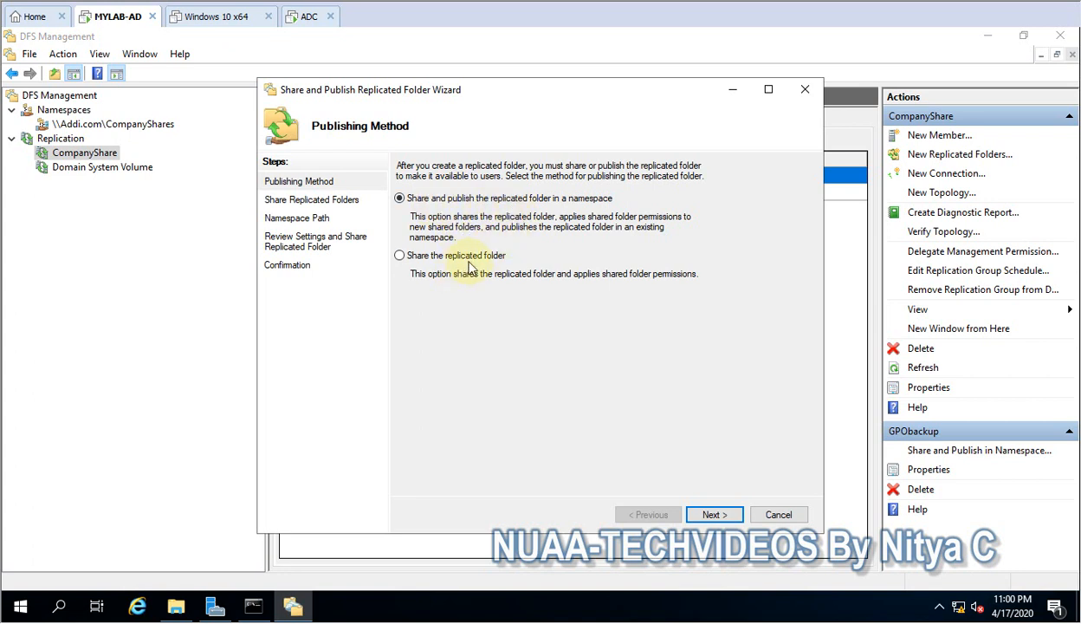
left_click(710, 514)
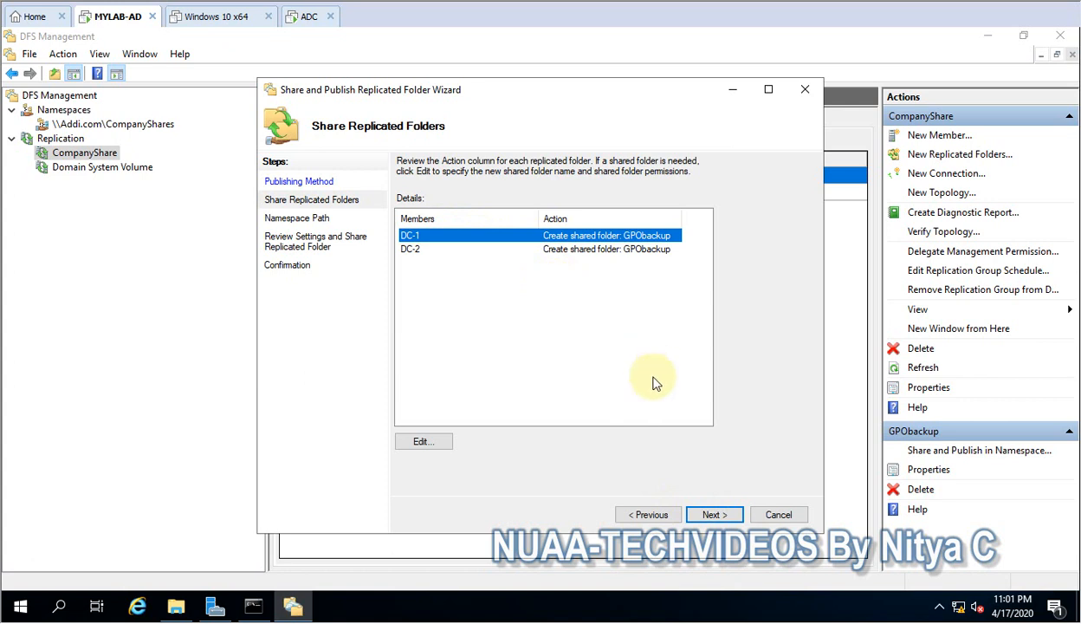
left_click(691, 512)
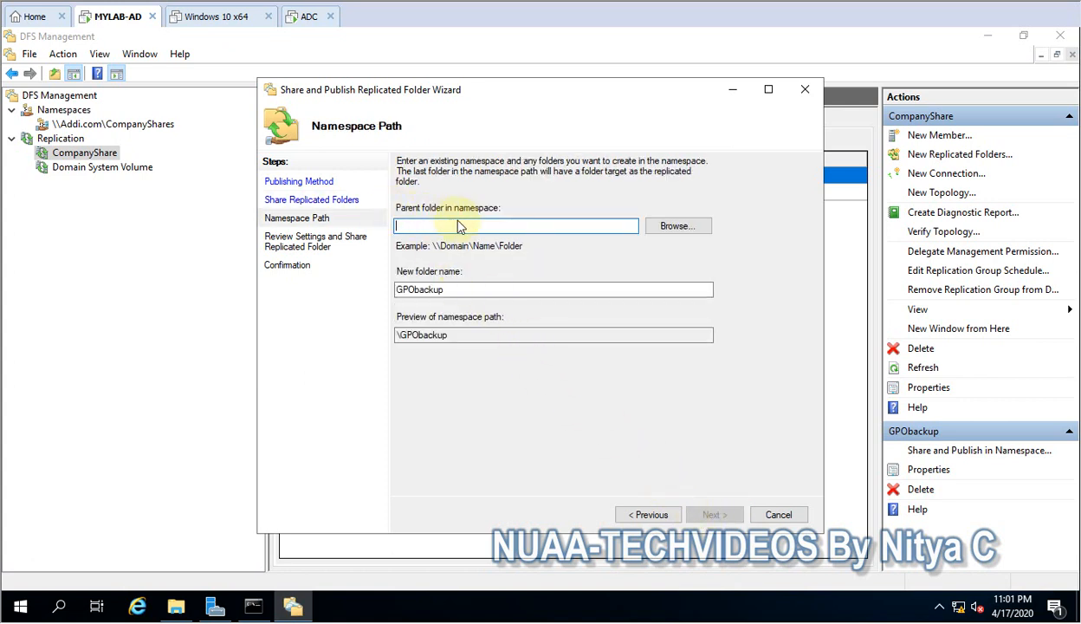
Choose \\Addi.com\CompanyShares as the parent namespace folder for GPObackup and check the folder name and namespace path preview
left_click(668, 226)
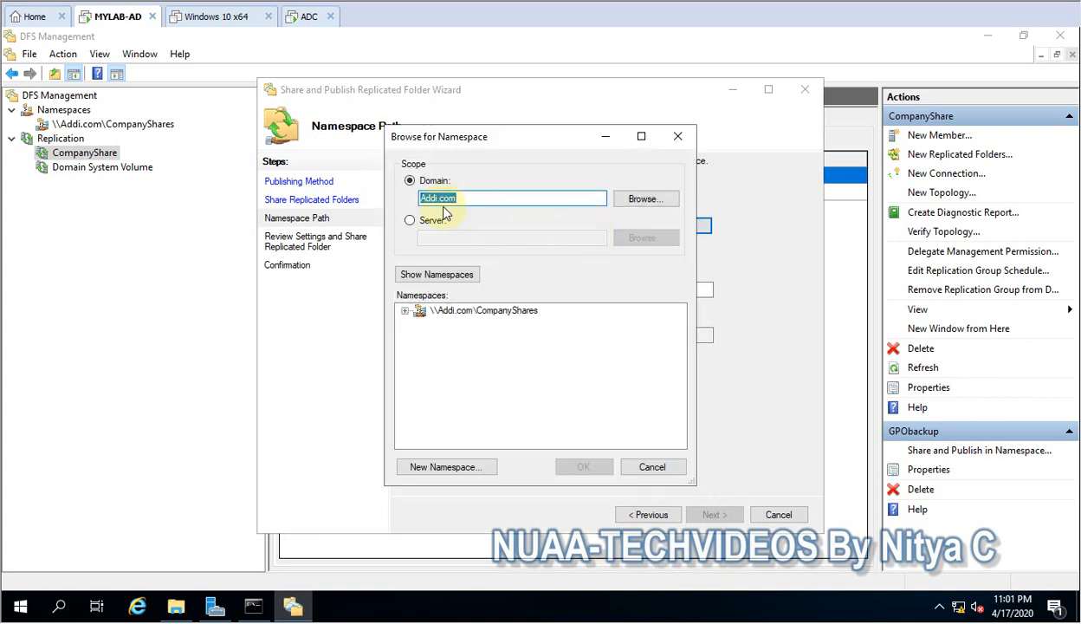
left_click(457, 314)
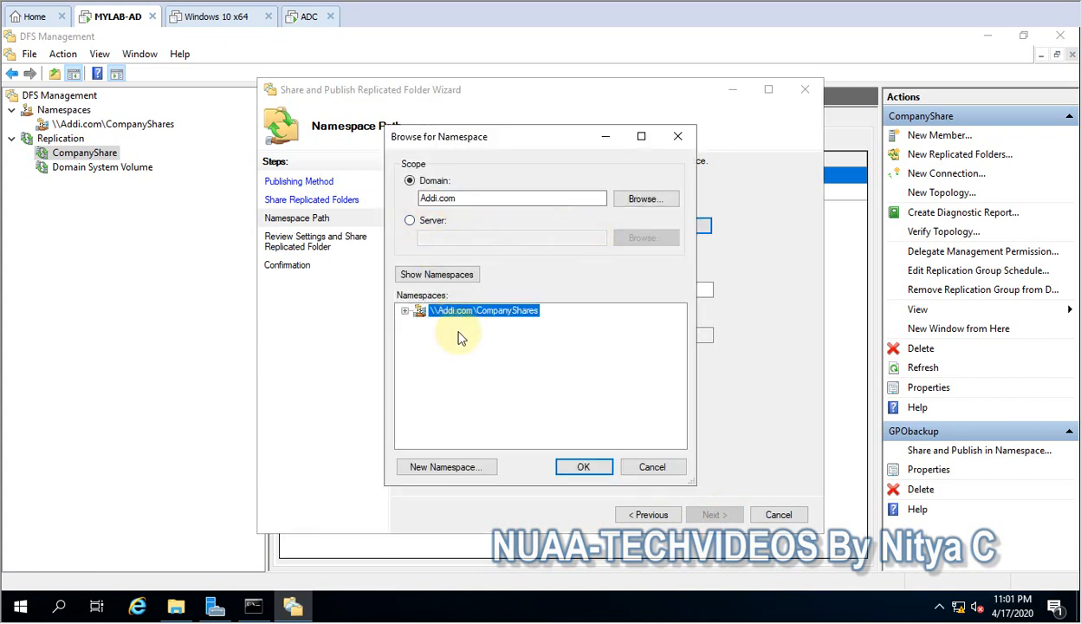
left_click(405, 310)
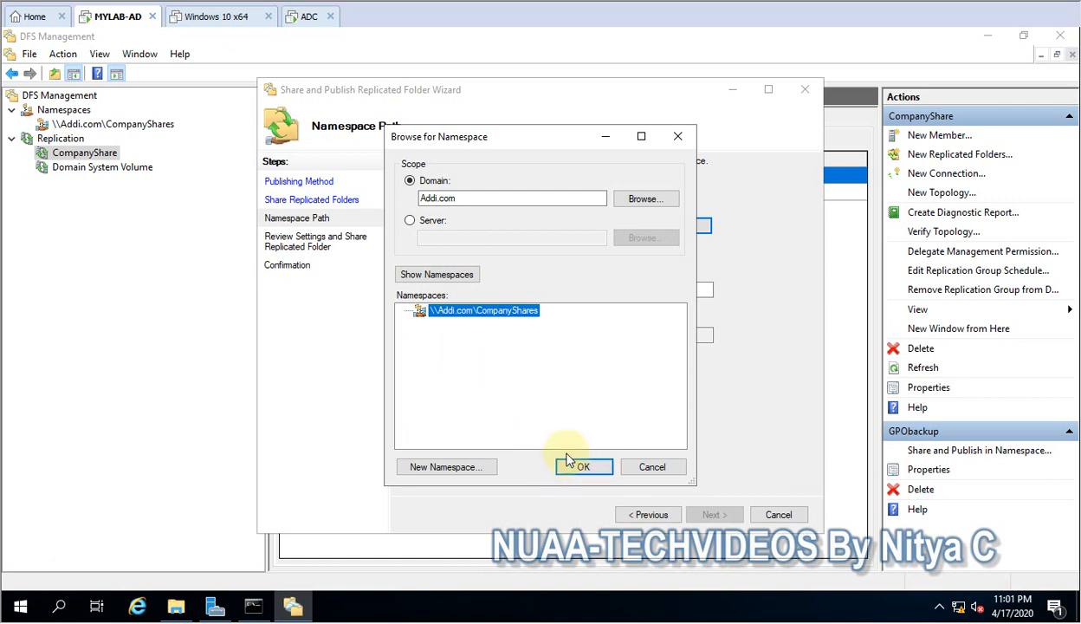
left_click(580, 468)
double_click(437, 287)
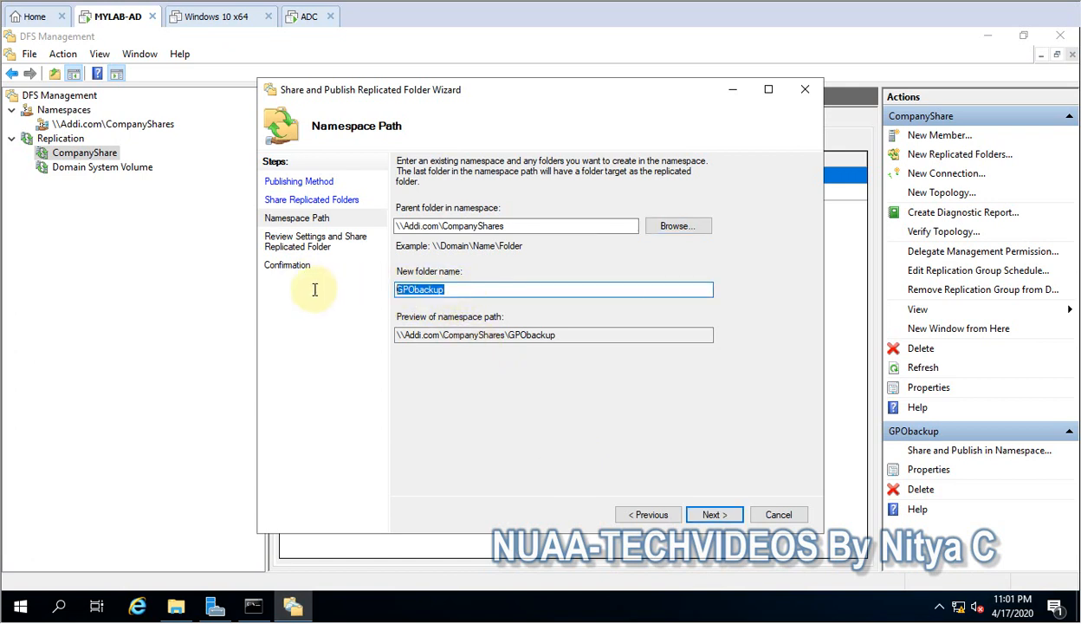
left_click_drag(583, 336, 313, 328)
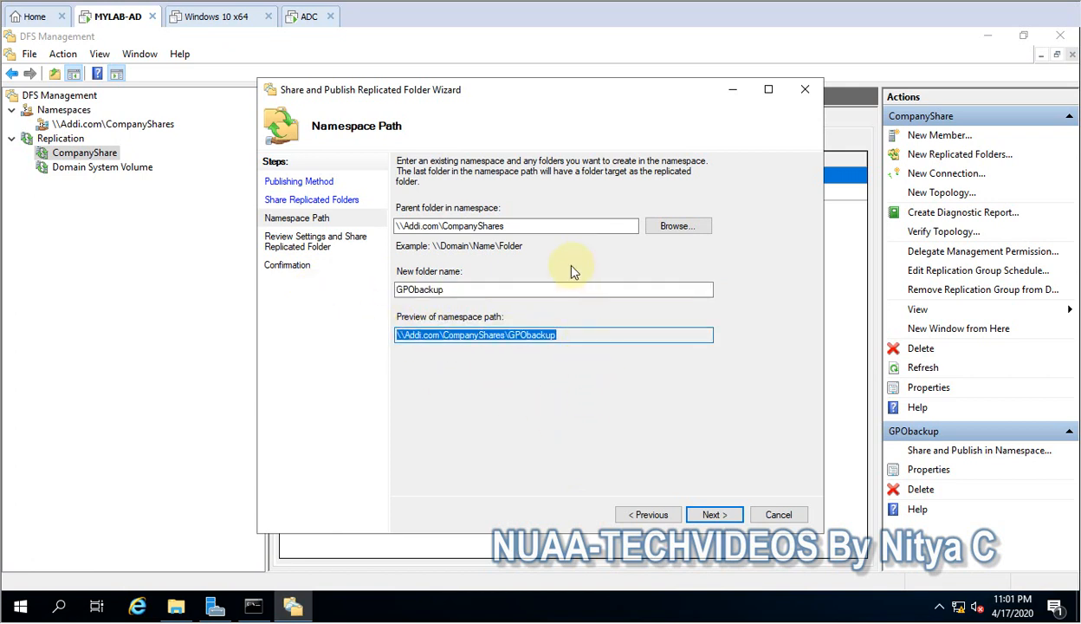
Share and publish GPObackup with the reviewed settings, and view its folder targets in the CompanyShares namespace
left_click(706, 513)
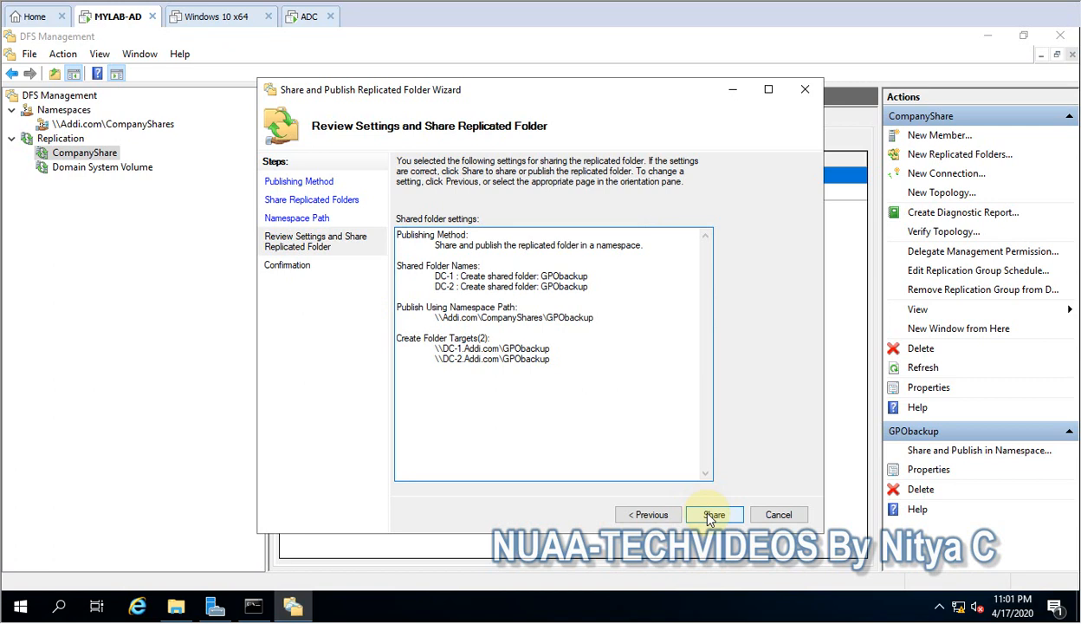
left_click(712, 514)
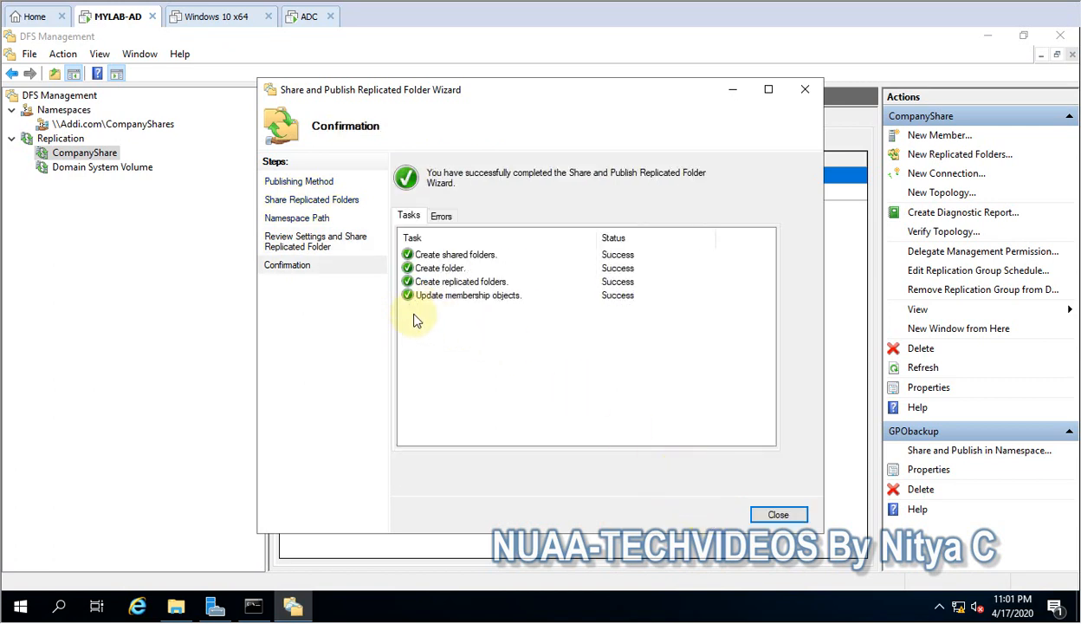
left_click(776, 516)
left_click(94, 139)
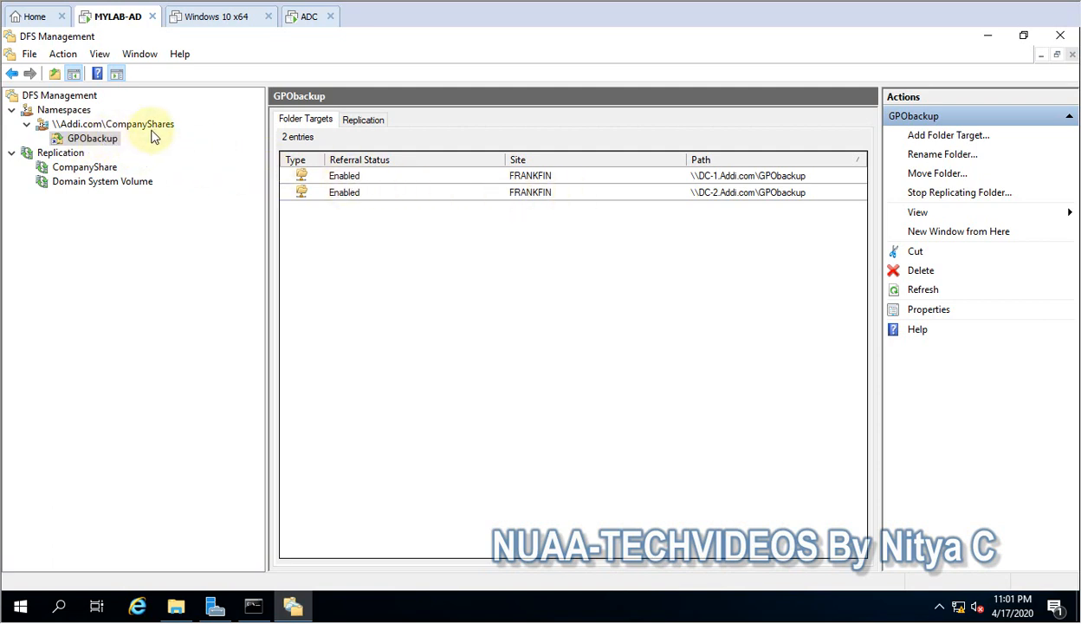
Start sharing and publishing the CompanyShare group's SOFT folder in a namespace, keeping the proposed shared folder actions for DC-1 and DC-2
left_click(82, 169)
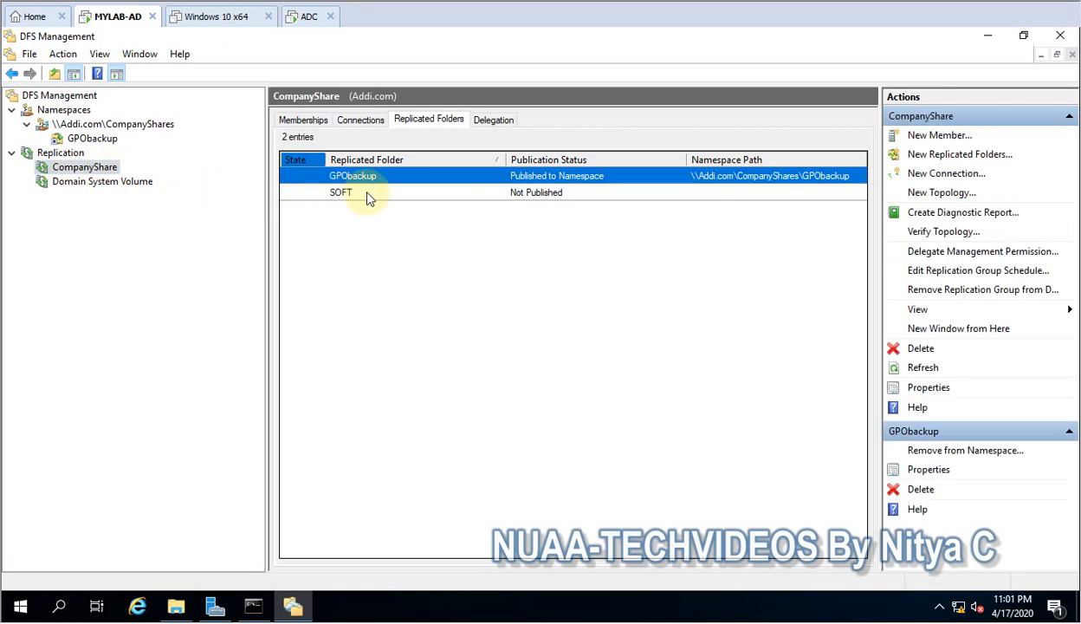
left_click(394, 199)
right_click(394, 198)
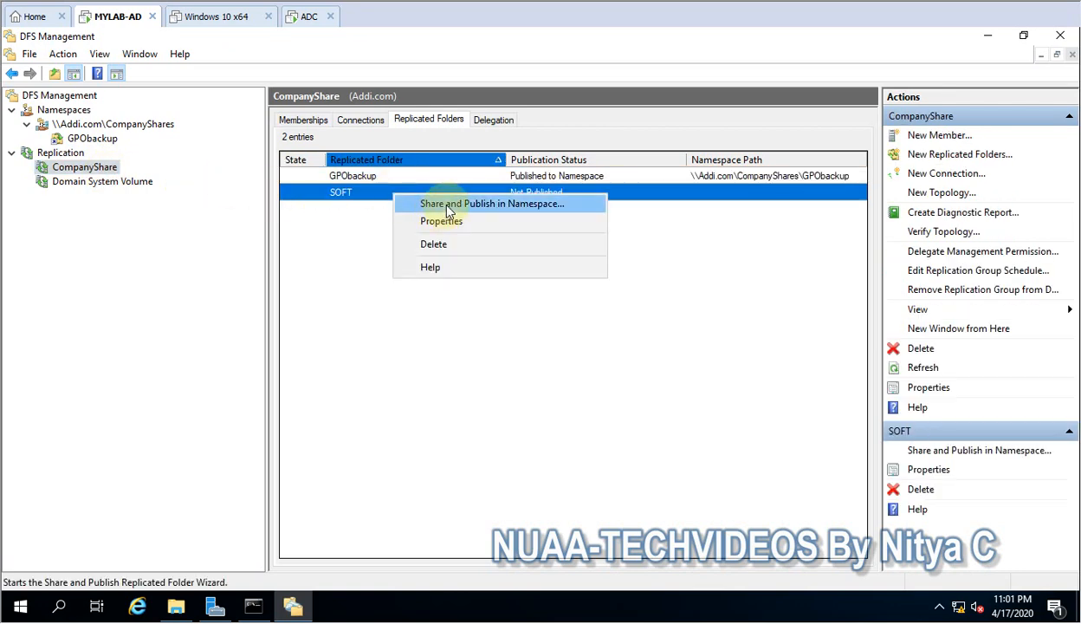
left_click(446, 205)
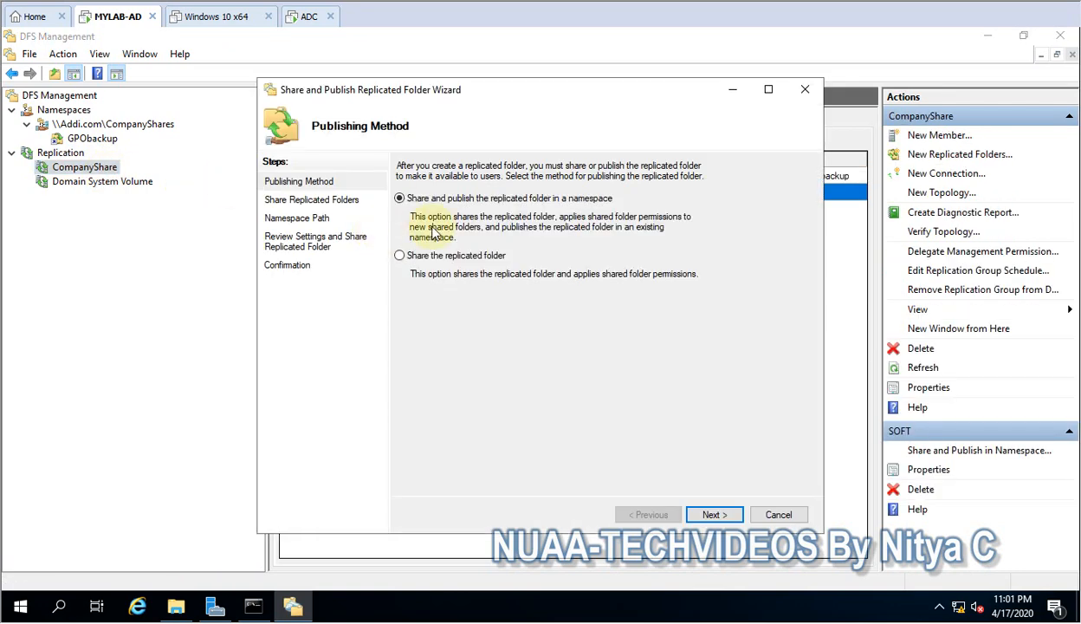
left_click(711, 514)
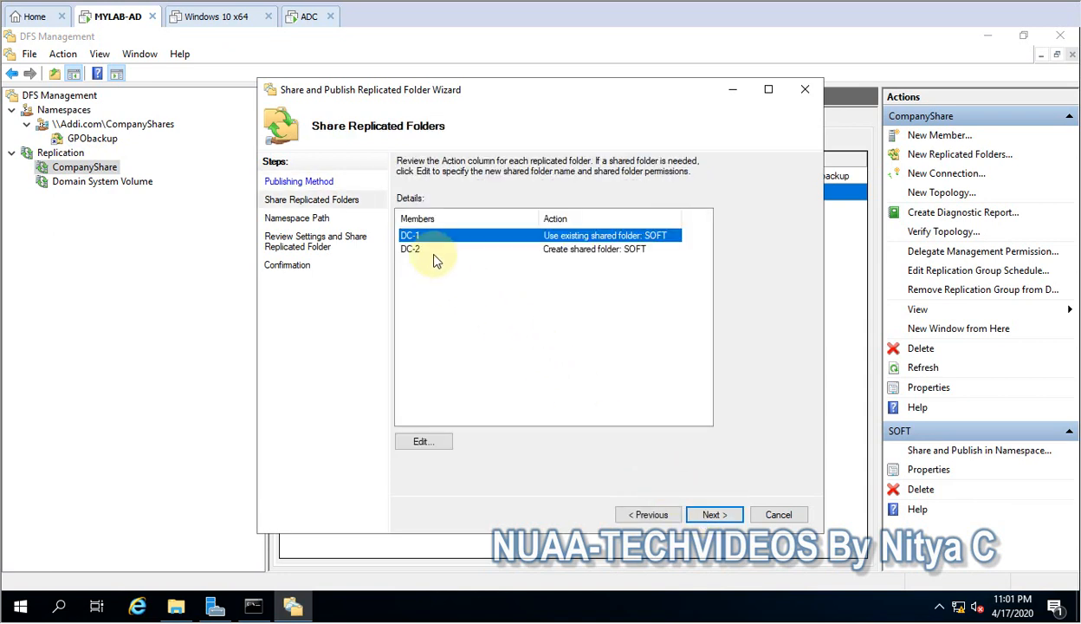
left_click(710, 515)
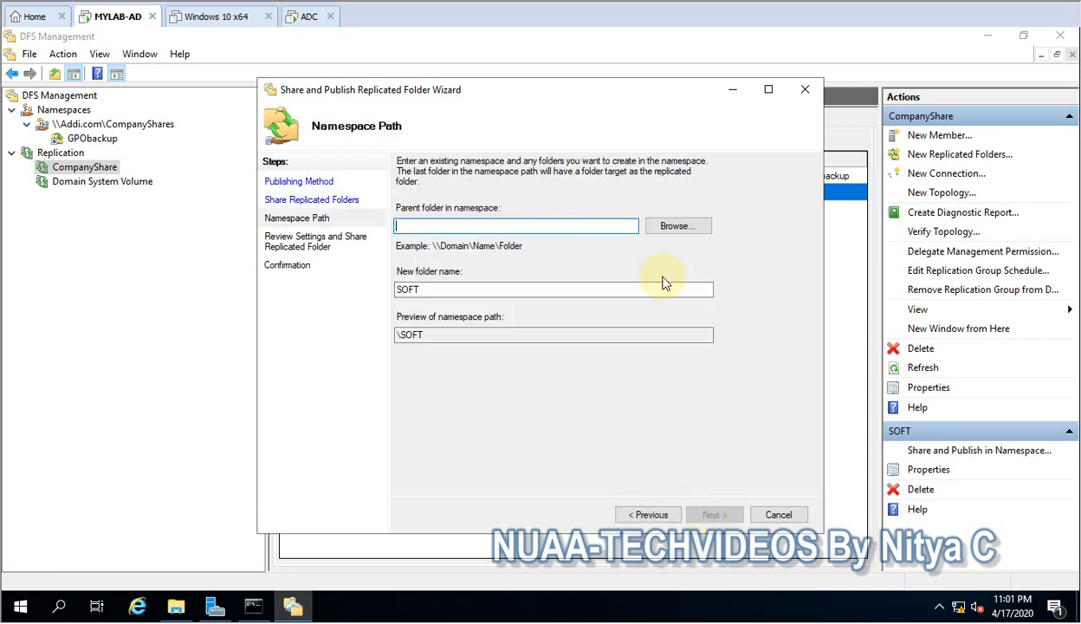
Share and publish SOFT with \\Addi.com\CompanyShares as its parent namespace folder, and close the wizard
left_click(669, 229)
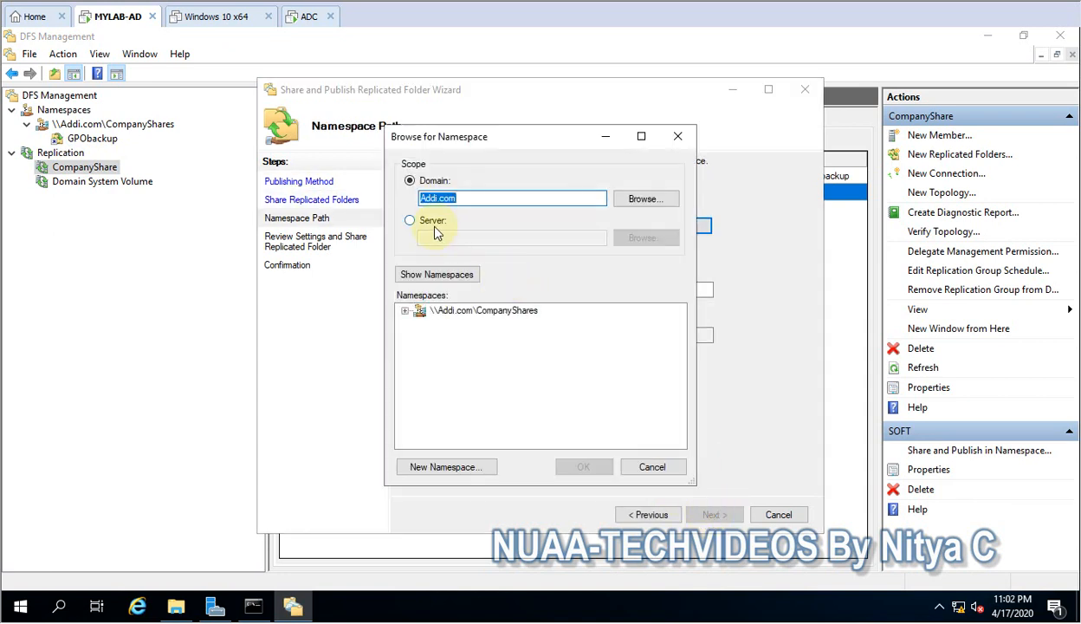
left_click(468, 310)
left_click(583, 467)
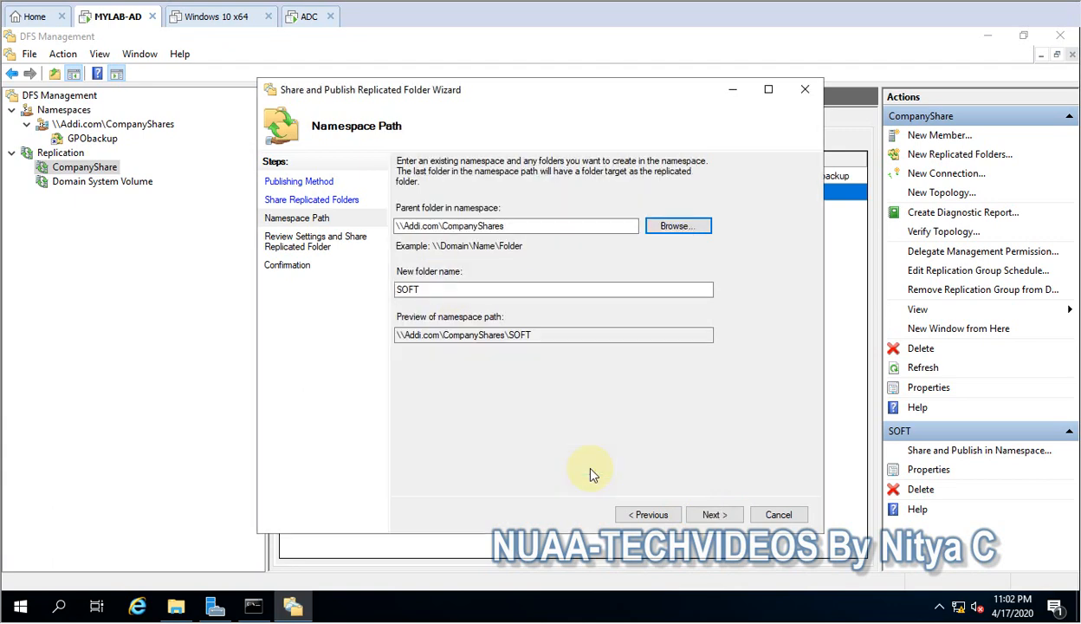
left_click(710, 515)
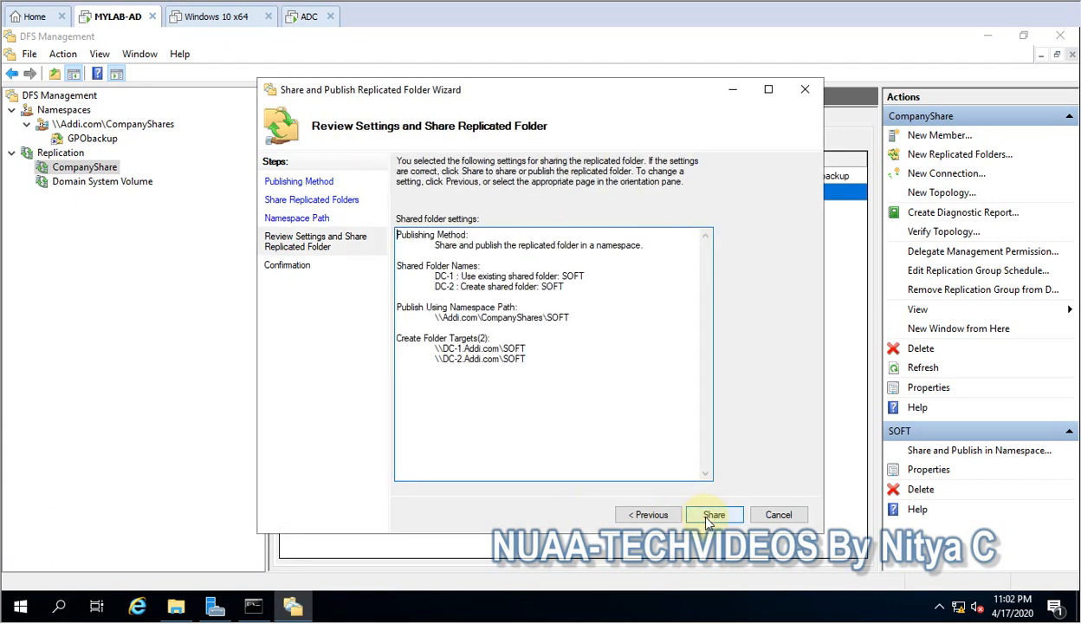
left_click(712, 516)
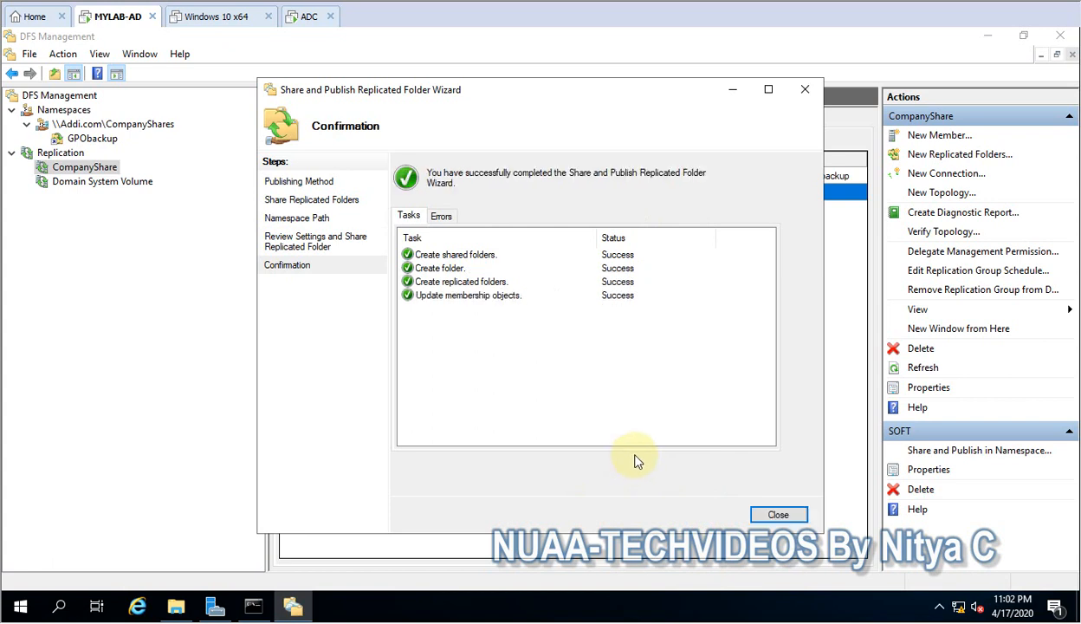
left_click(771, 515)
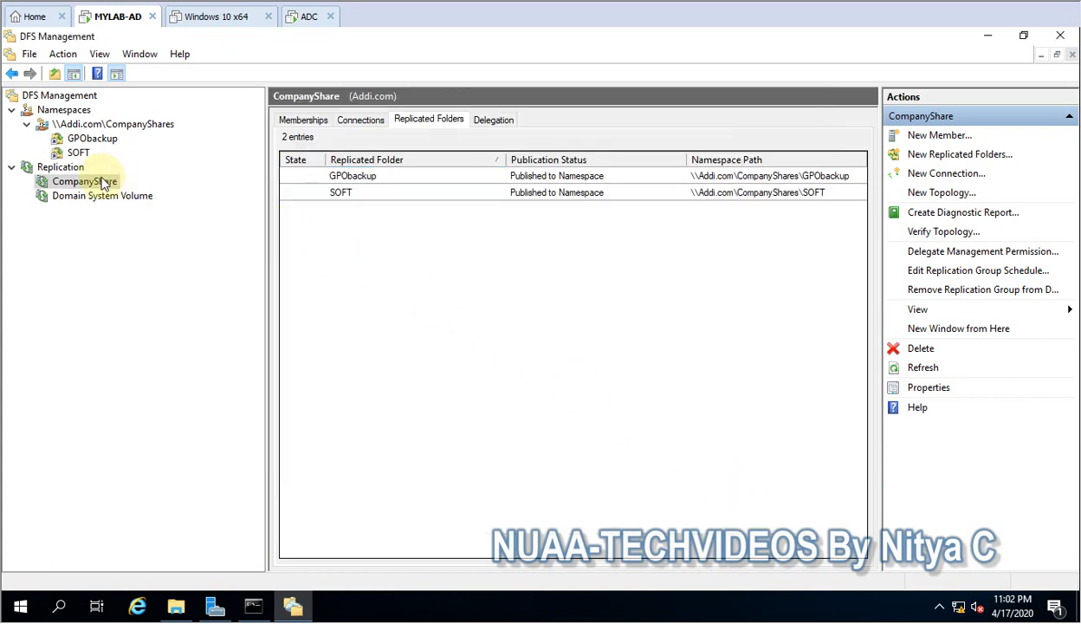
Review GPObackup's replication memberships in the CompanyShares namespace and examine the general and replicated folder properties of its DC-1 member
left_click(103, 182)
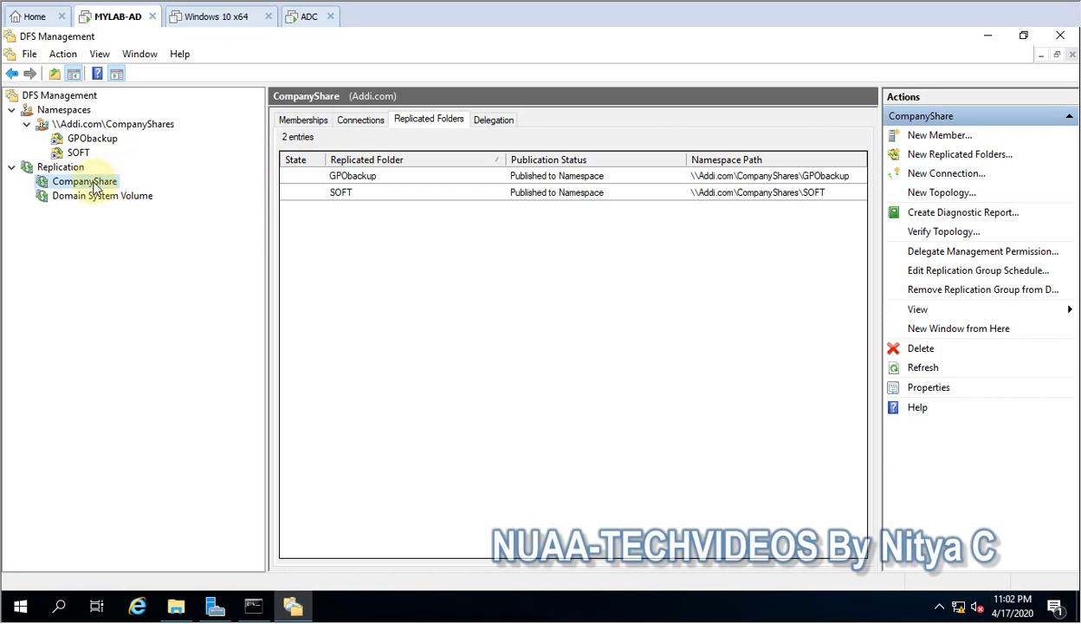
left_click(82, 139)
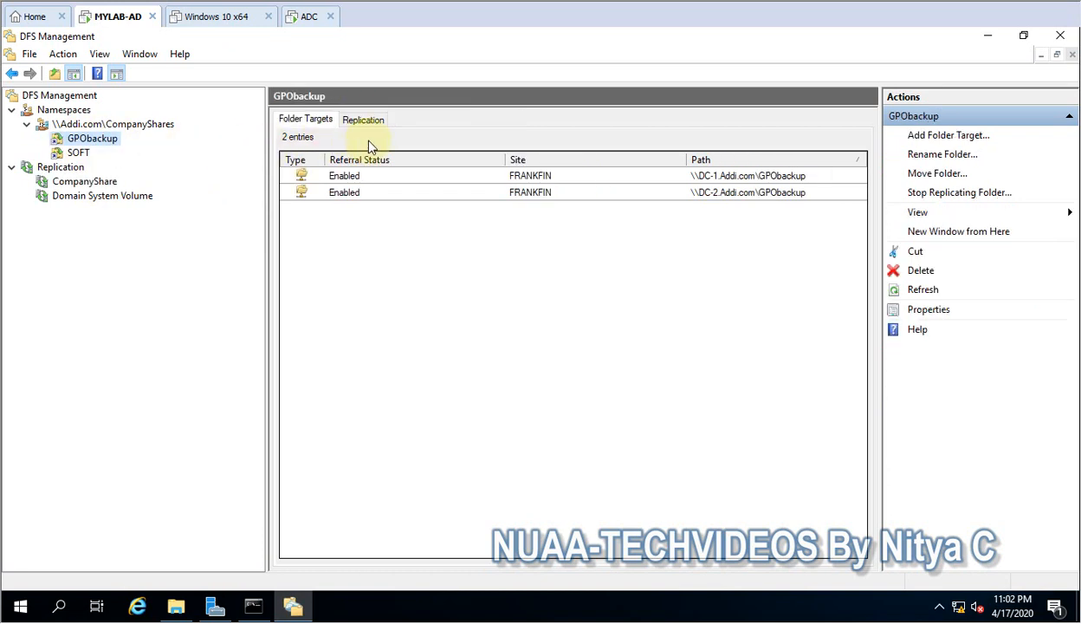
left_click(357, 119)
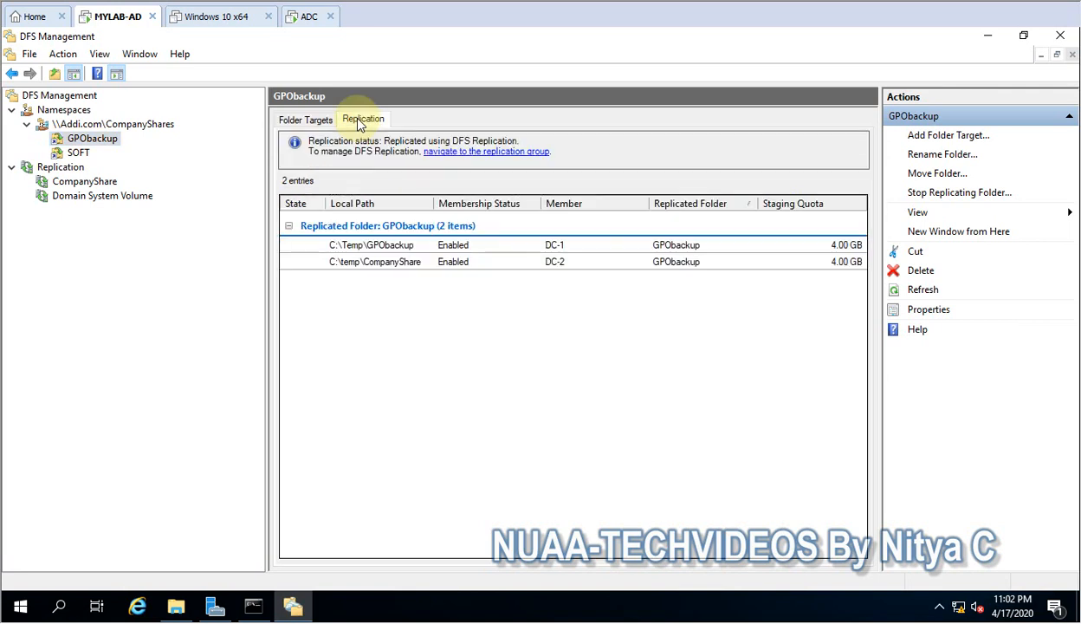
right_click(401, 248)
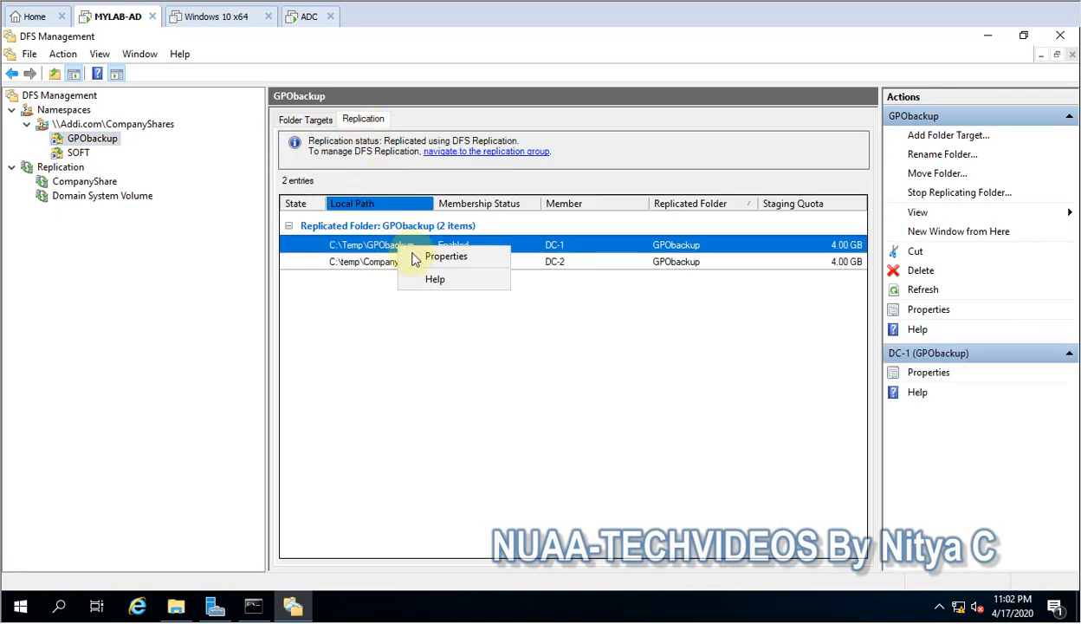
left_click(431, 257)
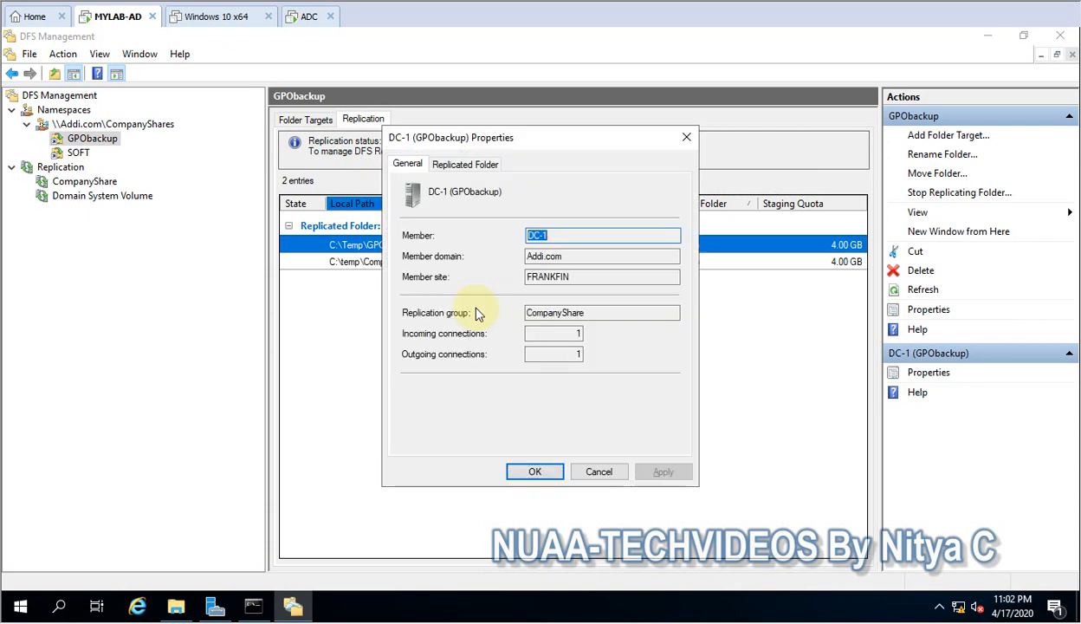
left_click(463, 165)
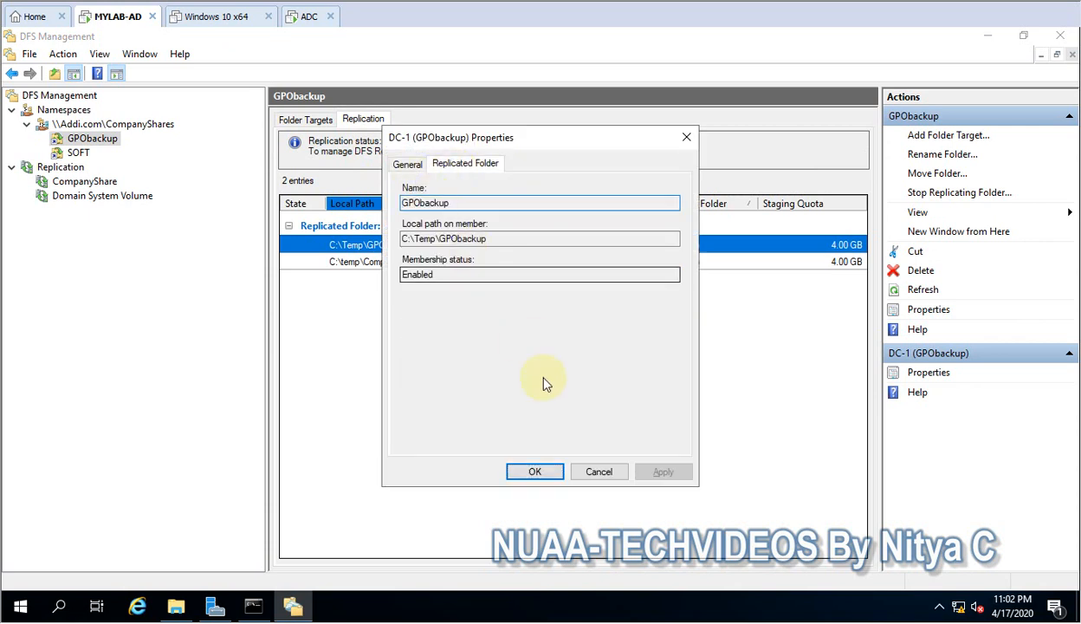
left_click(594, 471)
Open GPObackup's DC-1 and DC-2 folder targets in File Explorer one after the other to compare their contents, closing each window
left_click(310, 121)
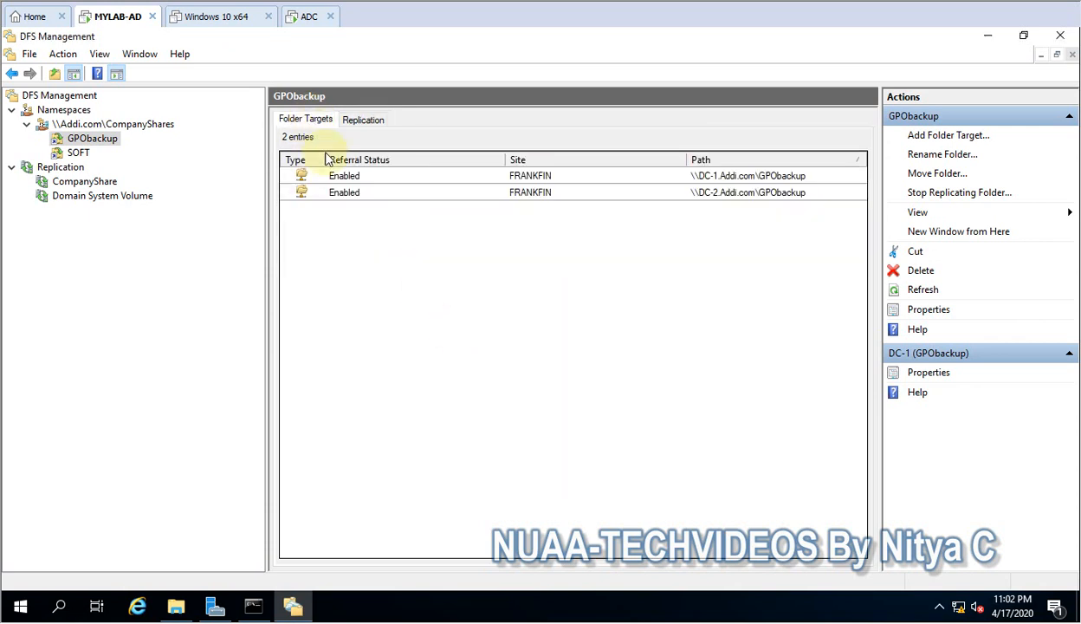
left_click(350, 173)
right_click(355, 176)
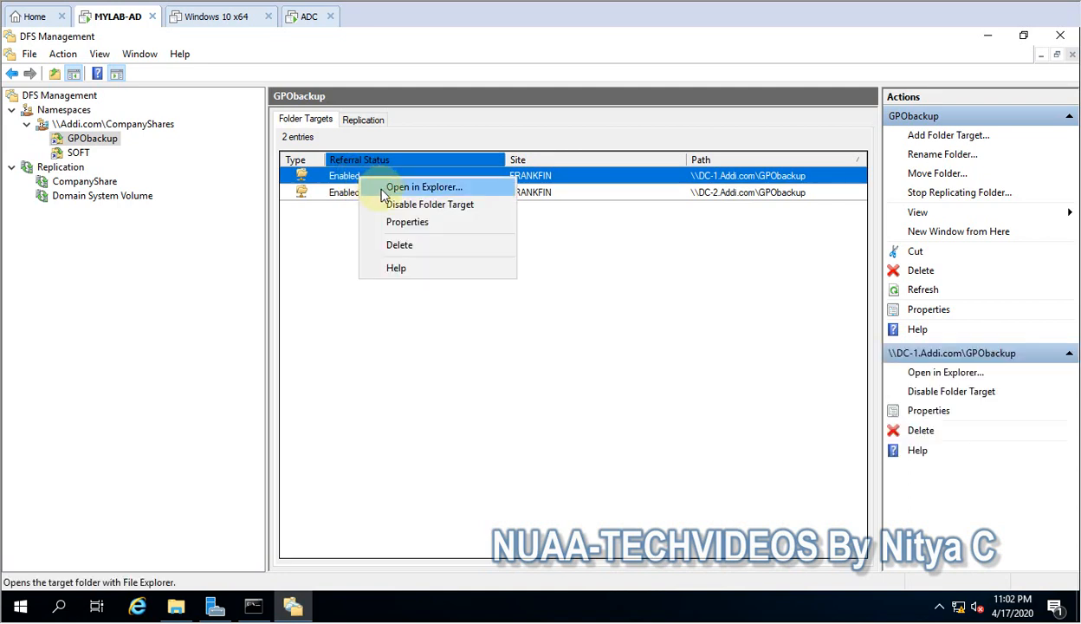
left_click(382, 188)
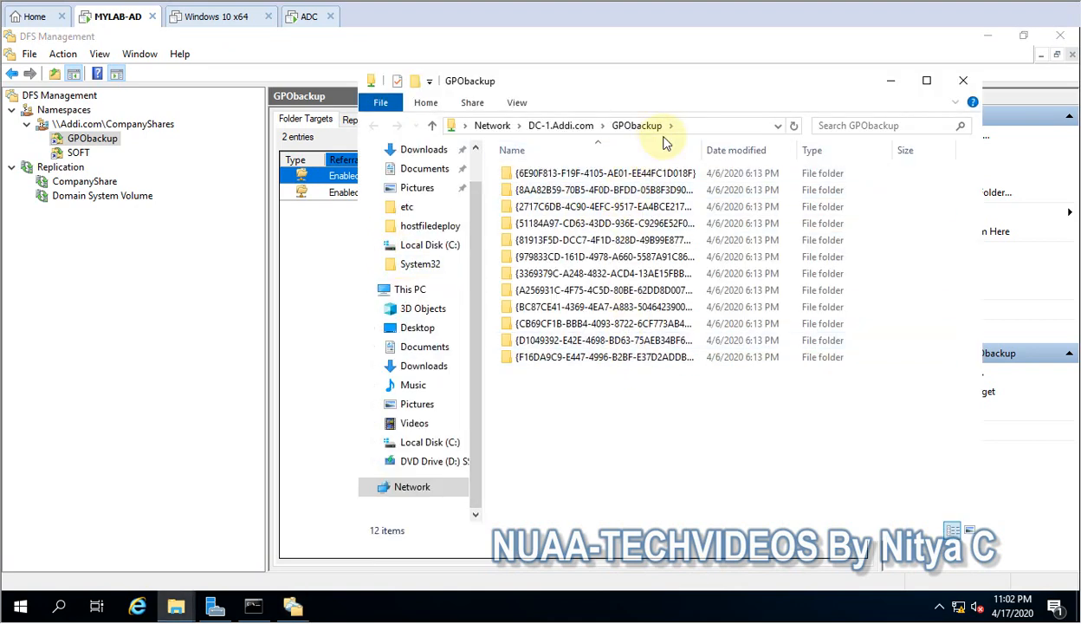
left_click(963, 80)
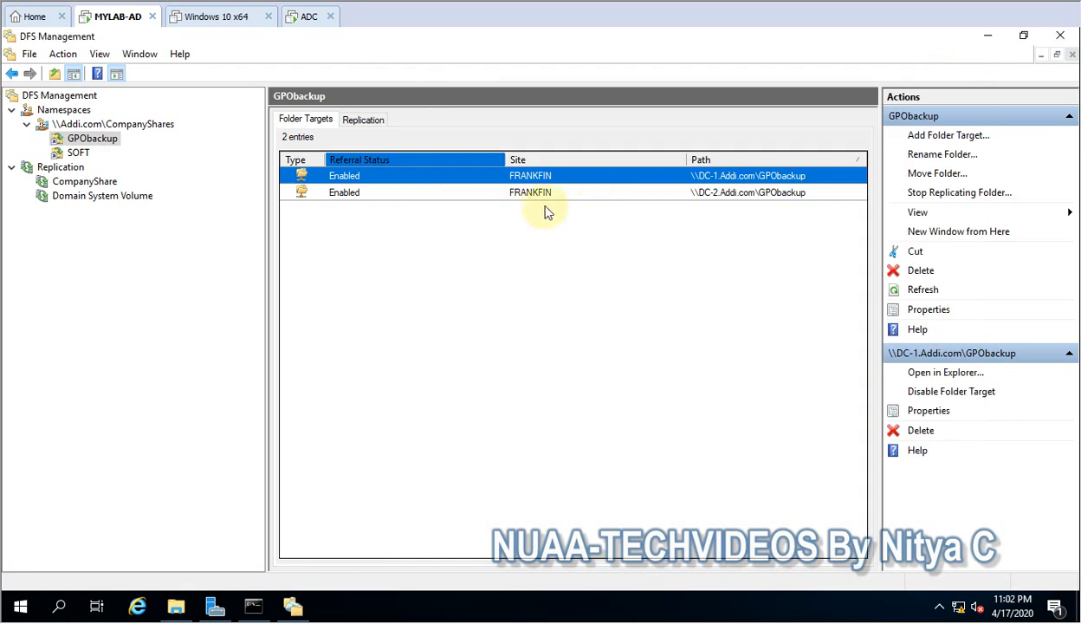
left_click(540, 196)
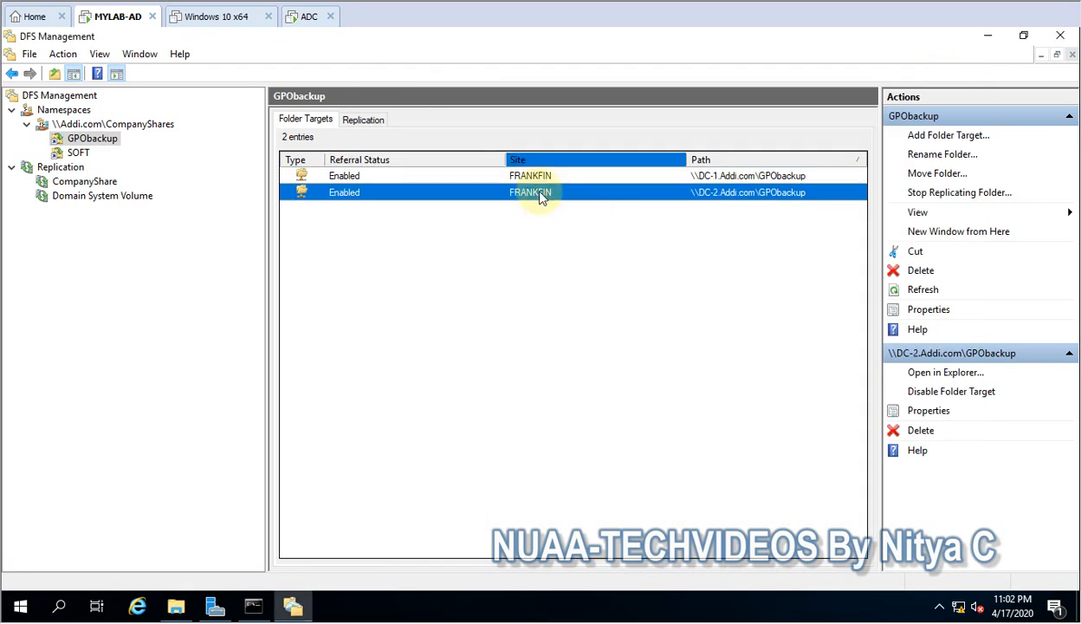
right_click(541, 195)
left_click(564, 205)
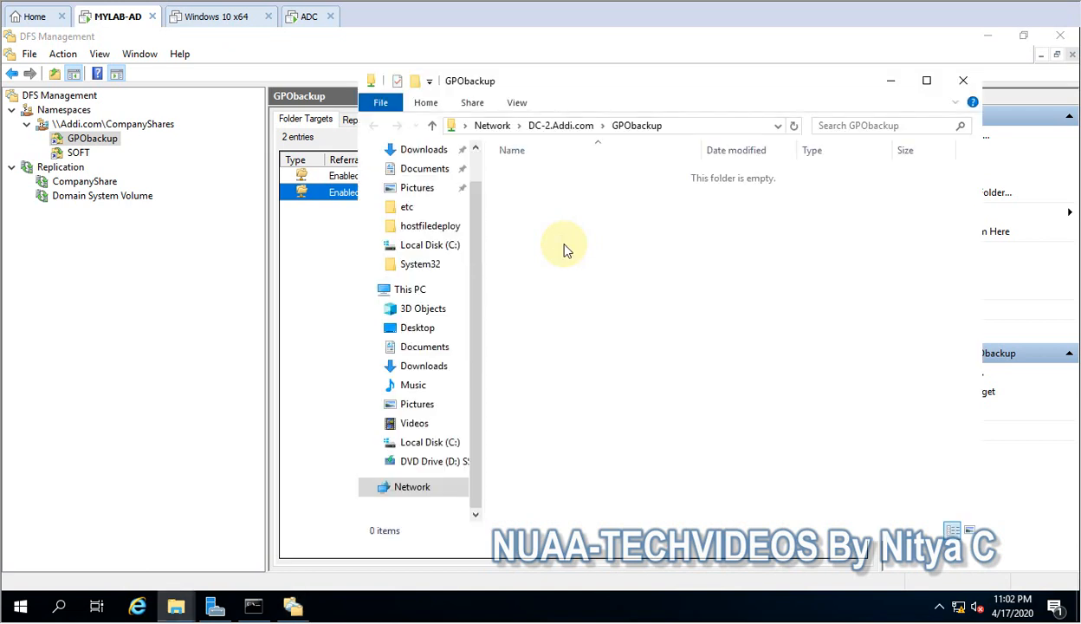
left_click(967, 87)
Open the SOFT folder's DC-1 and DC-2 targets in File Explorer to compare their contents, closing each window
left_click(78, 153)
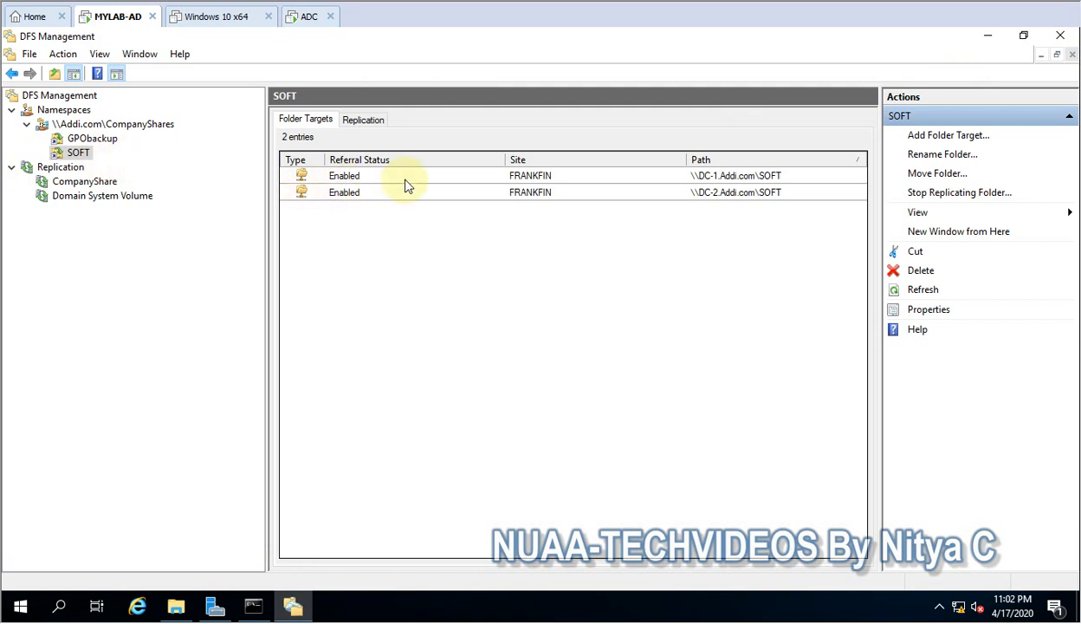
left_click(405, 178)
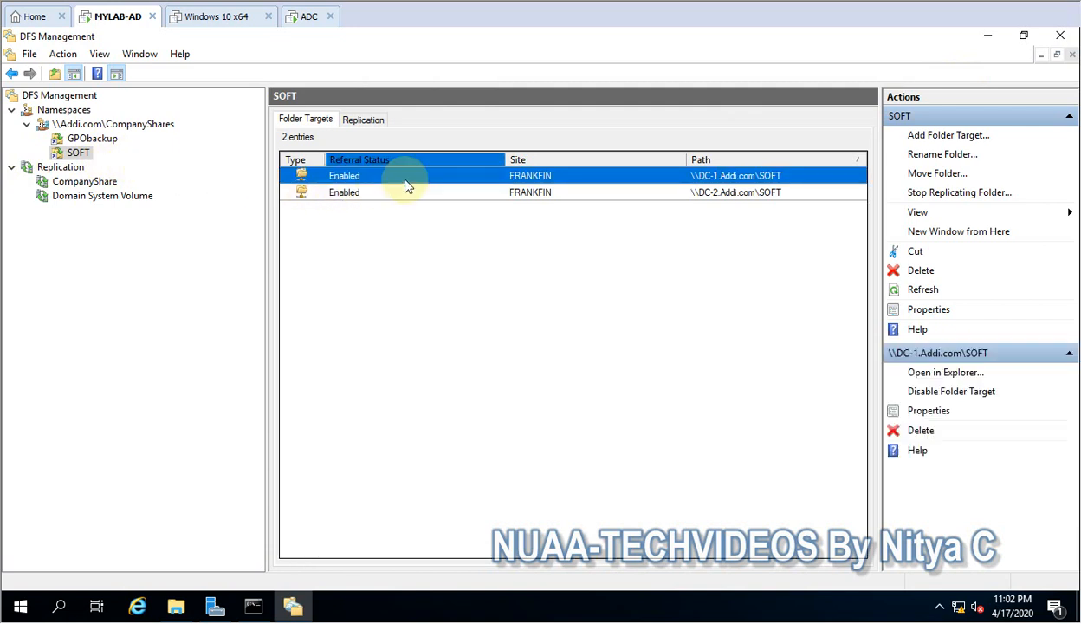
right_click(407, 186)
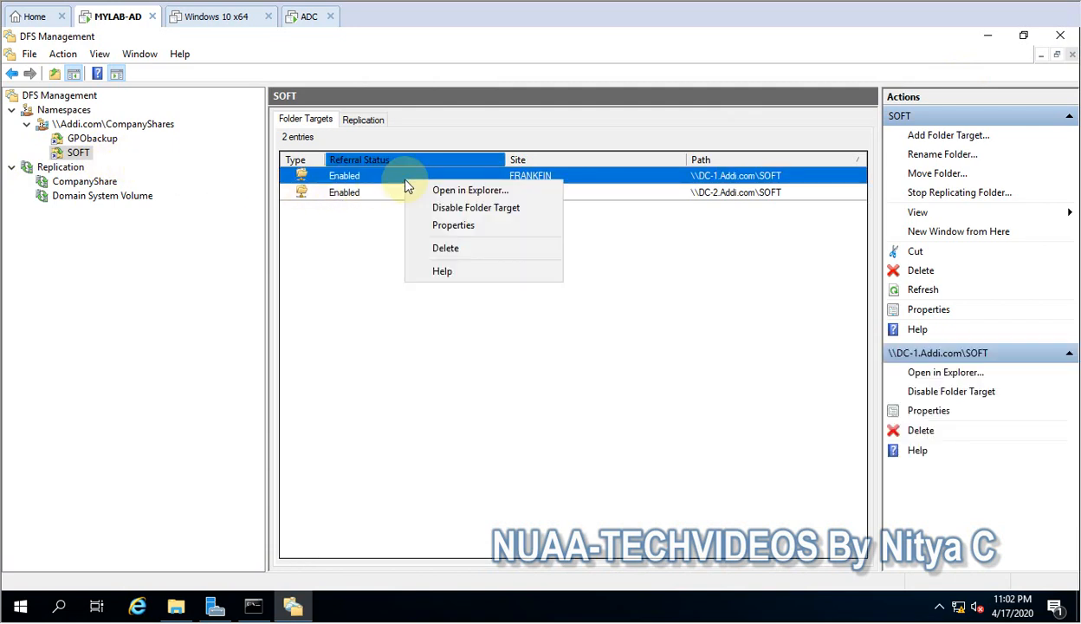
left_click(418, 188)
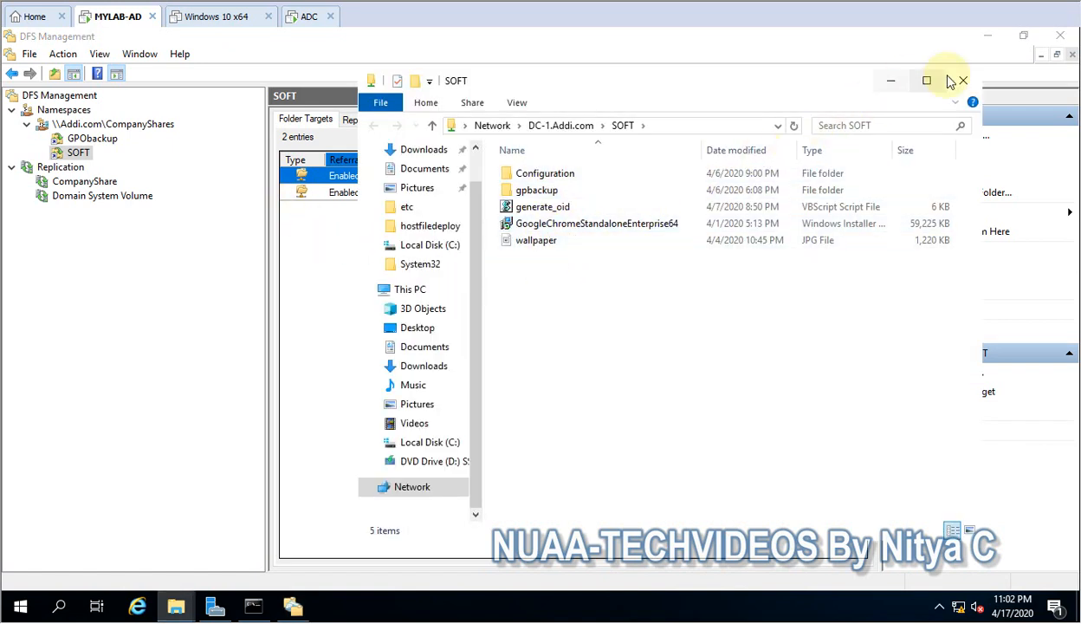
left_click(963, 81)
left_click(490, 195)
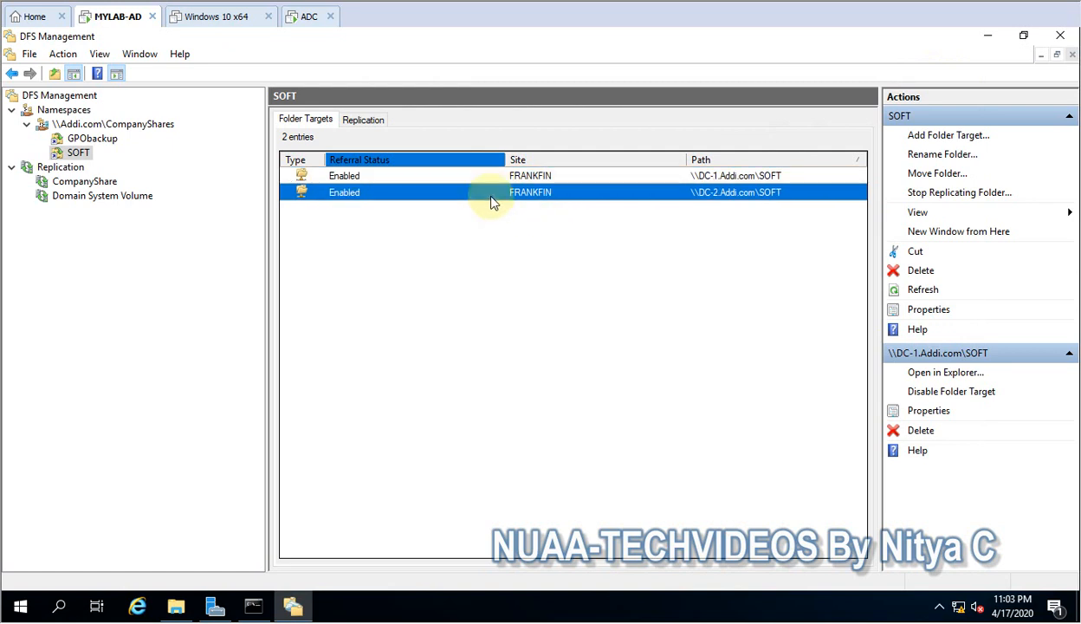
right_click(492, 197)
left_click(538, 207)
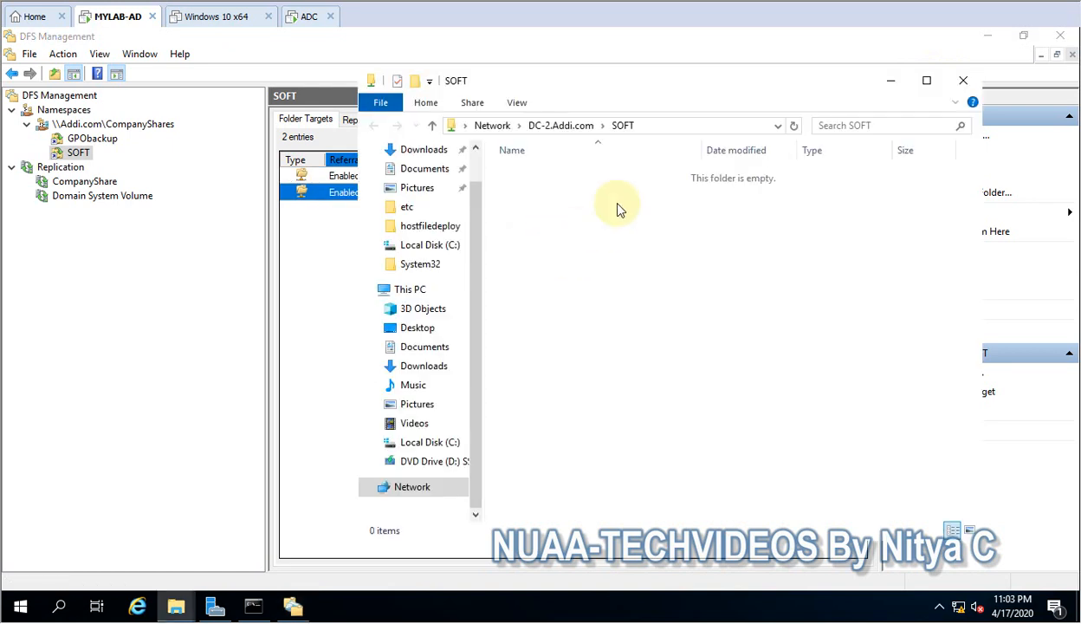
left_click(963, 80)
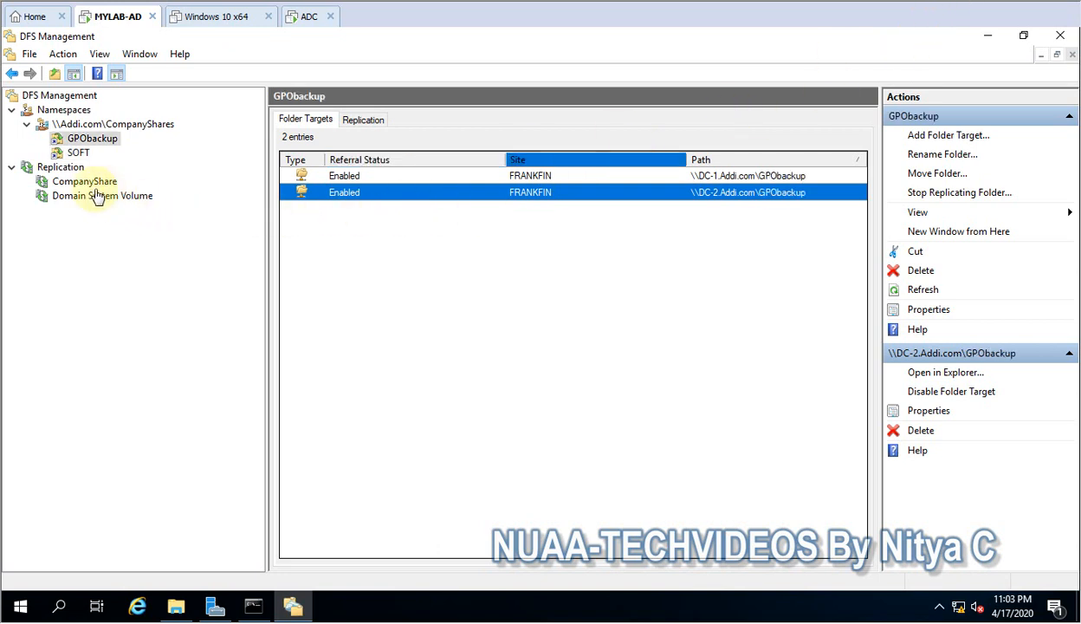
Start adding new replicated folders to the CompanyShare replication group with DC-2 as the primary member
left_click(74, 190)
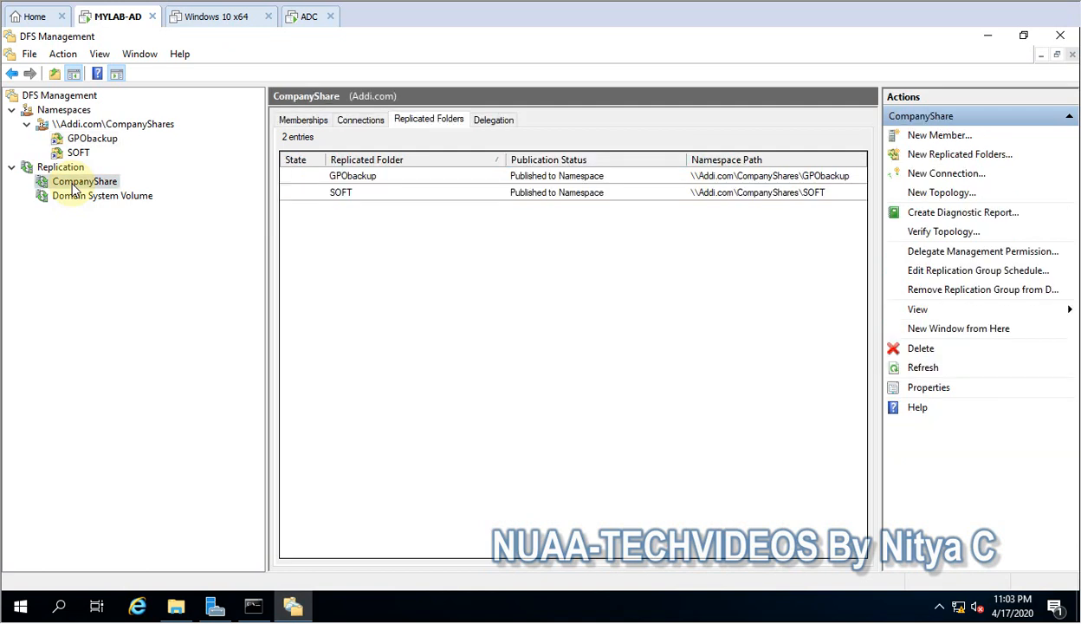
right_click(74, 190)
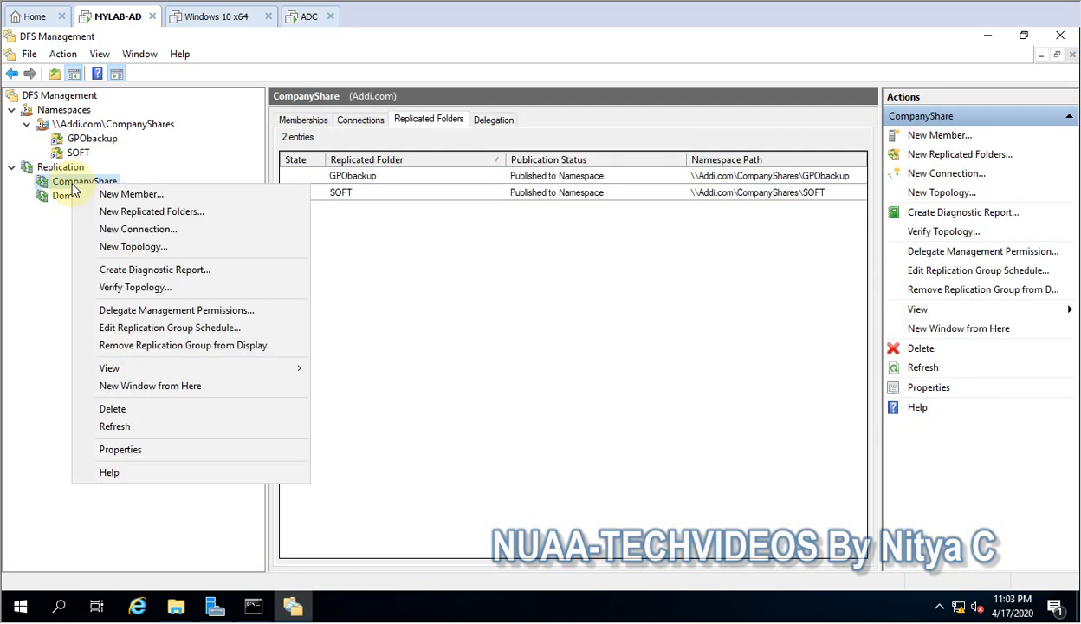
left_click(135, 211)
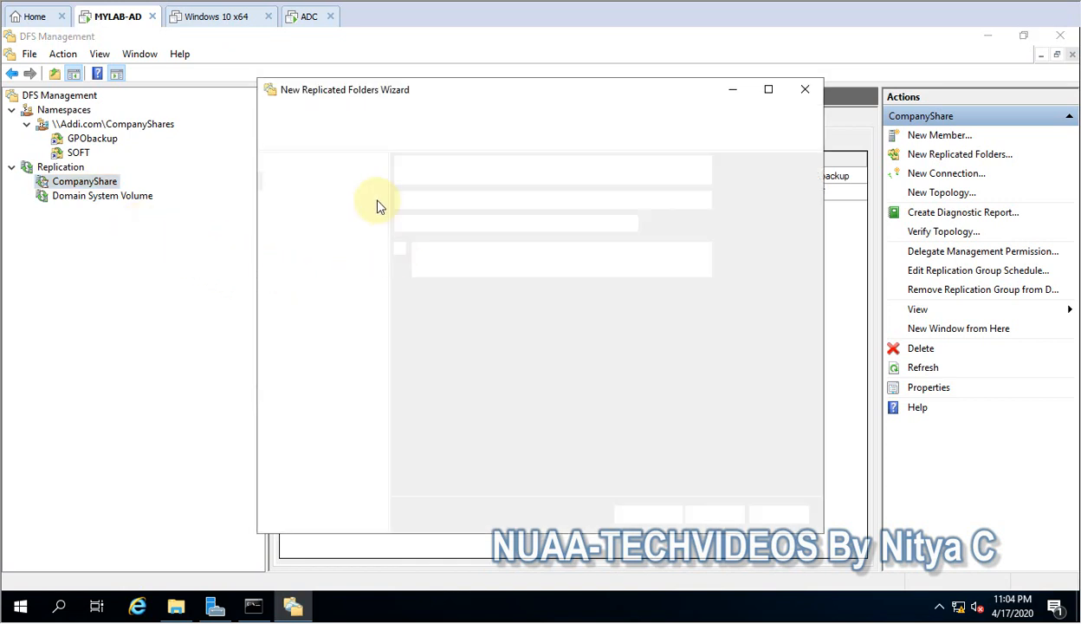
left_click(518, 223)
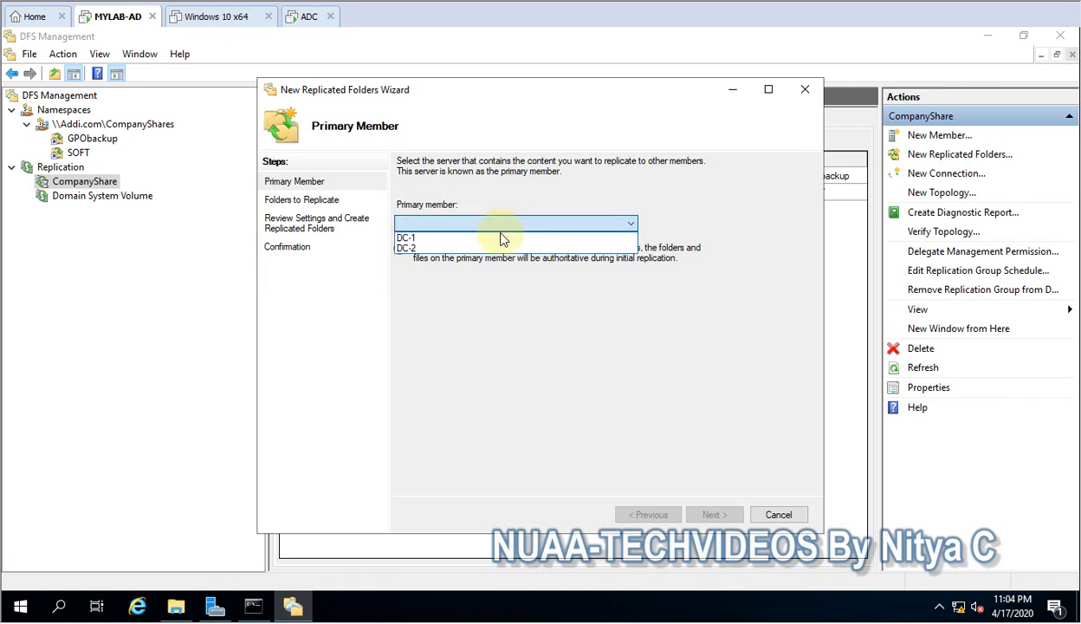
left_click(455, 245)
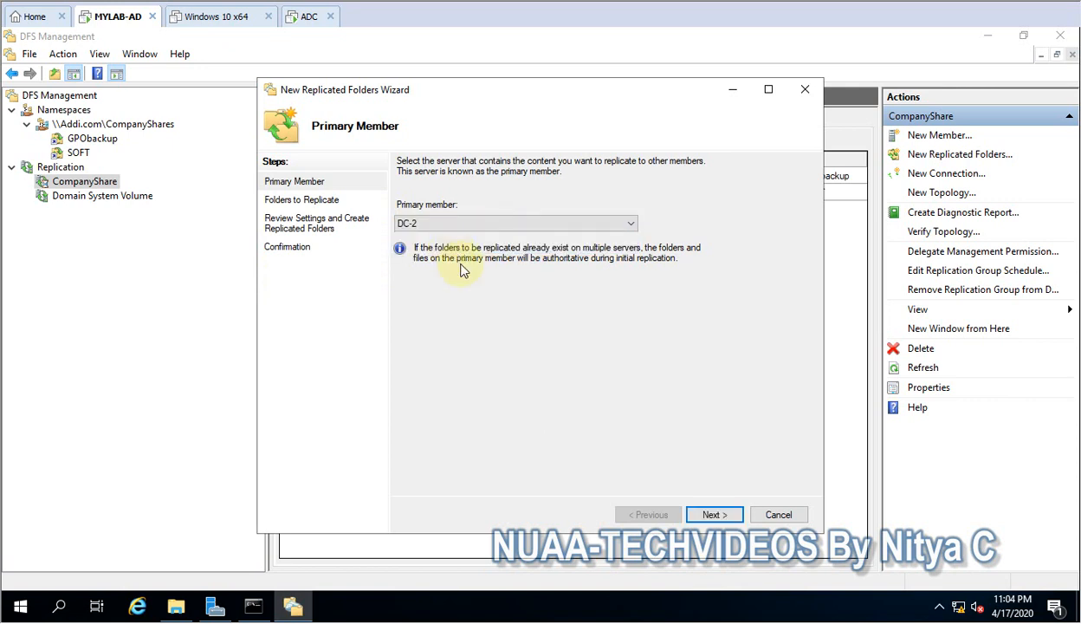
left_click(716, 516)
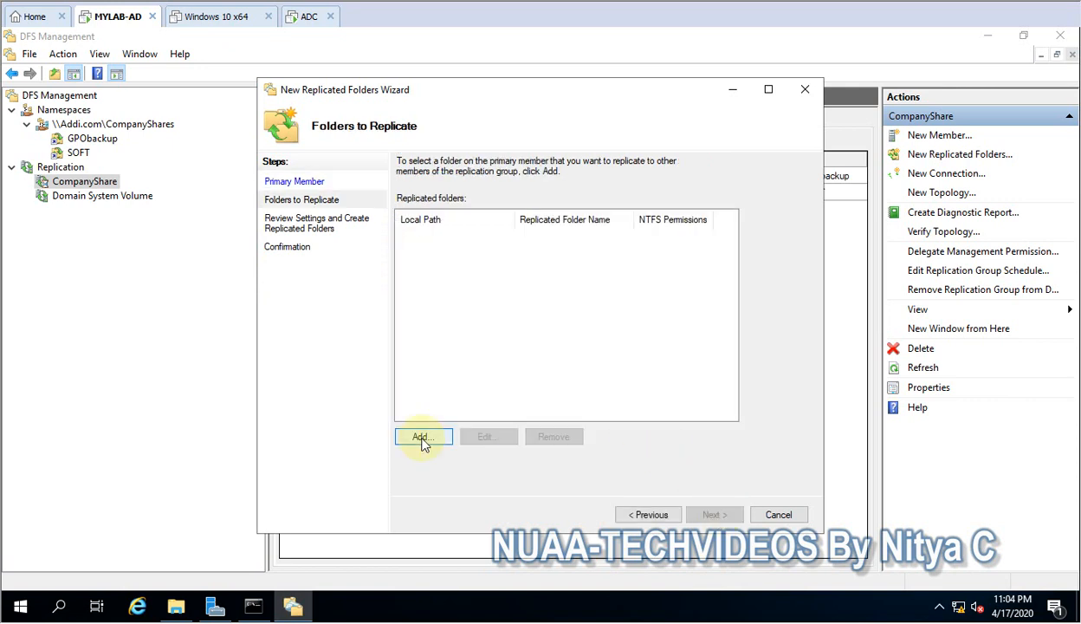
Add C:\temp\share on DC-2 as a folder to replicate, using the name based on its path and existing permissions
left_click(422, 437)
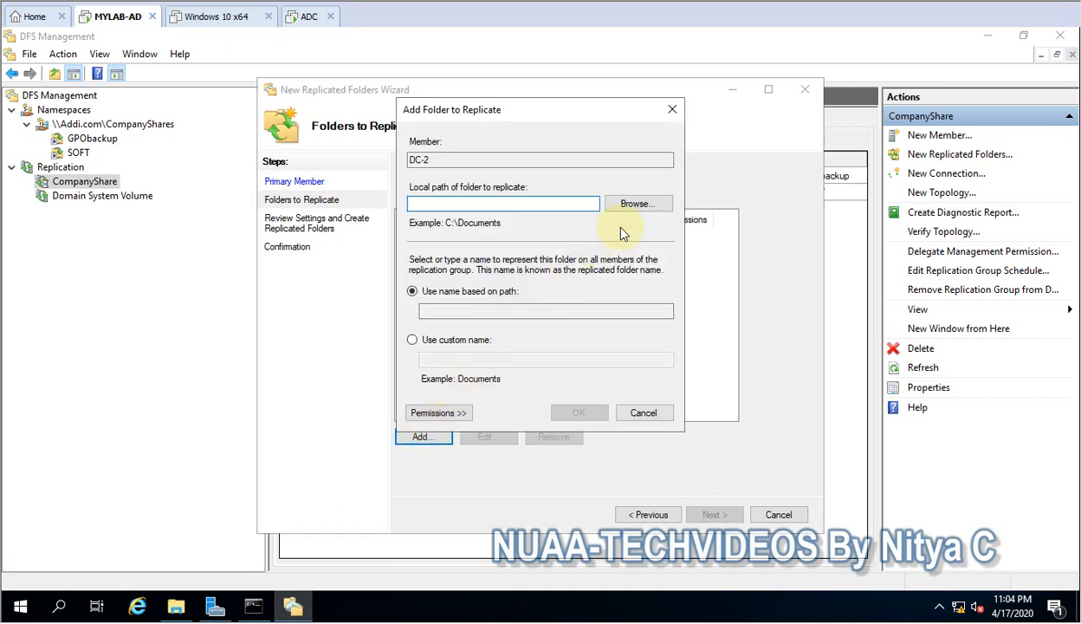
left_click(635, 203)
scroll(488, 355, "down", 1)
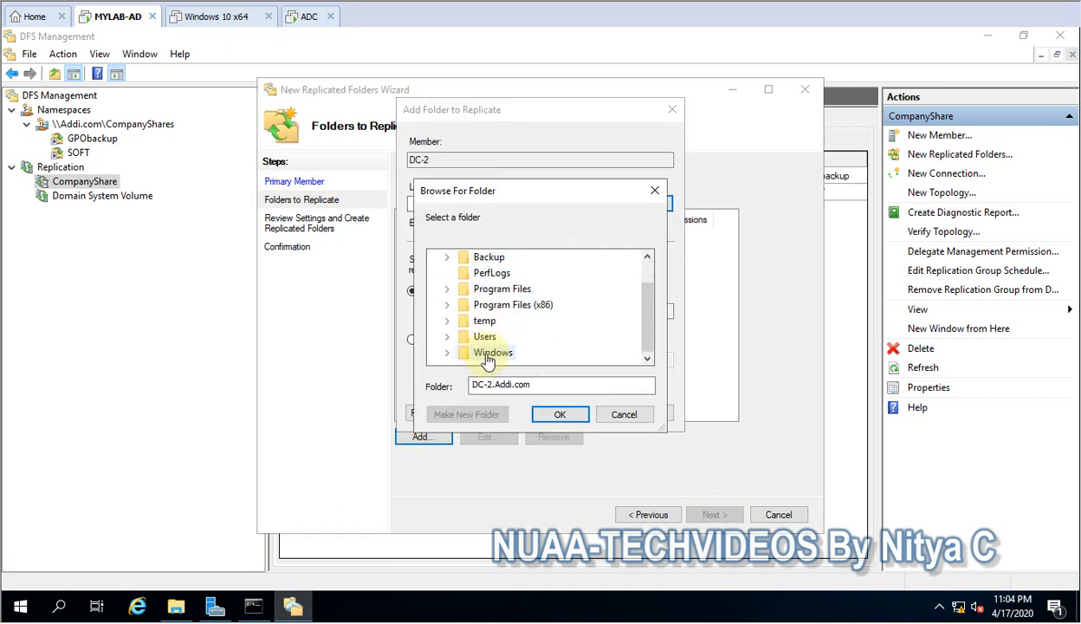
left_click(446, 319)
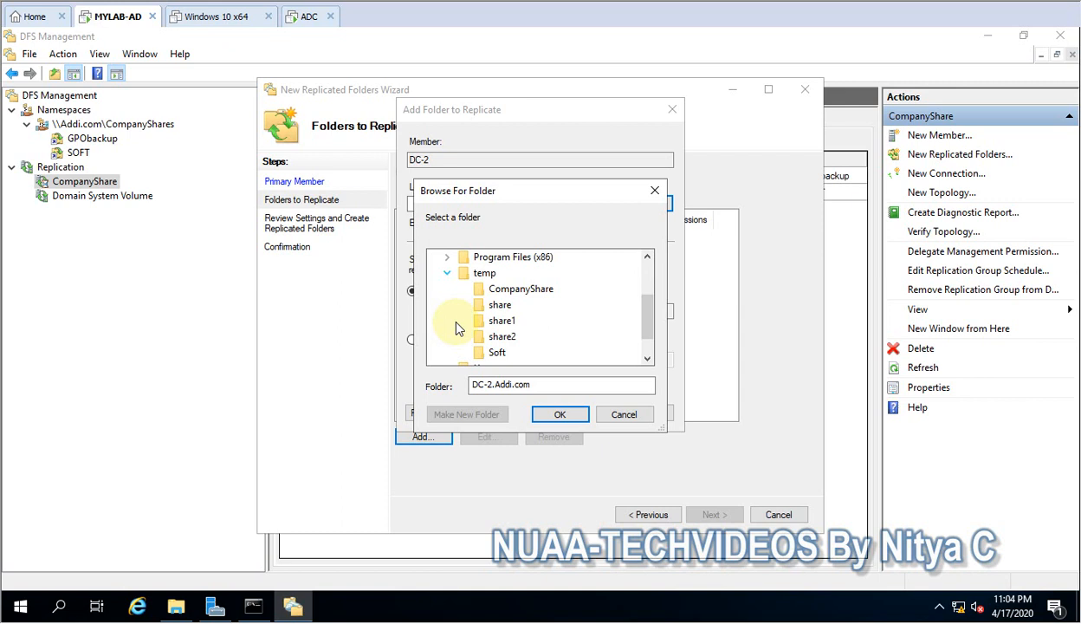
left_click(507, 306)
left_click(559, 414)
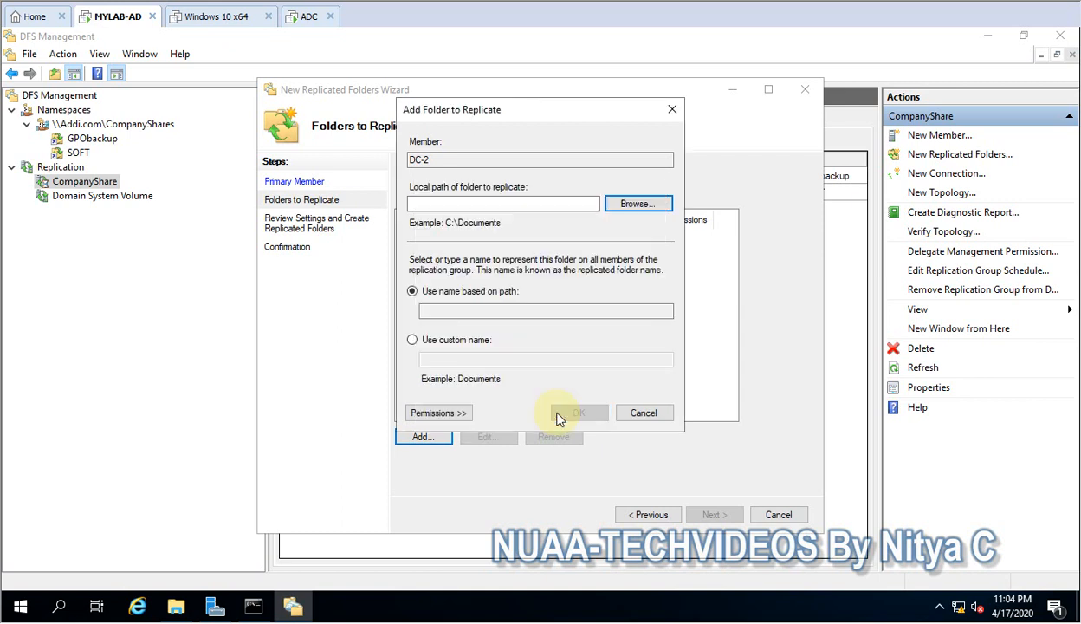
left_click(437, 340)
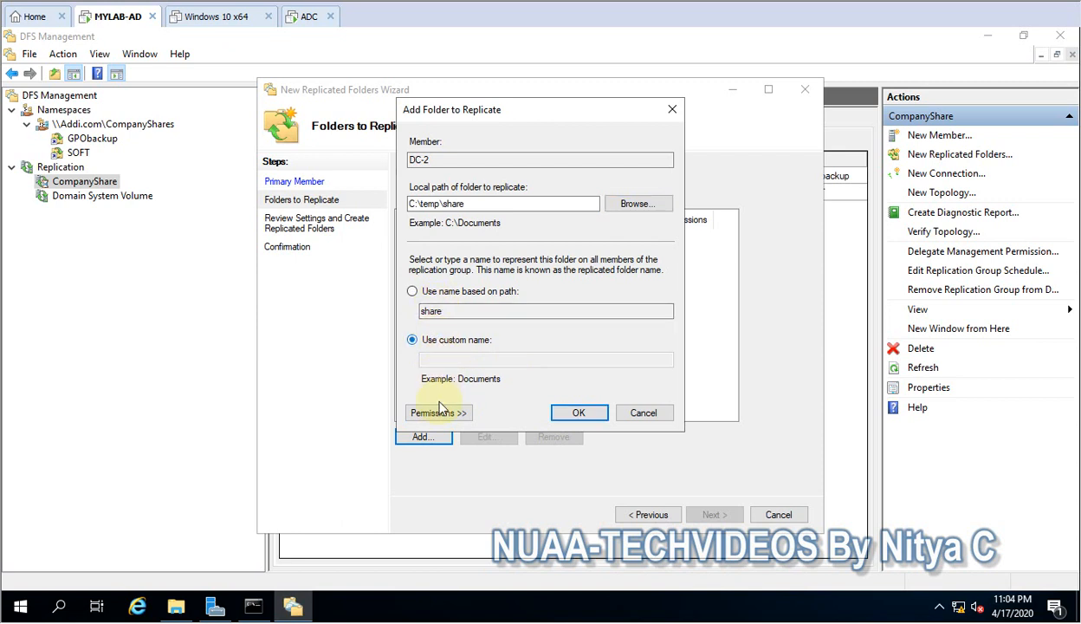
left_click(438, 413)
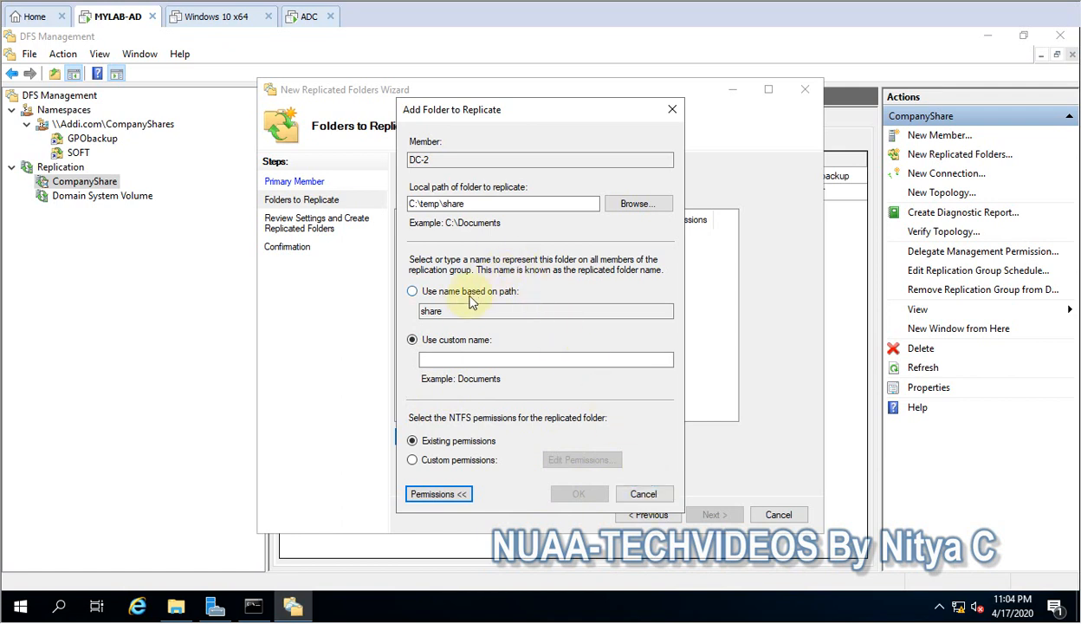
left_click(433, 291)
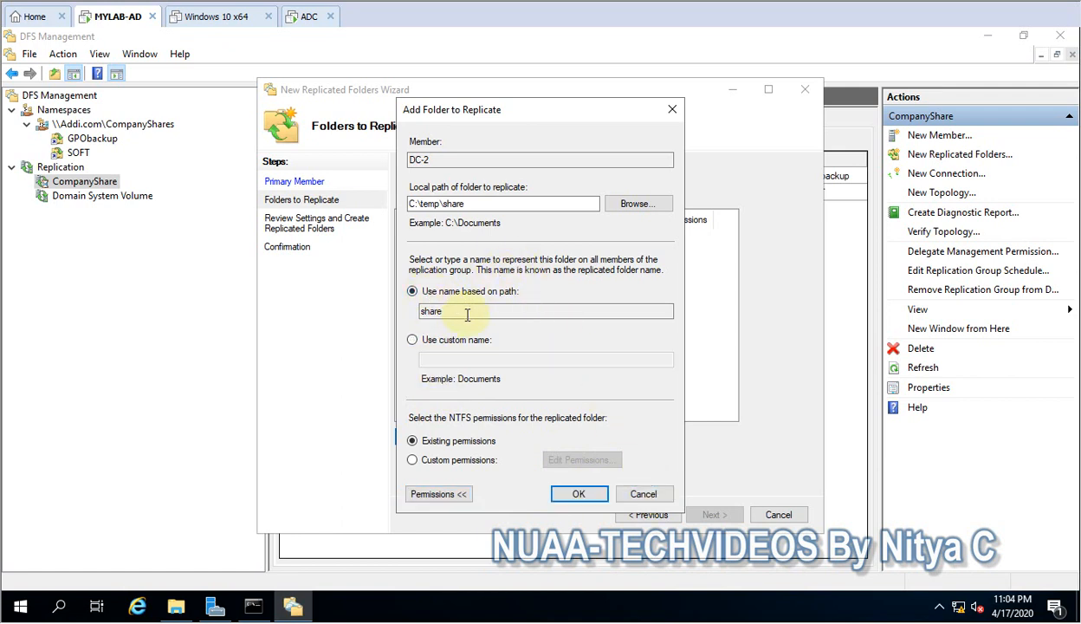
left_click(578, 496)
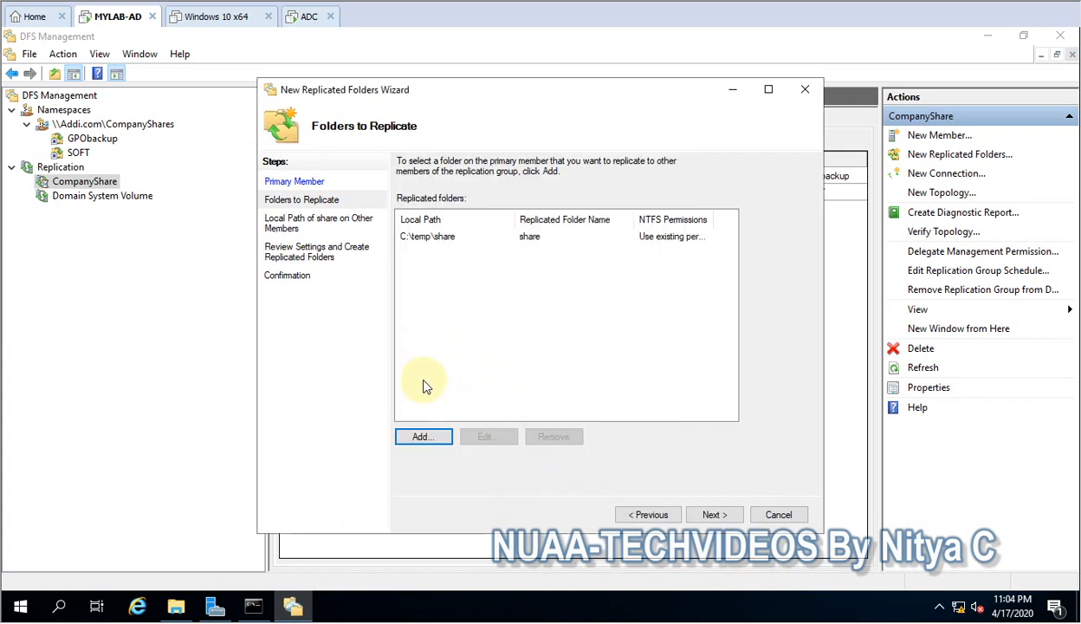
Add C:\temp\share1 on DC-2 as another folder to replicate, keeping the name based on its path
left_click(423, 436)
left_click(635, 205)
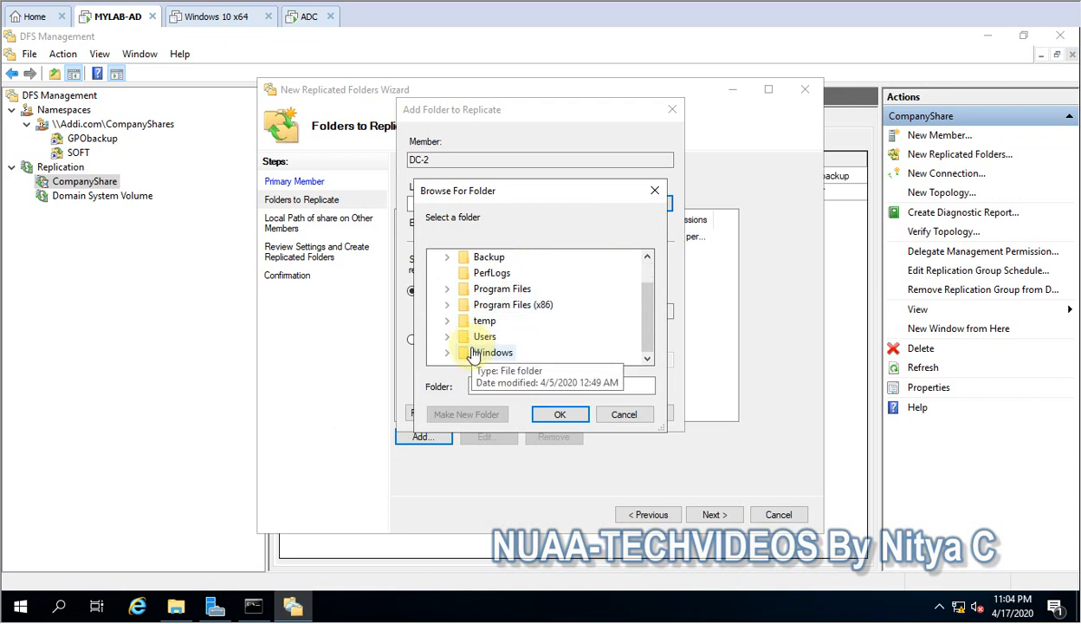
left_click(447, 320)
left_click(501, 320)
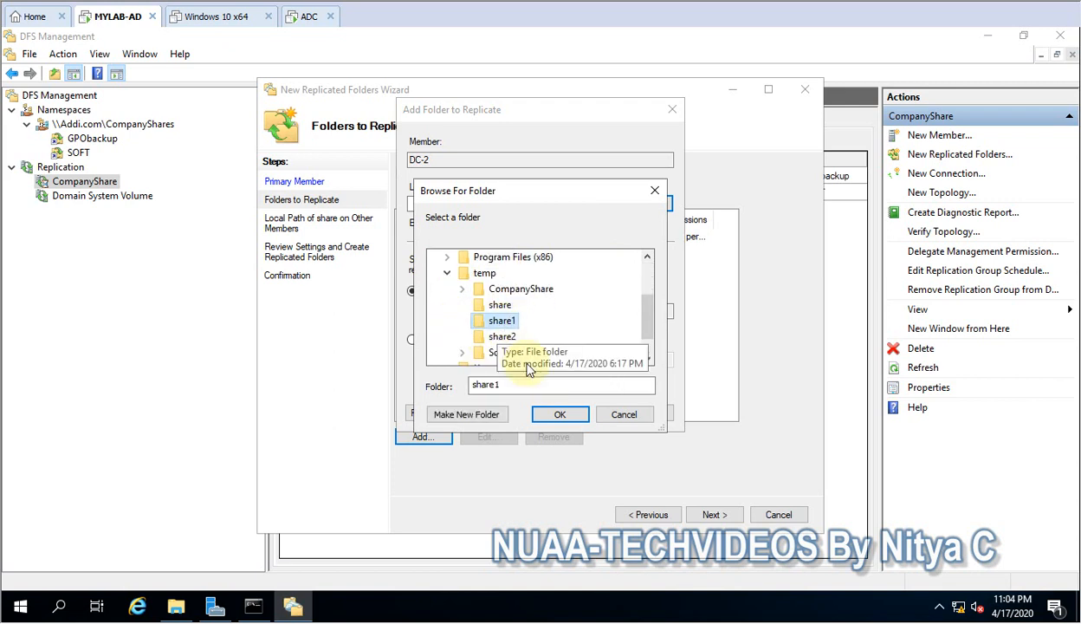
left_click(560, 414)
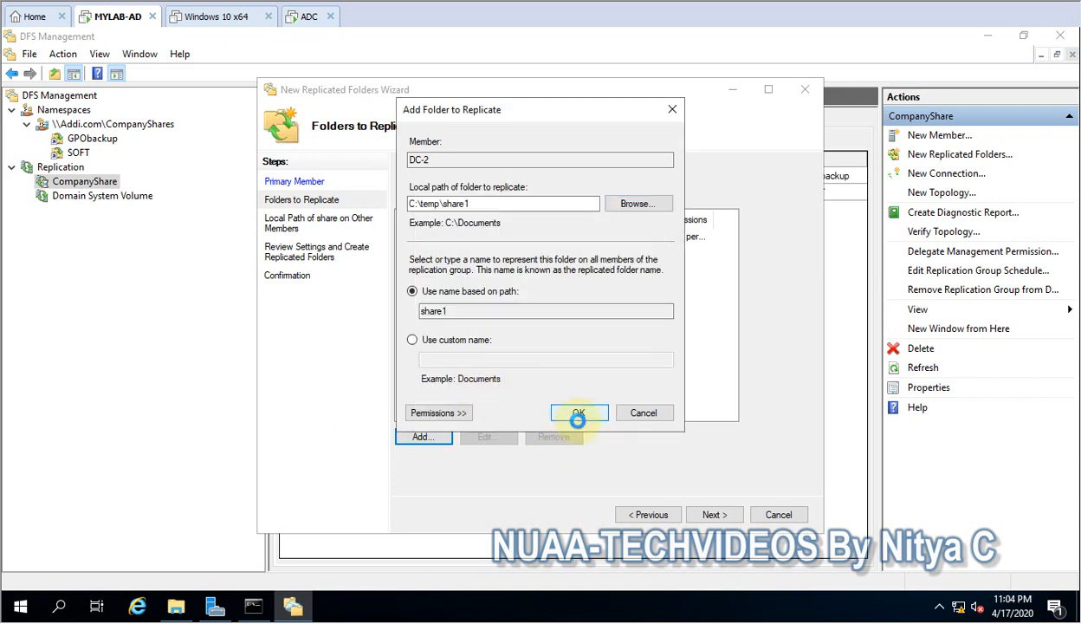
key("Return")
Add C:\temp\share2 on DC-2 as a folder to replicate under its path-based name, and proceed to the local path settings for share
left_click(433, 438)
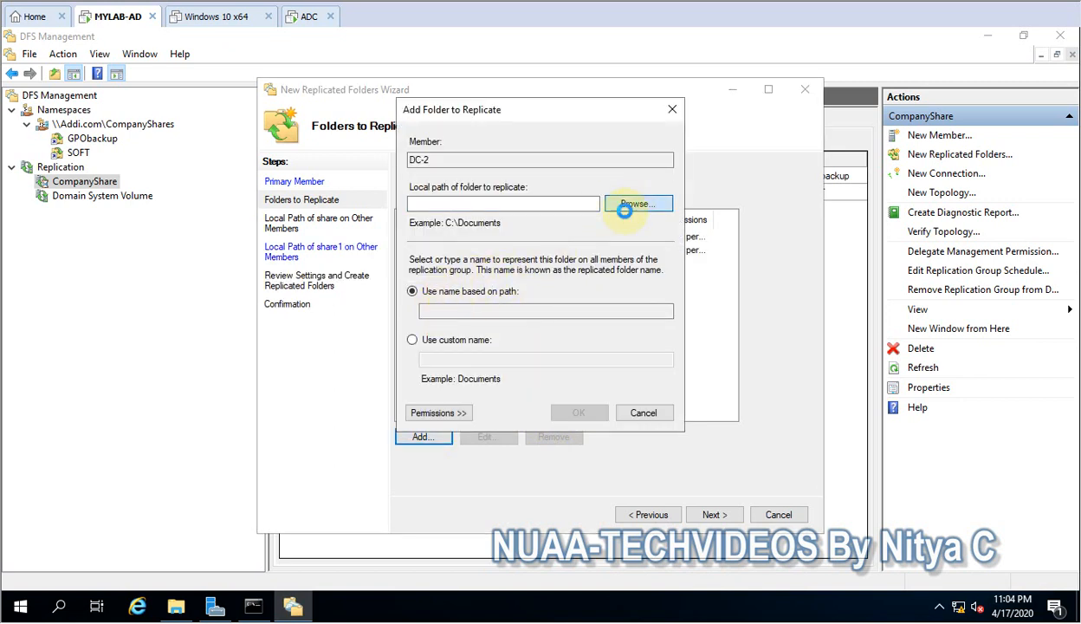
left_click(633, 205)
scroll(511, 362, "down", 1)
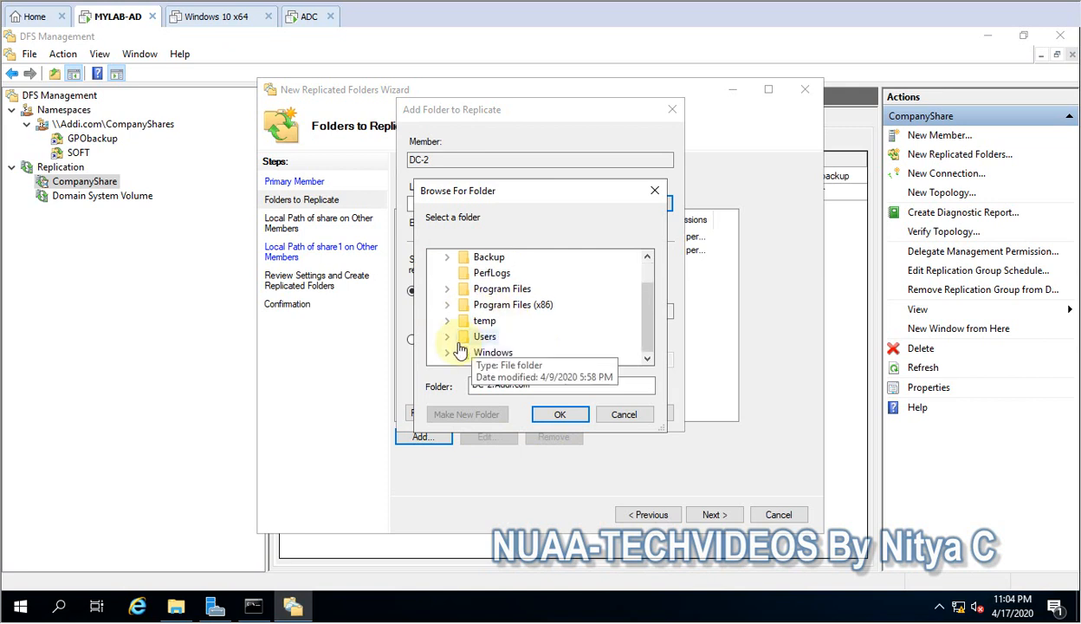
left_click(447, 352)
scroll(472, 316, "up", 3)
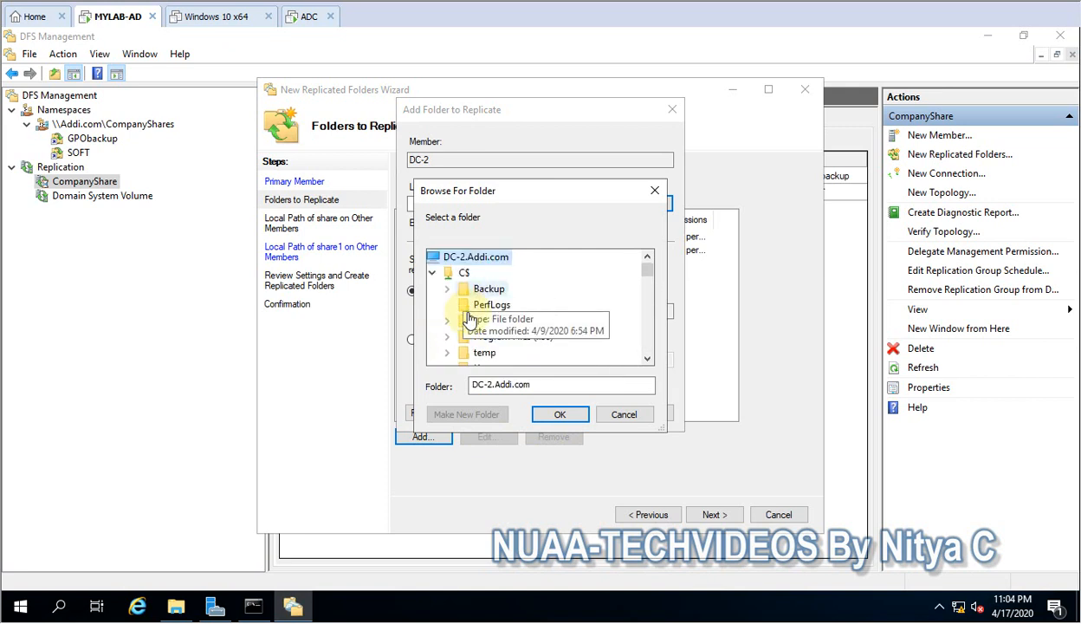
left_click(449, 353)
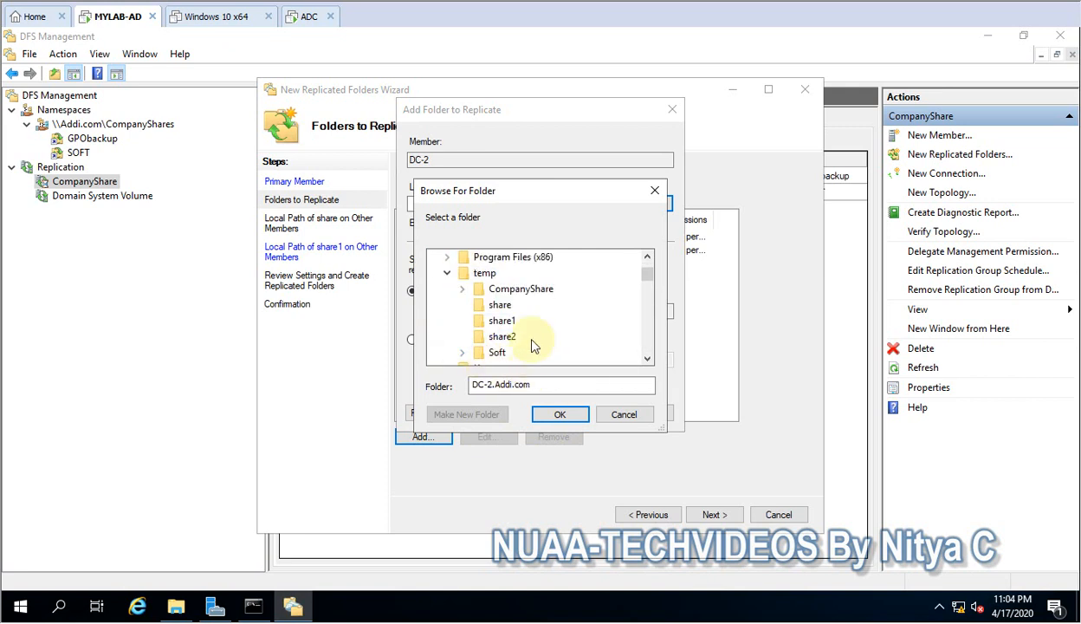
left_click(512, 339)
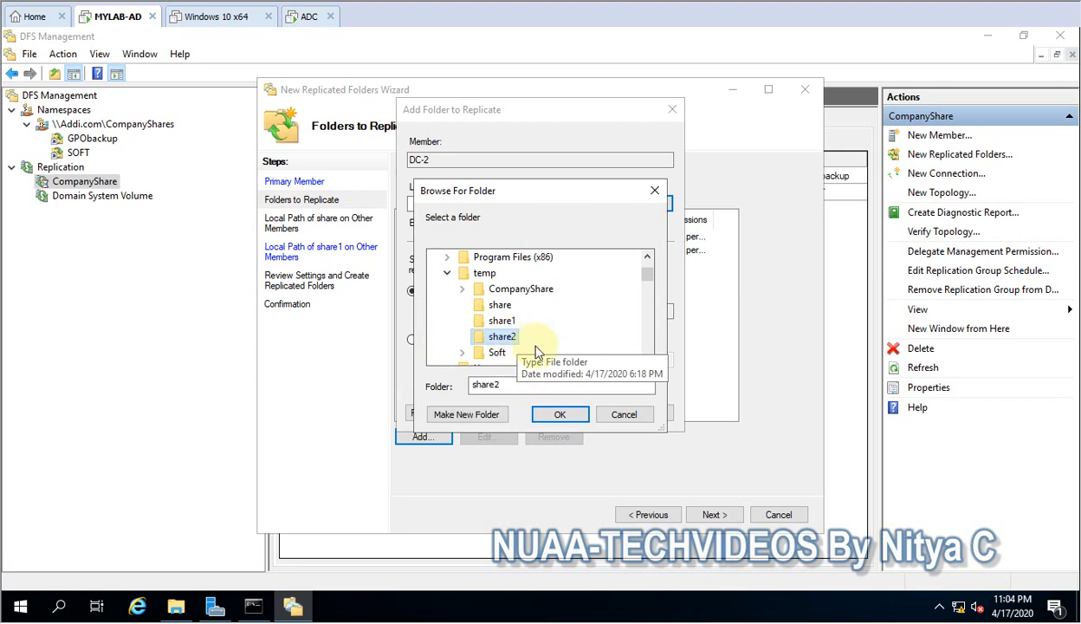
left_click(572, 414)
left_click(585, 414)
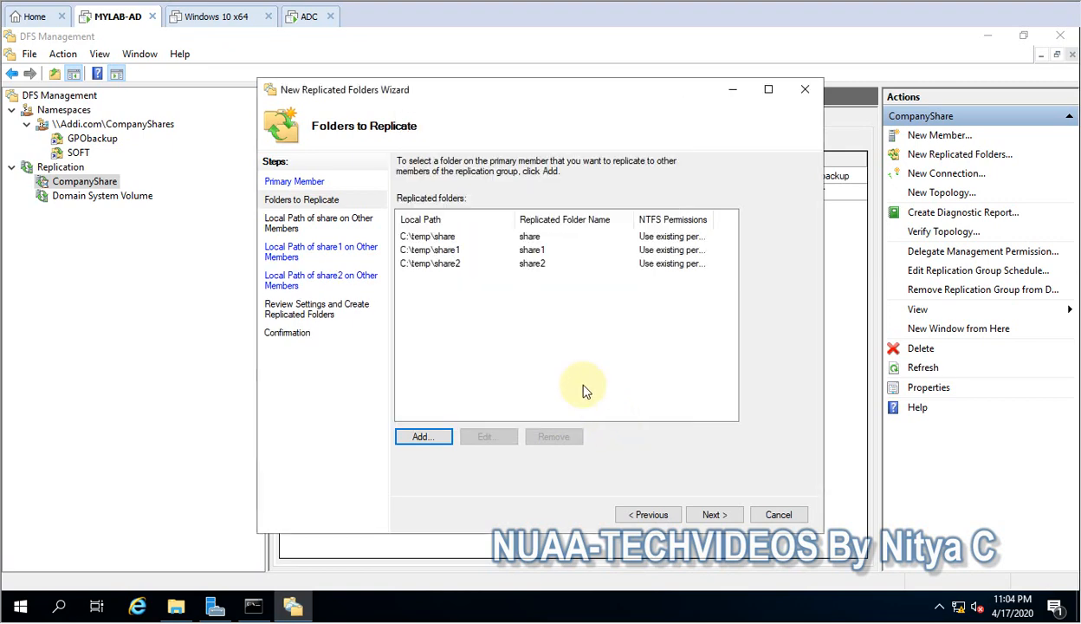
left_click(708, 514)
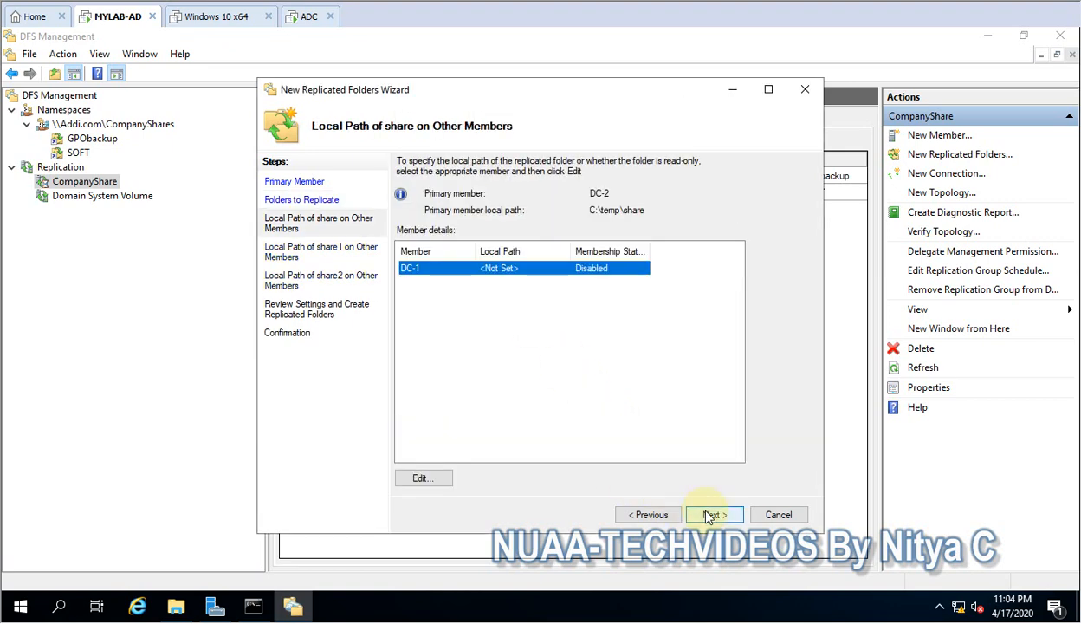
left_click(436, 476)
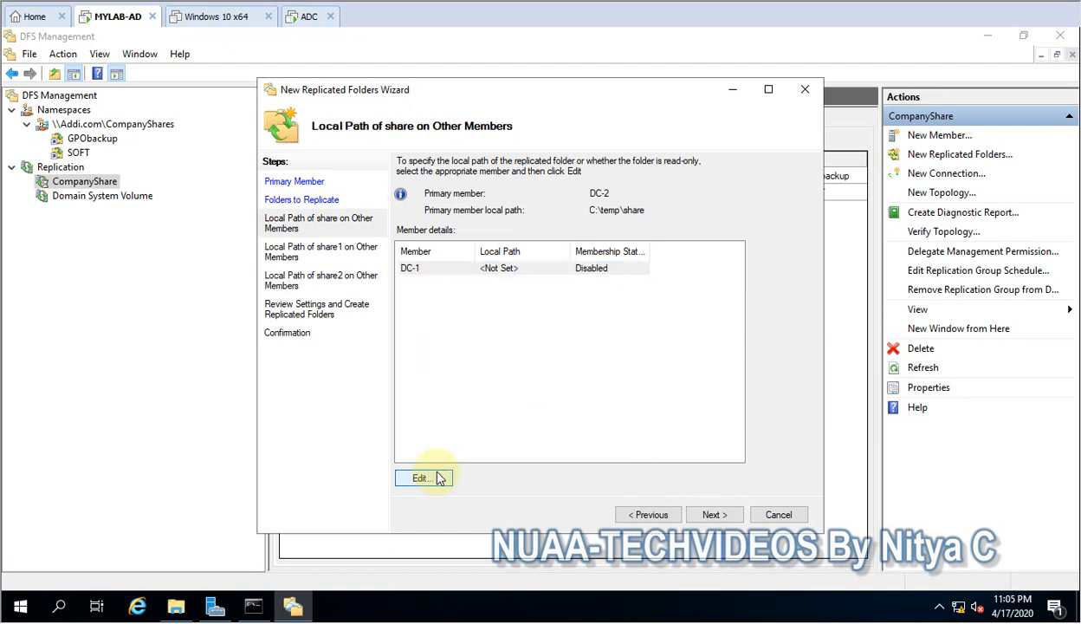
left_click(427, 305)
left_click(649, 361)
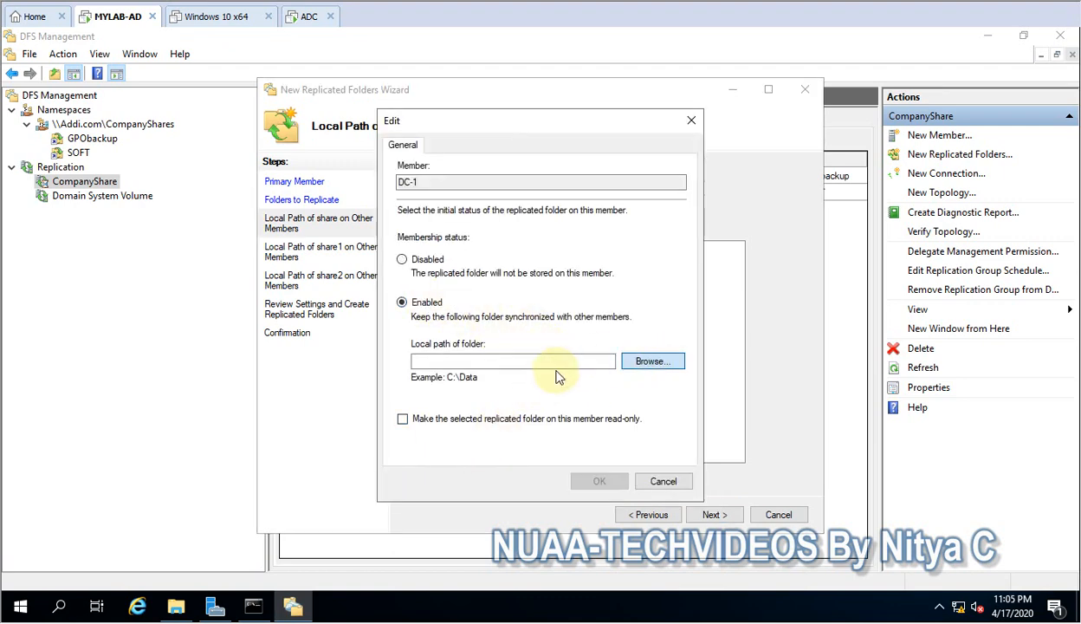
left_click_drag(501, 192, 620, 210)
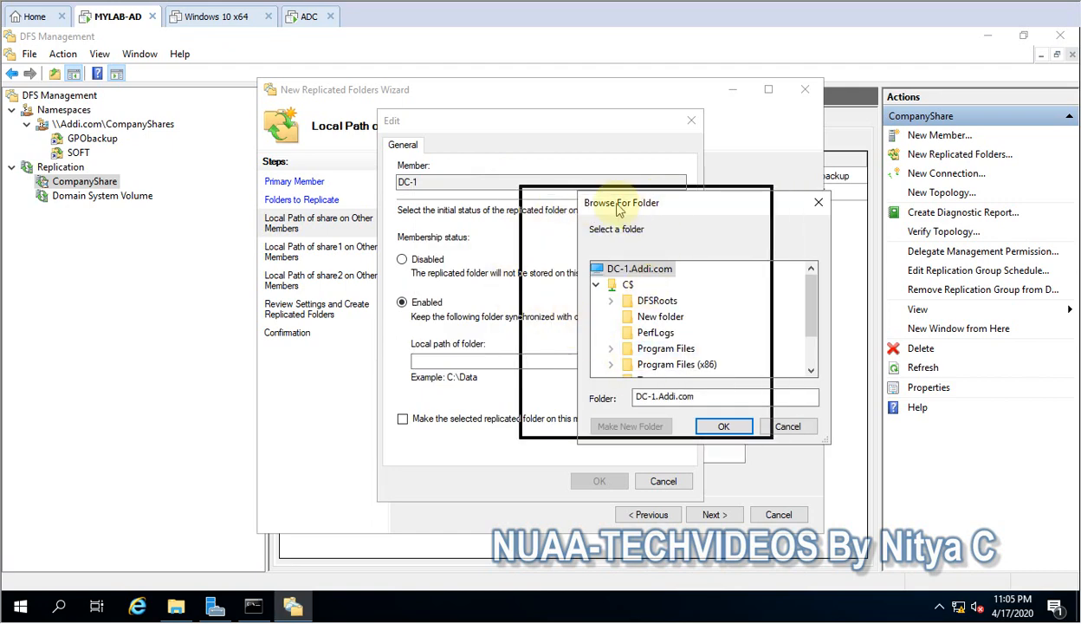
left_click(733, 420)
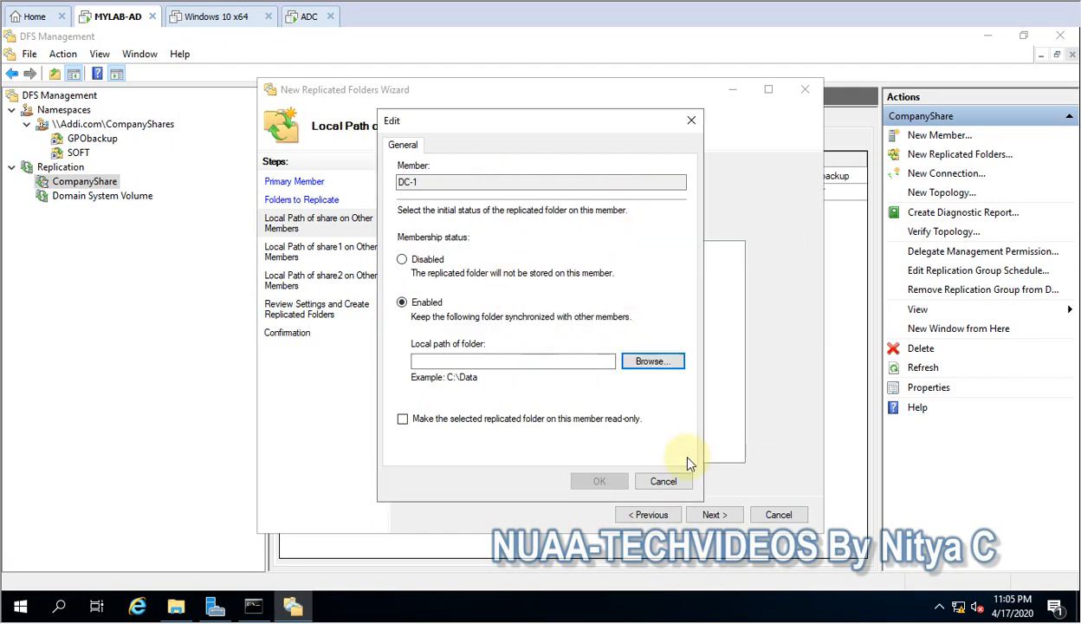
left_click(663, 481)
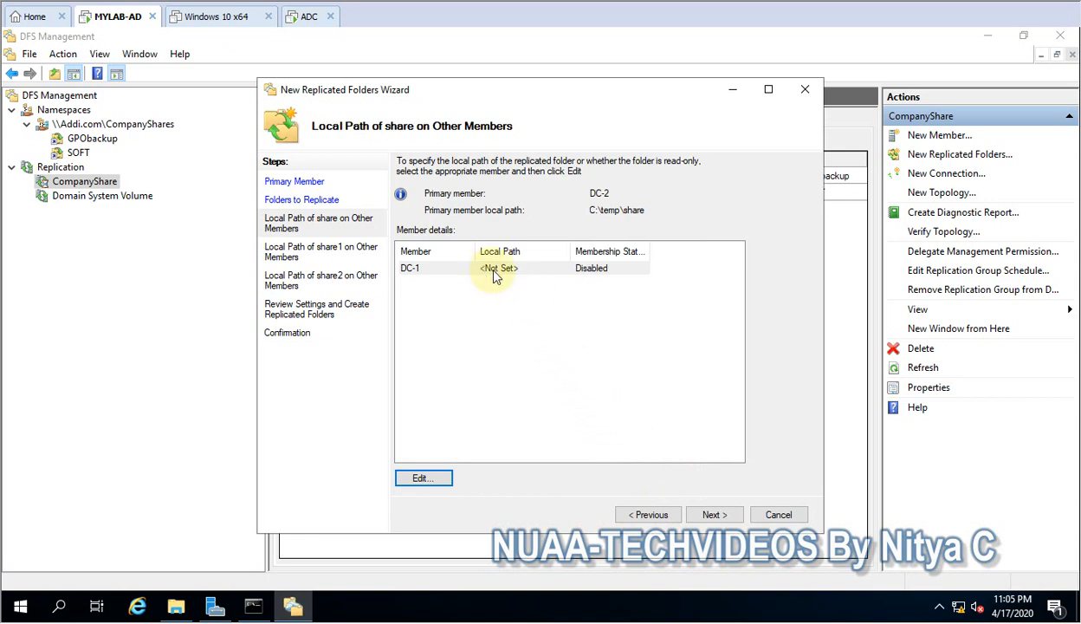
left_click_drag(645, 209, 589, 210)
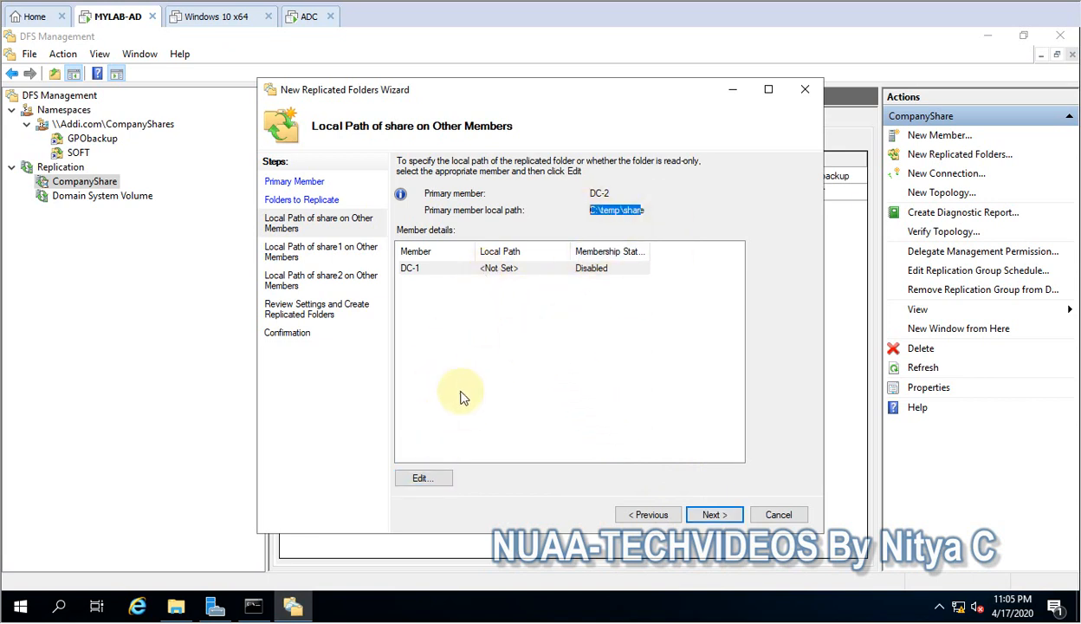
Enable DC-1's membership for share with a new folder C:\Temp\Share as its local path, and proceed to share1's settings
left_click(437, 479)
left_click(425, 302)
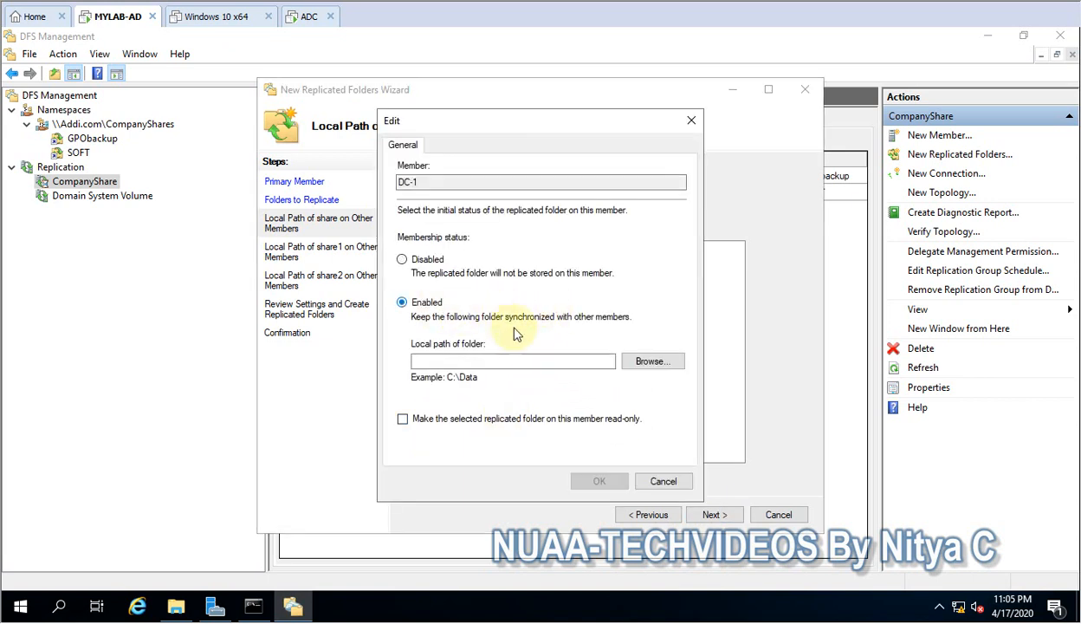
left_click(648, 361)
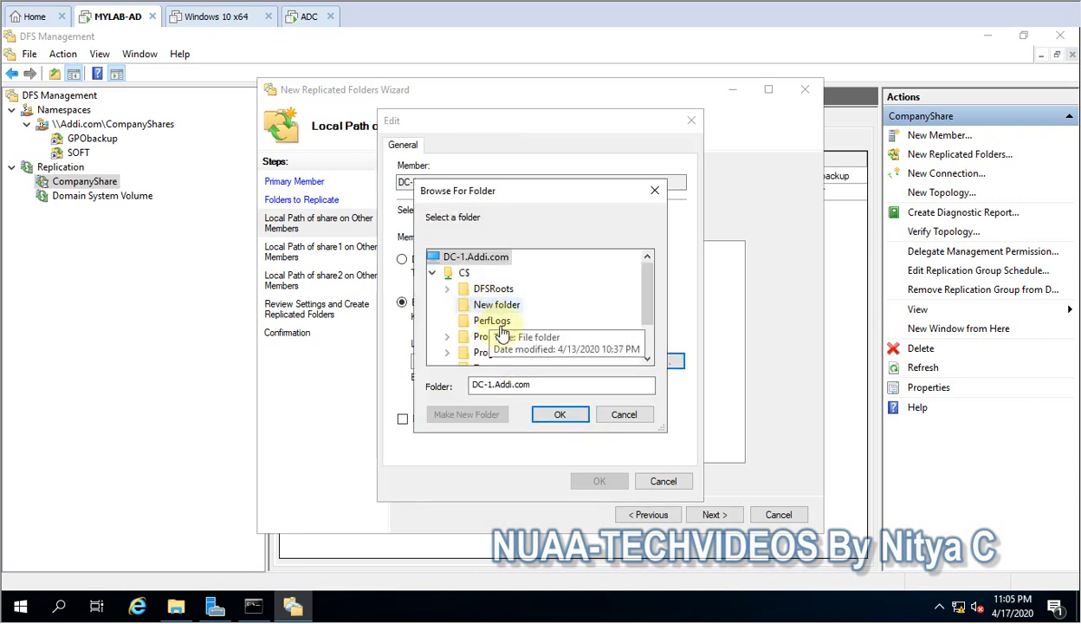
scroll(520, 345, "down", 1)
scroll(486, 344, "up", 1)
scroll(446, 329, "down", 1)
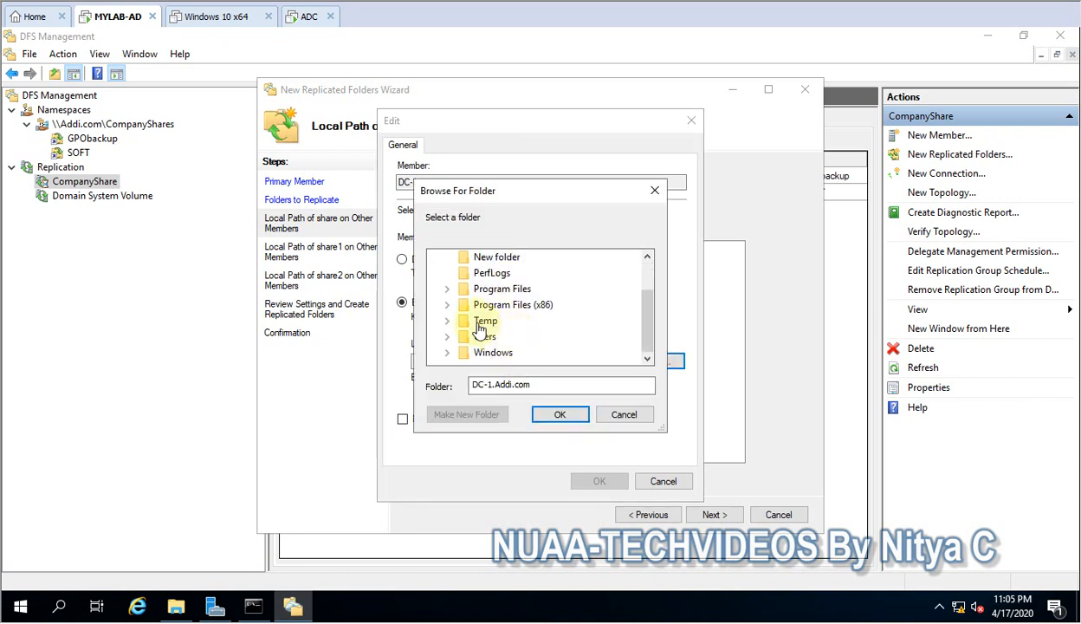
left_click(447, 321)
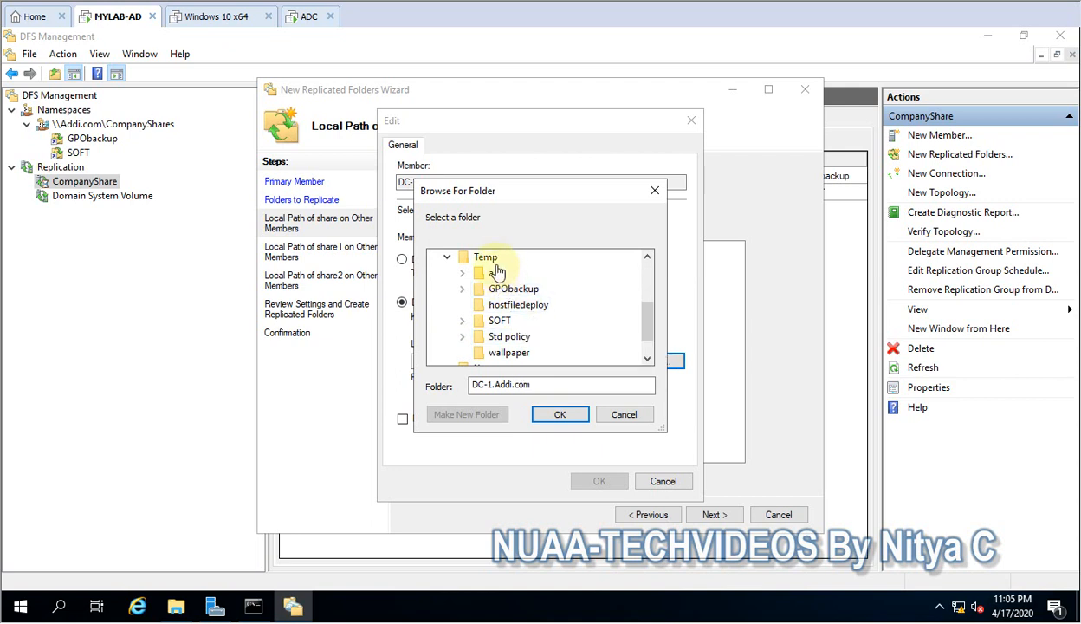
left_click(483, 257)
left_click(472, 414)
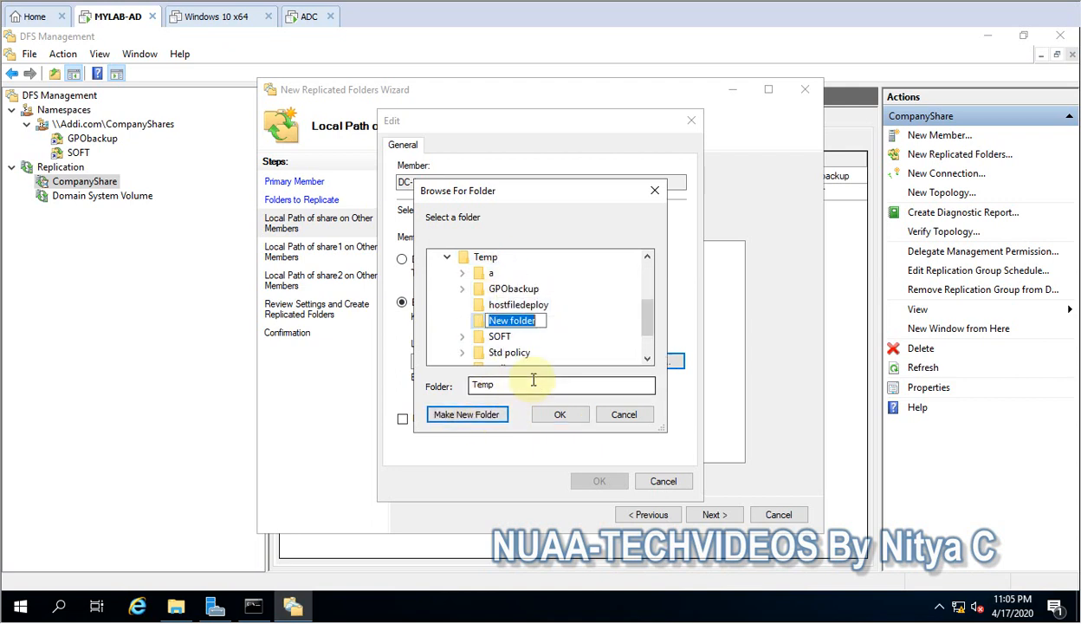
type("Share")
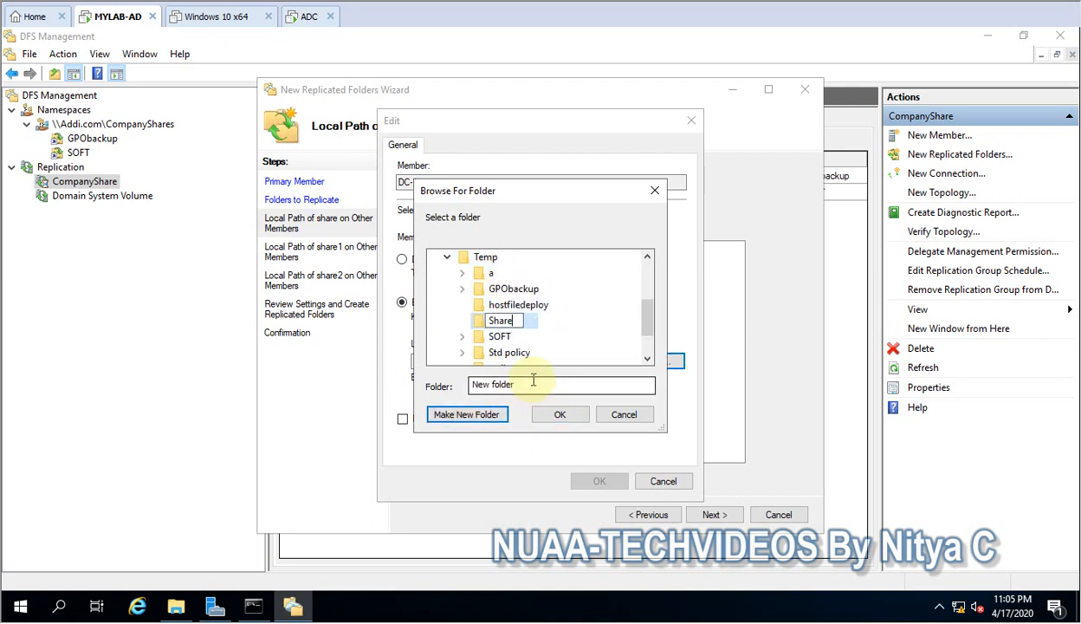
left_click(561, 414)
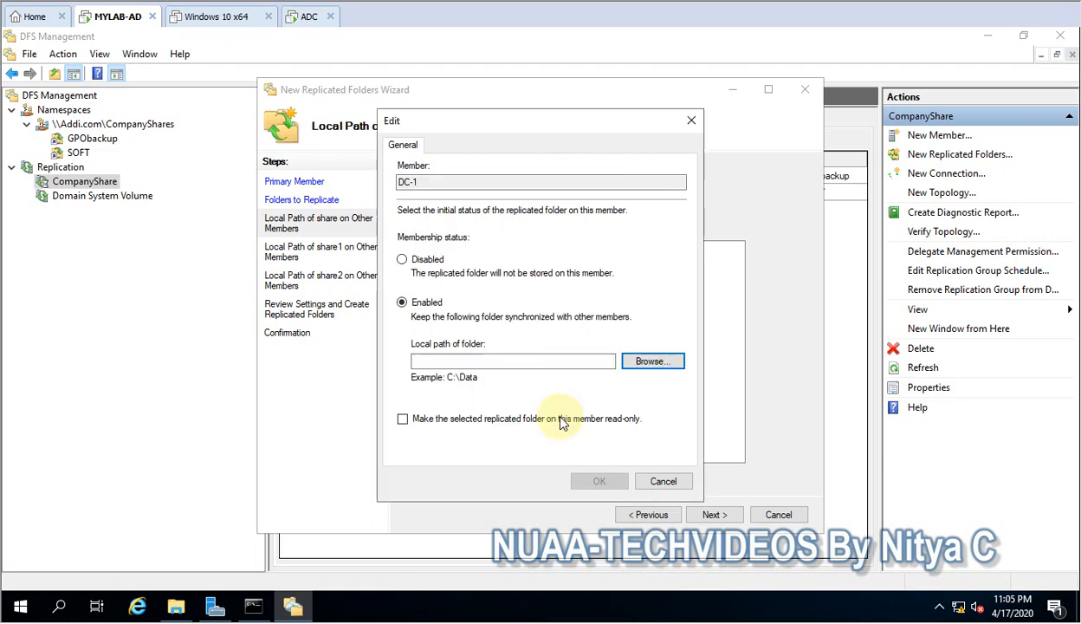
left_click(600, 488)
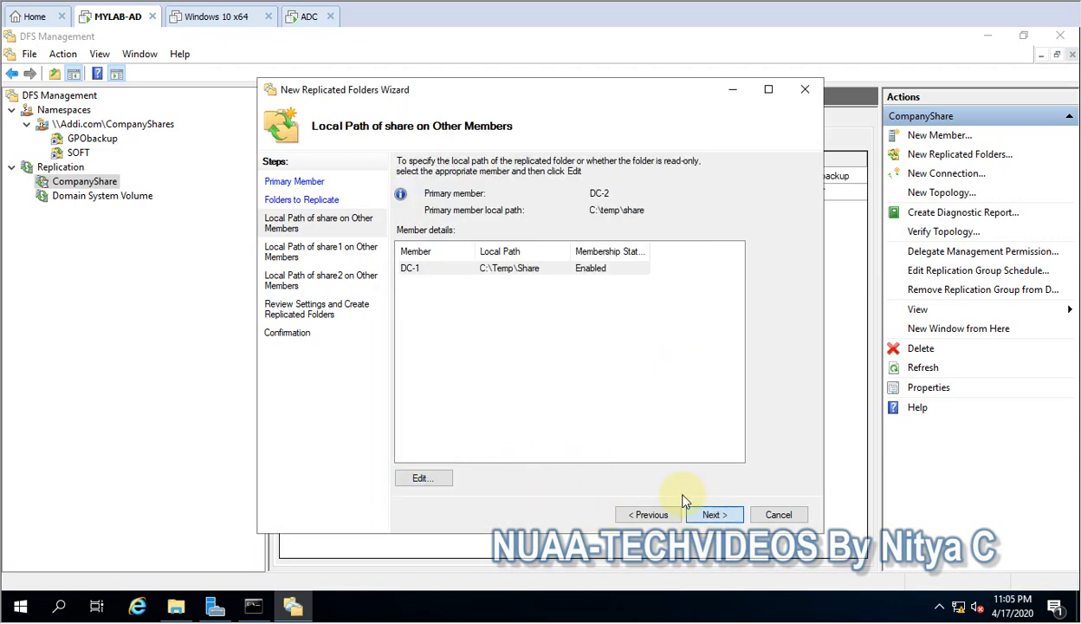
left_click(693, 514)
Enable DC-1's membership for share1 and choose C:\Temp as its local path
left_click(421, 478)
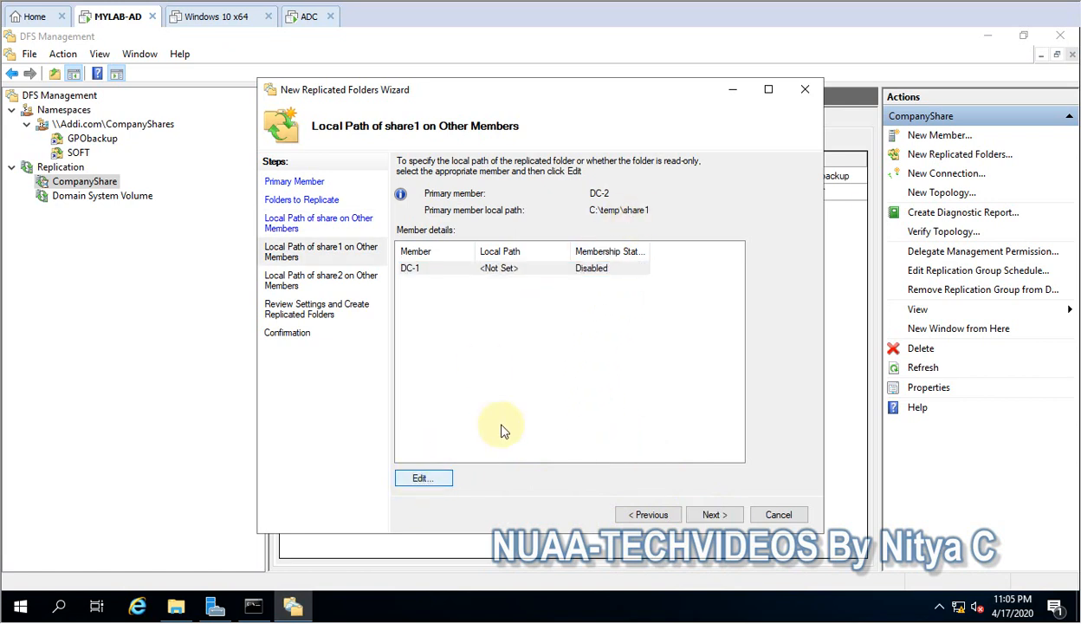
left_click(402, 301)
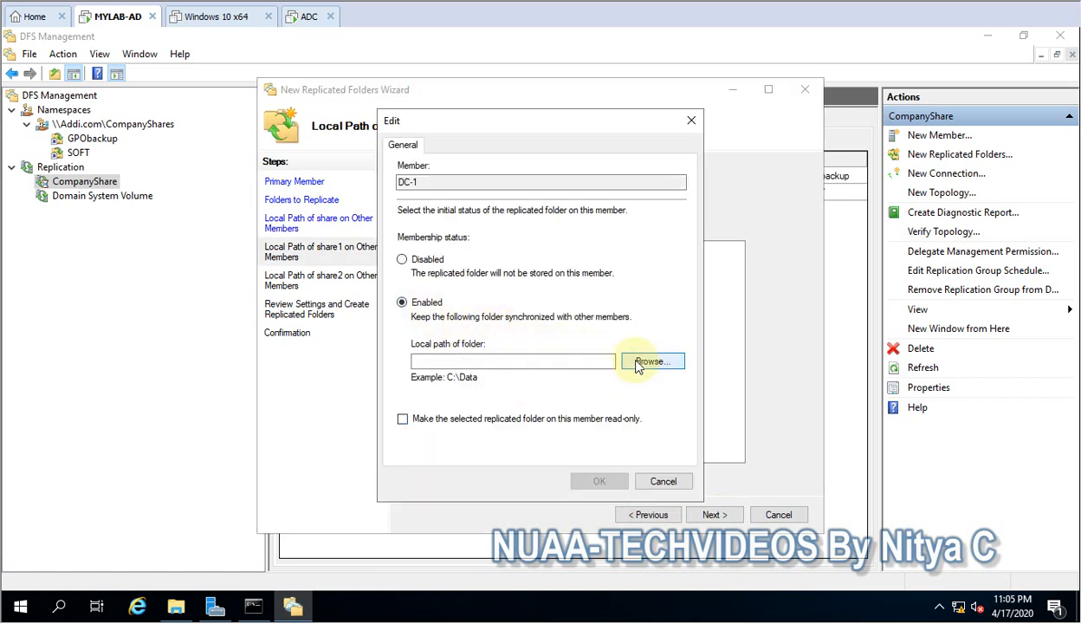
left_click(630, 366)
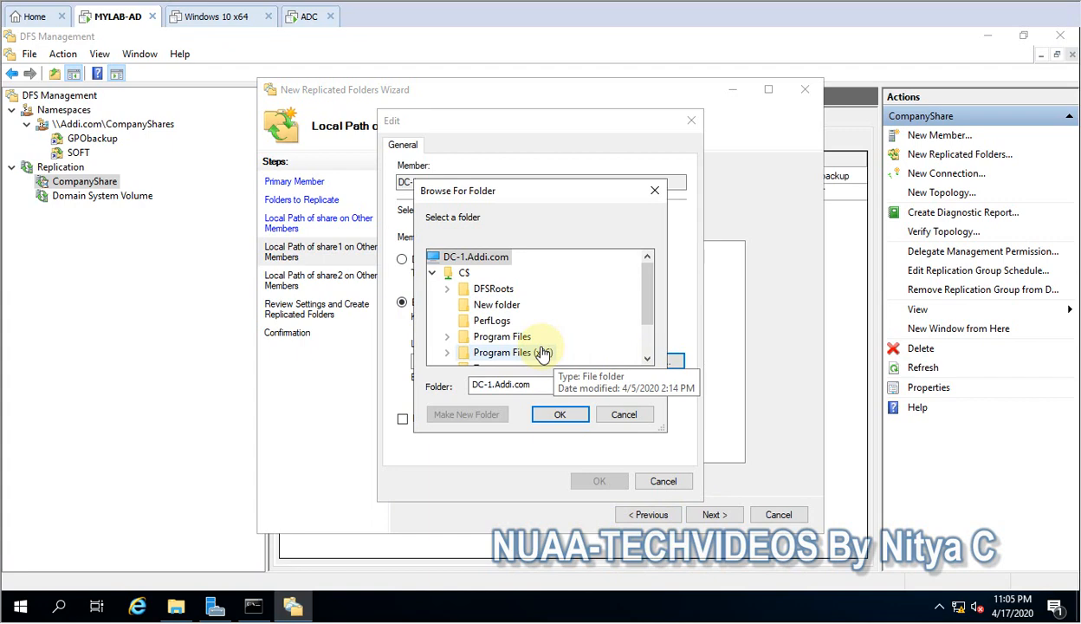
scroll(544, 353, "down", 1)
left_click(447, 321)
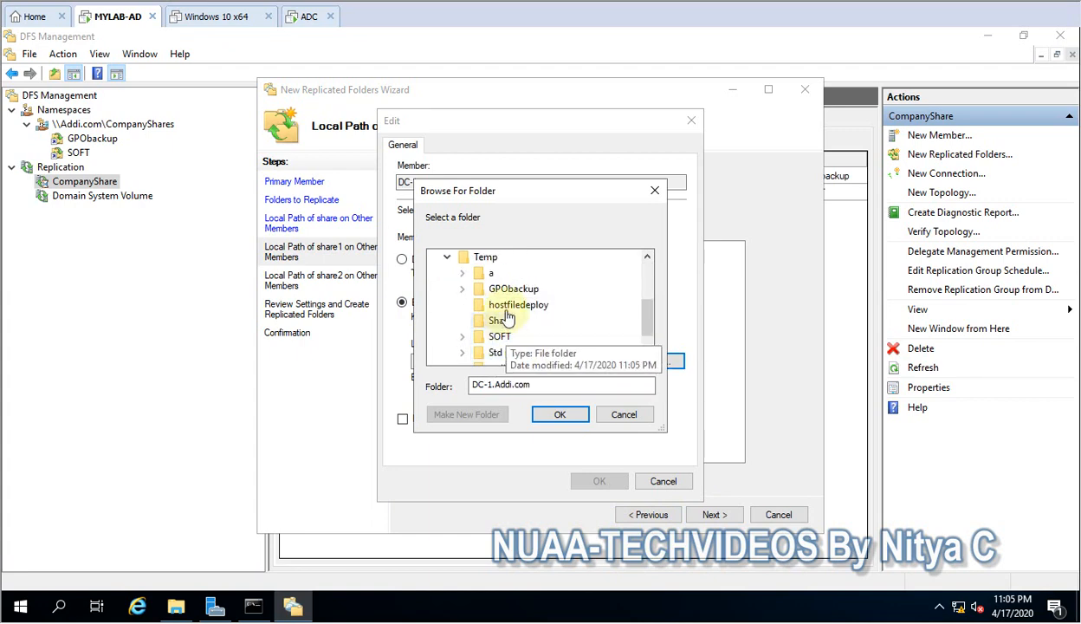
left_click(485, 256)
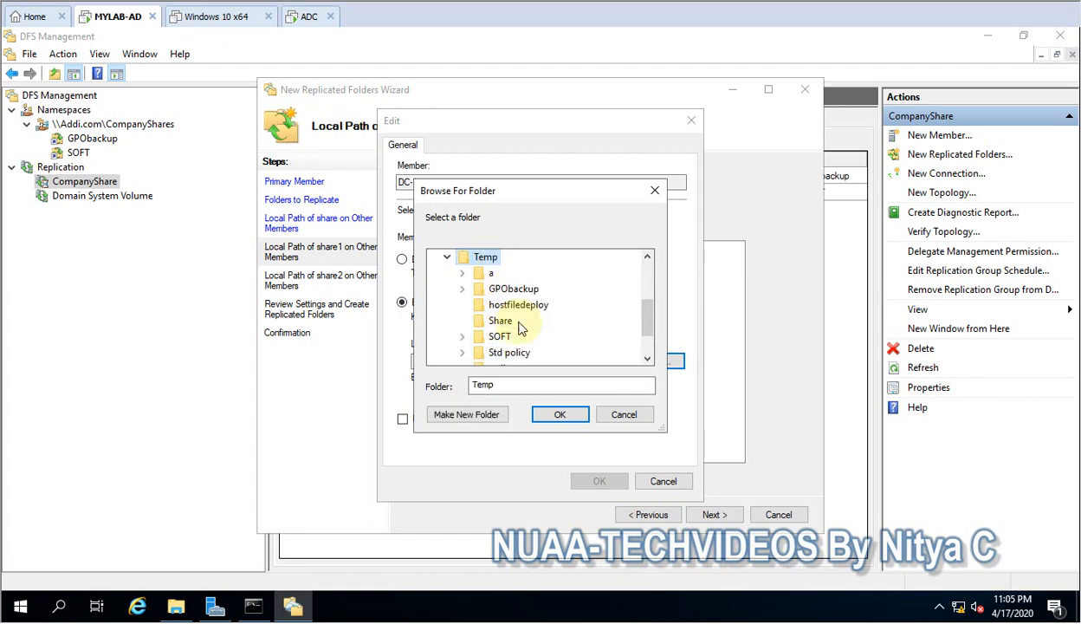
left_click(552, 413)
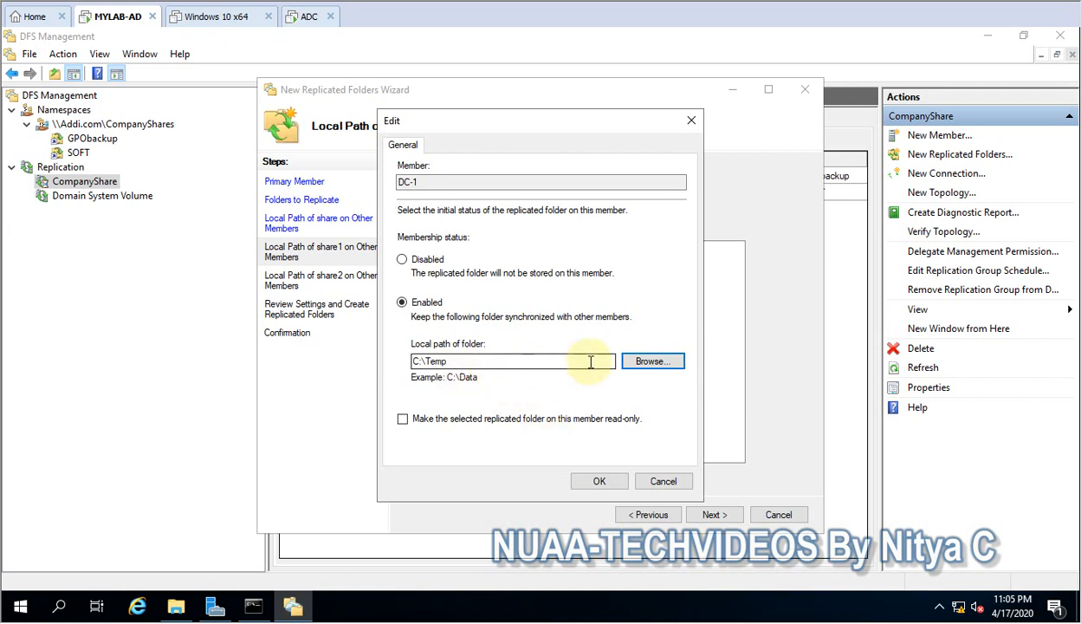
Create a Share1 folder in C:\Temp as DC-1's local path for share1, and proceed to share2's settings
left_click(630, 362)
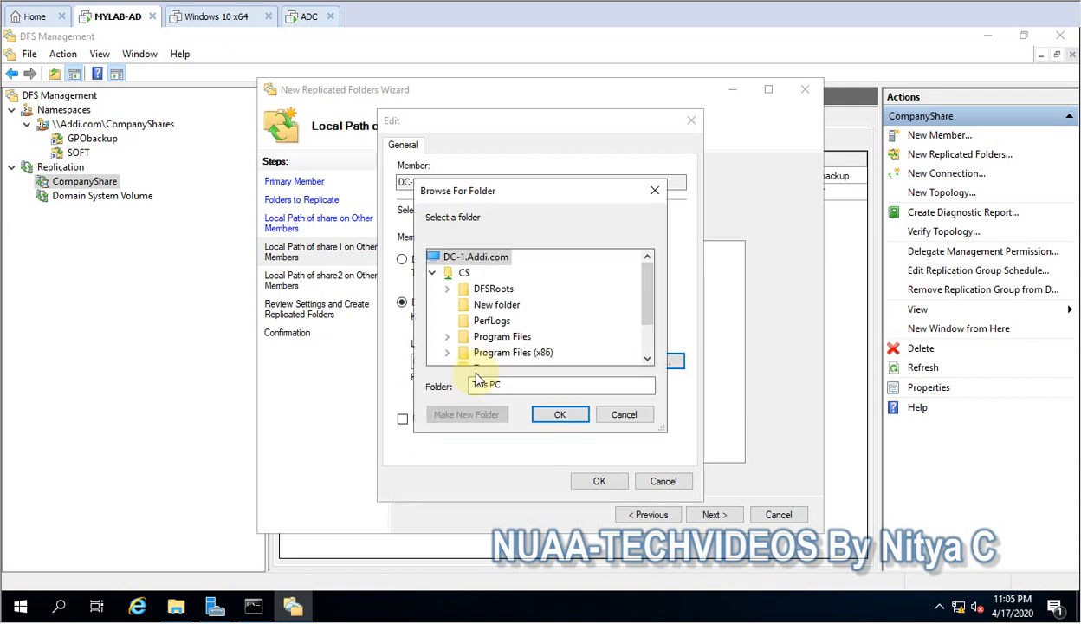
scroll(469, 316, "down", 1)
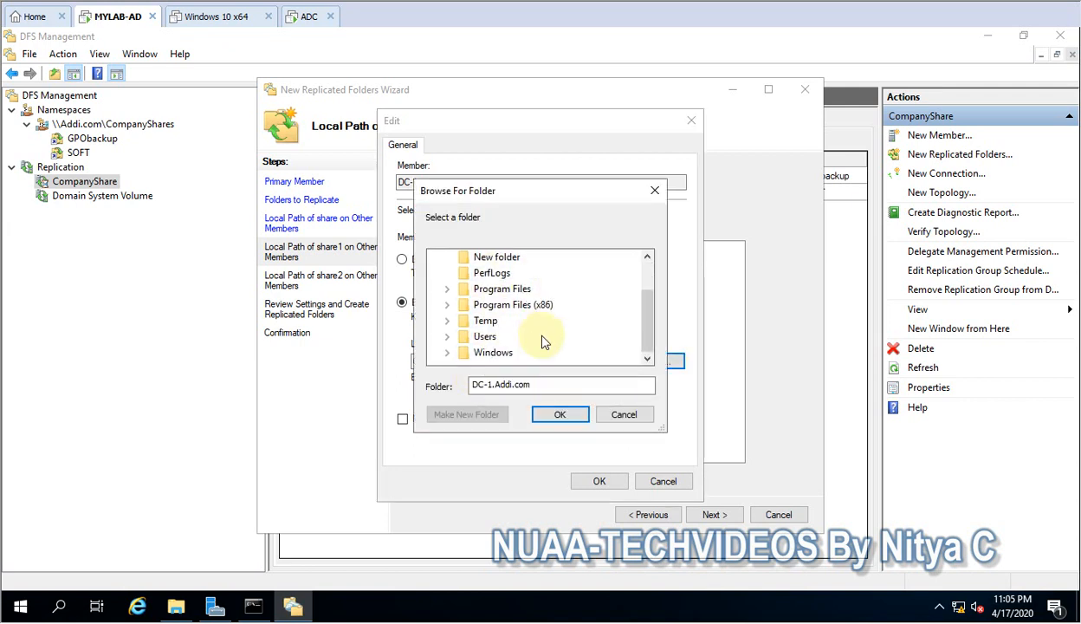
left_click(447, 320)
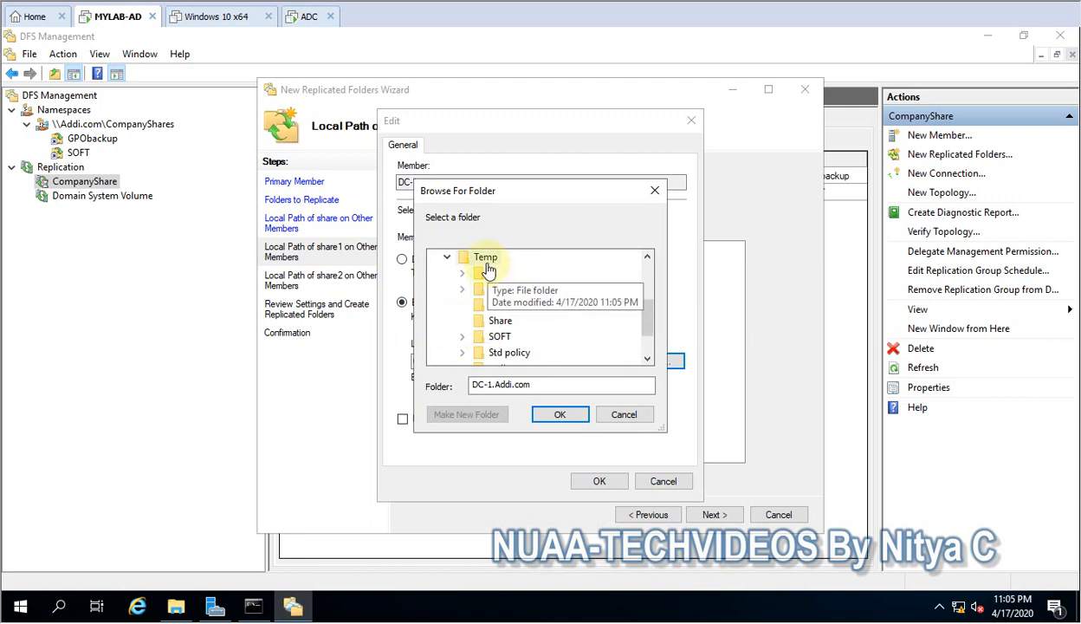
left_click(485, 257)
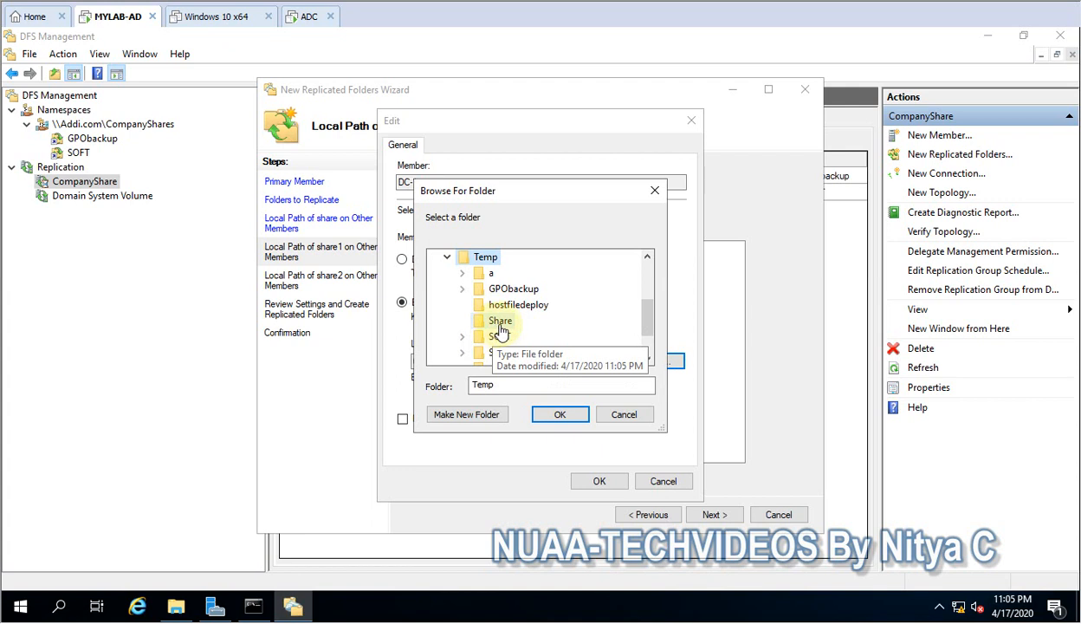
left_click(454, 412)
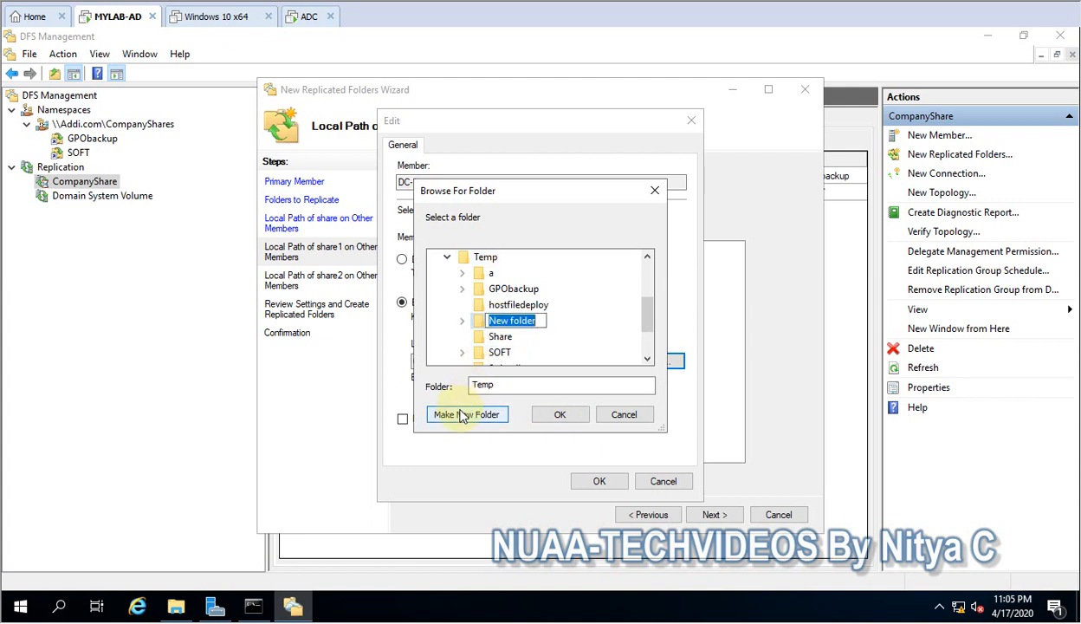
type("Share")
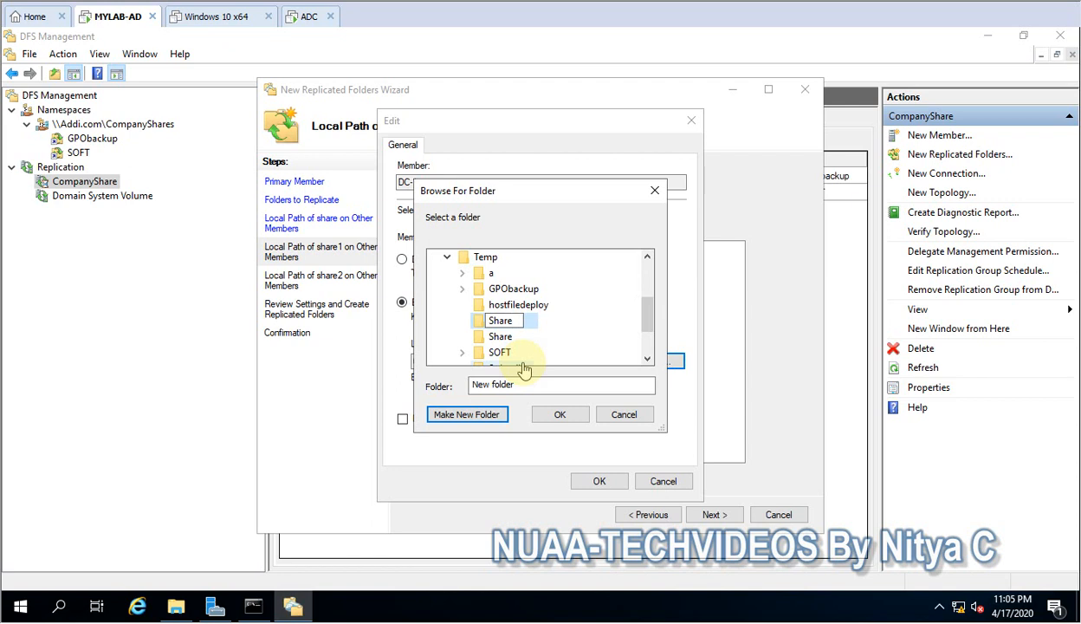
type("1")
left_click(561, 414)
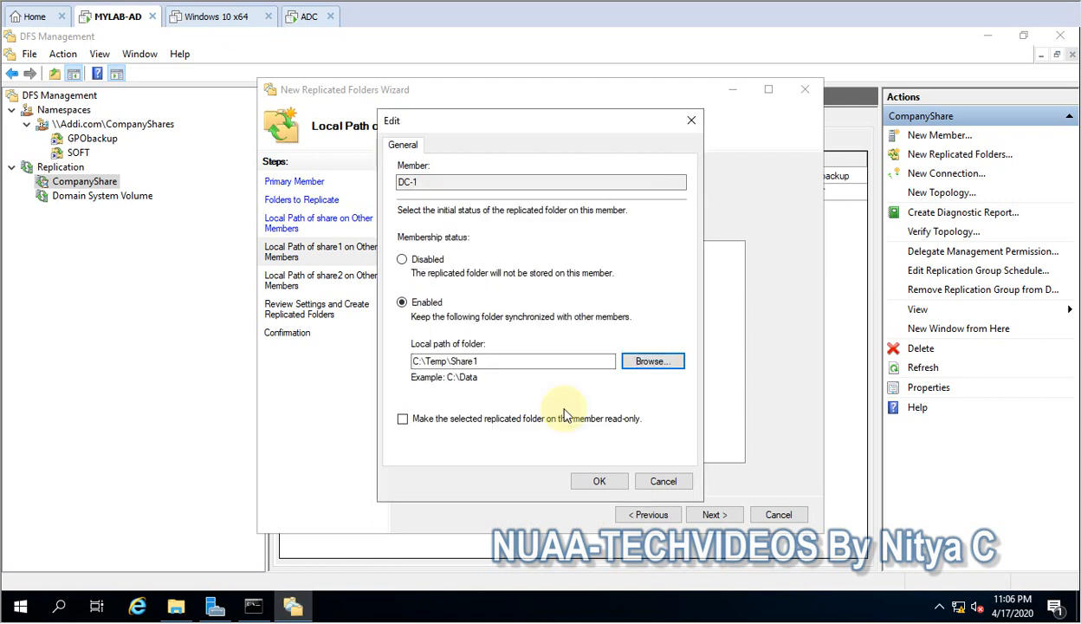
left_click(599, 481)
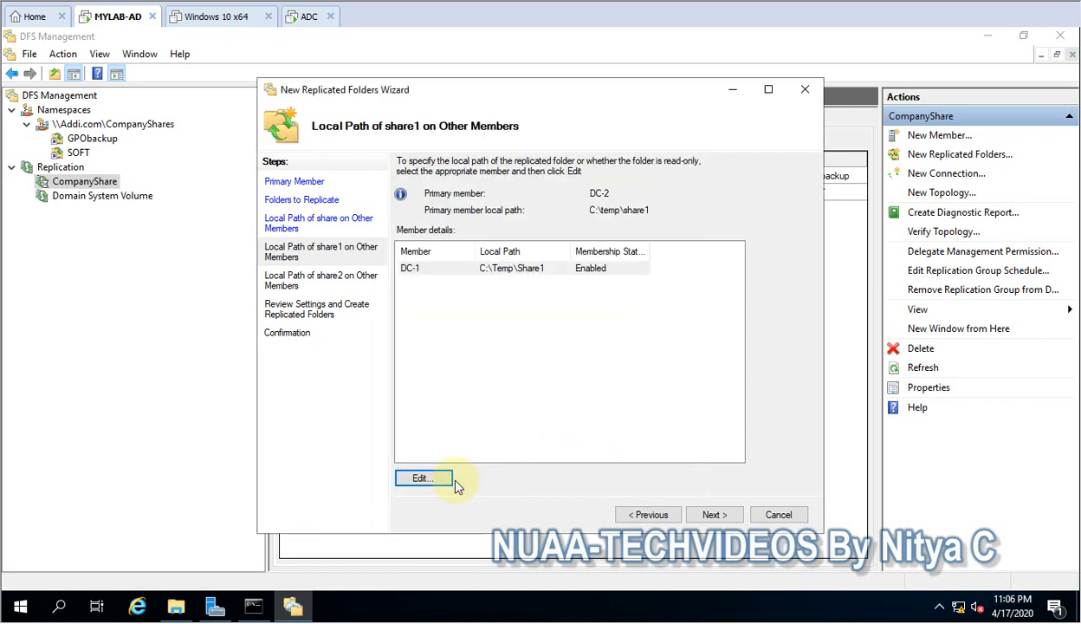
left_click(712, 514)
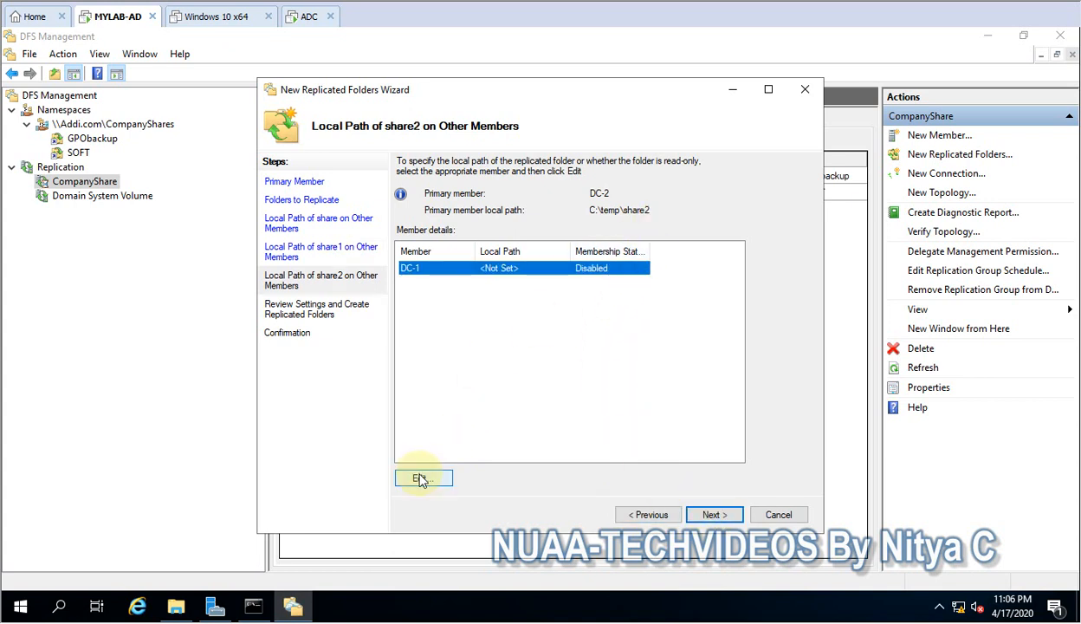
Enable DC-1's membership for share2 with a new folder C:\Temp\Share2 as its local path
left_click(422, 479)
left_click(421, 308)
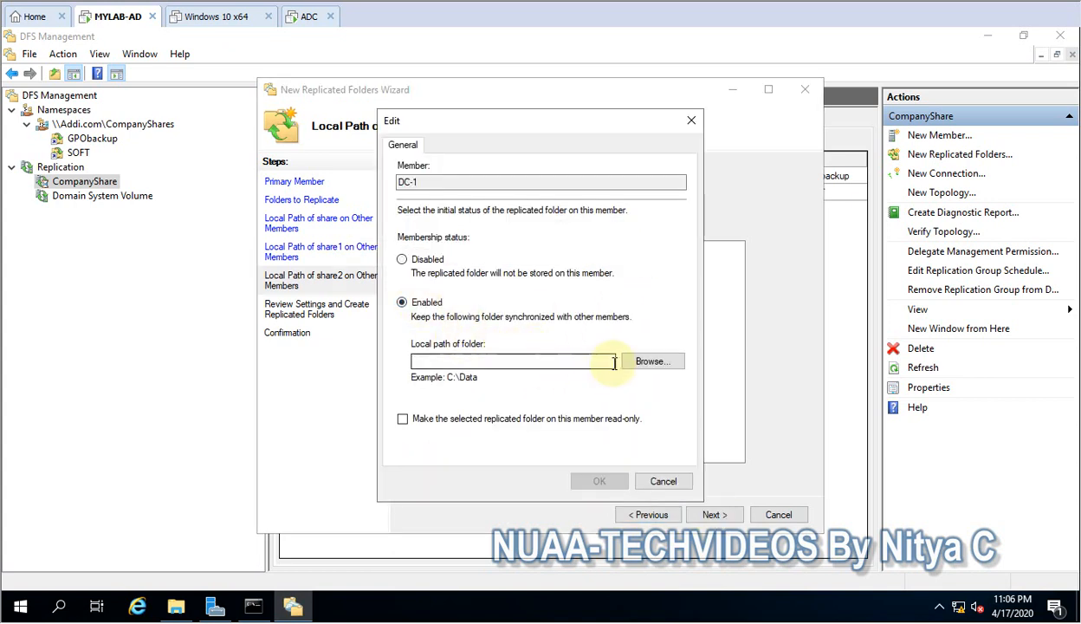
left_click(641, 360)
scroll(475, 344, "down", 1)
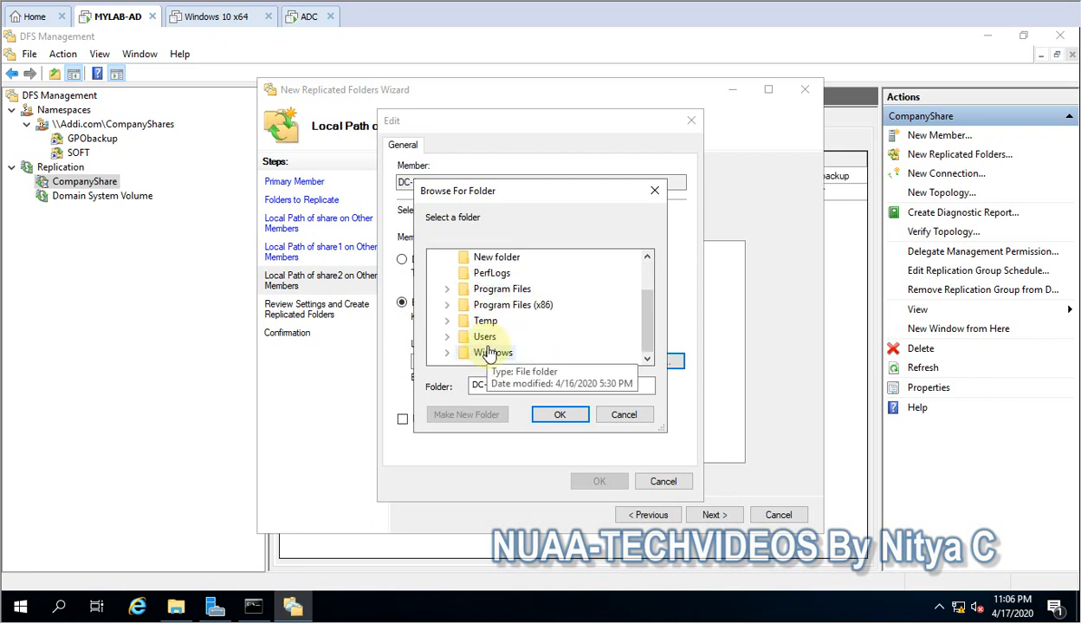
double_click(482, 321)
left_click(488, 413)
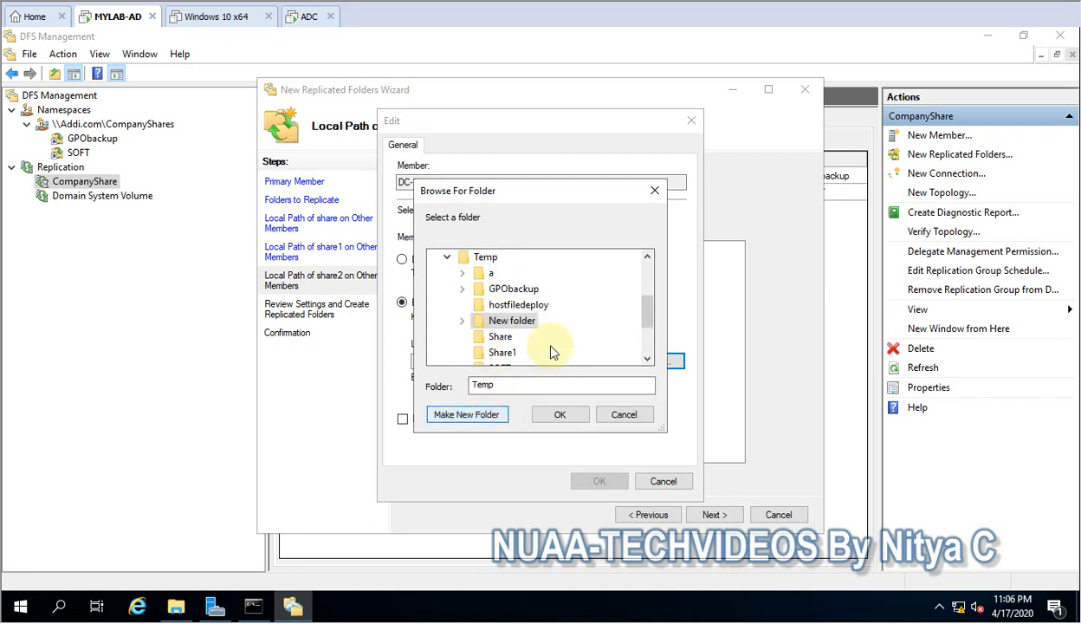
type("S")
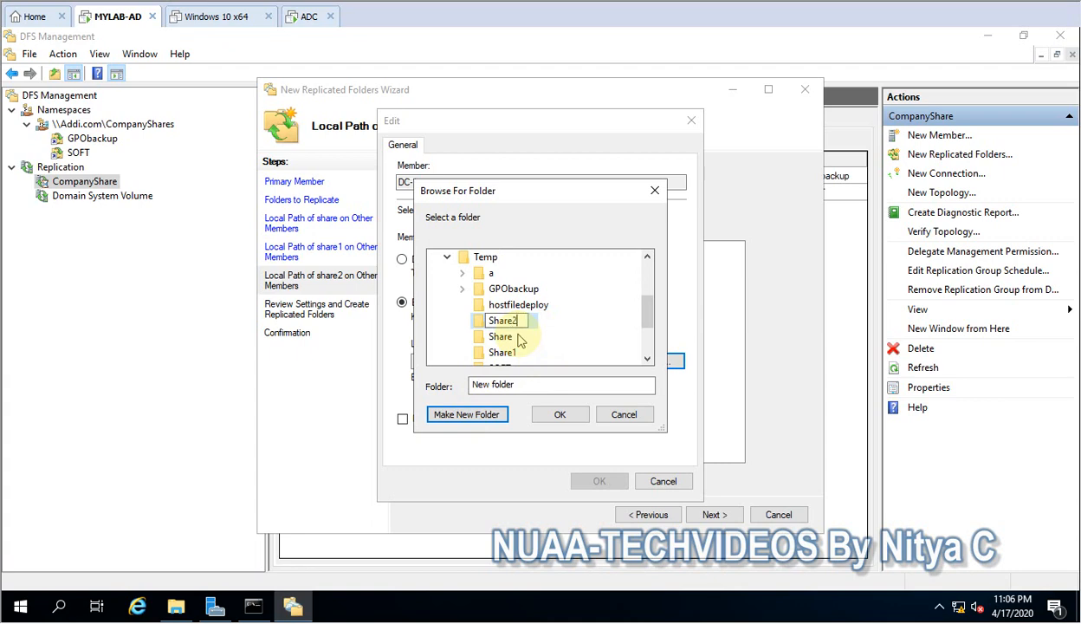
type("hare2")
left_click(559, 414)
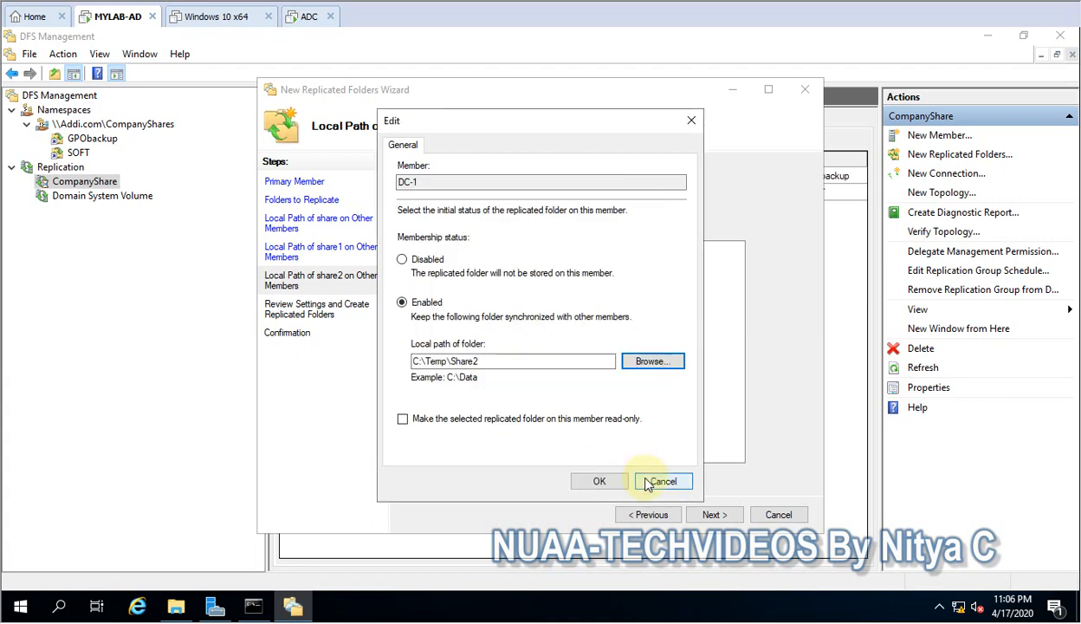
left_click(597, 479)
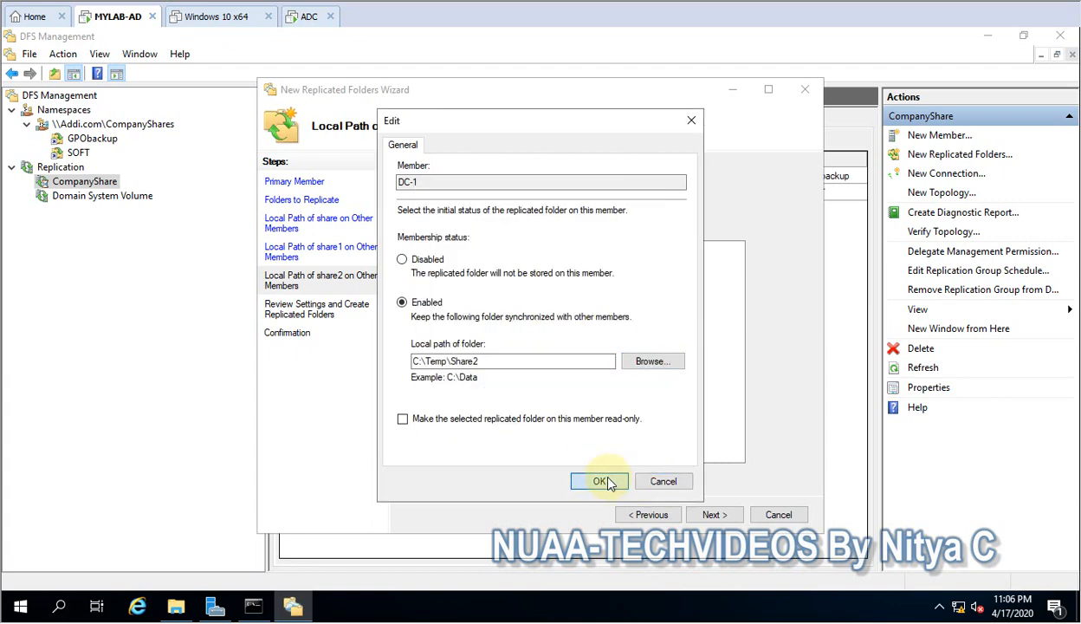
Review the settings, create the three replicated folders in the CompanyShare group, and close the wizard
left_click(711, 514)
left_click(713, 515)
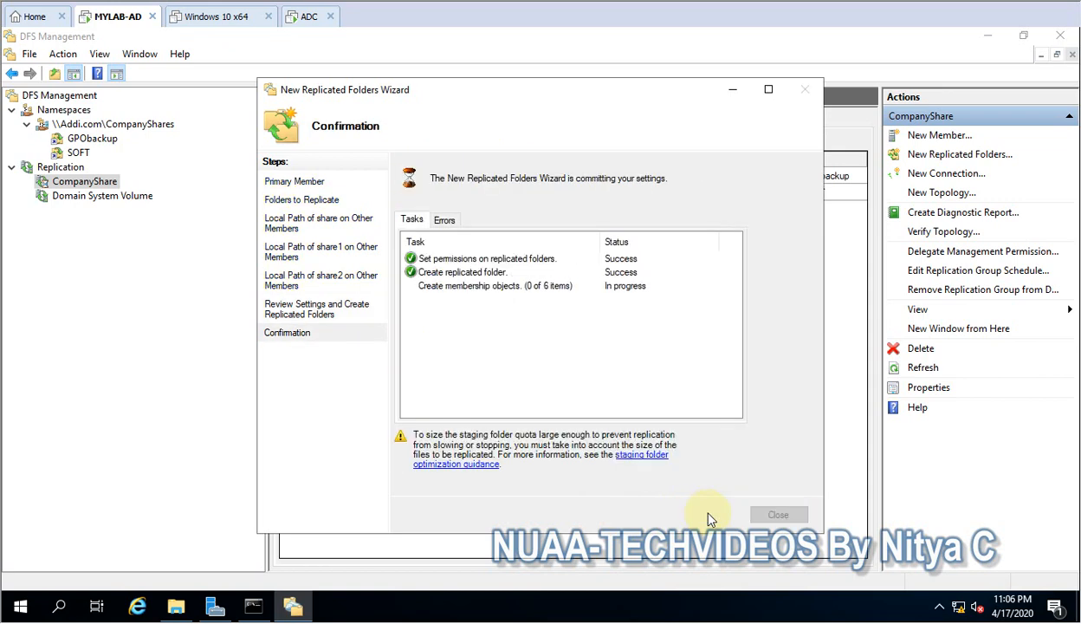
left_click(774, 514)
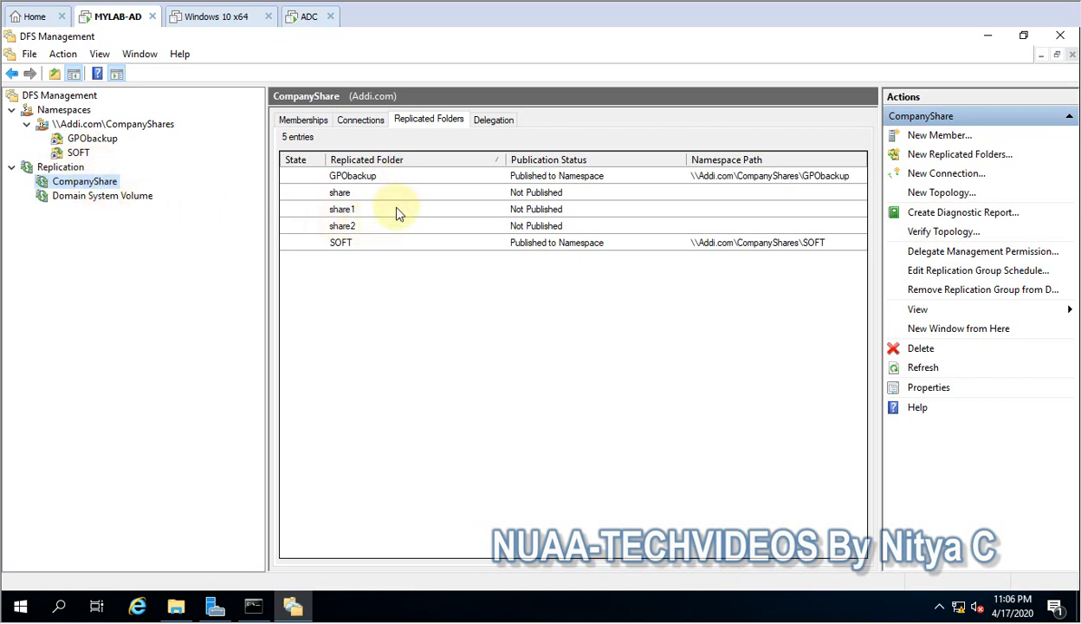
Start sharing and publishing the replicated folder share in a namespace, keeping the proposed shared folder actions for DC-2 and DC-1
left_click(518, 194)
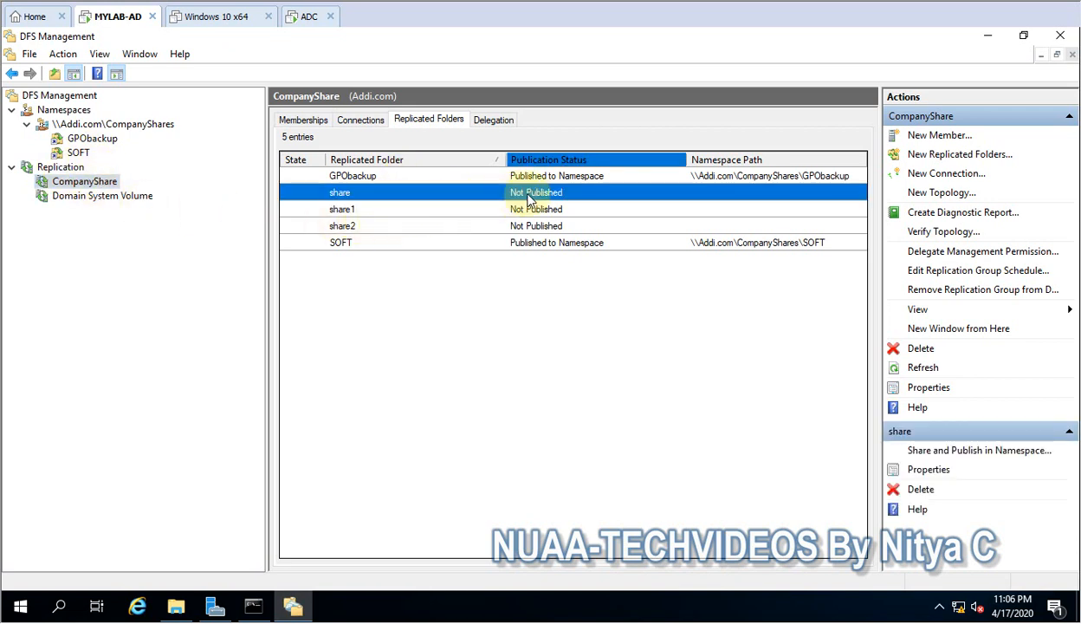
right_click(509, 197)
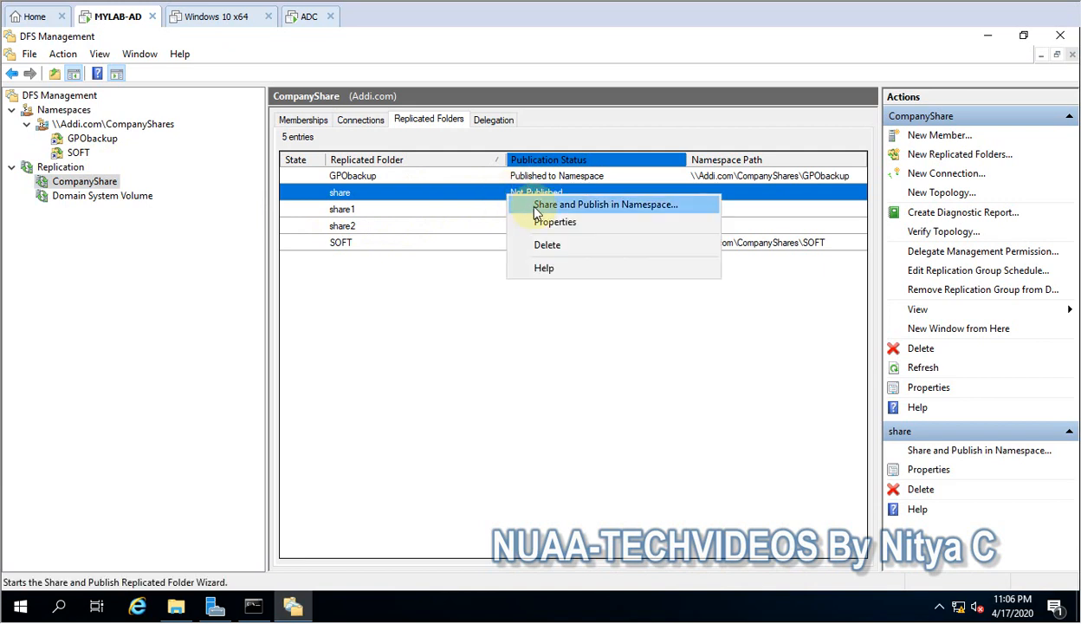
left_click(533, 205)
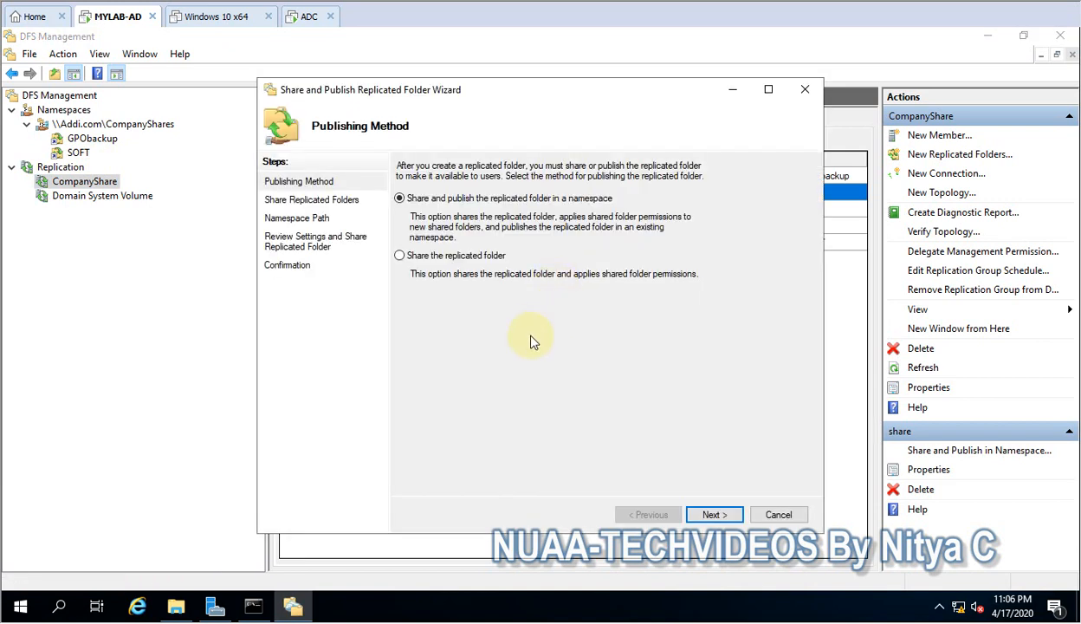
left_click(713, 514)
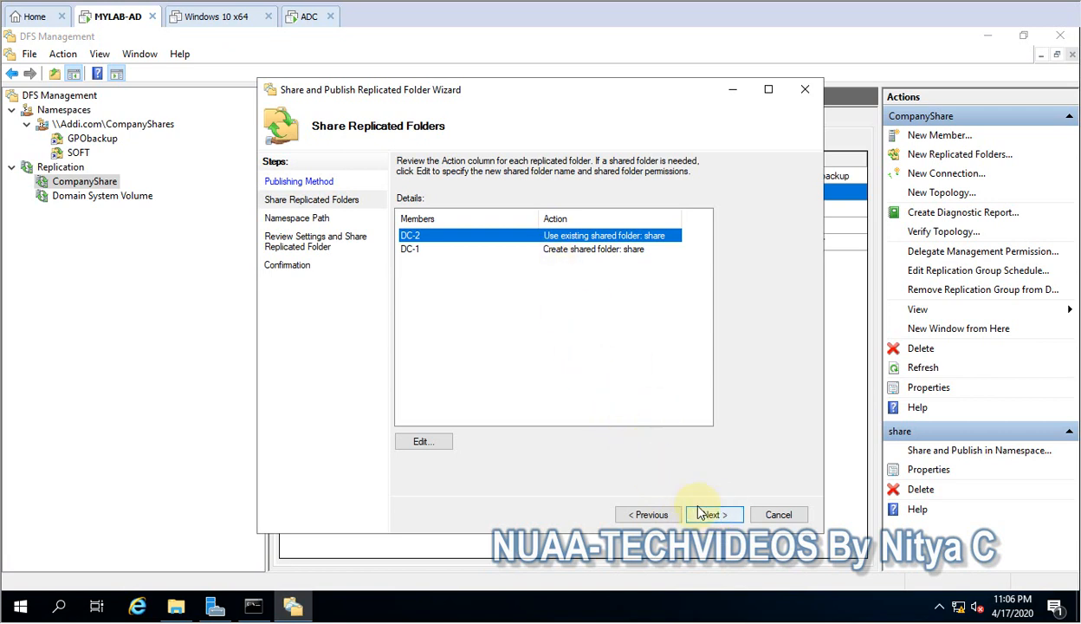
left_click(706, 514)
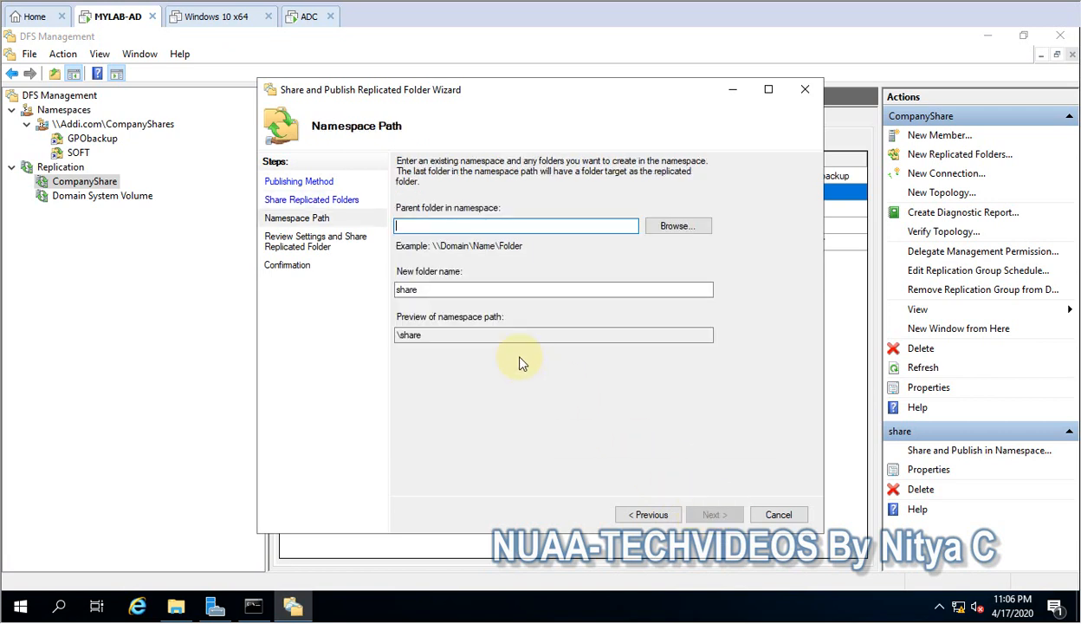
Publish share under the parent namespace \\Addi.com\CompanyShares with the folder name share, and close the wizard
left_click(675, 226)
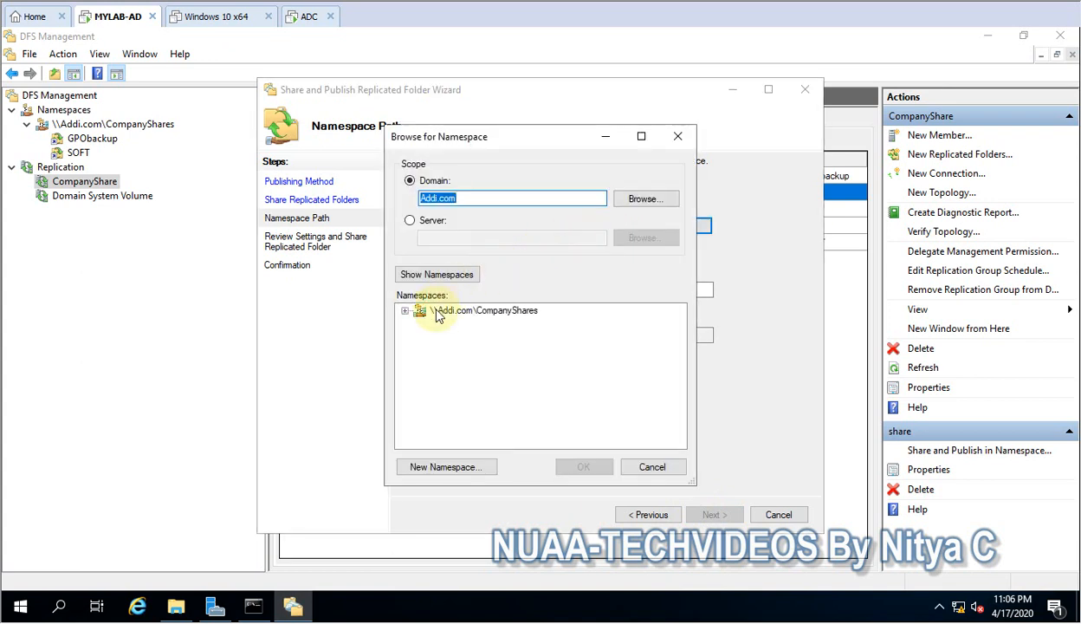
left_click(450, 310)
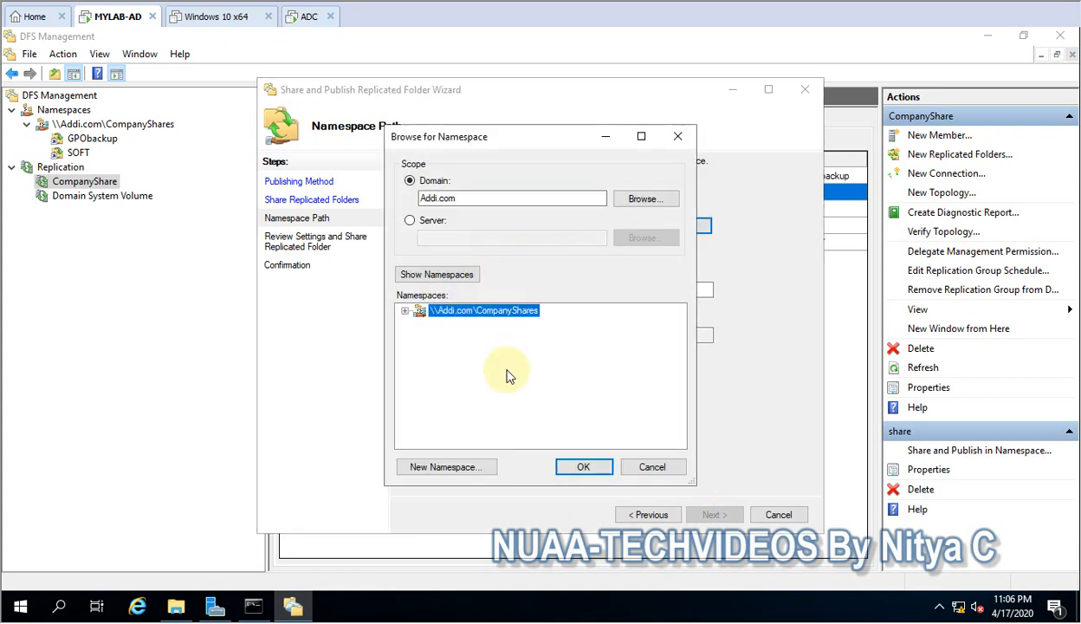
left_click(572, 469)
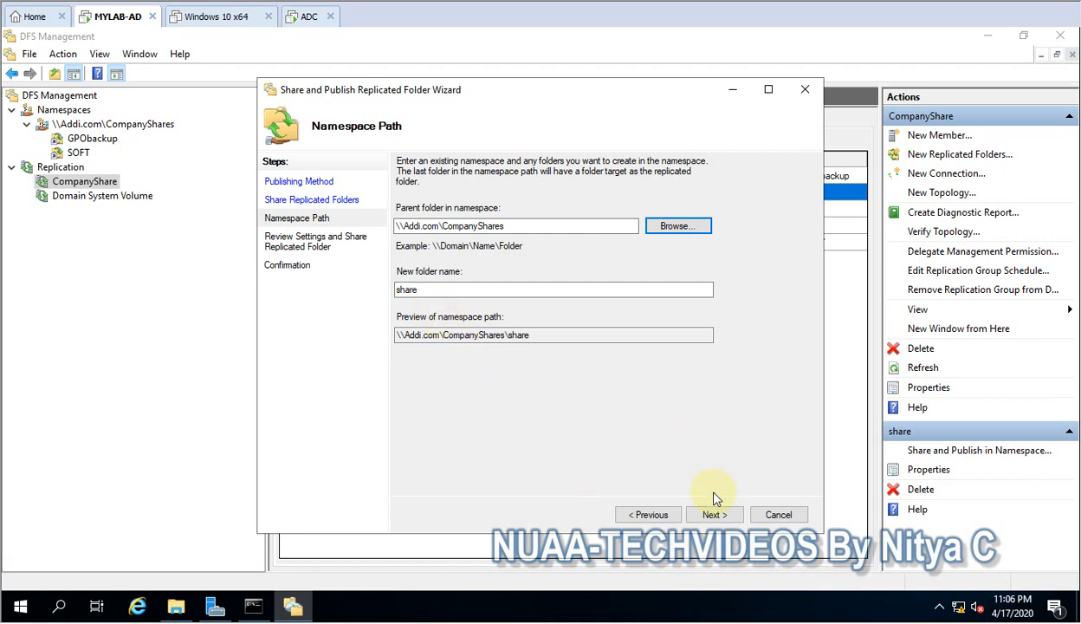
left_click(713, 515)
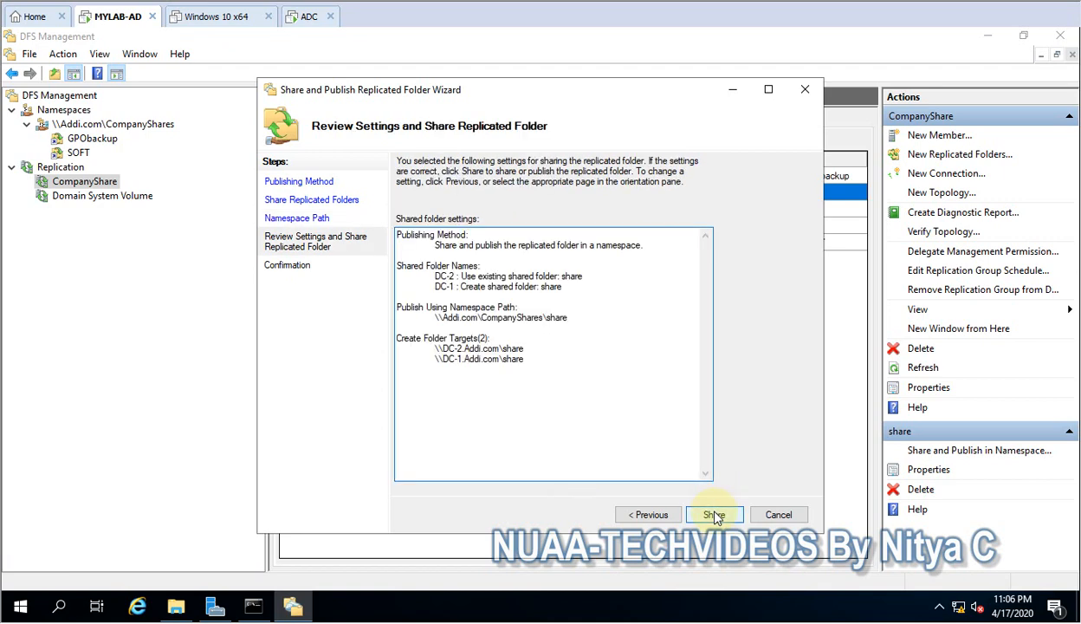
left_click(713, 515)
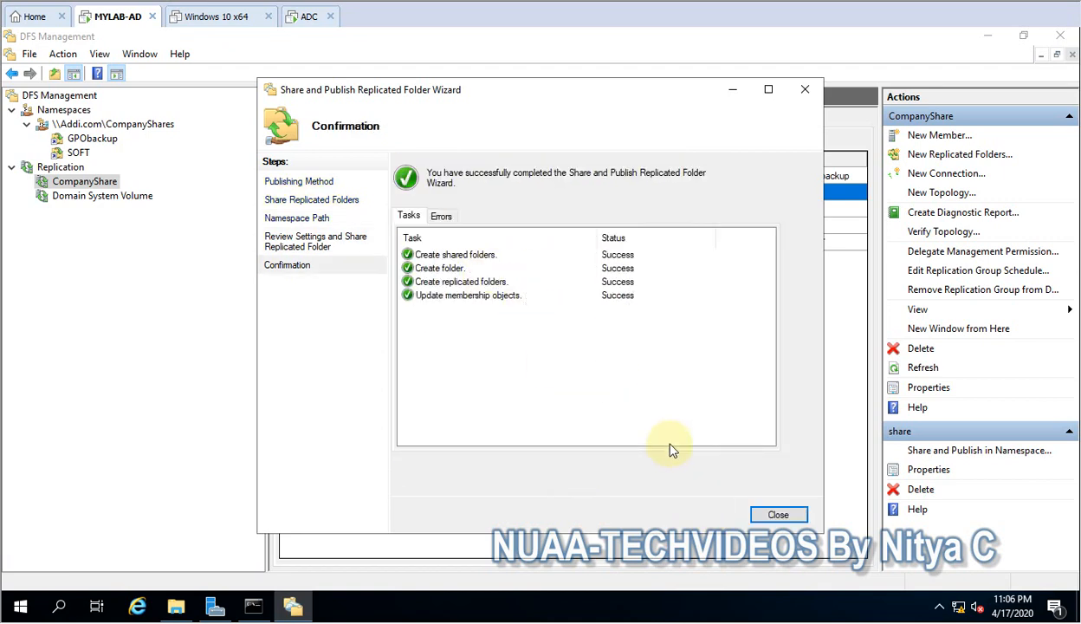
left_click(795, 522)
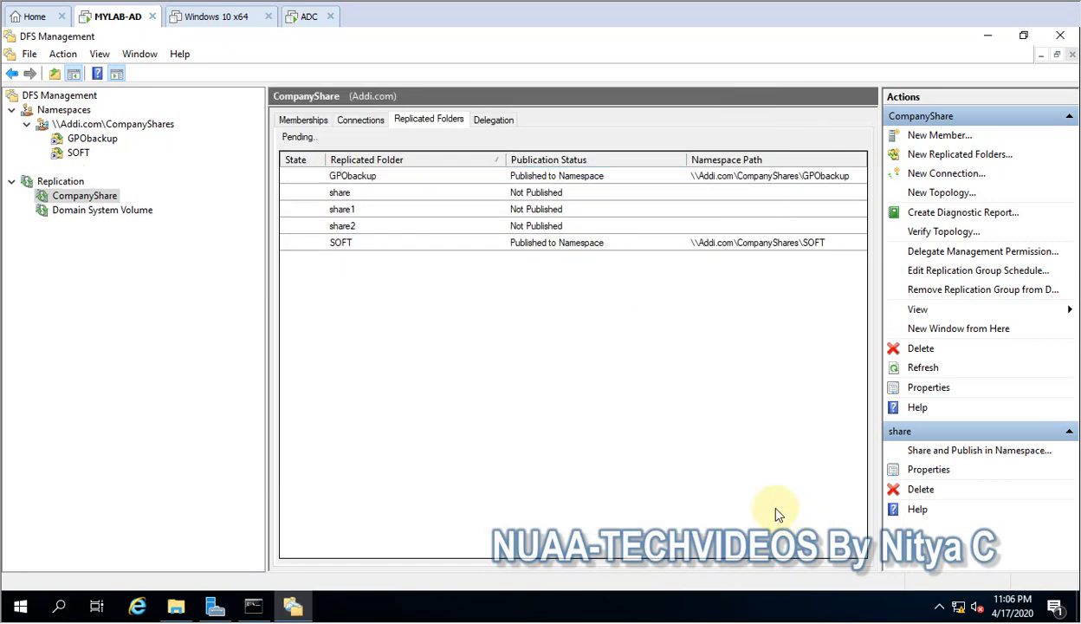
Start sharing and publishing share1 in a namespace, keeping the proposed shared folder actions for both members
left_click(504, 212)
right_click(501, 210)
left_click(532, 219)
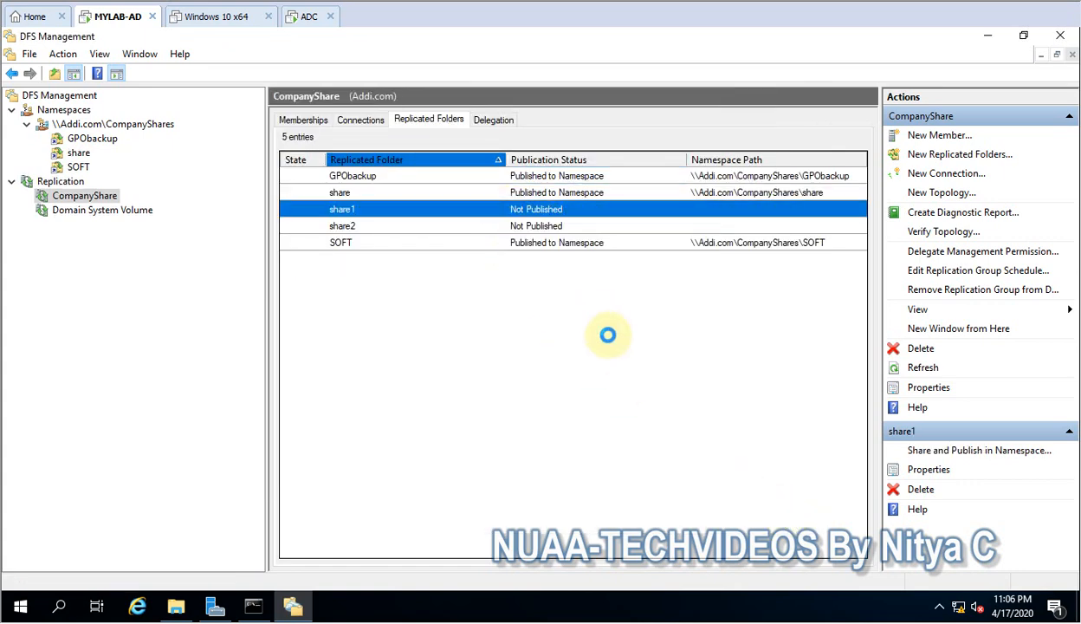
left_click(714, 516)
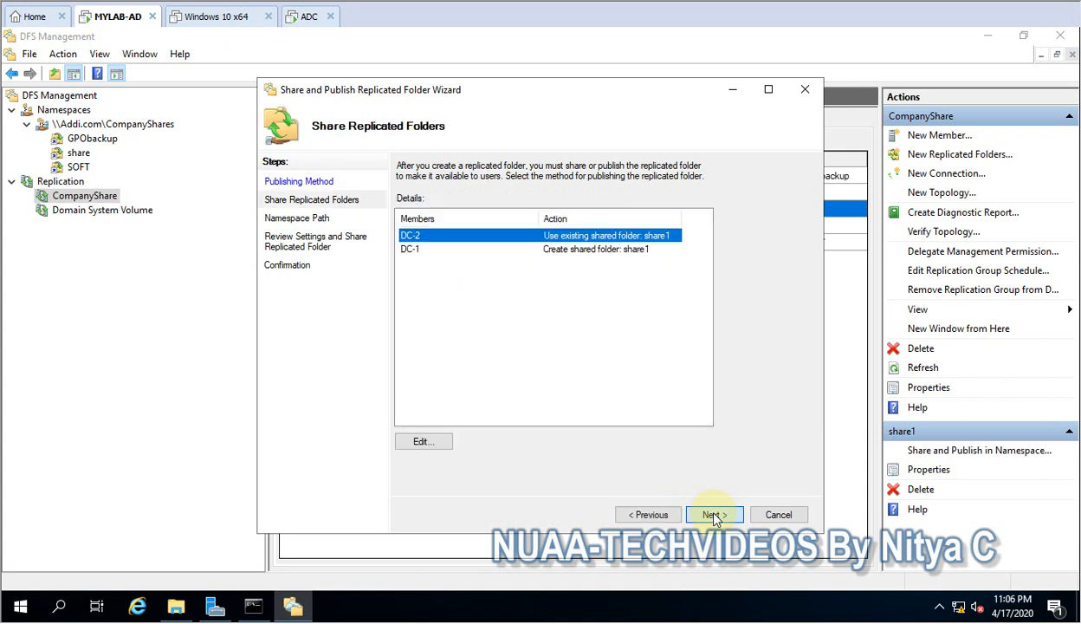
left_click(714, 515)
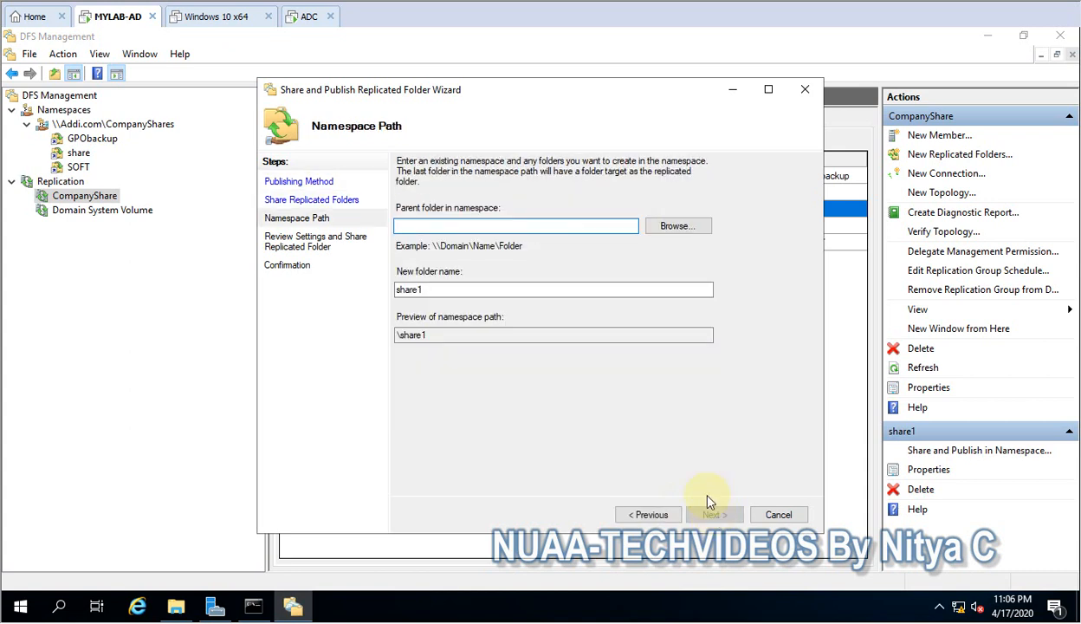
Choose \\Addi.com\CompanyShares as share1's parent namespace and publish it under the folder name share1
left_click(676, 226)
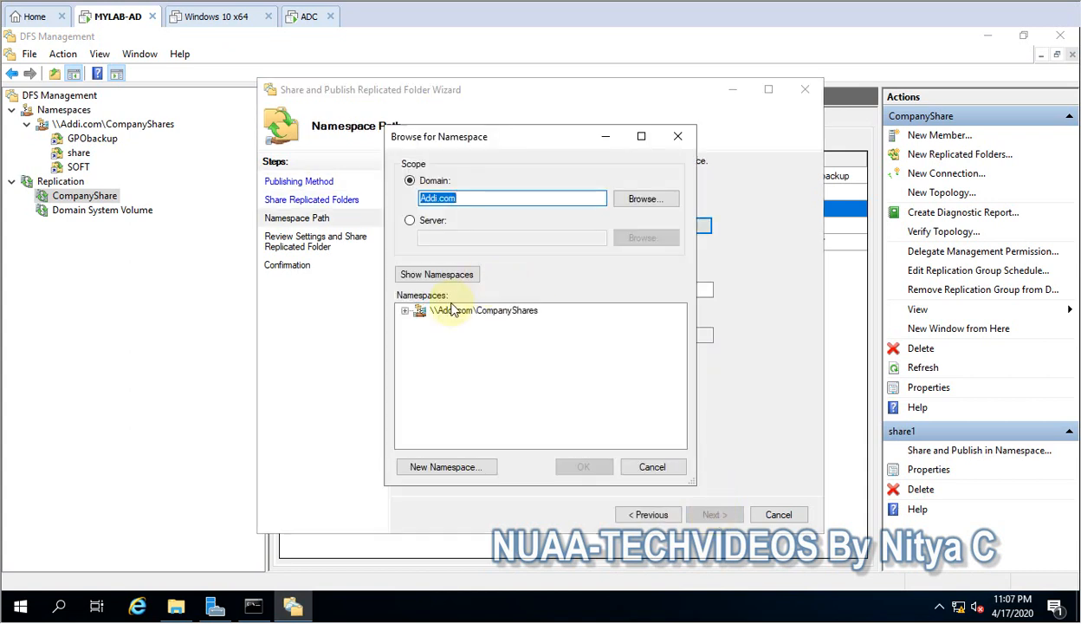
left_click(452, 310)
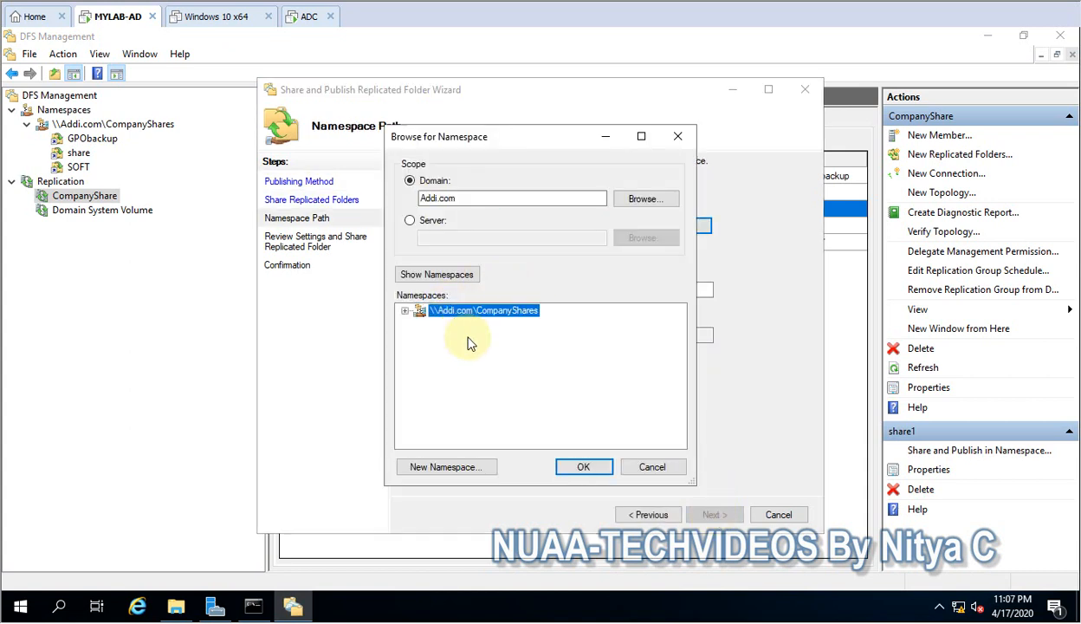
left_click(582, 468)
left_click(710, 516)
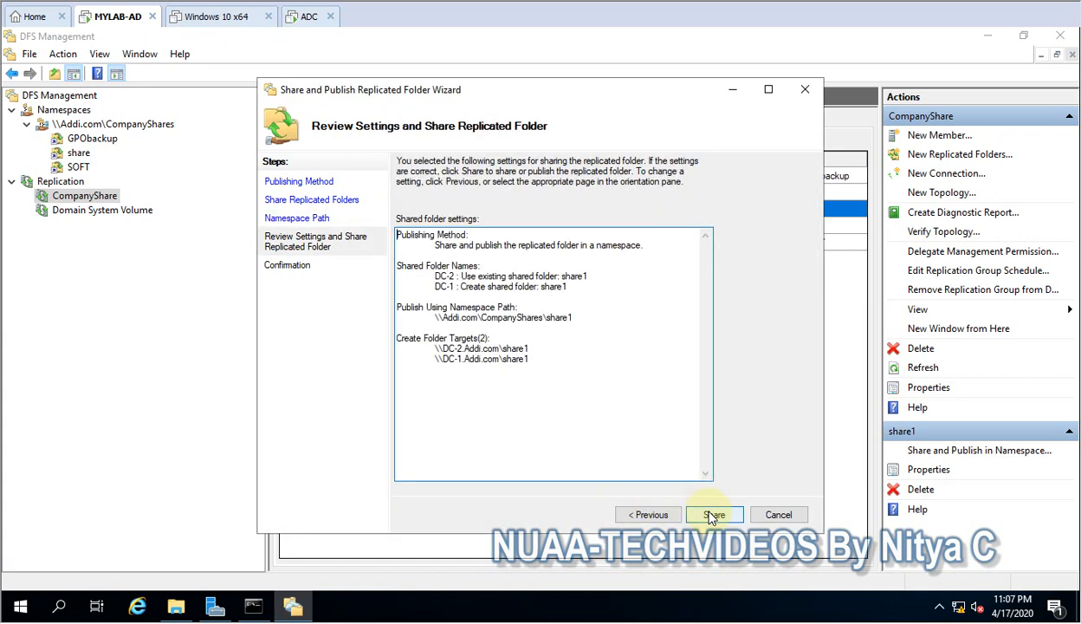
left_click(712, 516)
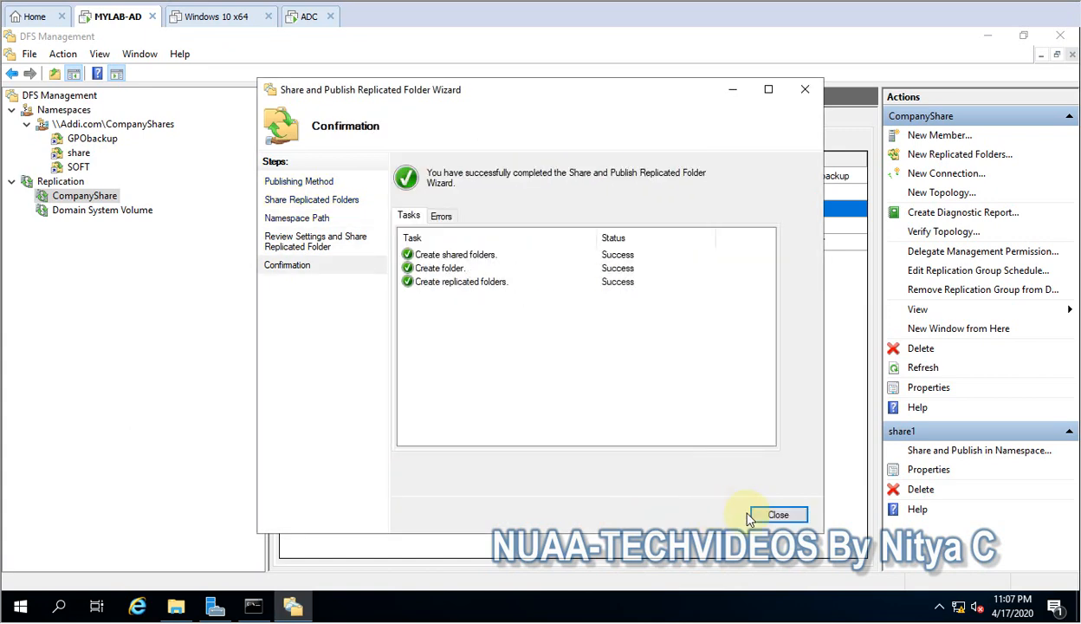
Close the finished share1 wizard and start sharing and publishing share2 in a namespace, keeping the proposed shared folder actions
left_click(778, 515)
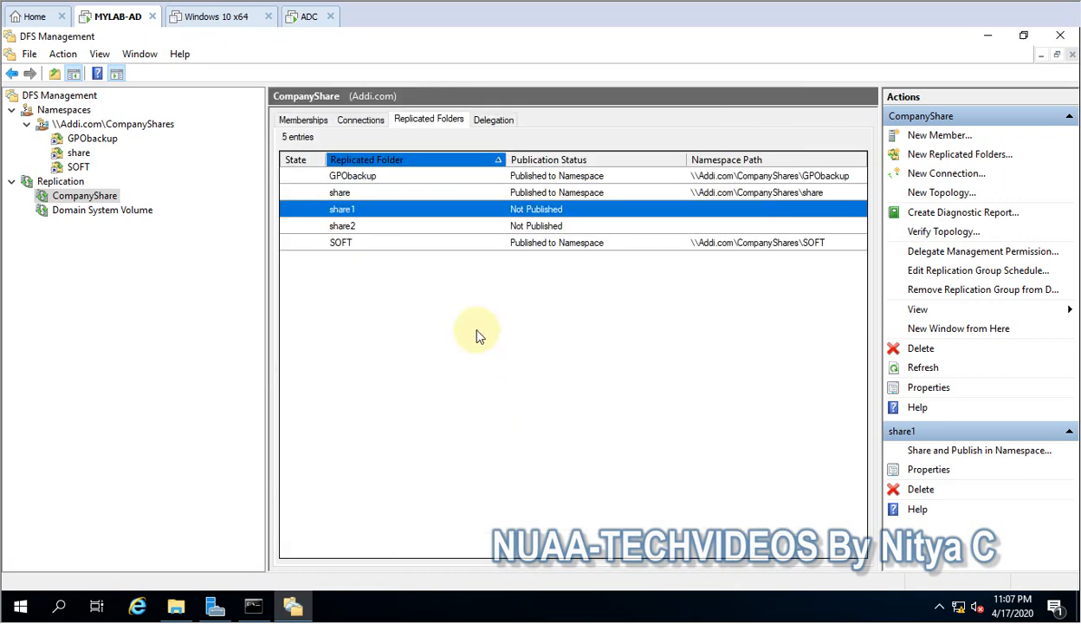
left_click(507, 226)
right_click(510, 225)
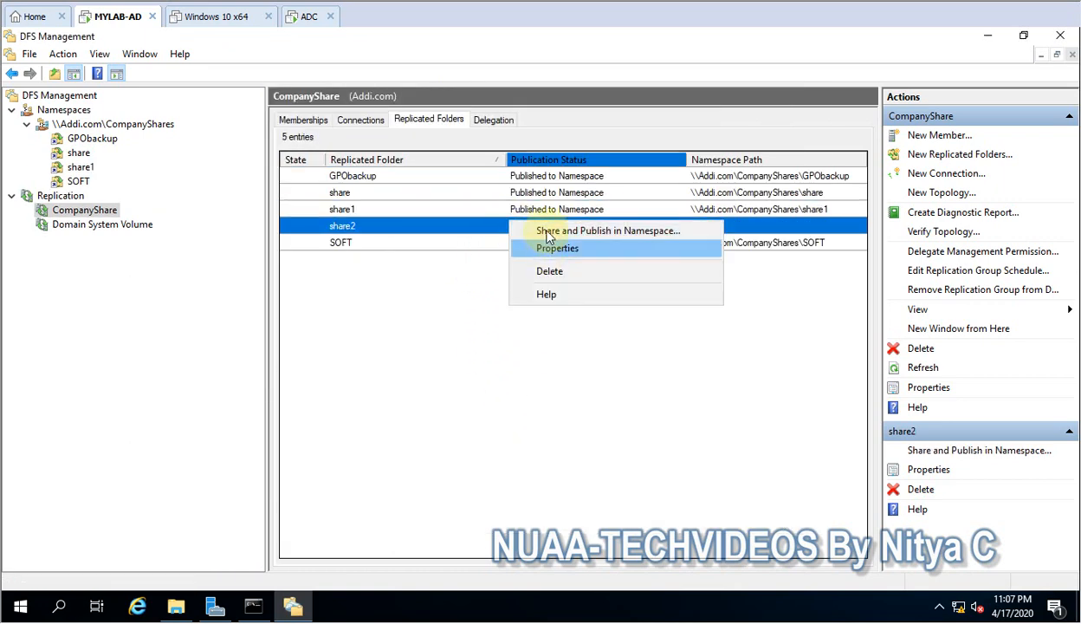
left_click(547, 230)
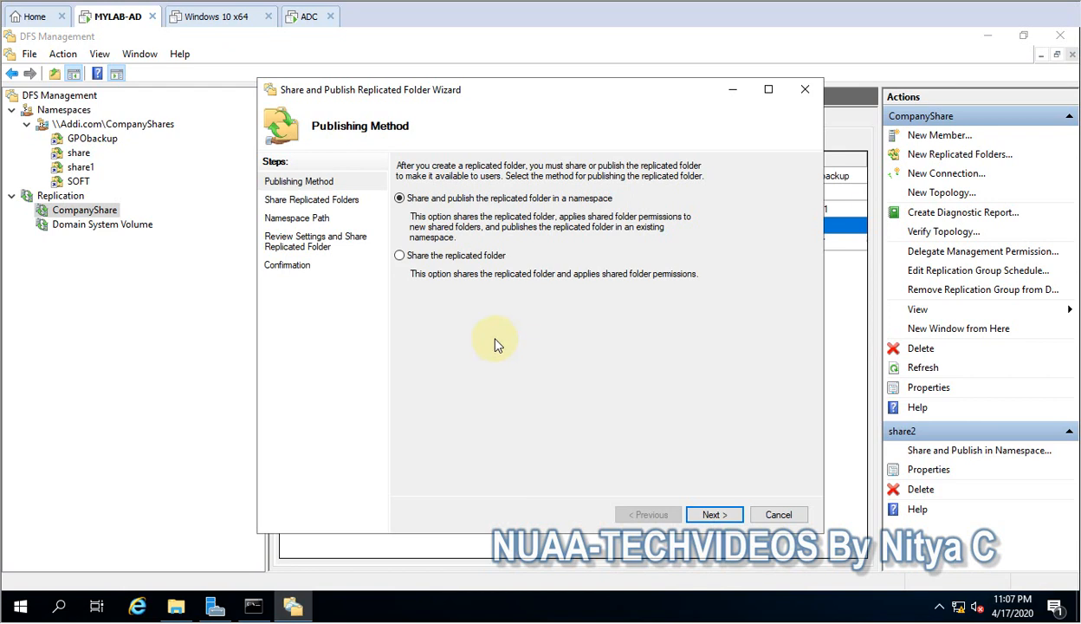
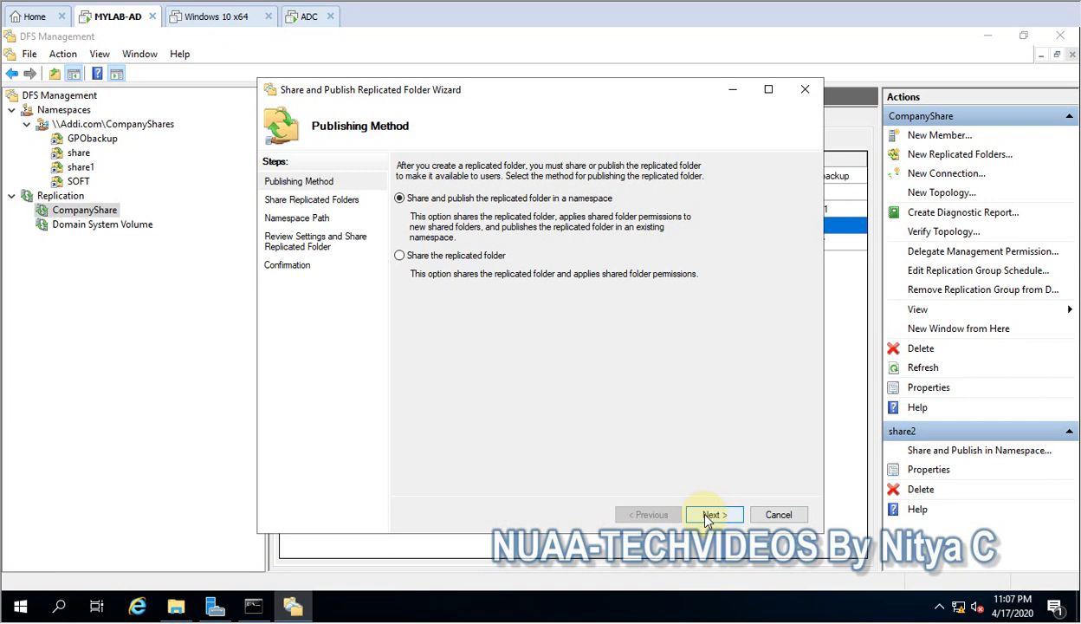
left_click(708, 517)
left_click(713, 514)
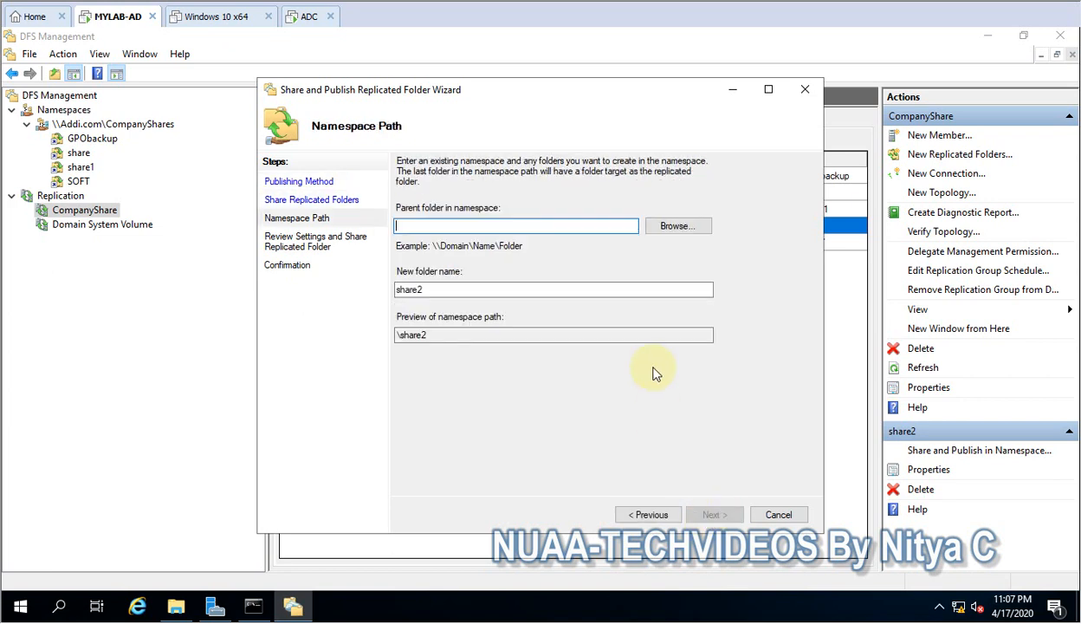
Choose \\Addi.com\CompanyShares as share2's parent namespace, publish it under the folder name share2, and close the wizard
left_click(680, 225)
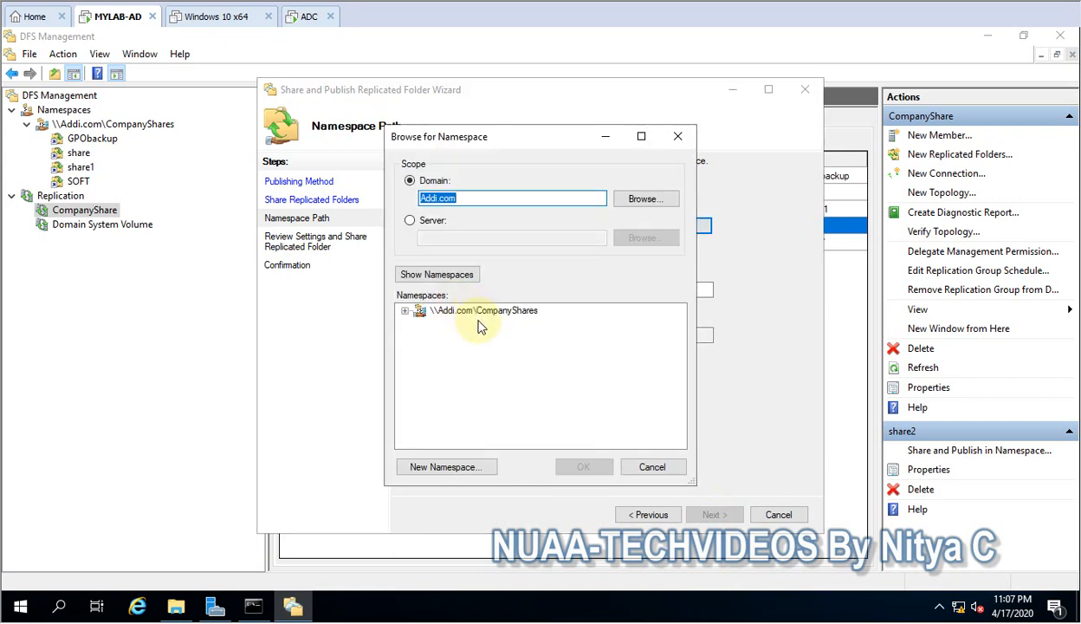
left_click(475, 311)
left_click(583, 467)
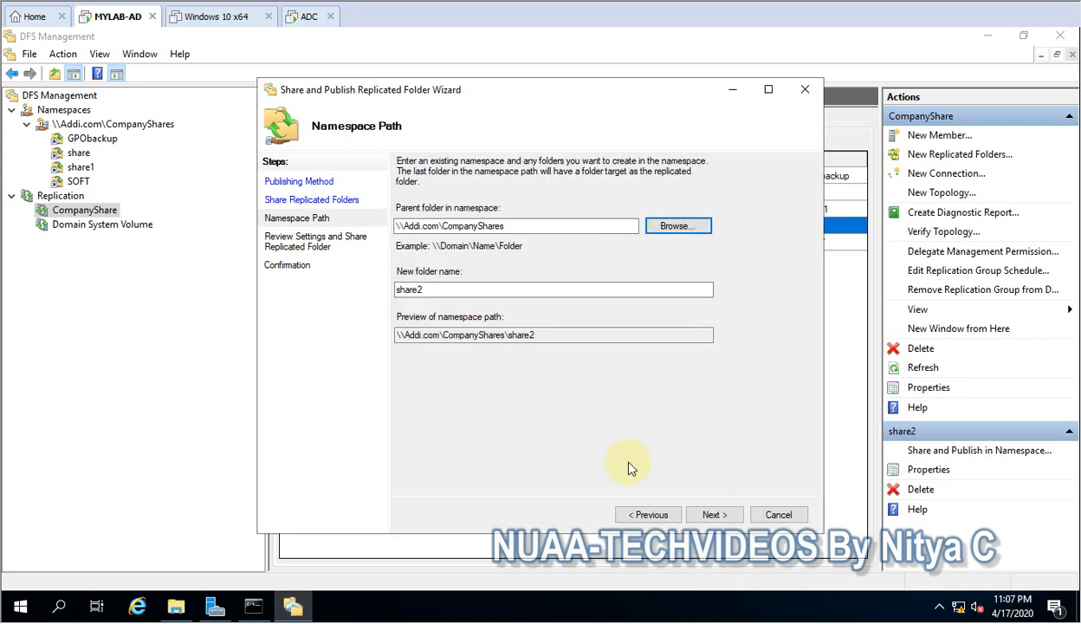
left_click(712, 515)
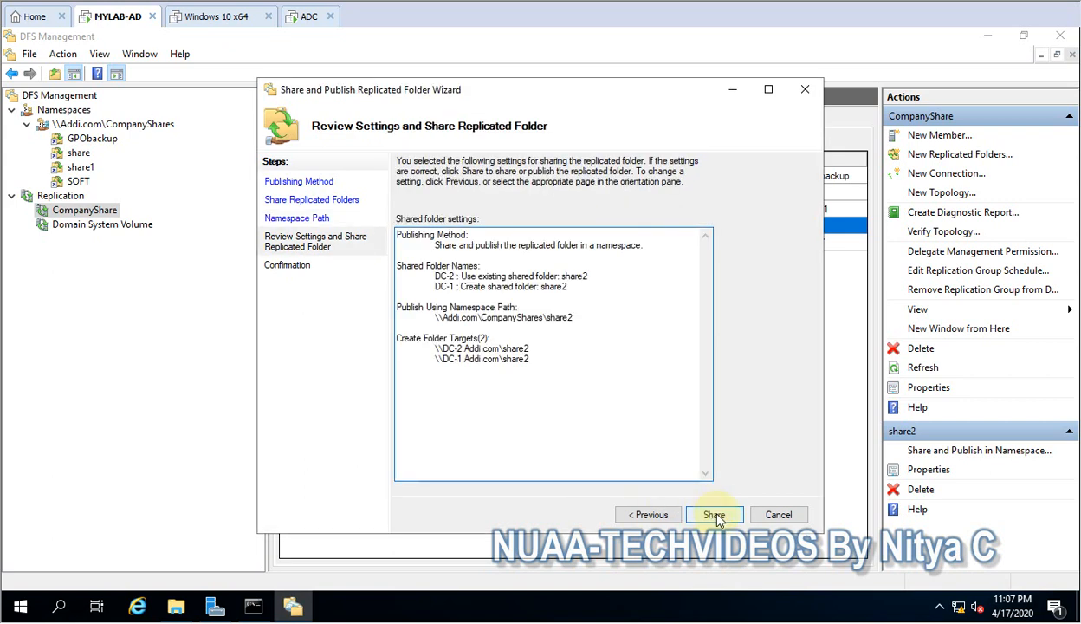
left_click(714, 514)
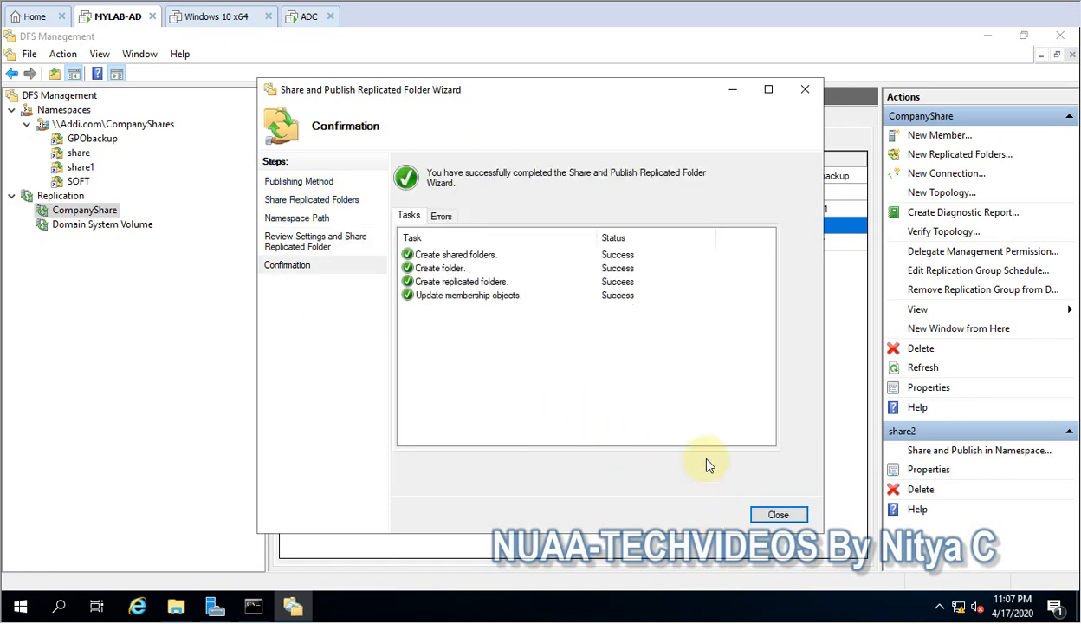
left_click(776, 515)
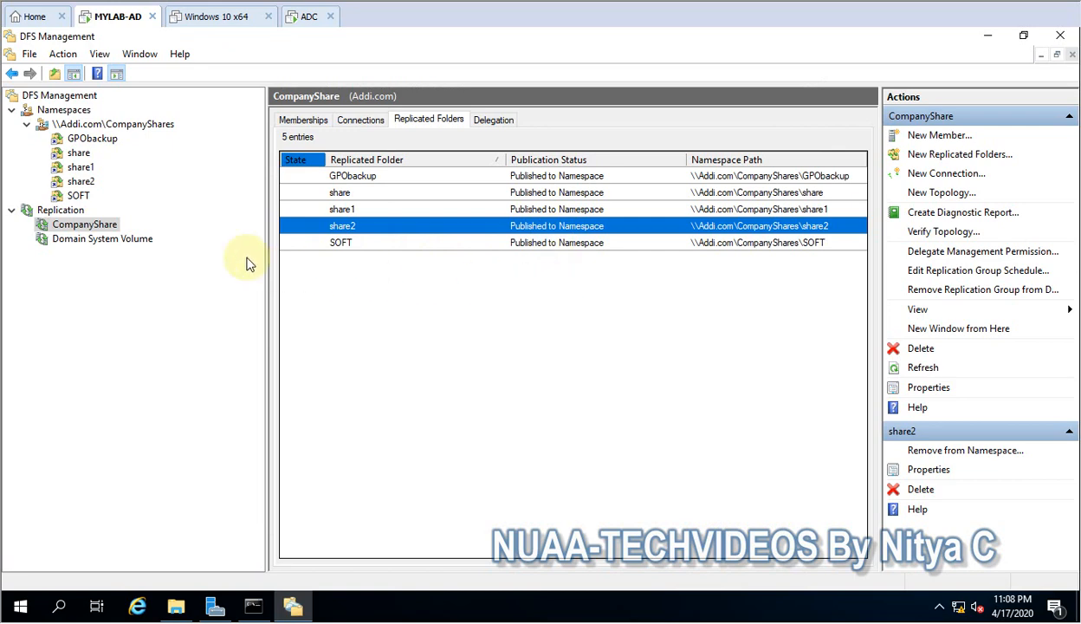
Review the folder targets of GPObackup in the namespace and inspect the contents of its DC-2 target in File Explorer
left_click(80, 138)
left_click(80, 194)
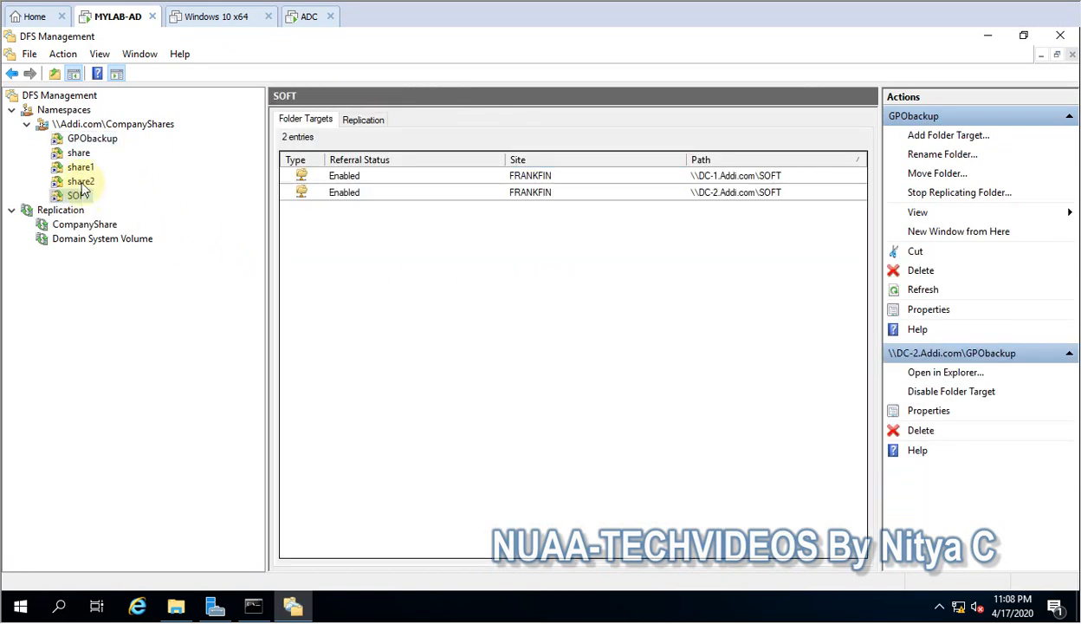
left_click(78, 124)
left_click(86, 139)
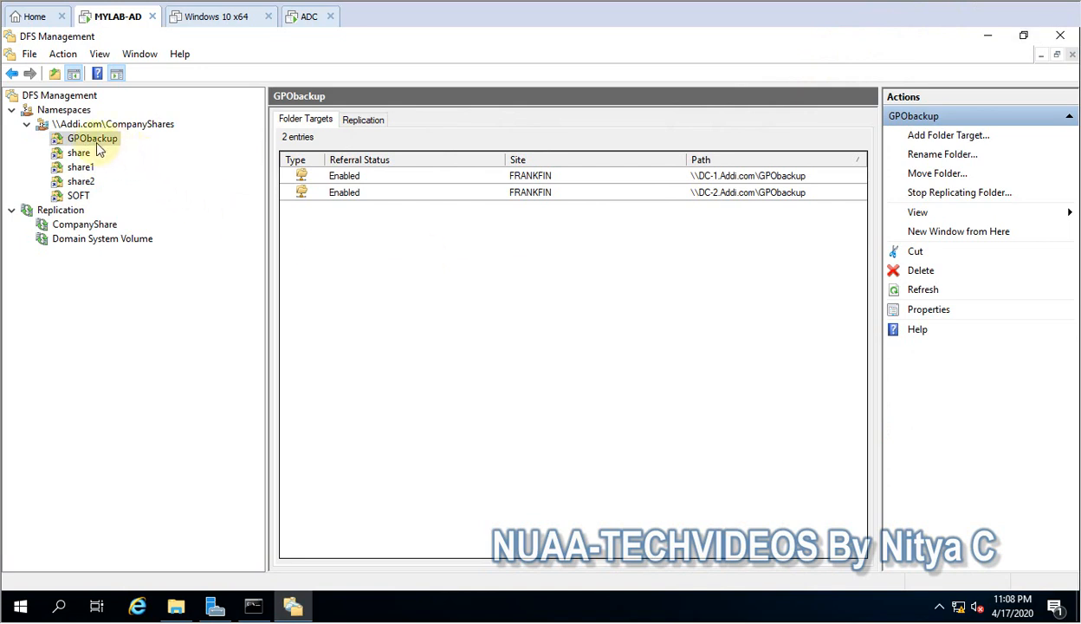
left_click(514, 175)
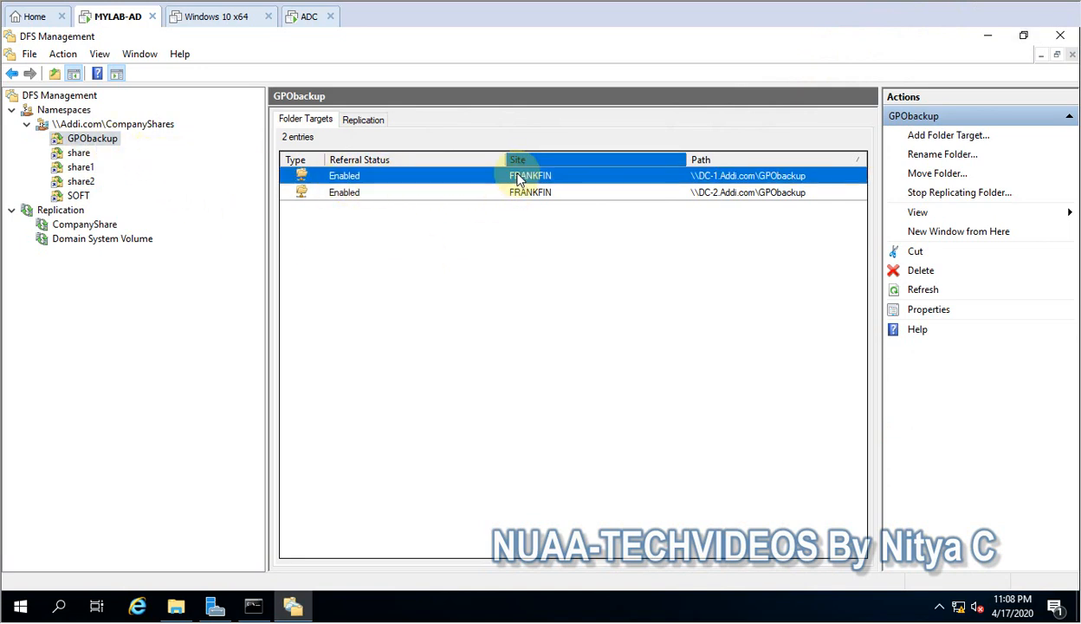
left_click(657, 196)
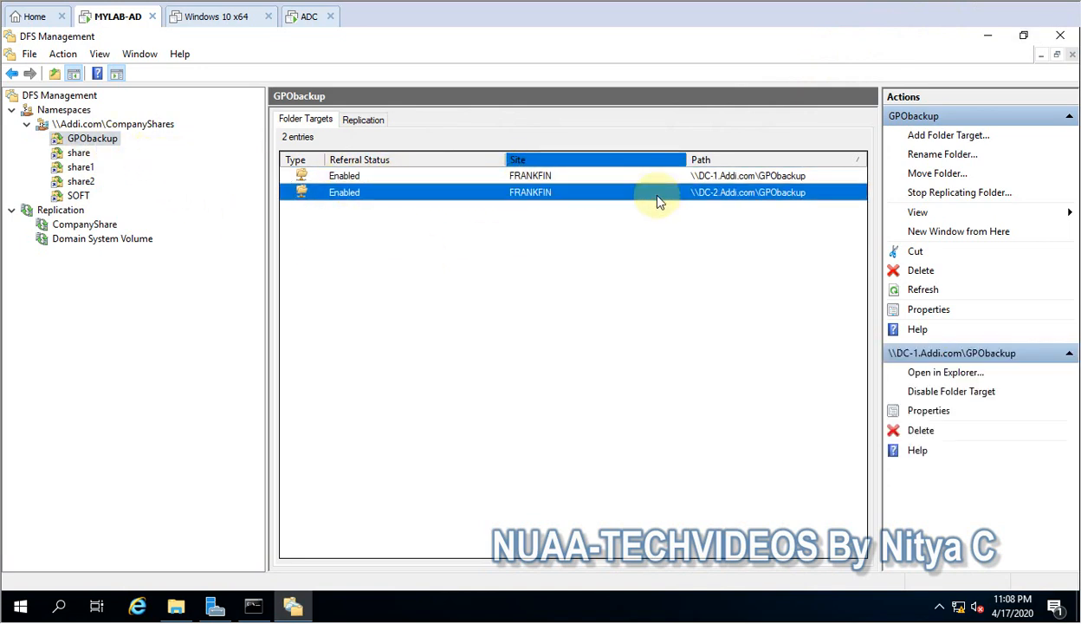
right_click(570, 194)
left_click(614, 207)
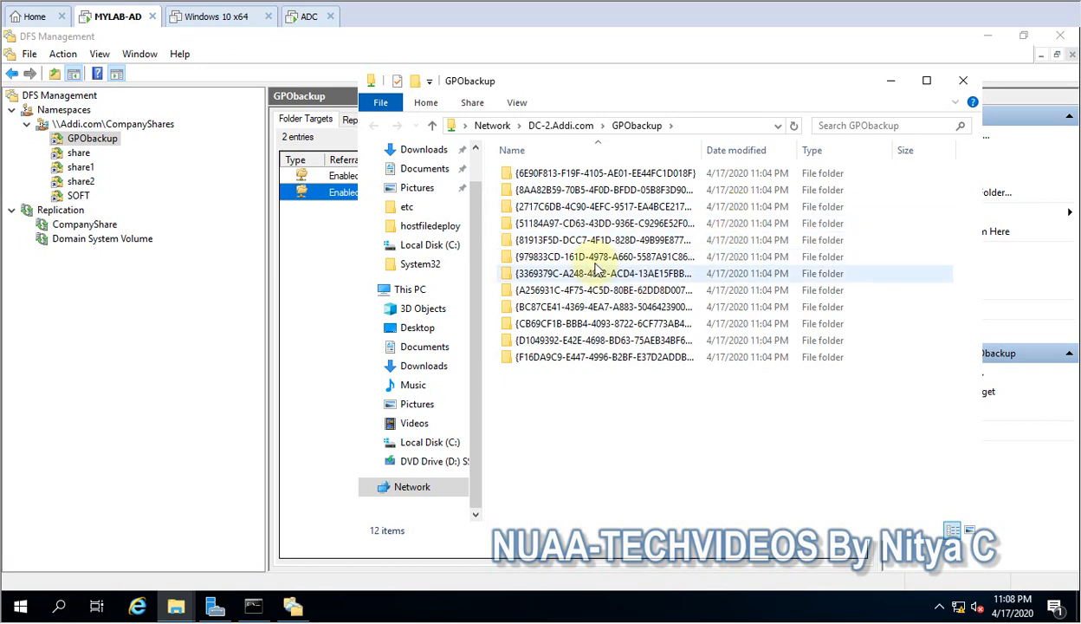
left_click(963, 80)
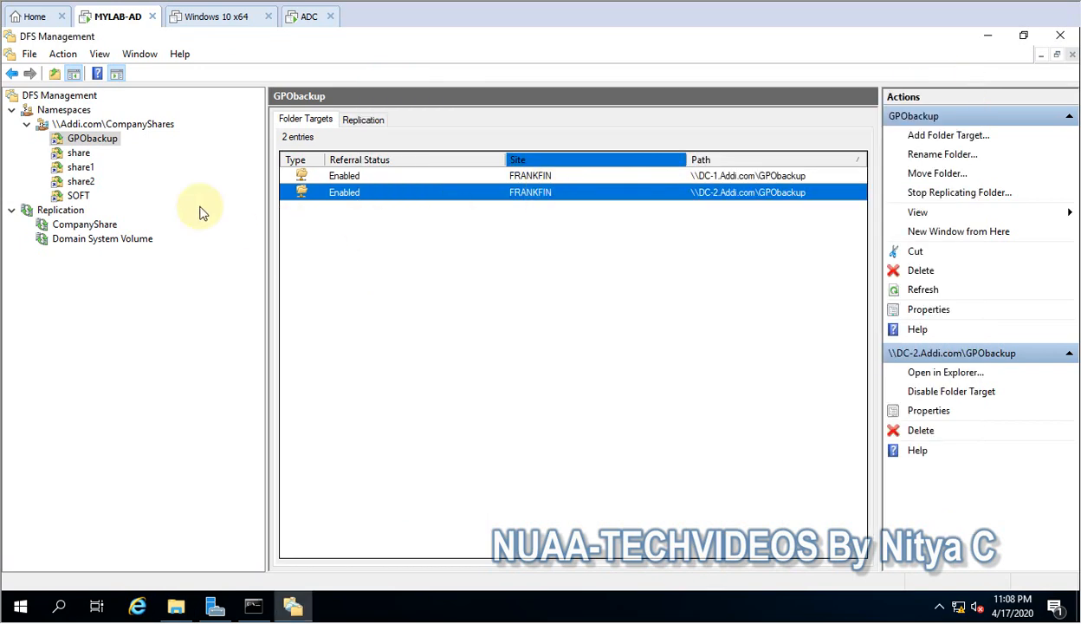
Inspect the contents of the SOFT folder's DC-2 target in File Explorer, and close the window
left_click(79, 195)
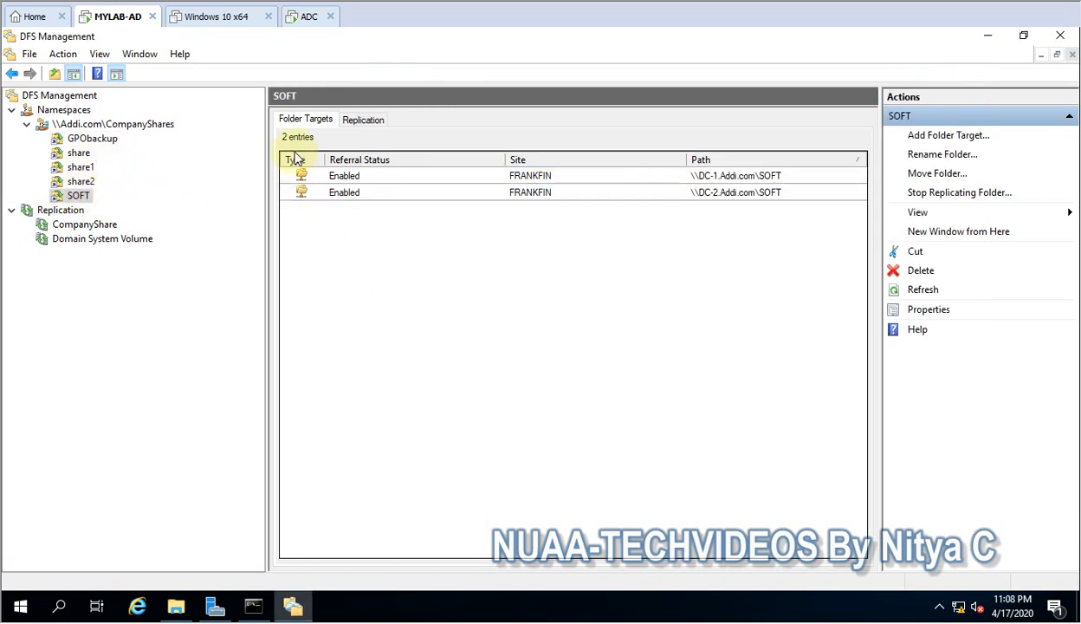
left_click(393, 194)
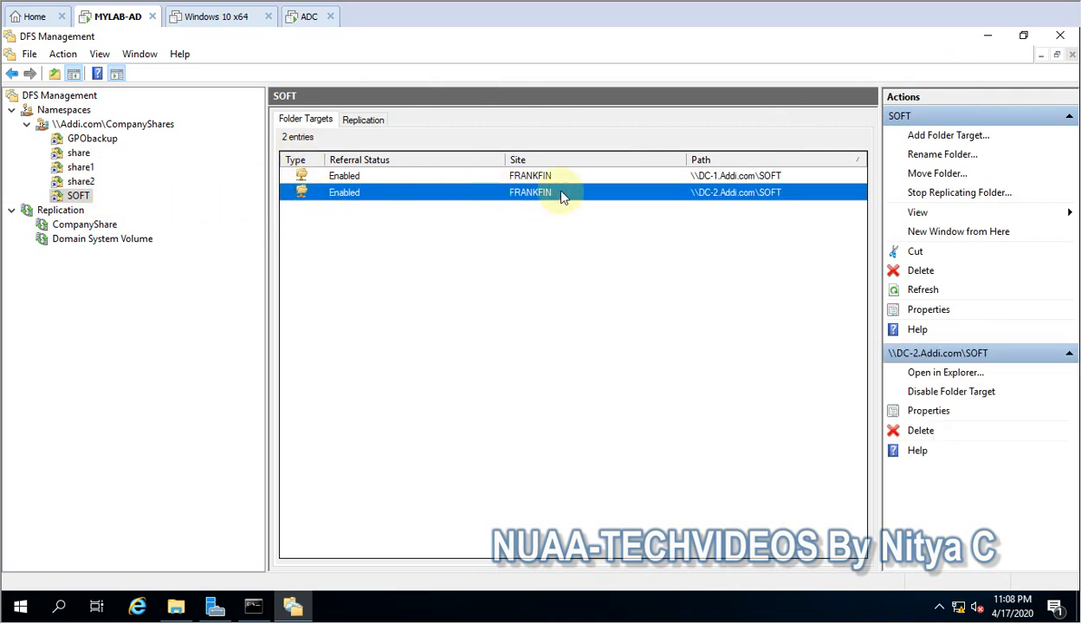
right_click(645, 195)
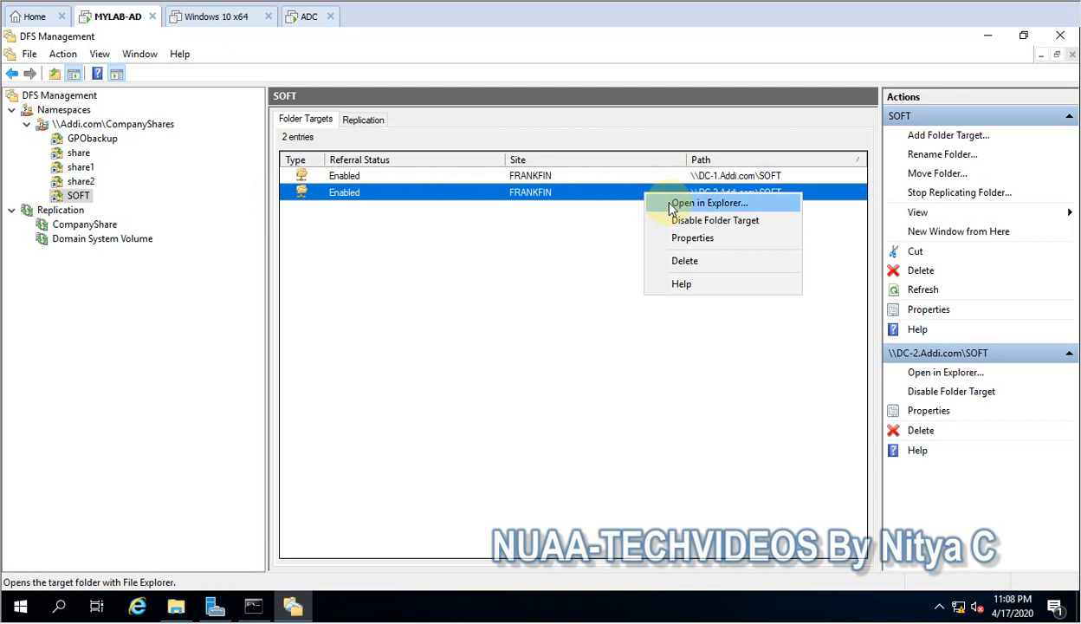
left_click(667, 203)
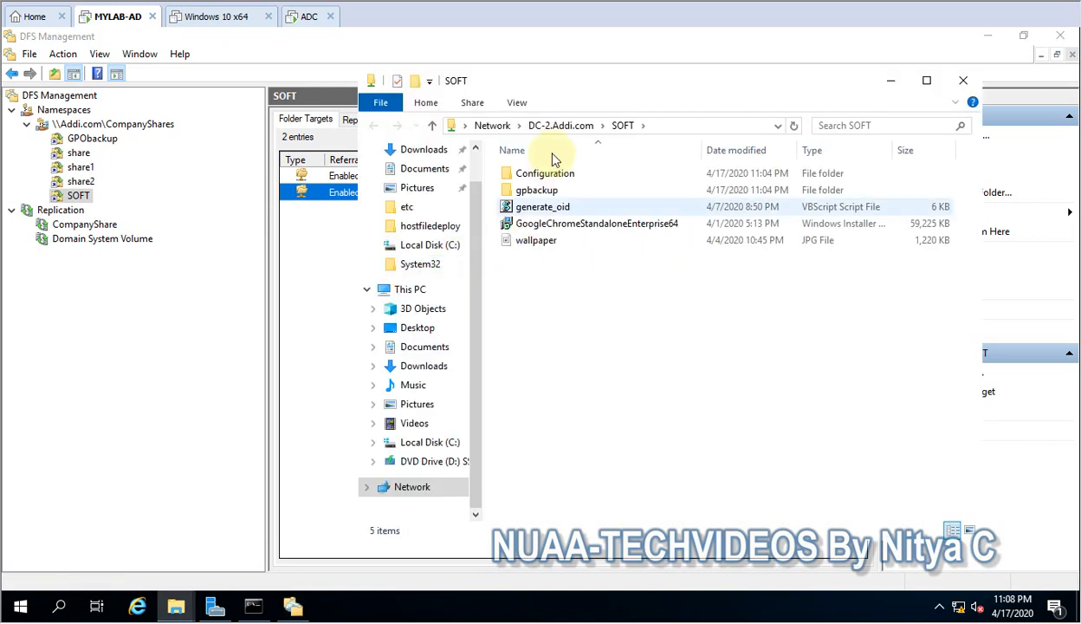
left_click(962, 83)
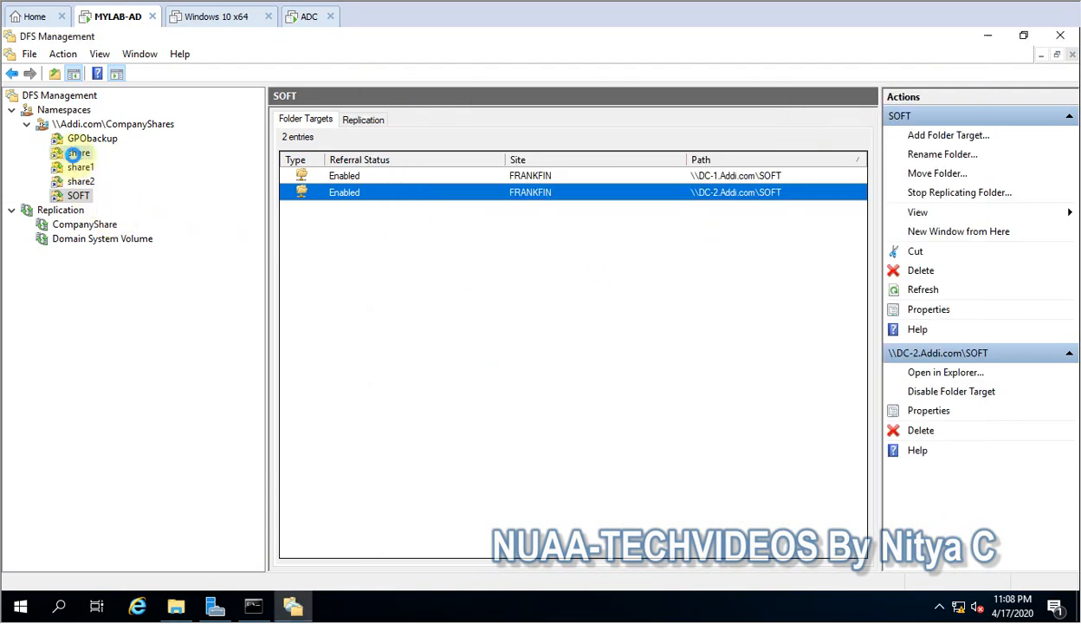
Open GPObackup's DC-2 folder target in File Explorer and create a text document named test in it
left_click(77, 156)
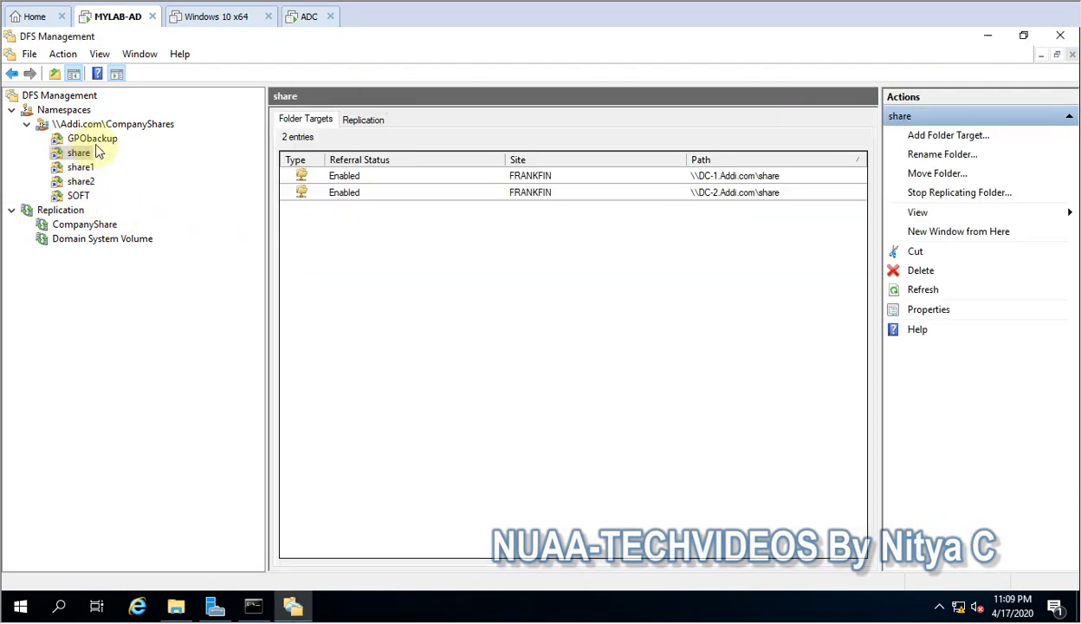
left_click(90, 139)
left_click(355, 193)
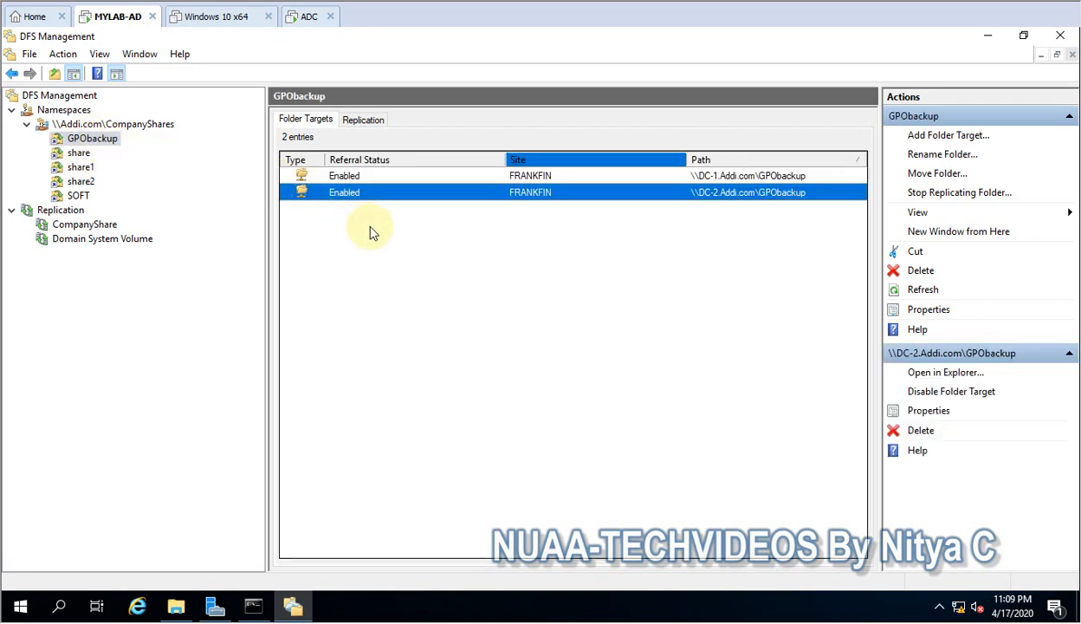
right_click(438, 194)
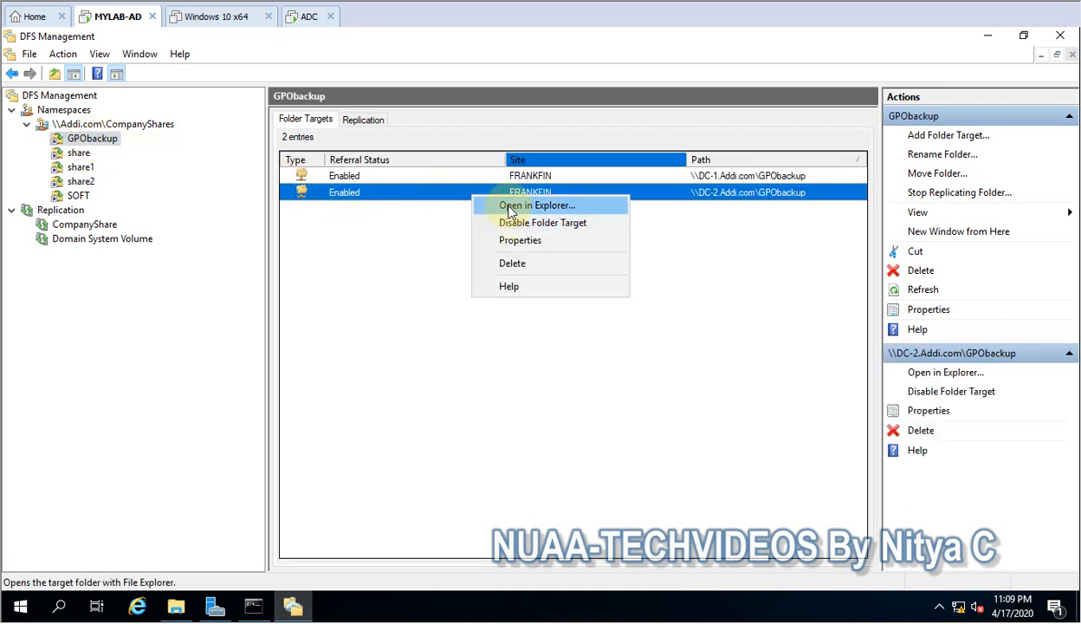
left_click(511, 203)
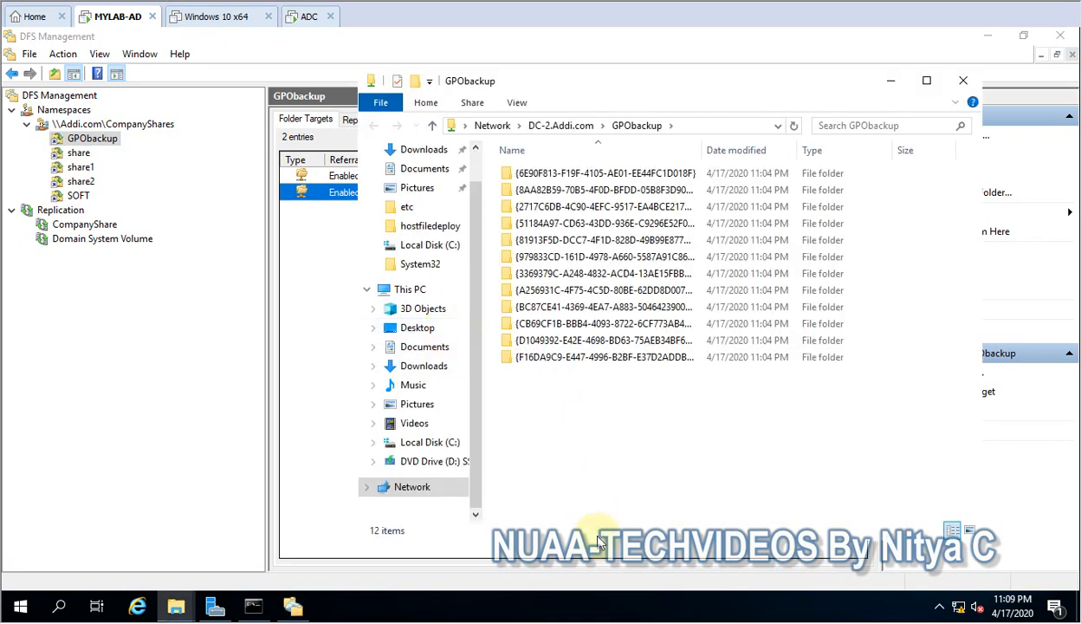
right_click(558, 392)
mouse_move(661, 352)
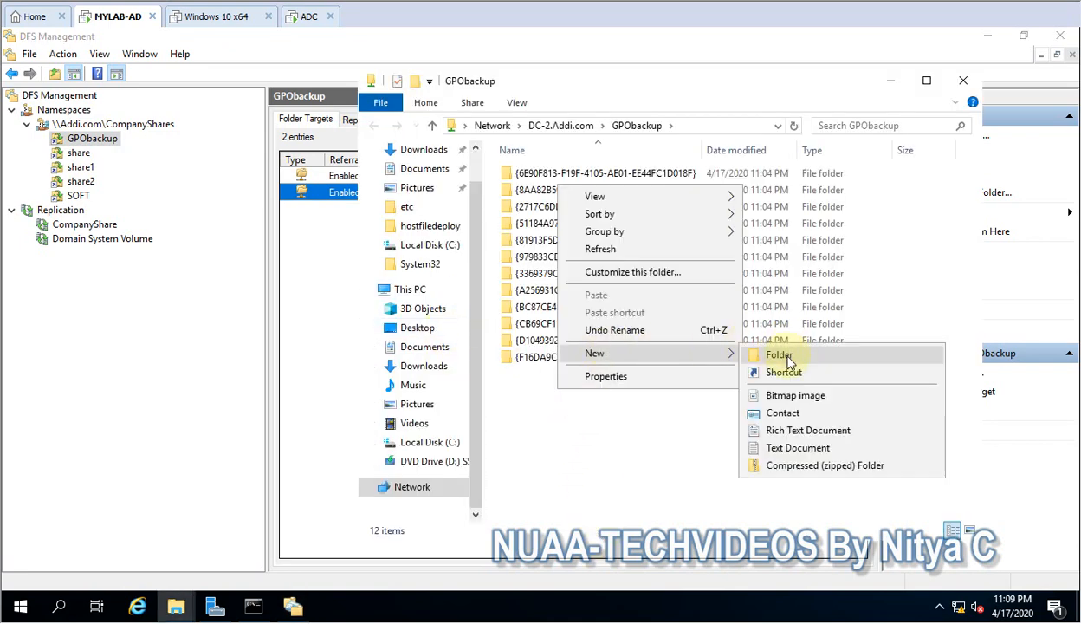
left_click(775, 447)
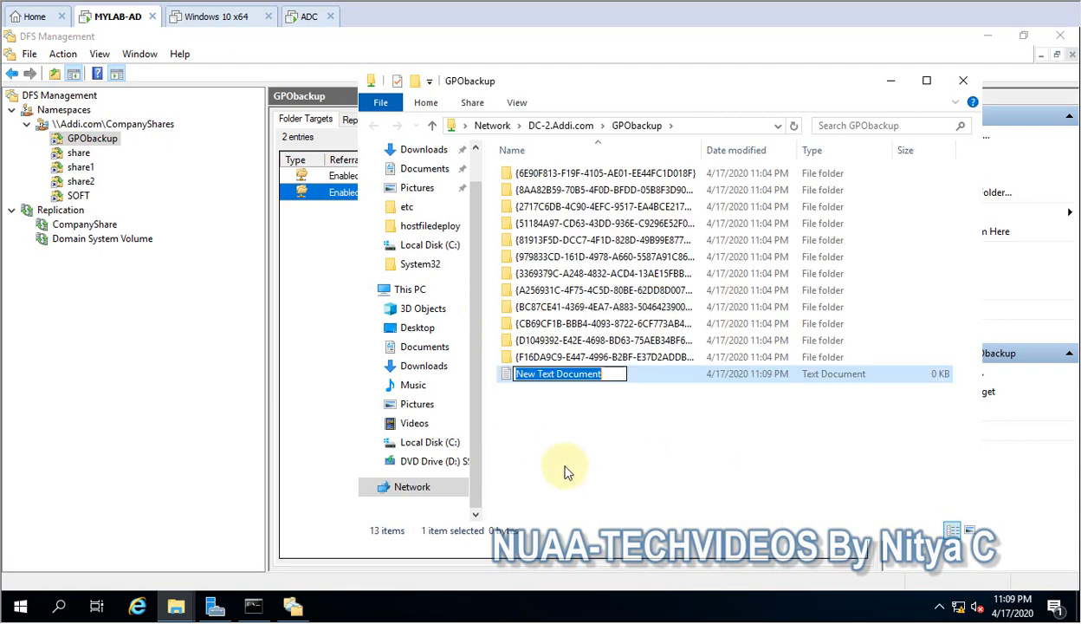
type("test")
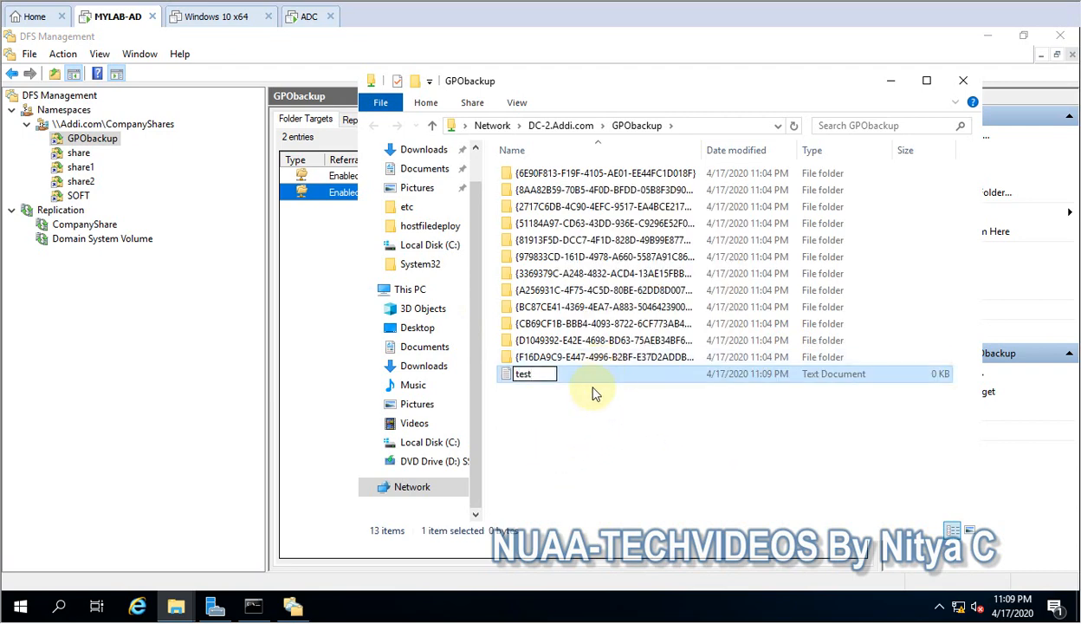
left_click(575, 374)
Enter 123 in the test document, save it, and close both the file and the DC-2 folder window
double_click(577, 375)
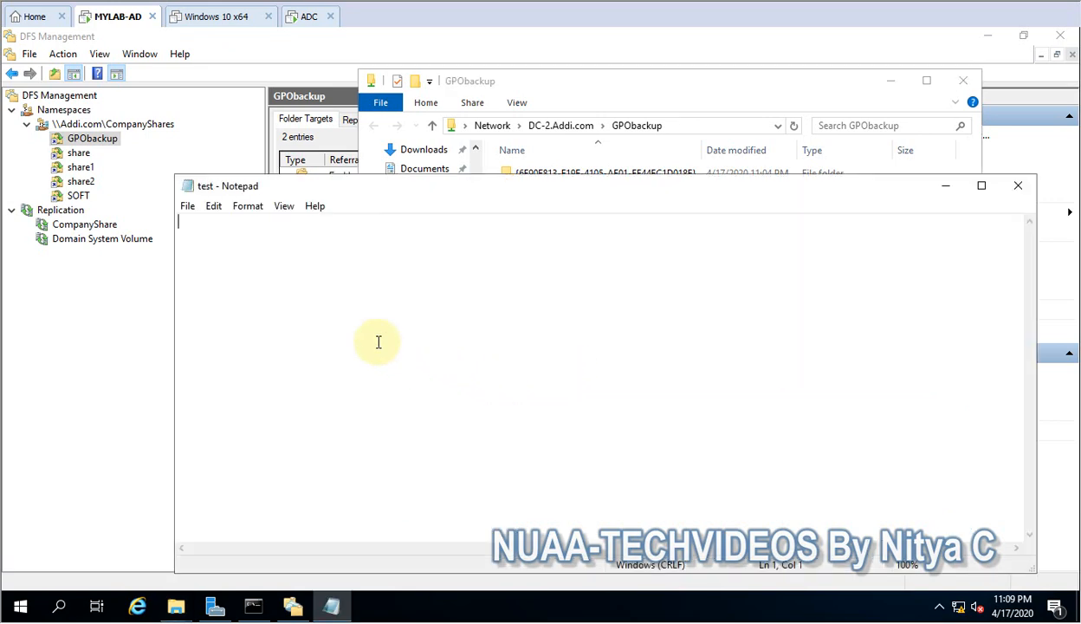
type("123")
left_click(187, 206)
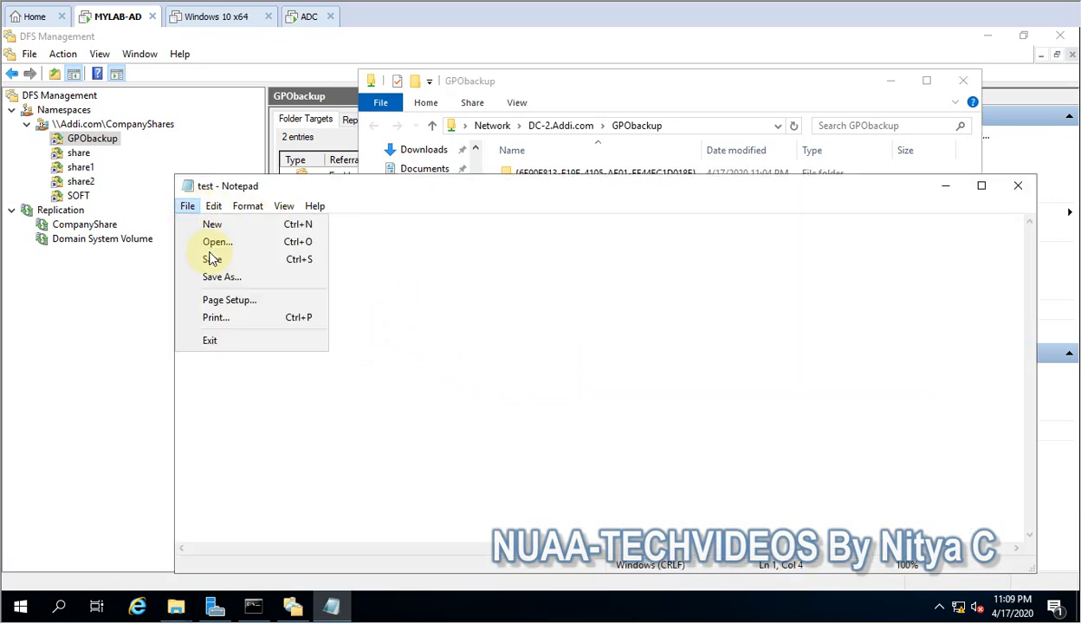
left_click(212, 260)
left_click(1018, 185)
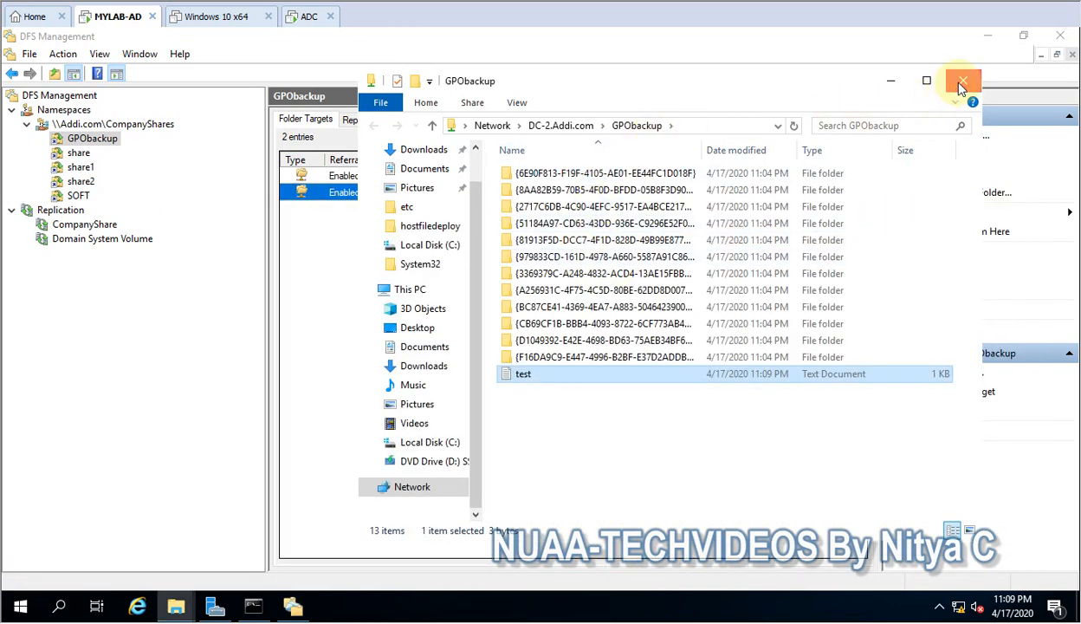
left_click(961, 84)
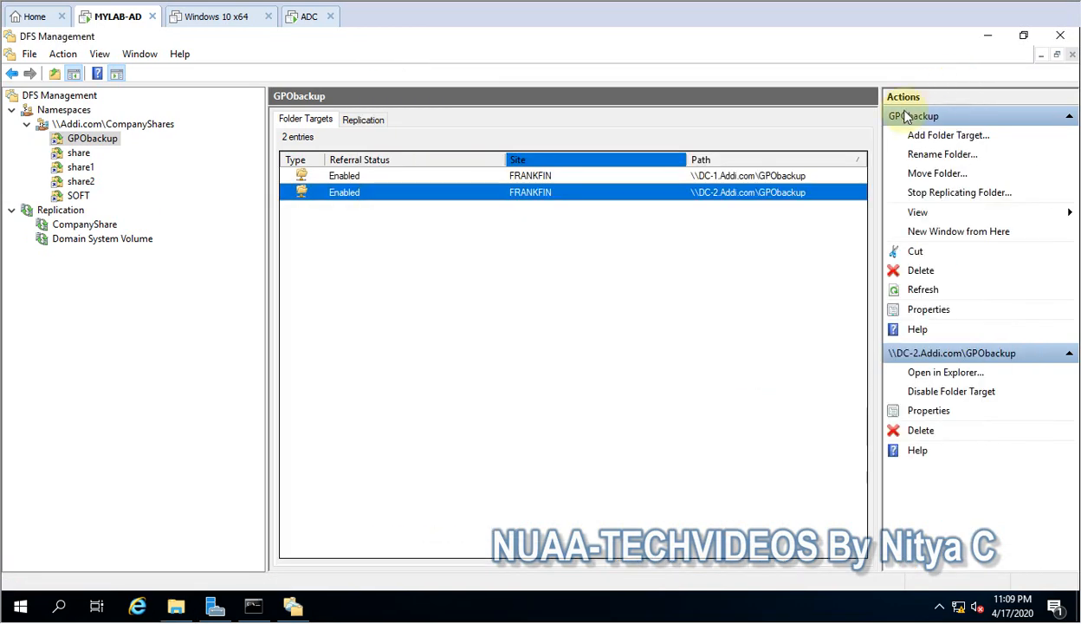
Open GPObackup's DC-1 folder target in File Explorer and check whether the test document has replicated there
left_click(654, 178)
right_click(653, 179)
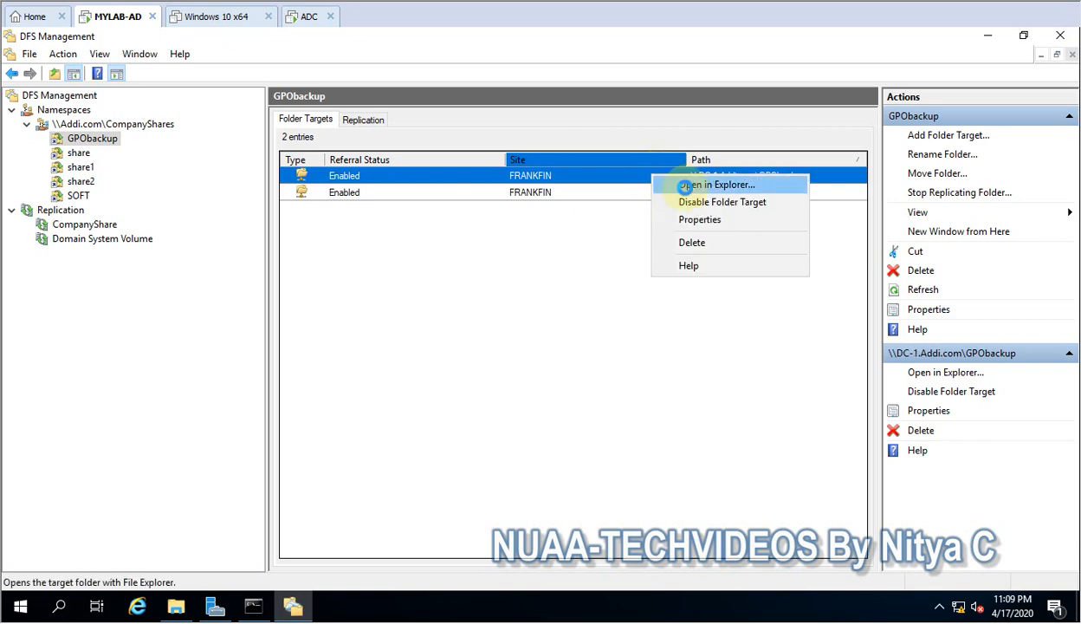
left_click(658, 185)
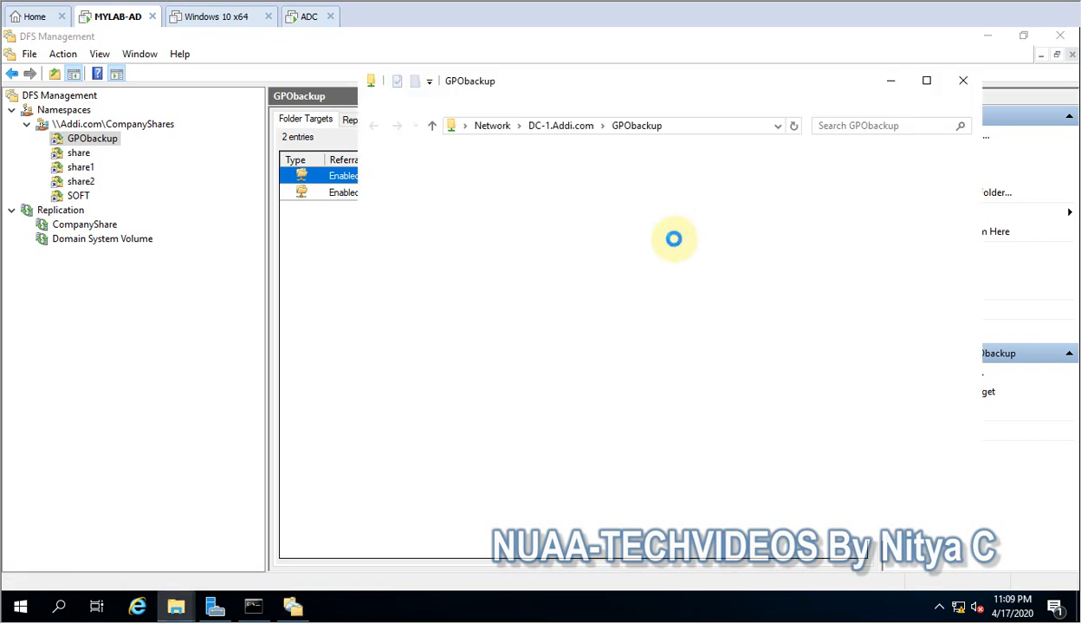
left_click(545, 381)
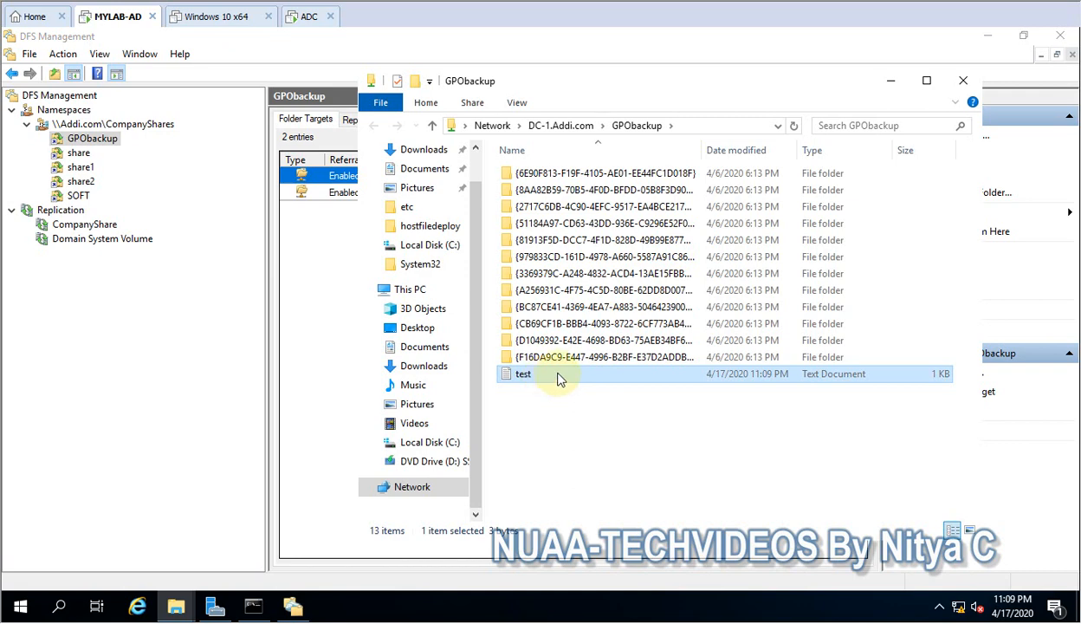
Check the text inside the replicated test document, and close both the file and GPObackup's DC-1 folder window
left_click_drag(259, 221, 182, 222)
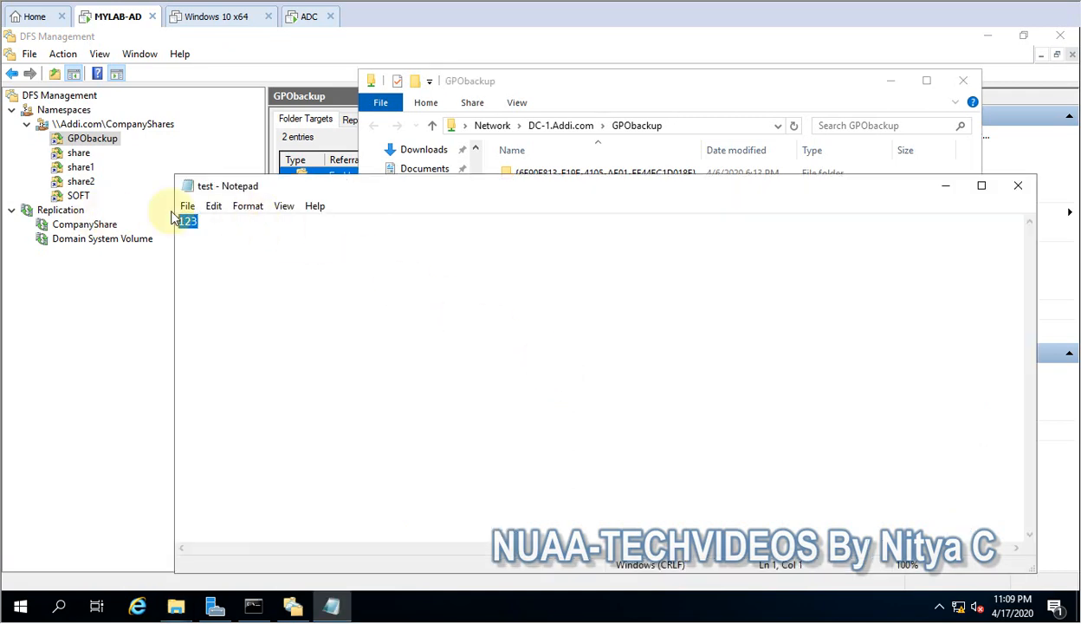
left_click(1018, 185)
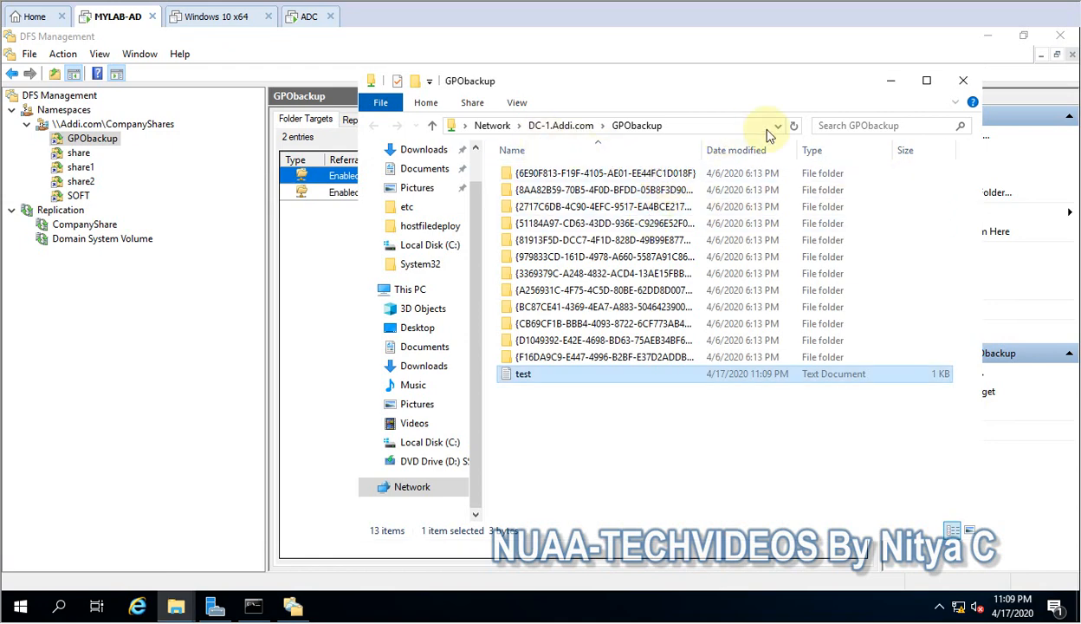
left_click(963, 80)
Open the DC-2 target of the share folder in File Explorer, create a new folder with the default name, and close the window
left_click(80, 154)
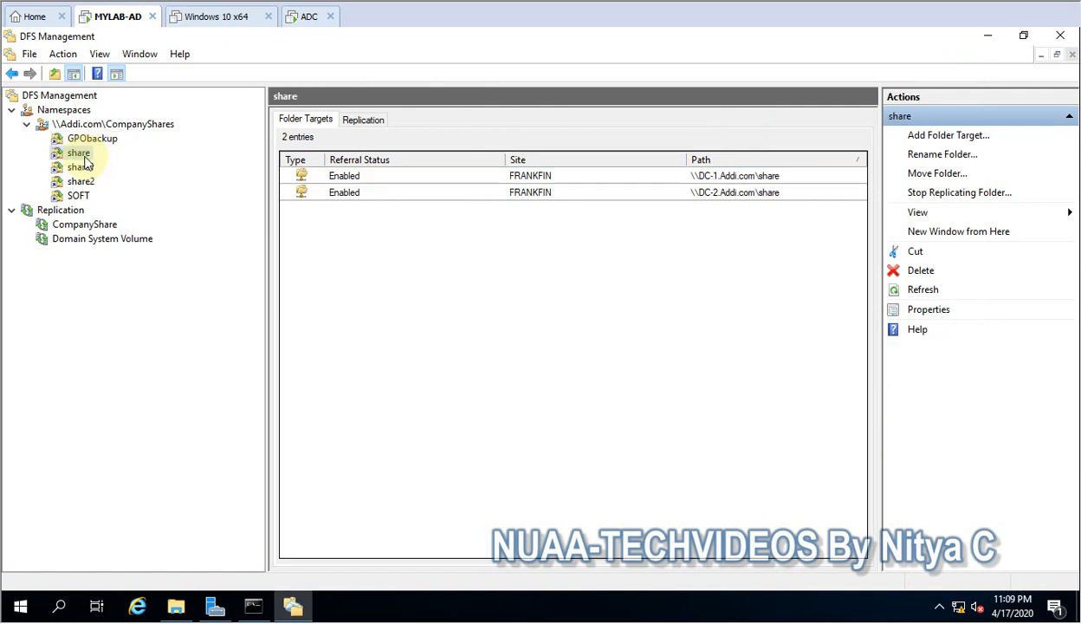
right_click(426, 175)
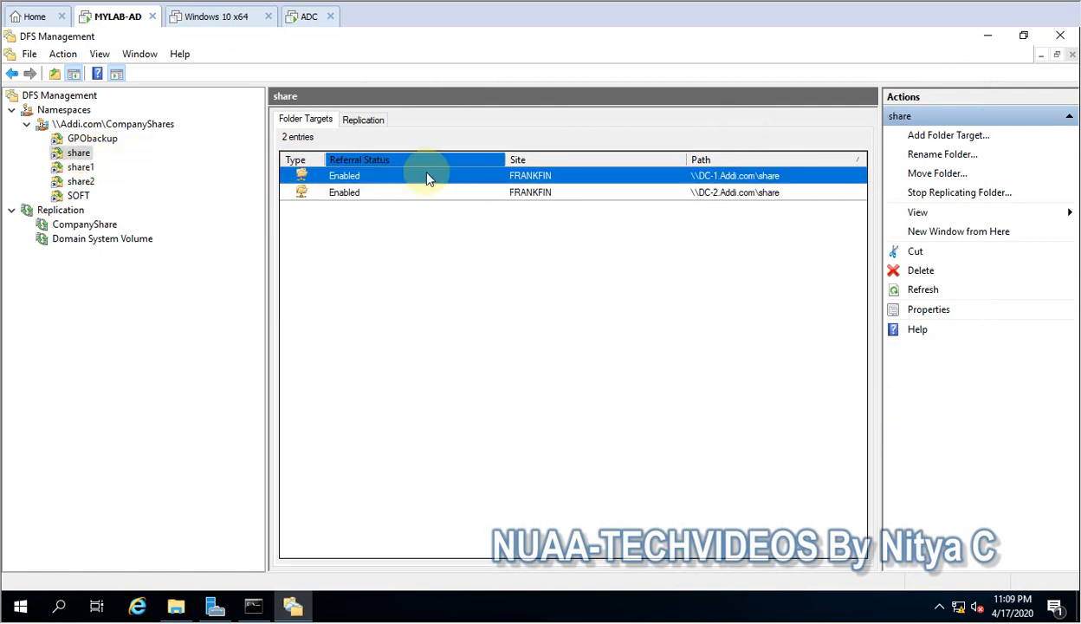
left_click(349, 192)
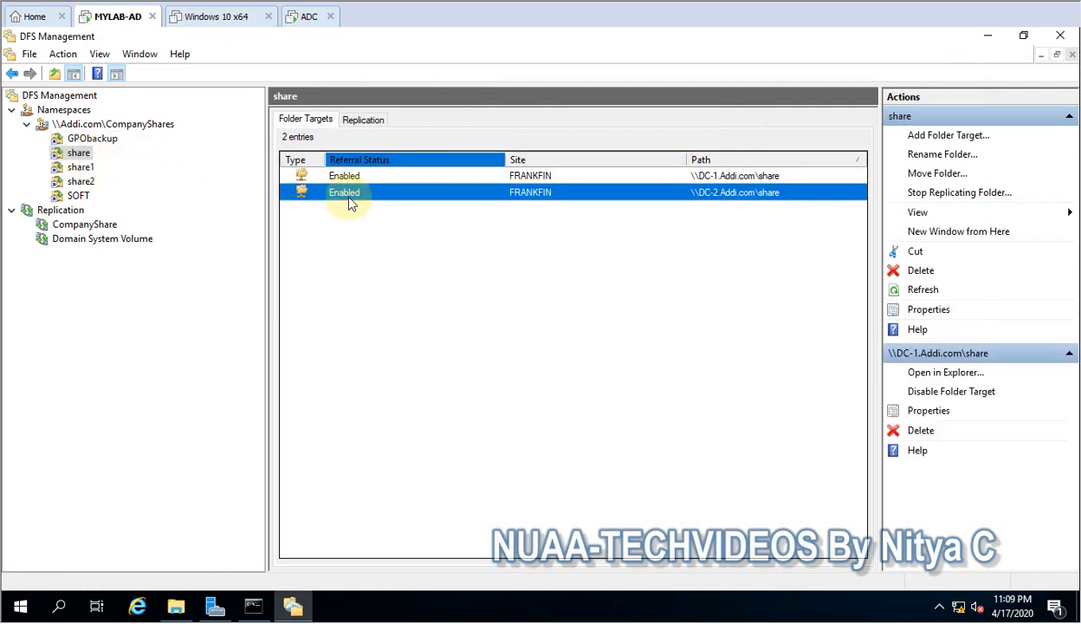
right_click(348, 192)
left_click(391, 210)
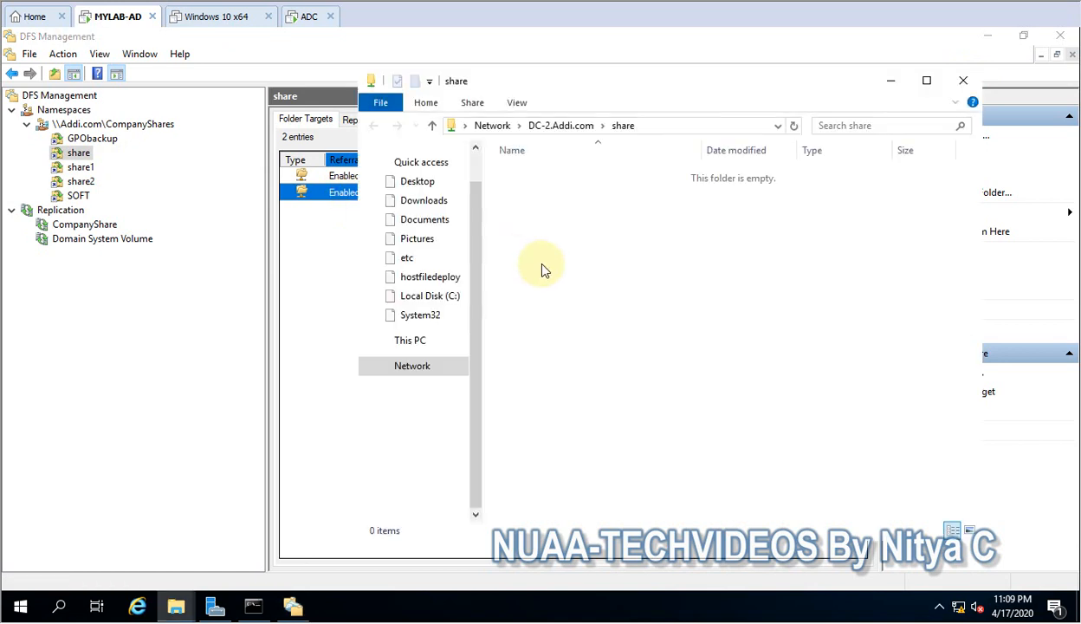
right_click(580, 234)
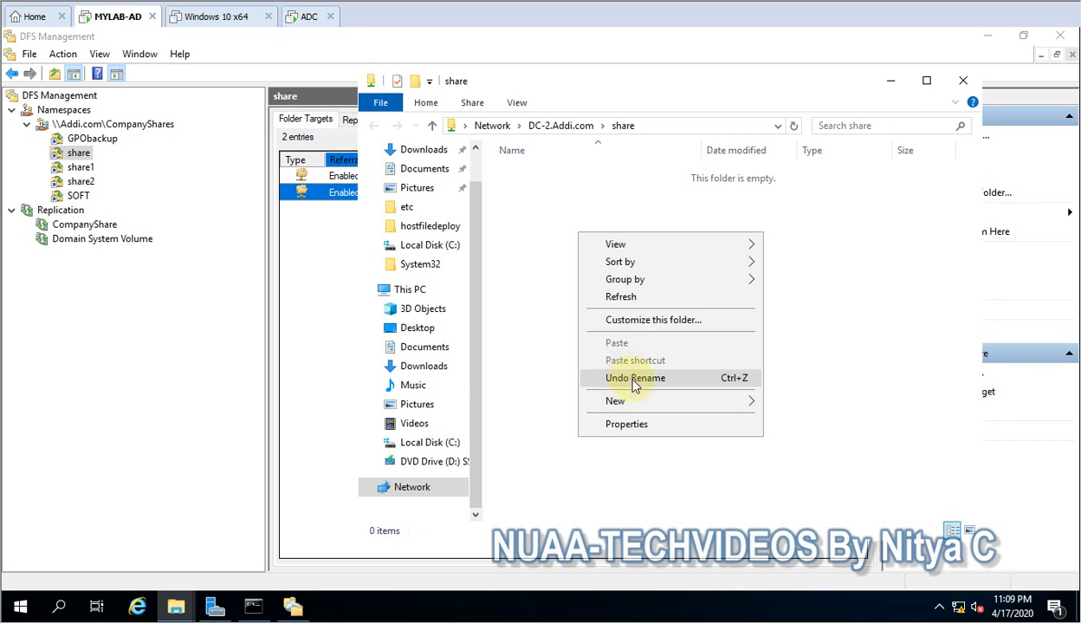
mouse_move(752, 400)
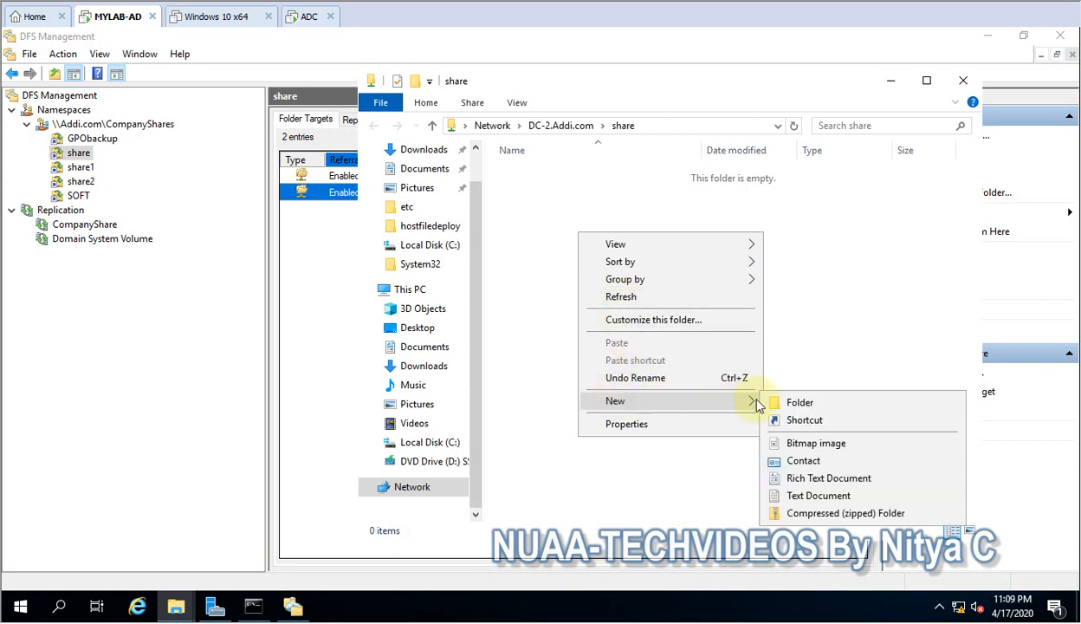
left_click(800, 403)
left_click(593, 329)
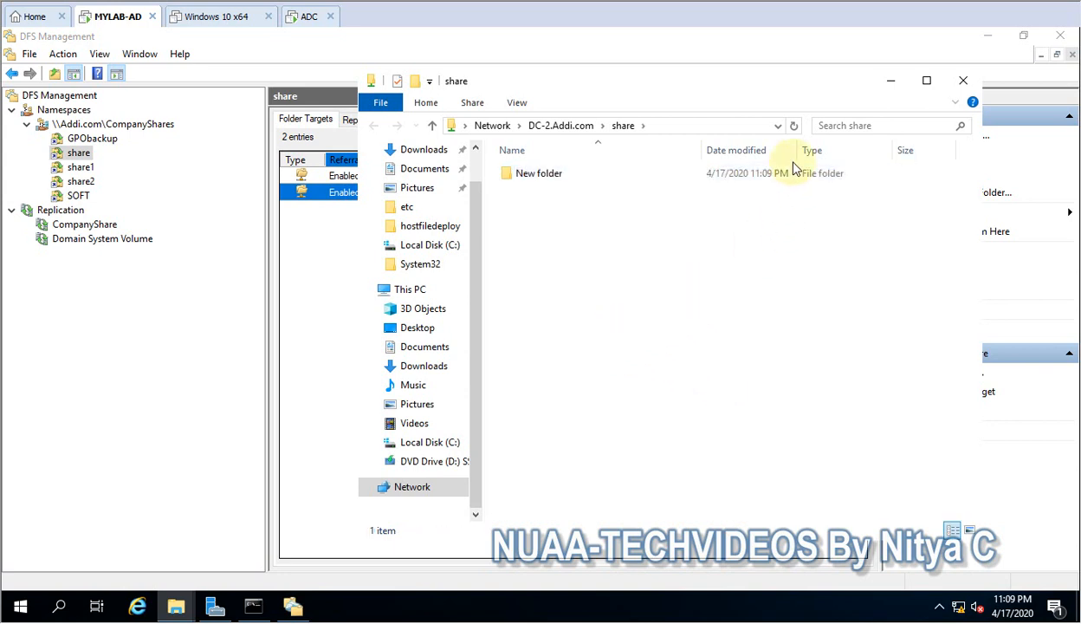
left_click(962, 84)
Open the share folder's DC-1 target in File Explorer, check whether the new folder has replicated, and close the window
left_click(519, 174)
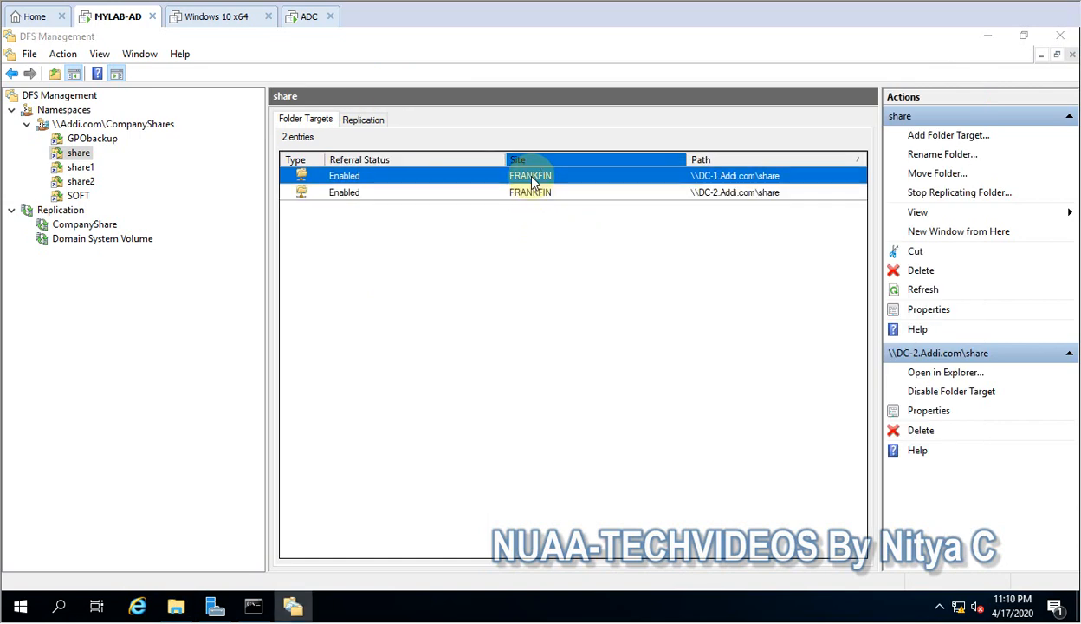
double_click(540, 180)
right_click(537, 178)
left_click(606, 471)
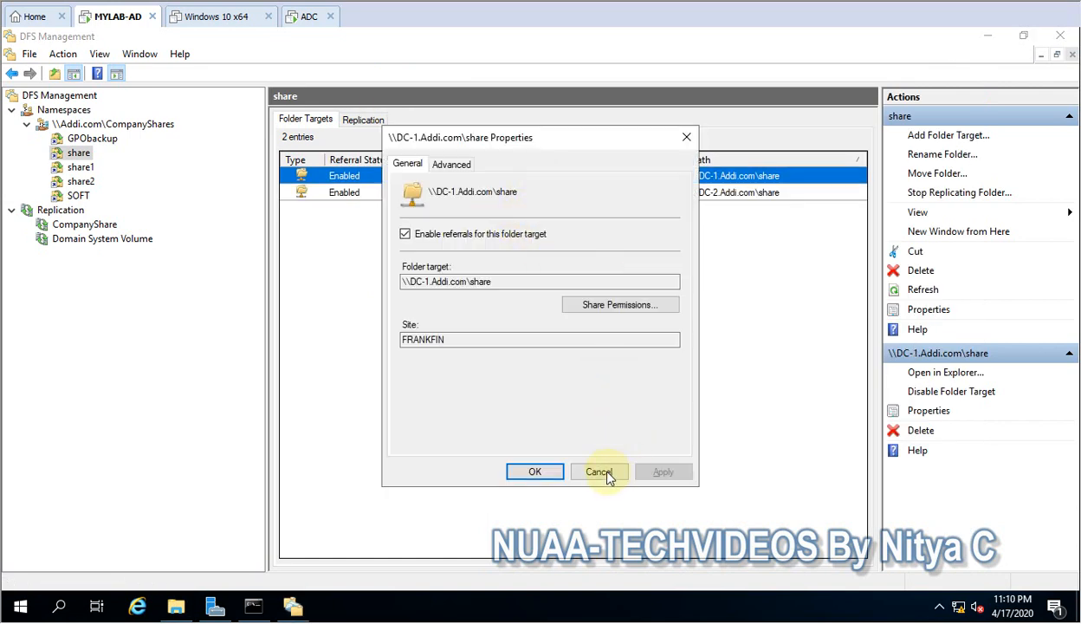
left_click(606, 470)
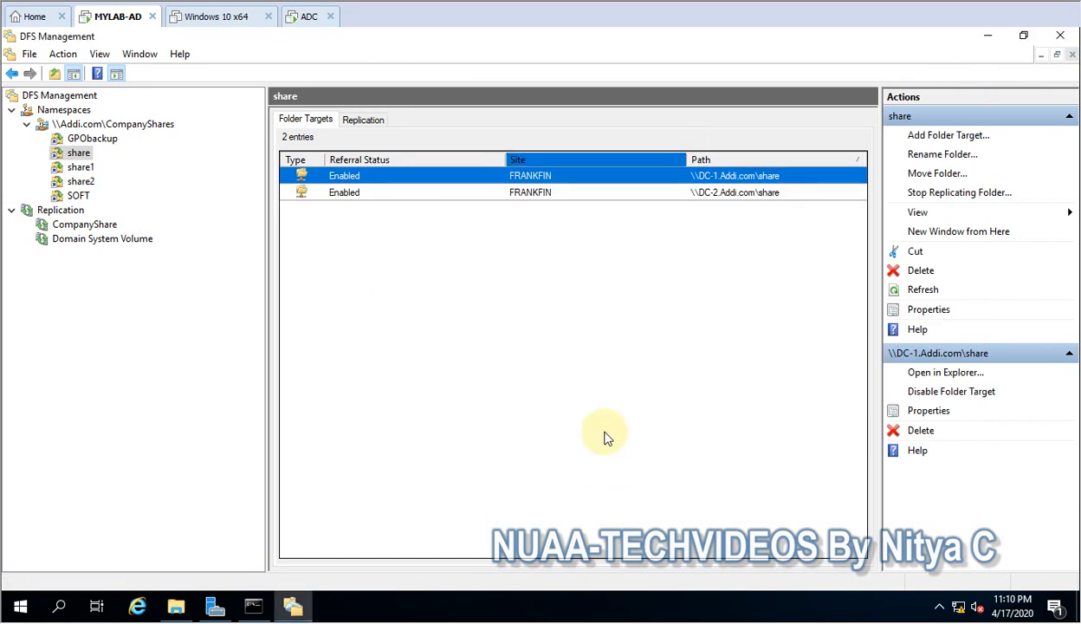
right_click(465, 174)
left_click(496, 184)
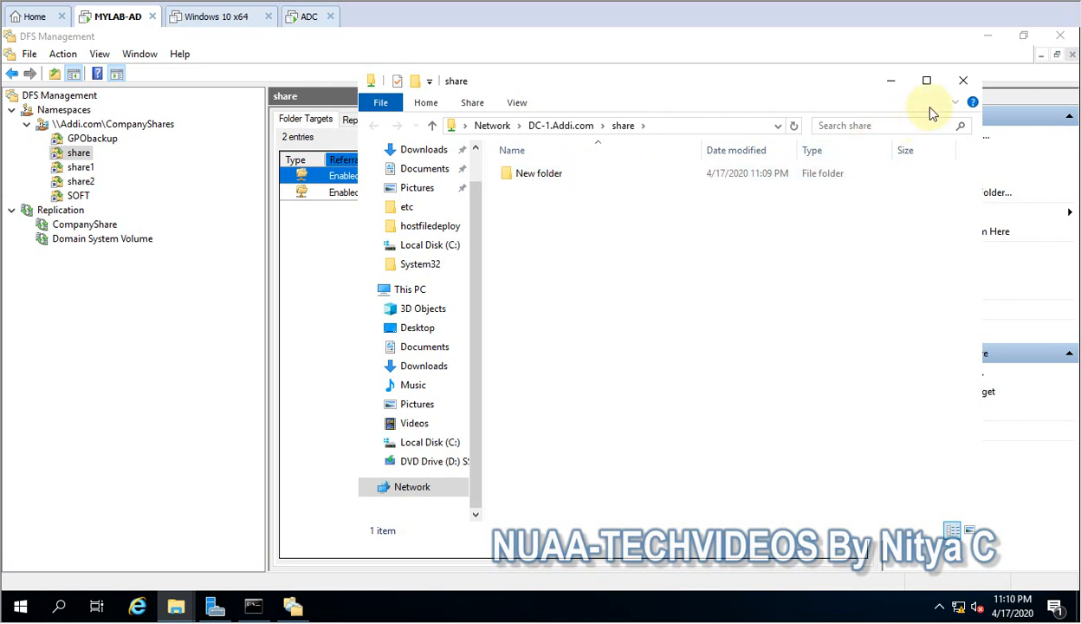
left_click(962, 80)
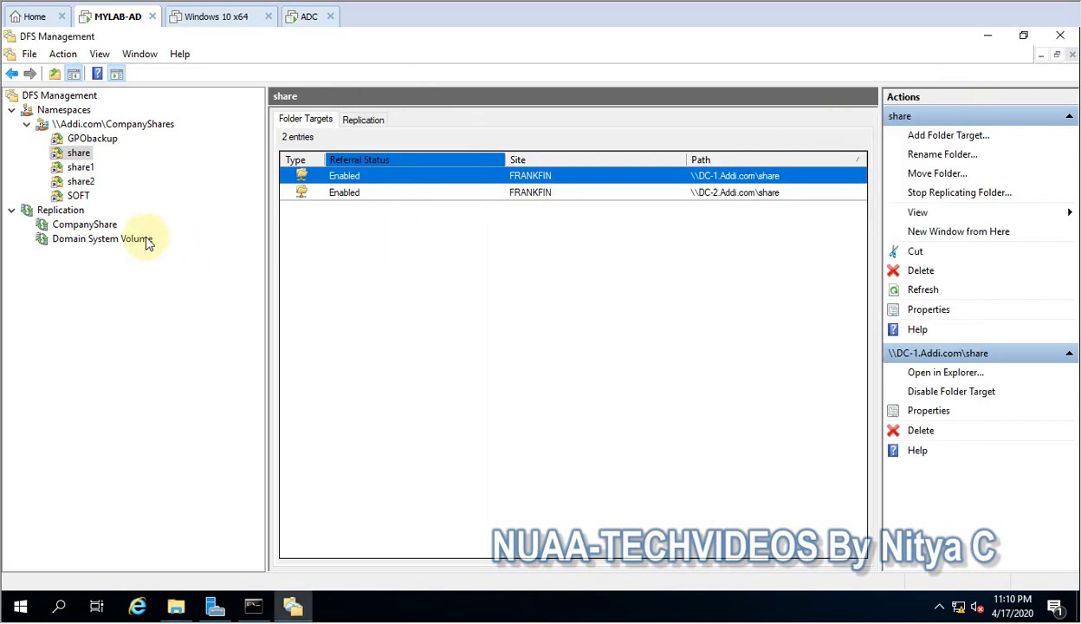
Copy the \\Addi.com\CompanyShares path from the namespace's properties, and close them without changes
left_click(110, 227)
right_click(107, 224)
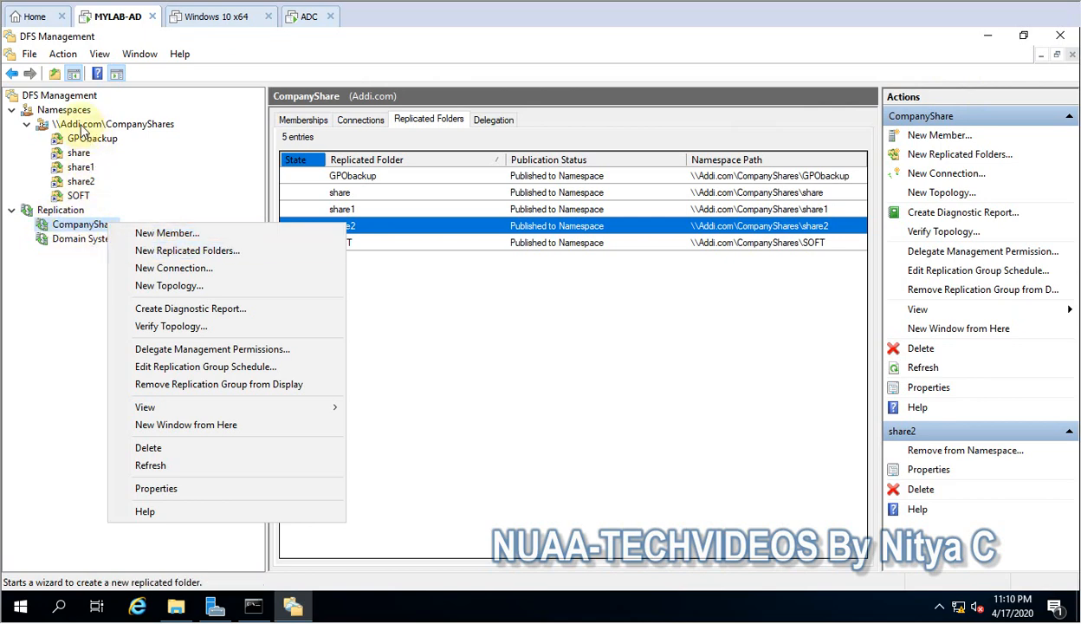
left_click(102, 125)
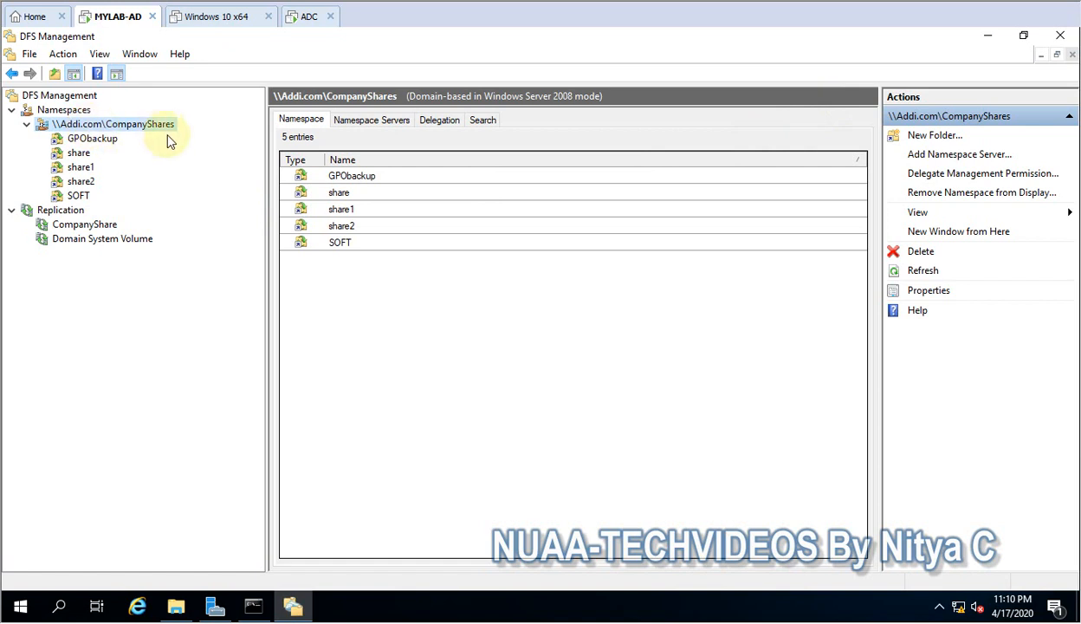
right_click(135, 130)
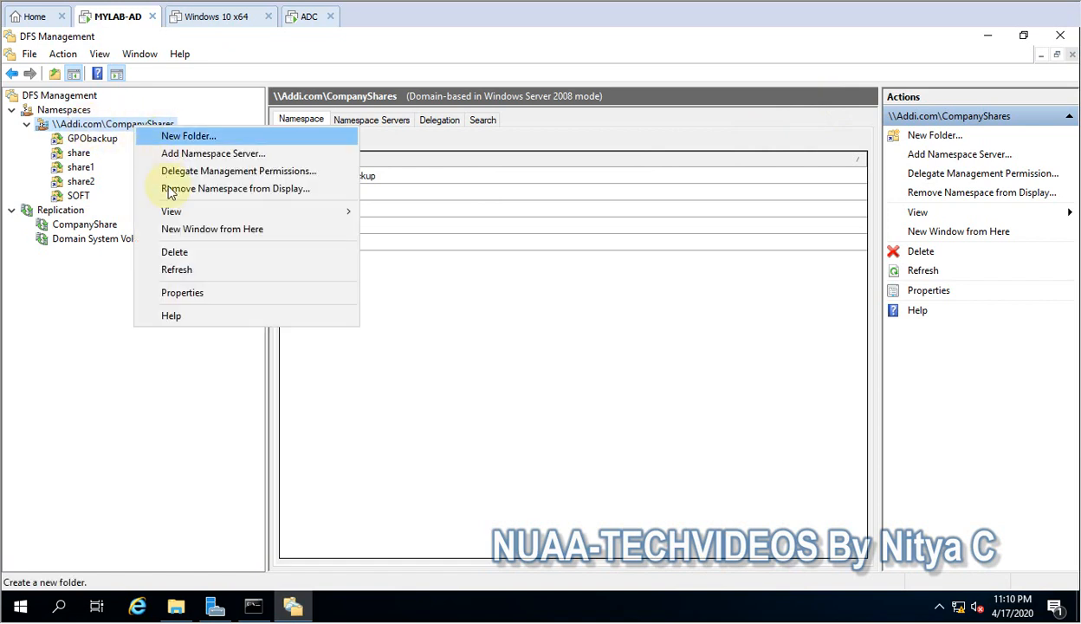
left_click(182, 285)
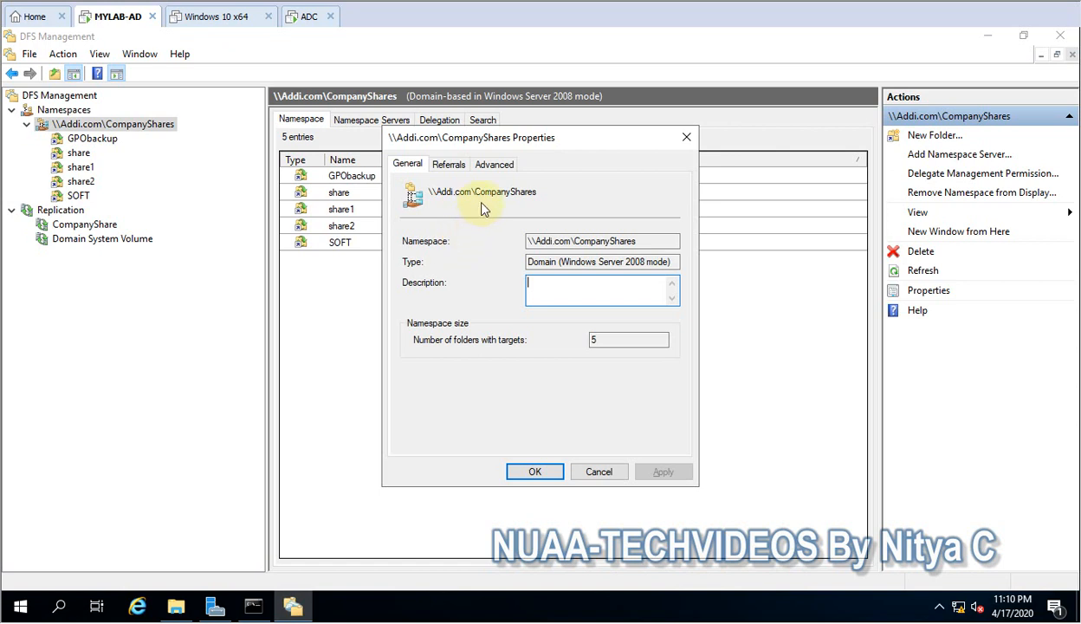
left_click_drag(629, 241, 411, 251)
key("ctrl+c")
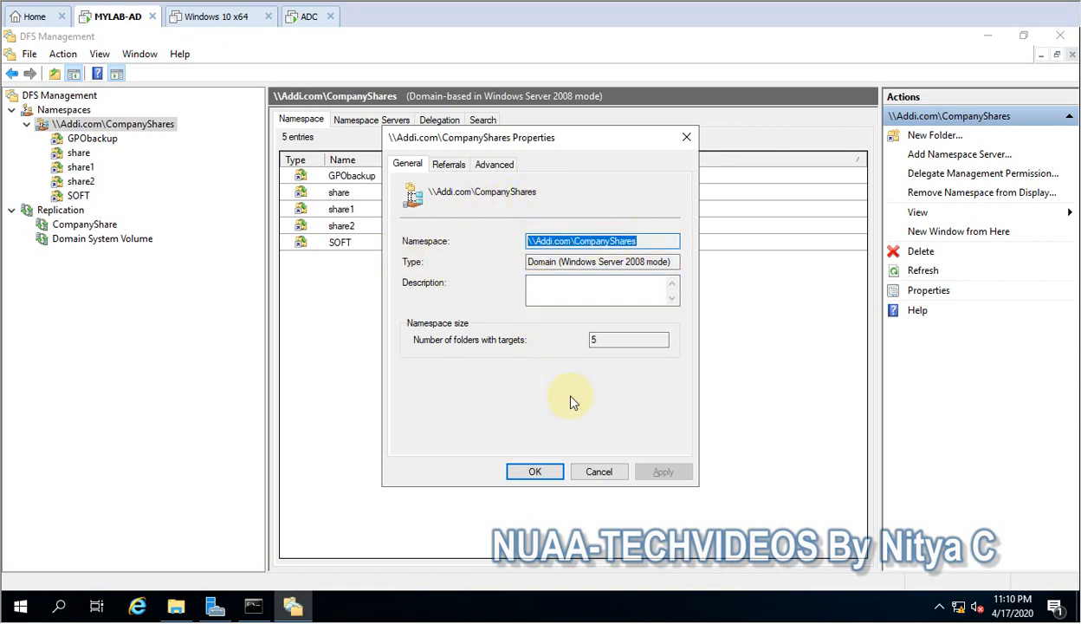
left_click(591, 471)
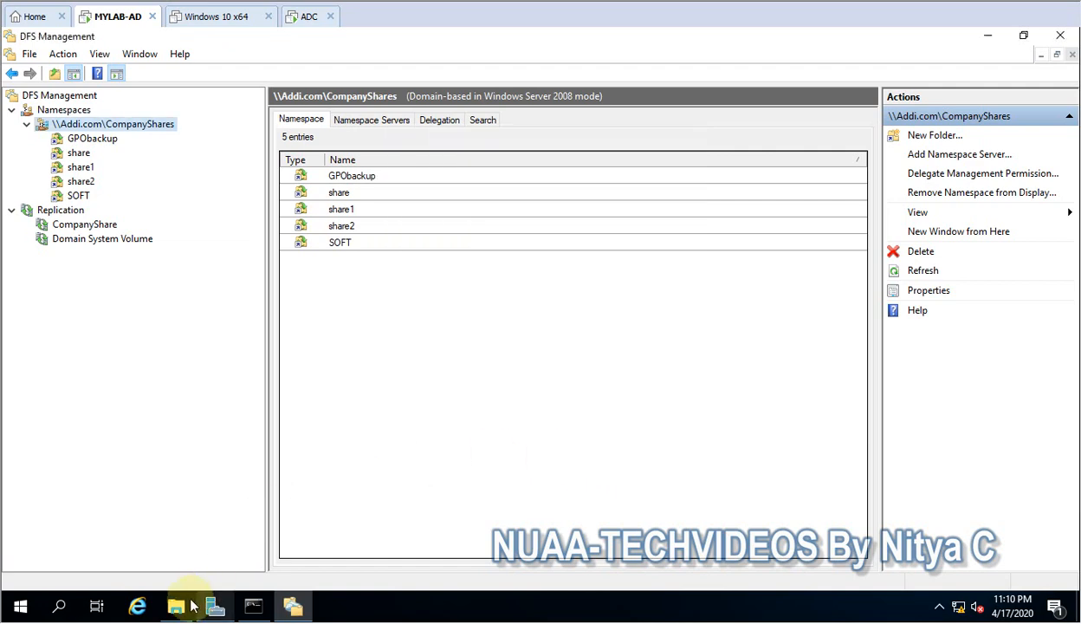
Open the copied \\Addi.com\CompanyShares path in File Explorer and review the published folders it contains
left_click(178, 608)
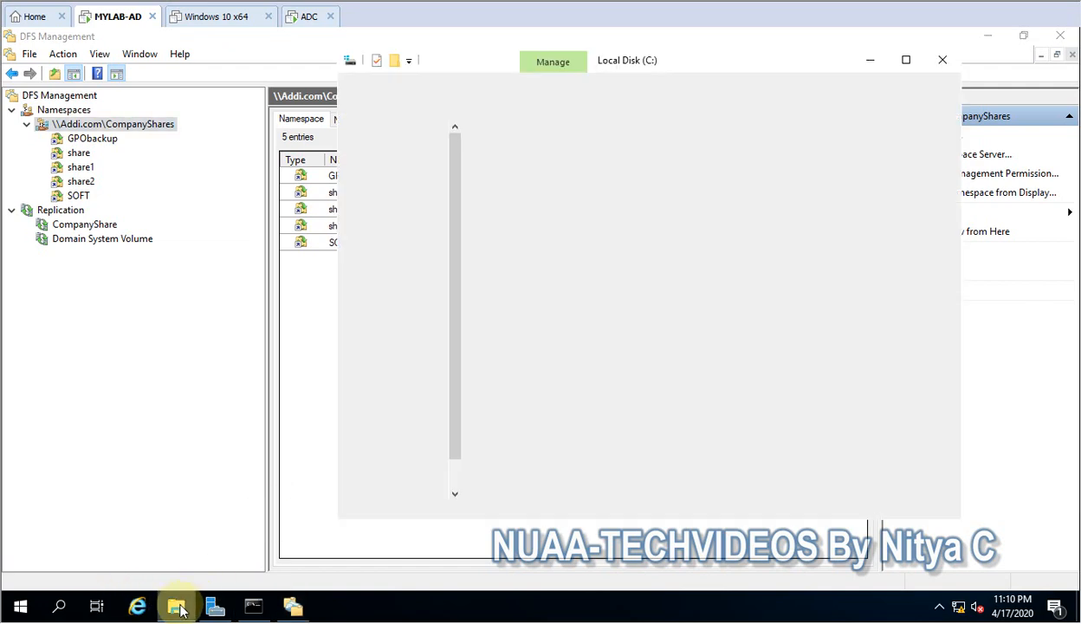
left_click(588, 105)
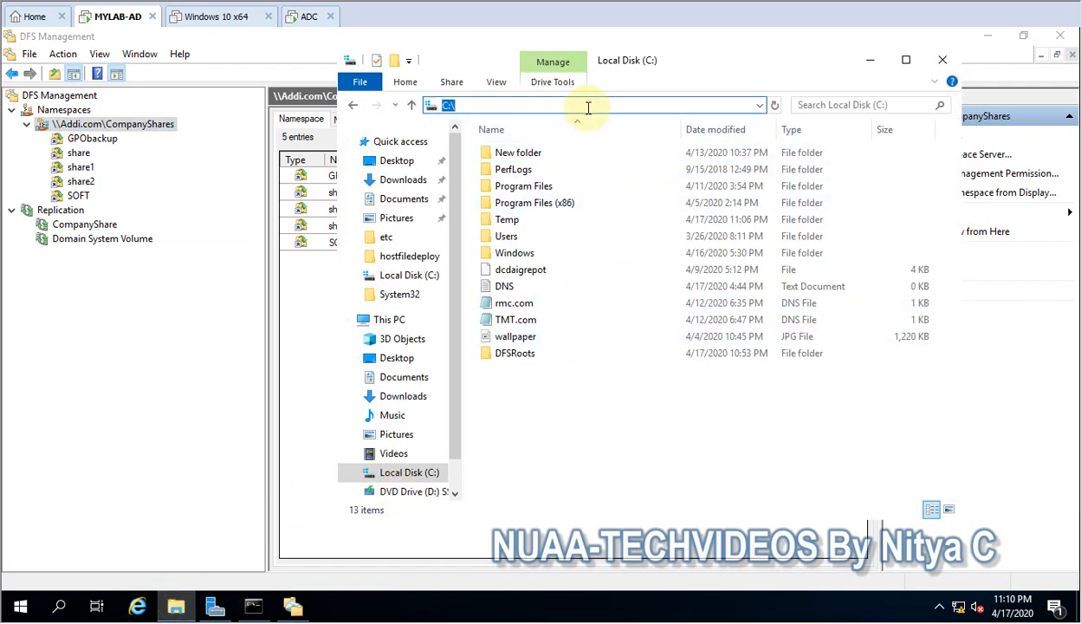
key("ctrl+v")
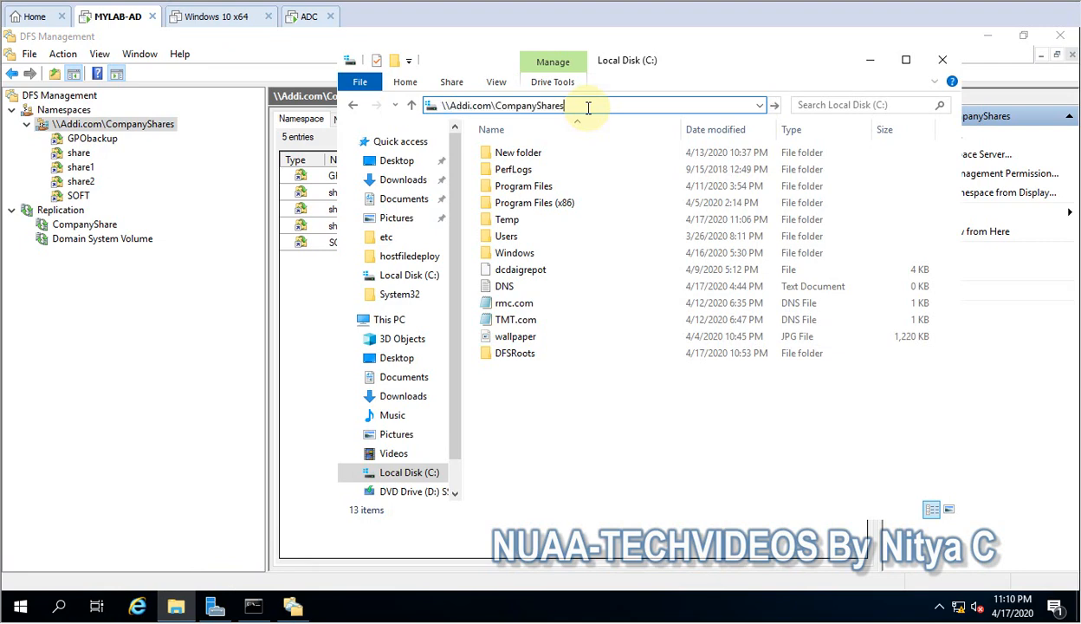
key("Return")
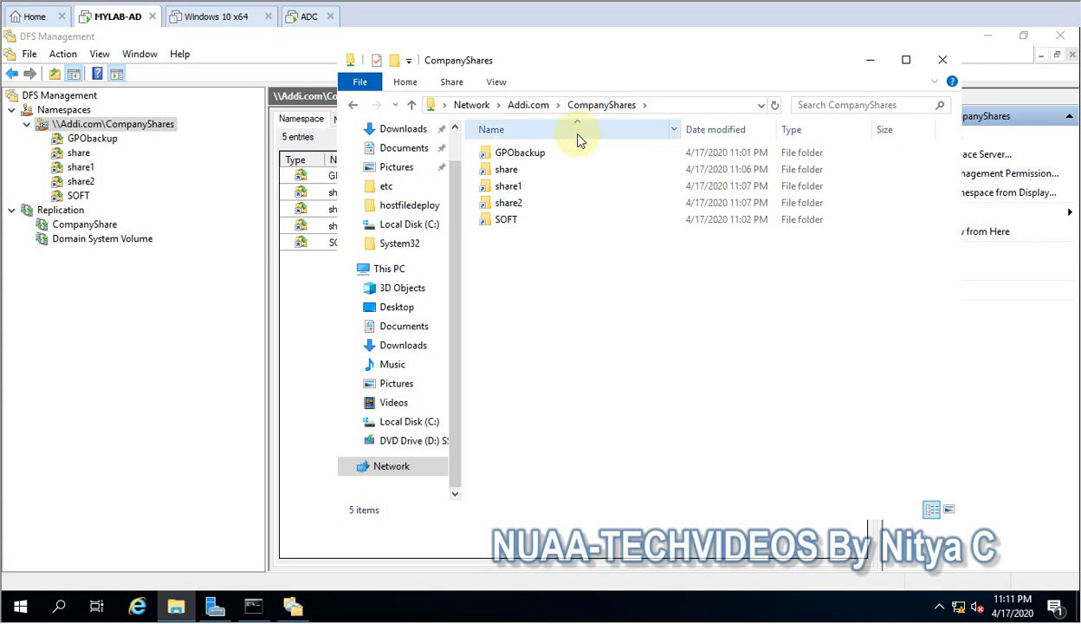
left_click(513, 205)
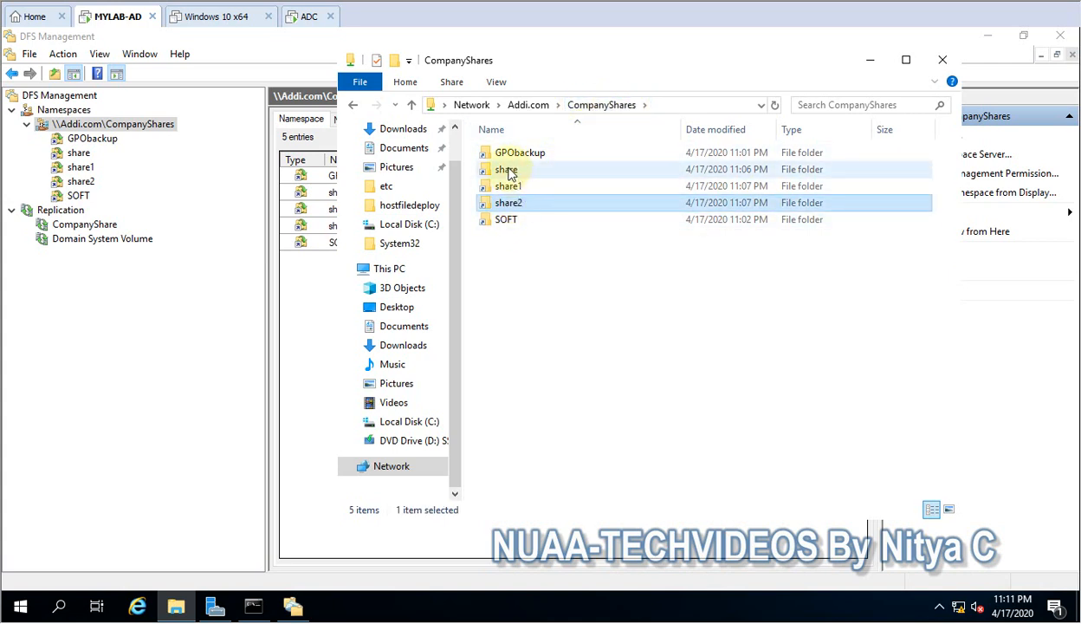
left_click(516, 176)
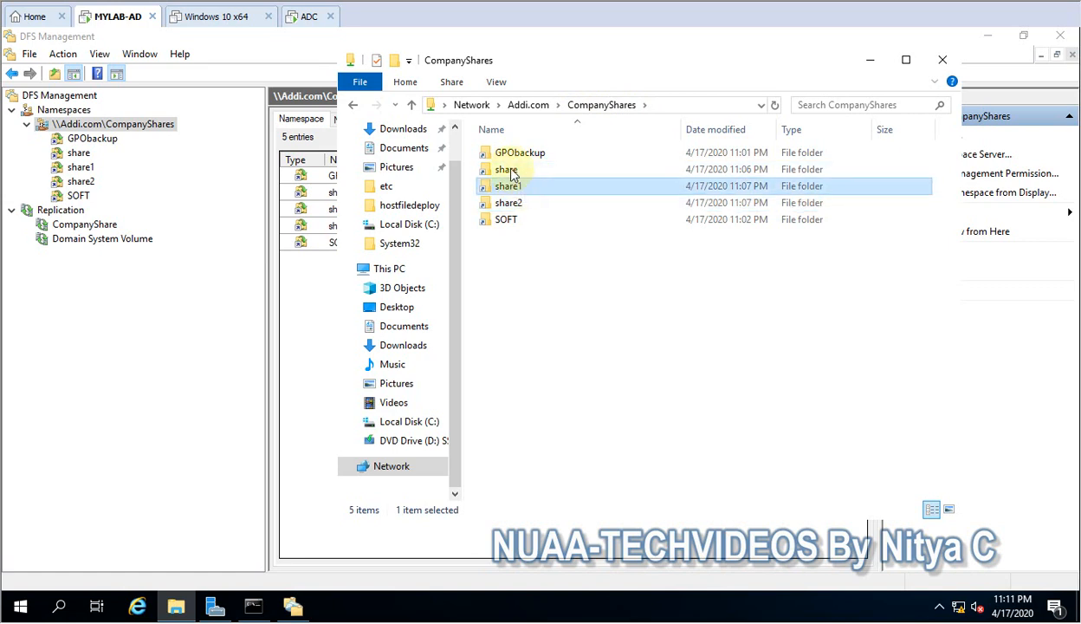
left_click(524, 187)
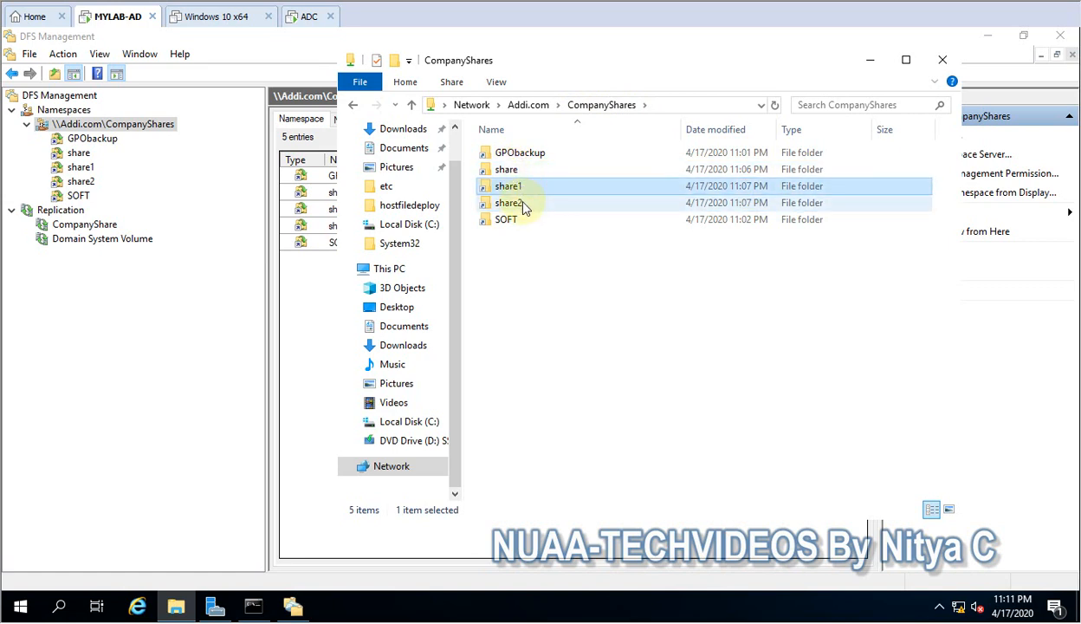
left_click(523, 206)
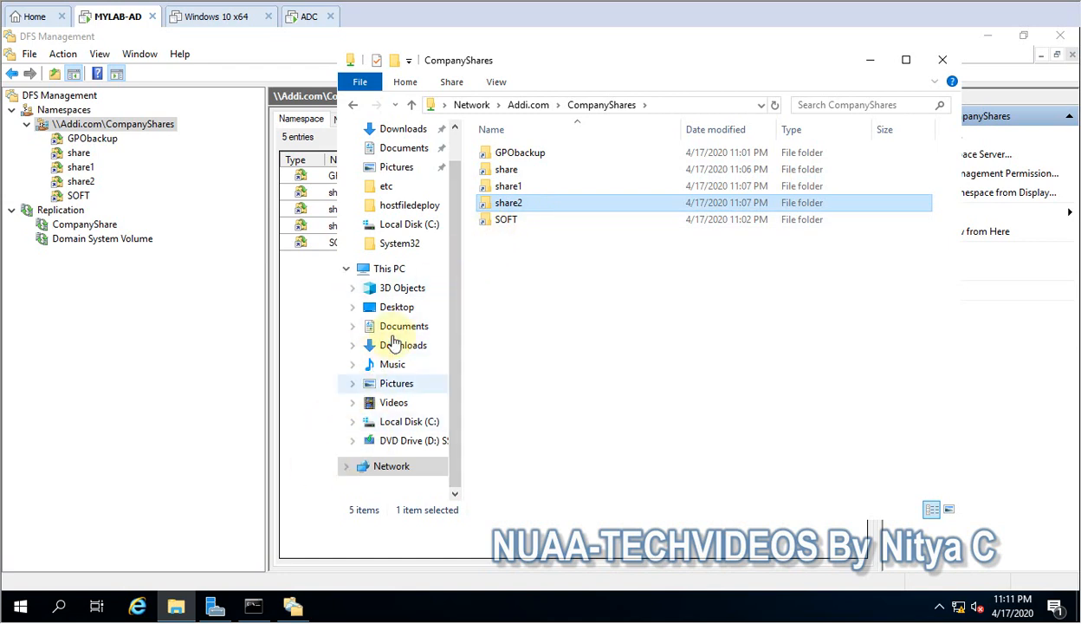
left_click(512, 224)
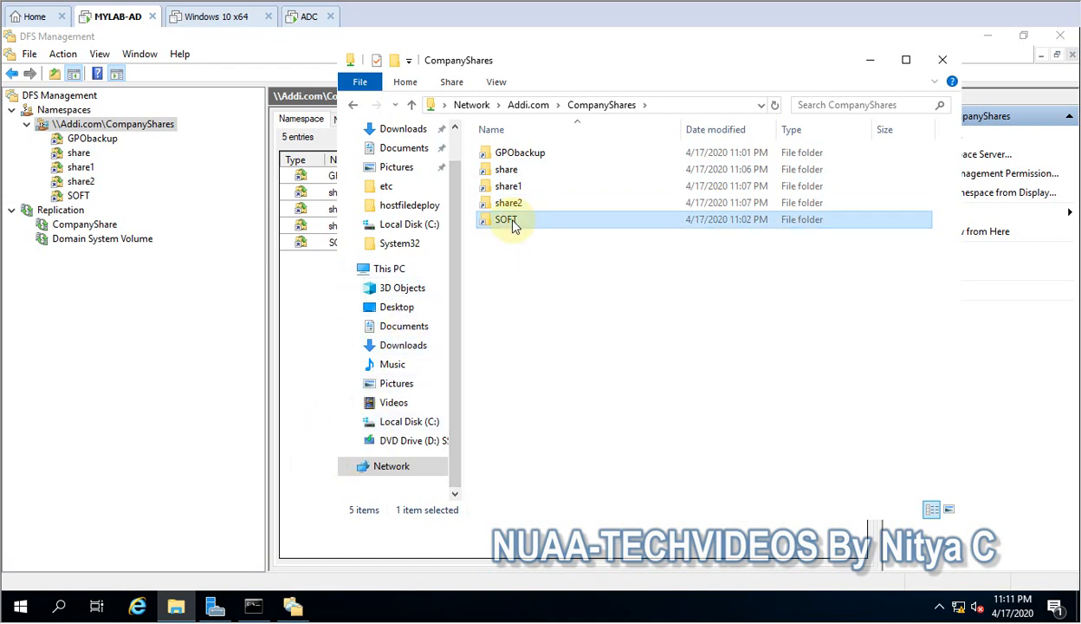
left_click(508, 153)
left_click(509, 223)
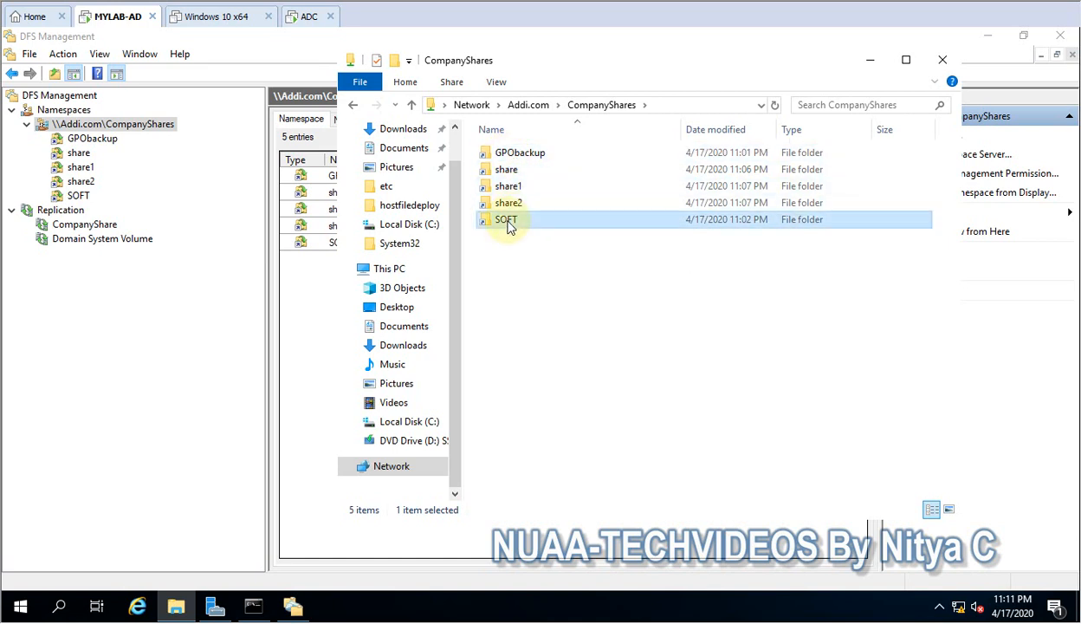